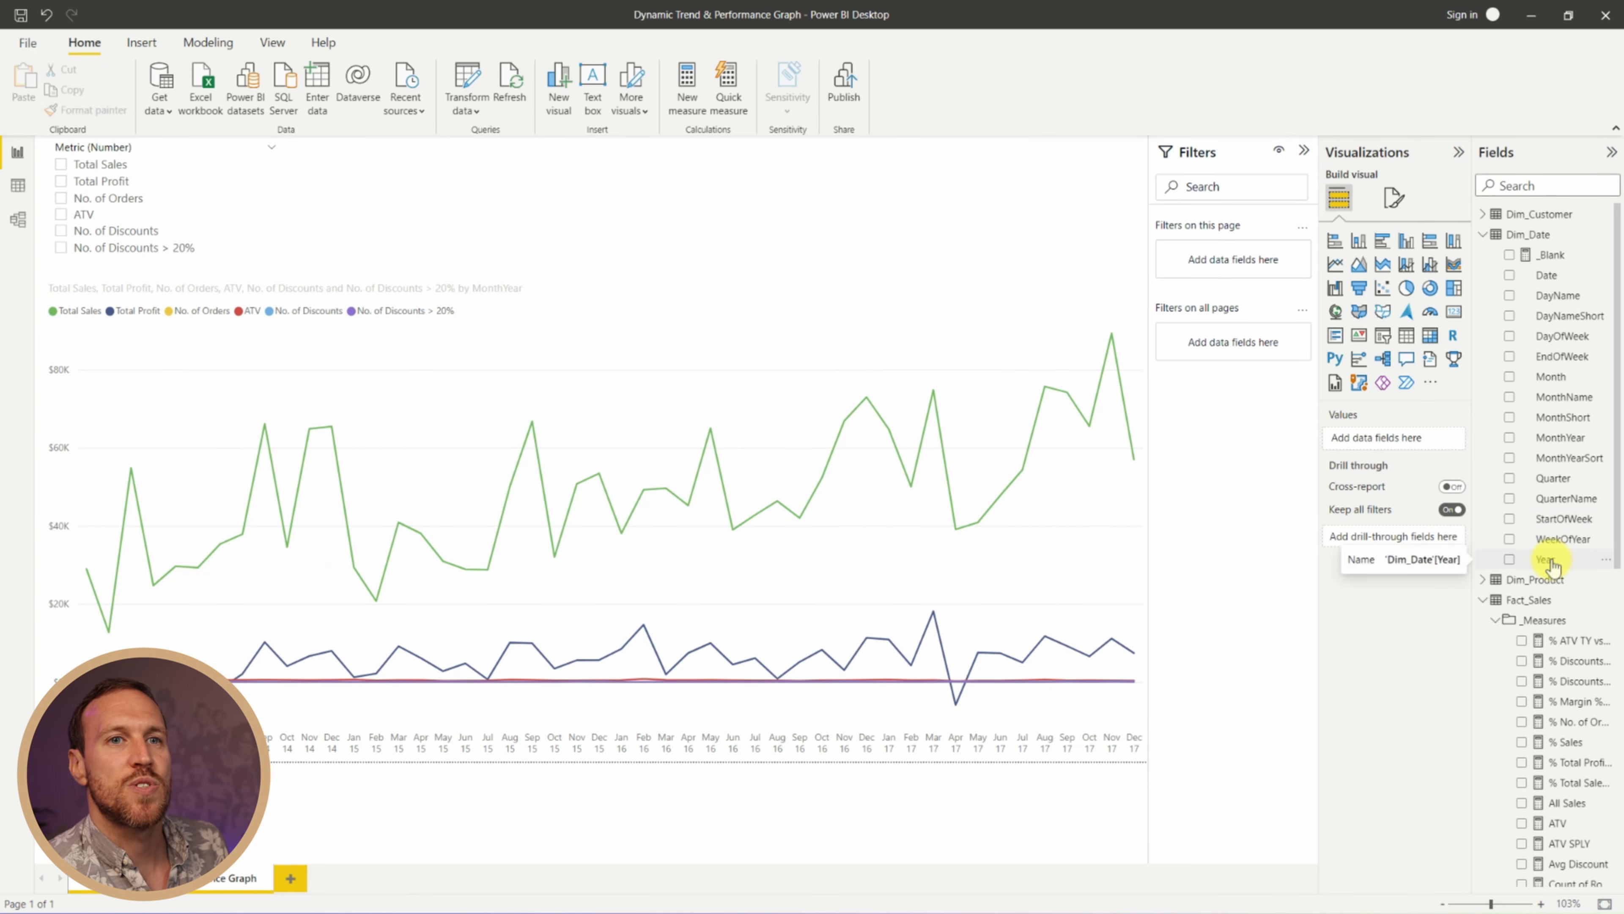
Add Dim_Date's Year as a page-level filter using basic filtering for 2017, and collapse the filter pane
drag(1552, 567, 1243, 257)
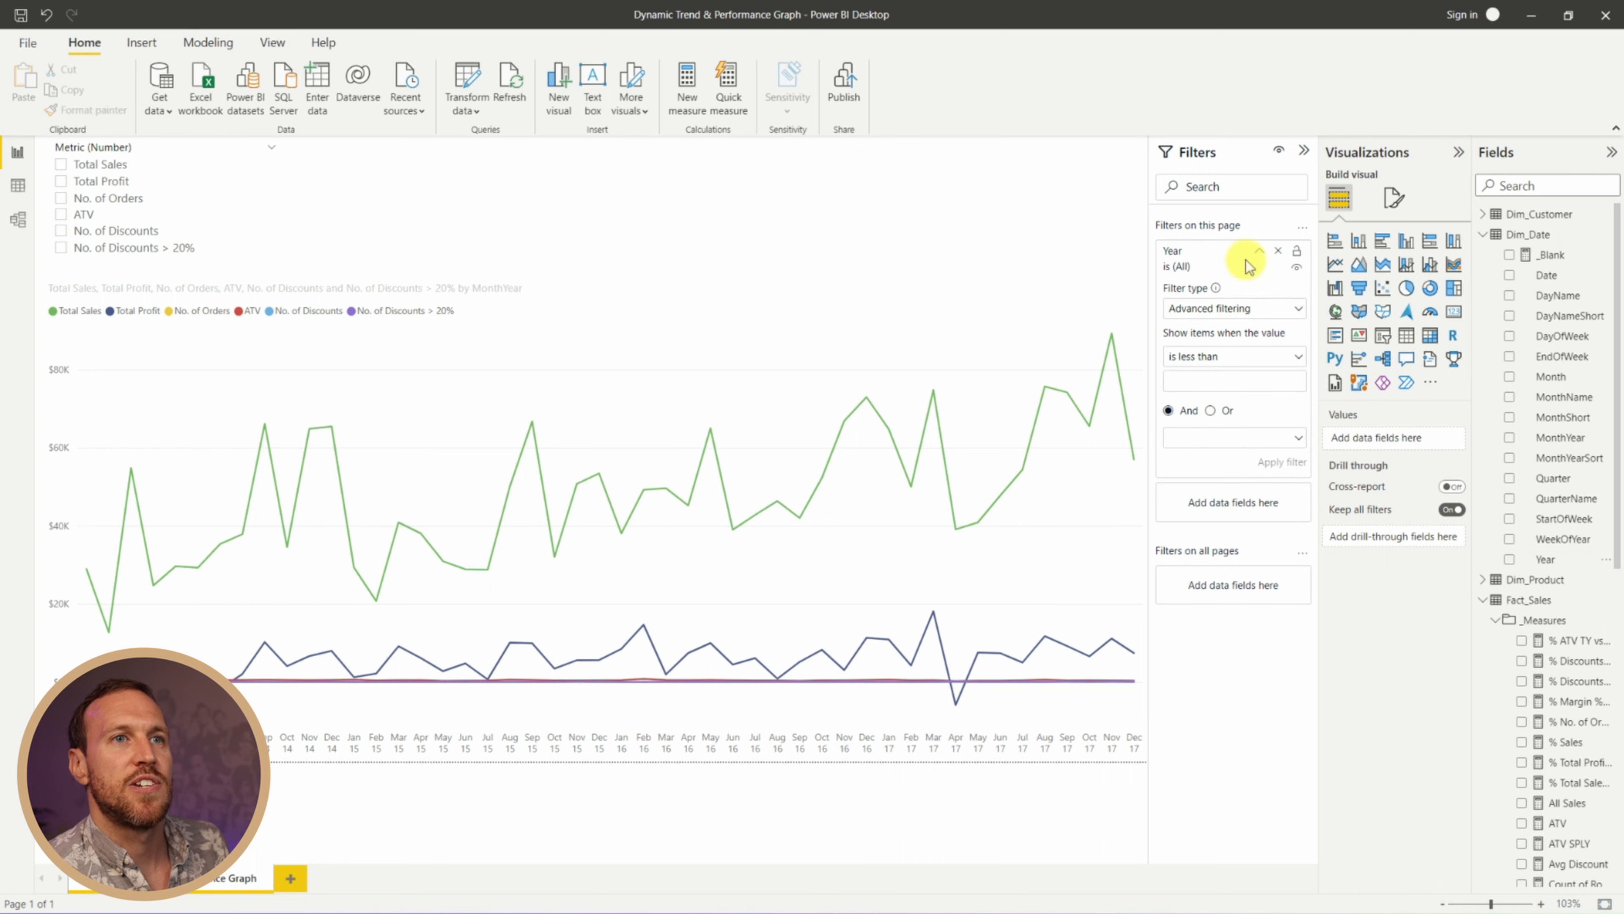
click(1223, 310)
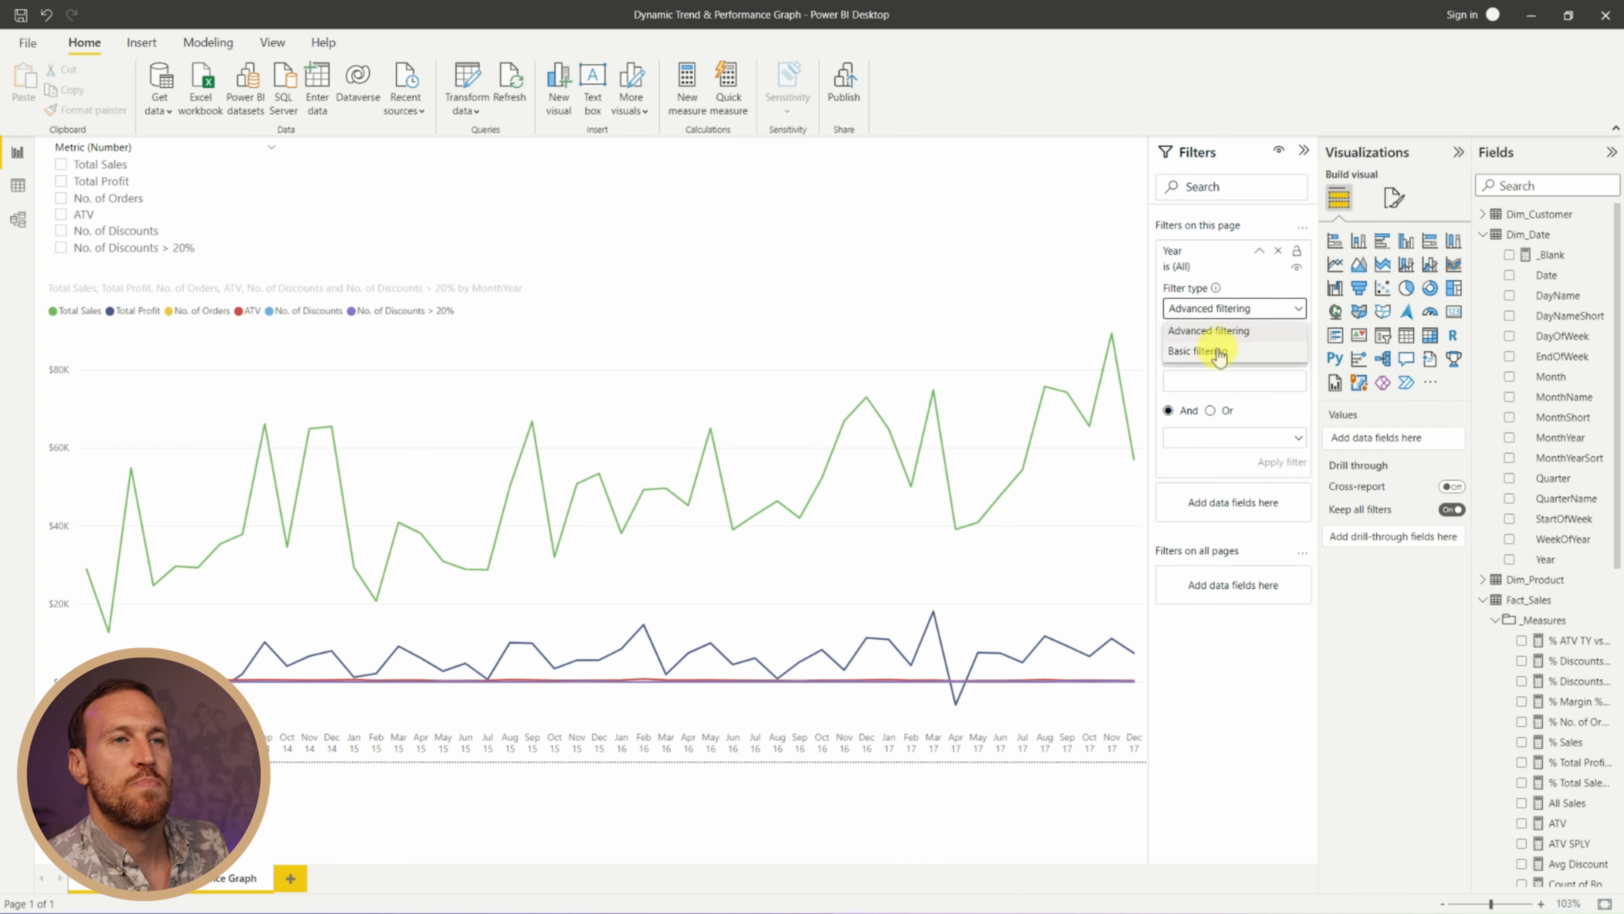
click(1218, 352)
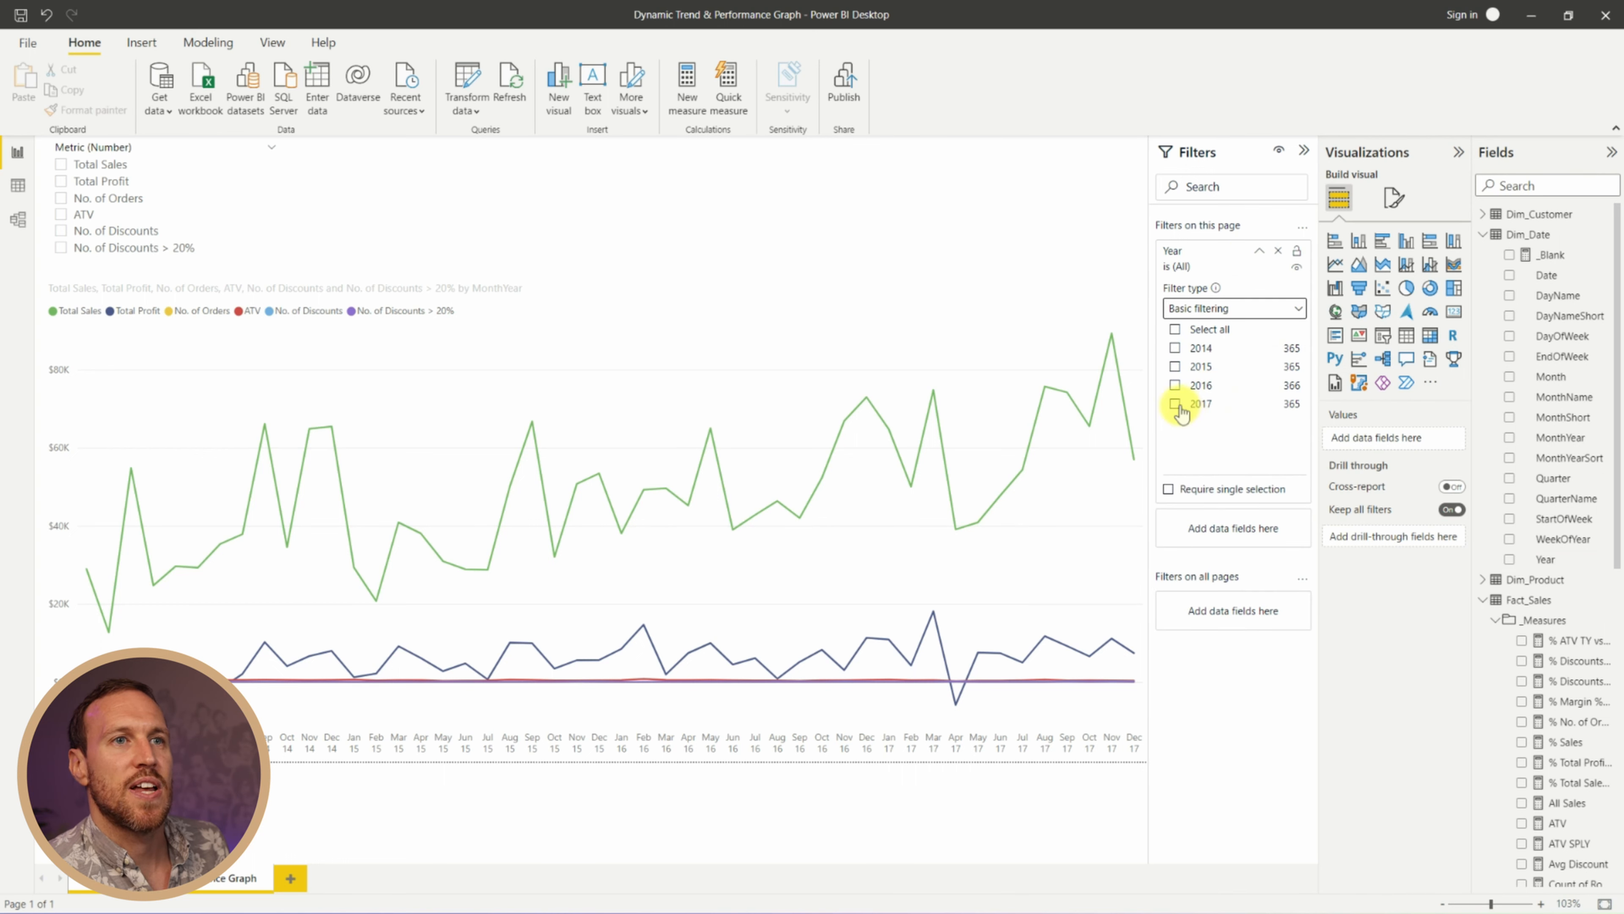
click(1176, 403)
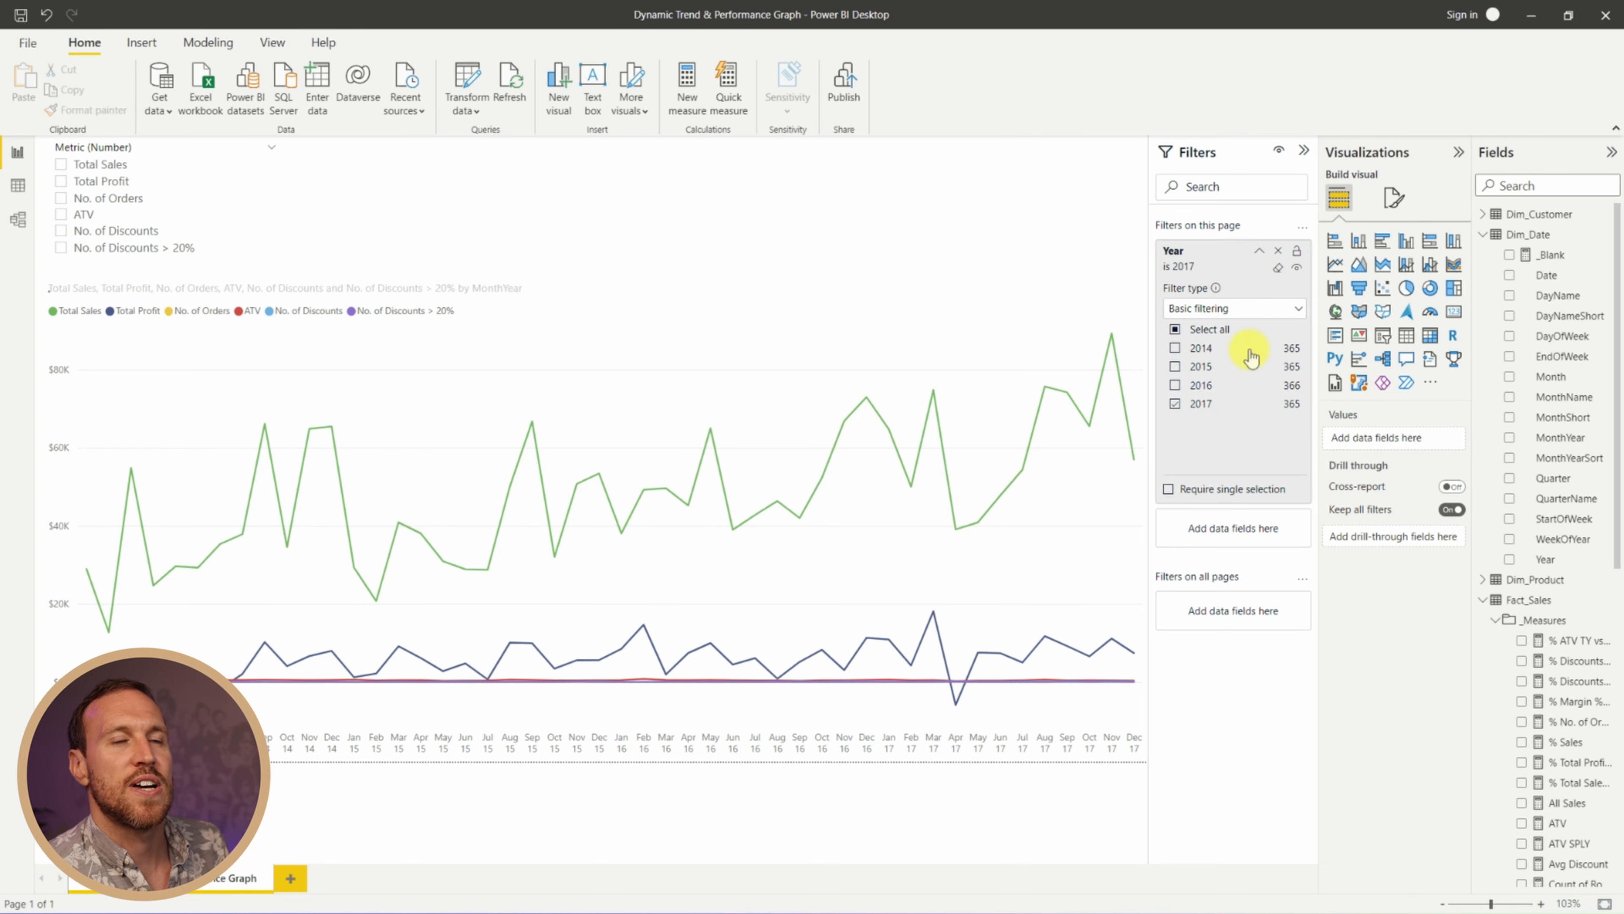
click(1304, 153)
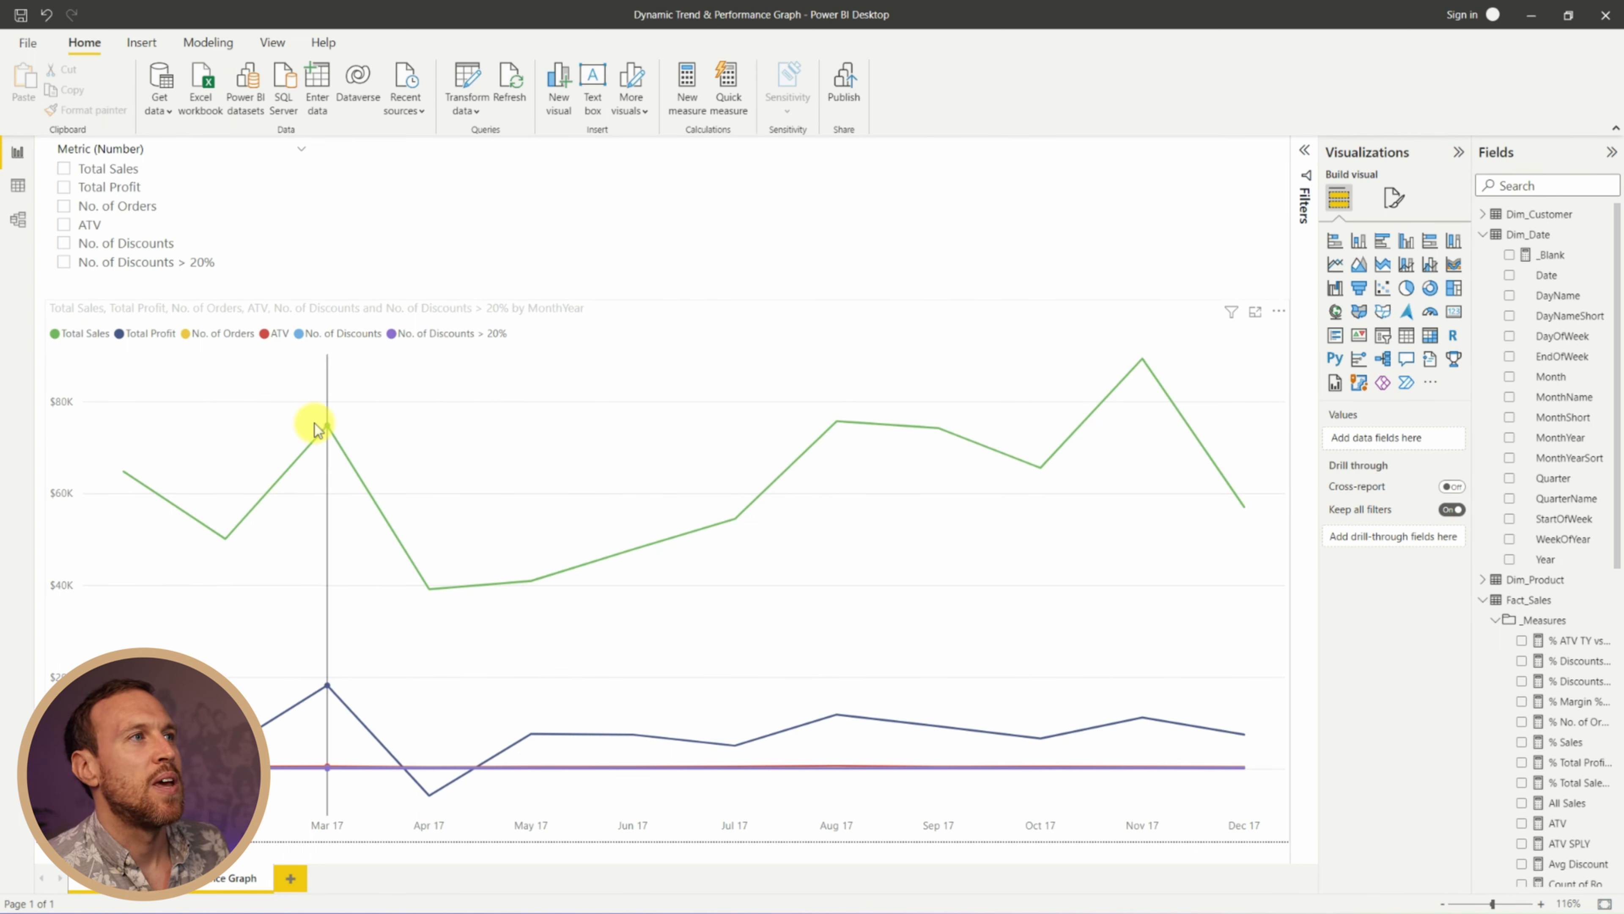
View Total Sales and ATV separately through the metric slicer, and compare Total Profit with Total Sales on the line chart
click(64, 168)
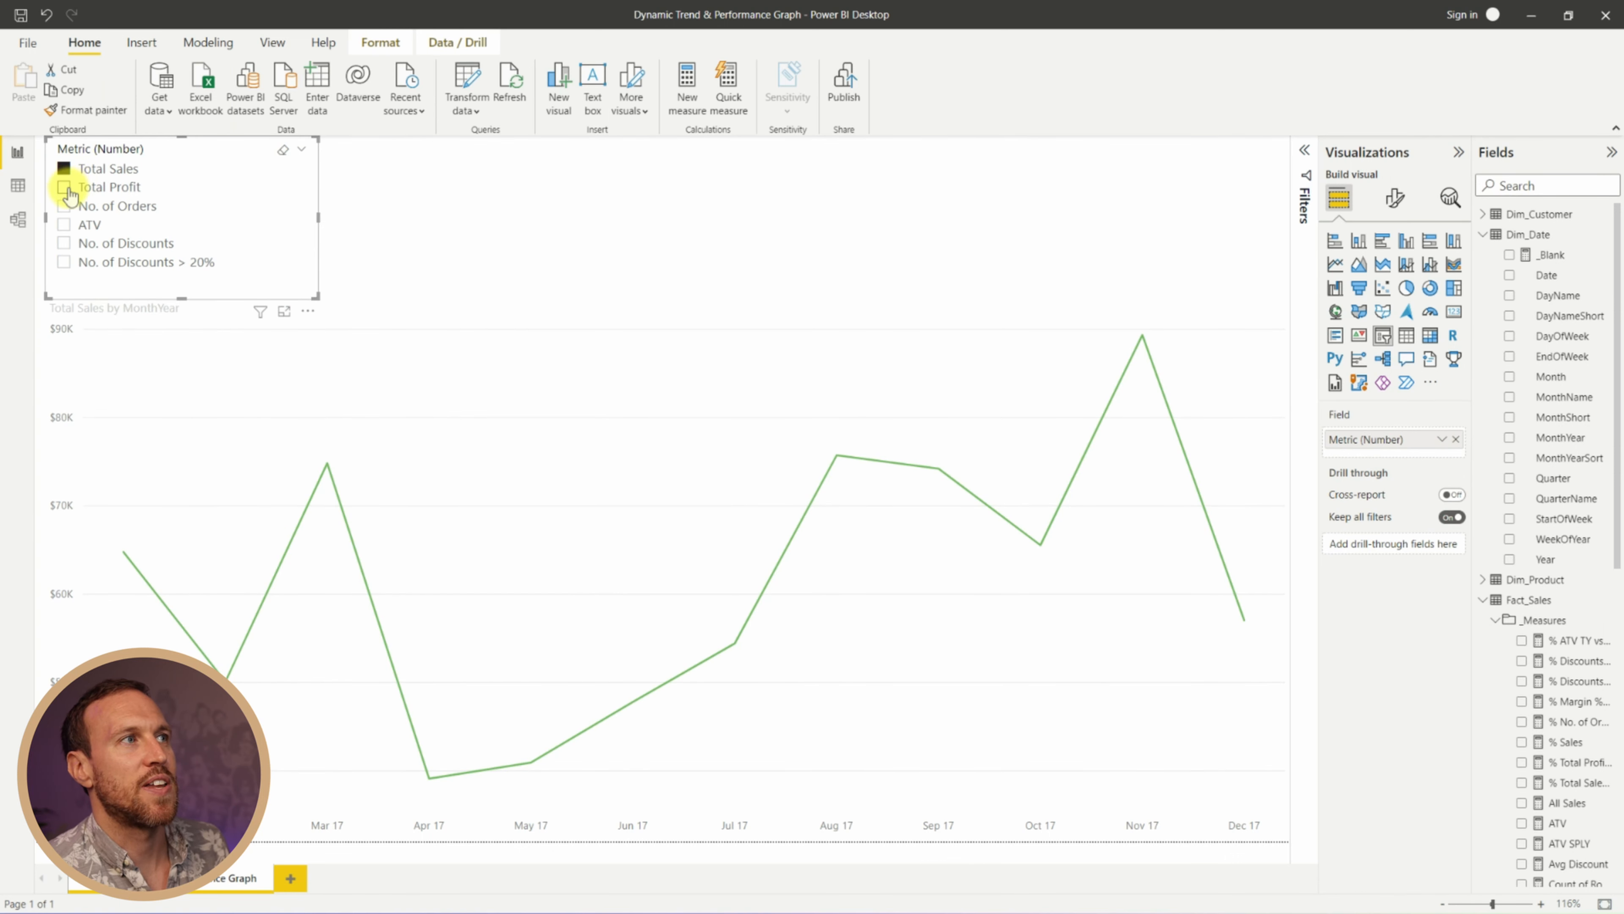
click(63, 224)
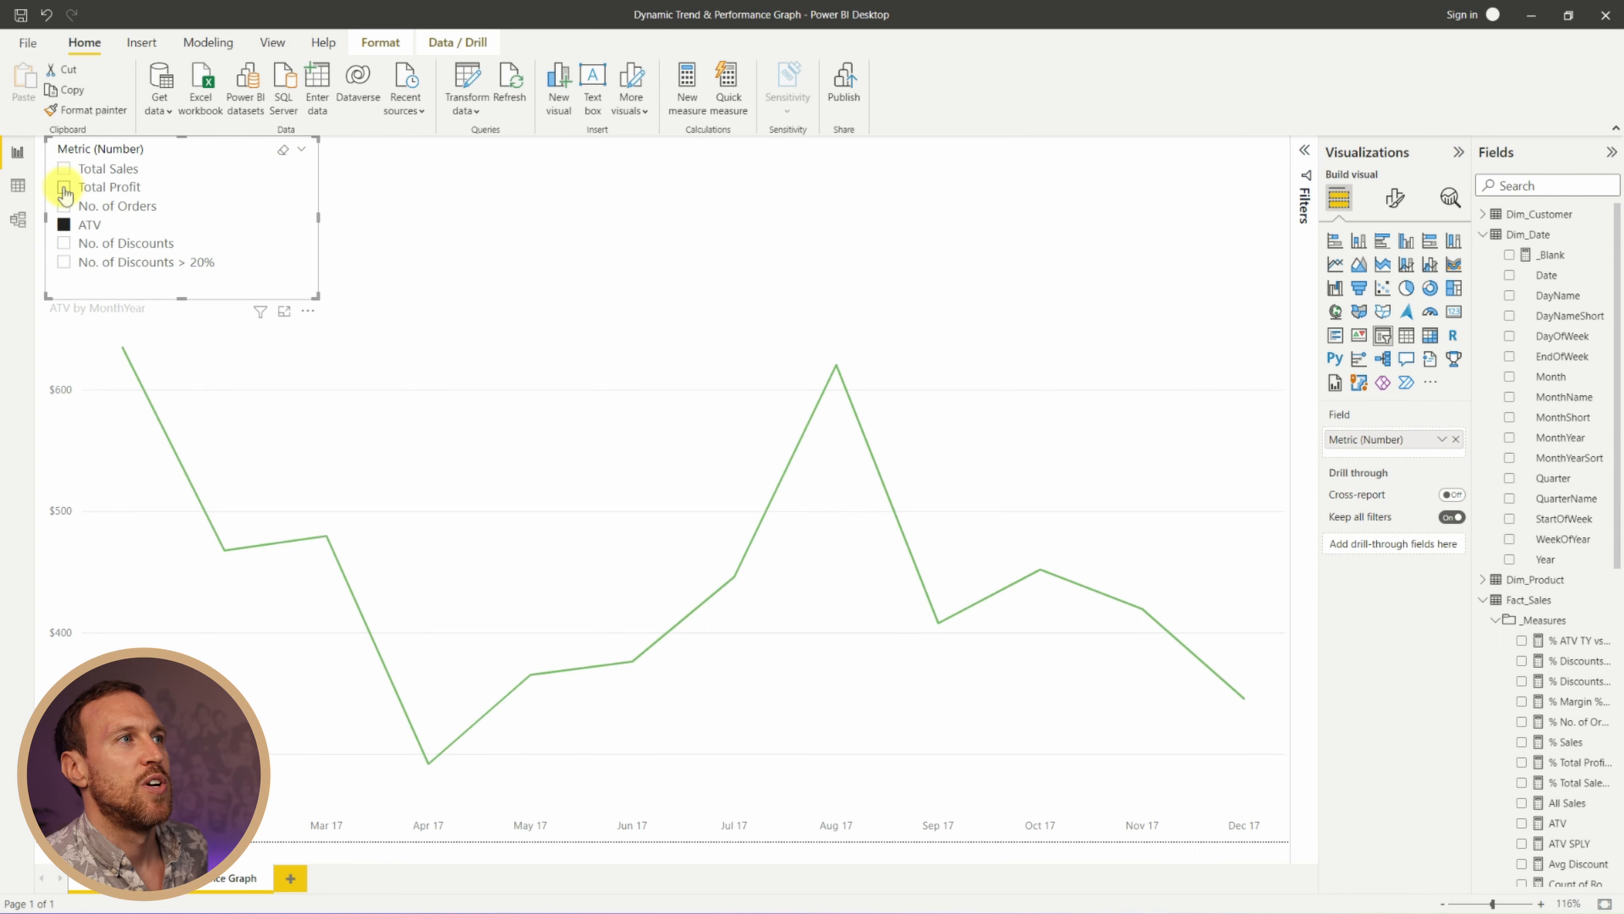
ctrl+click(64, 169)
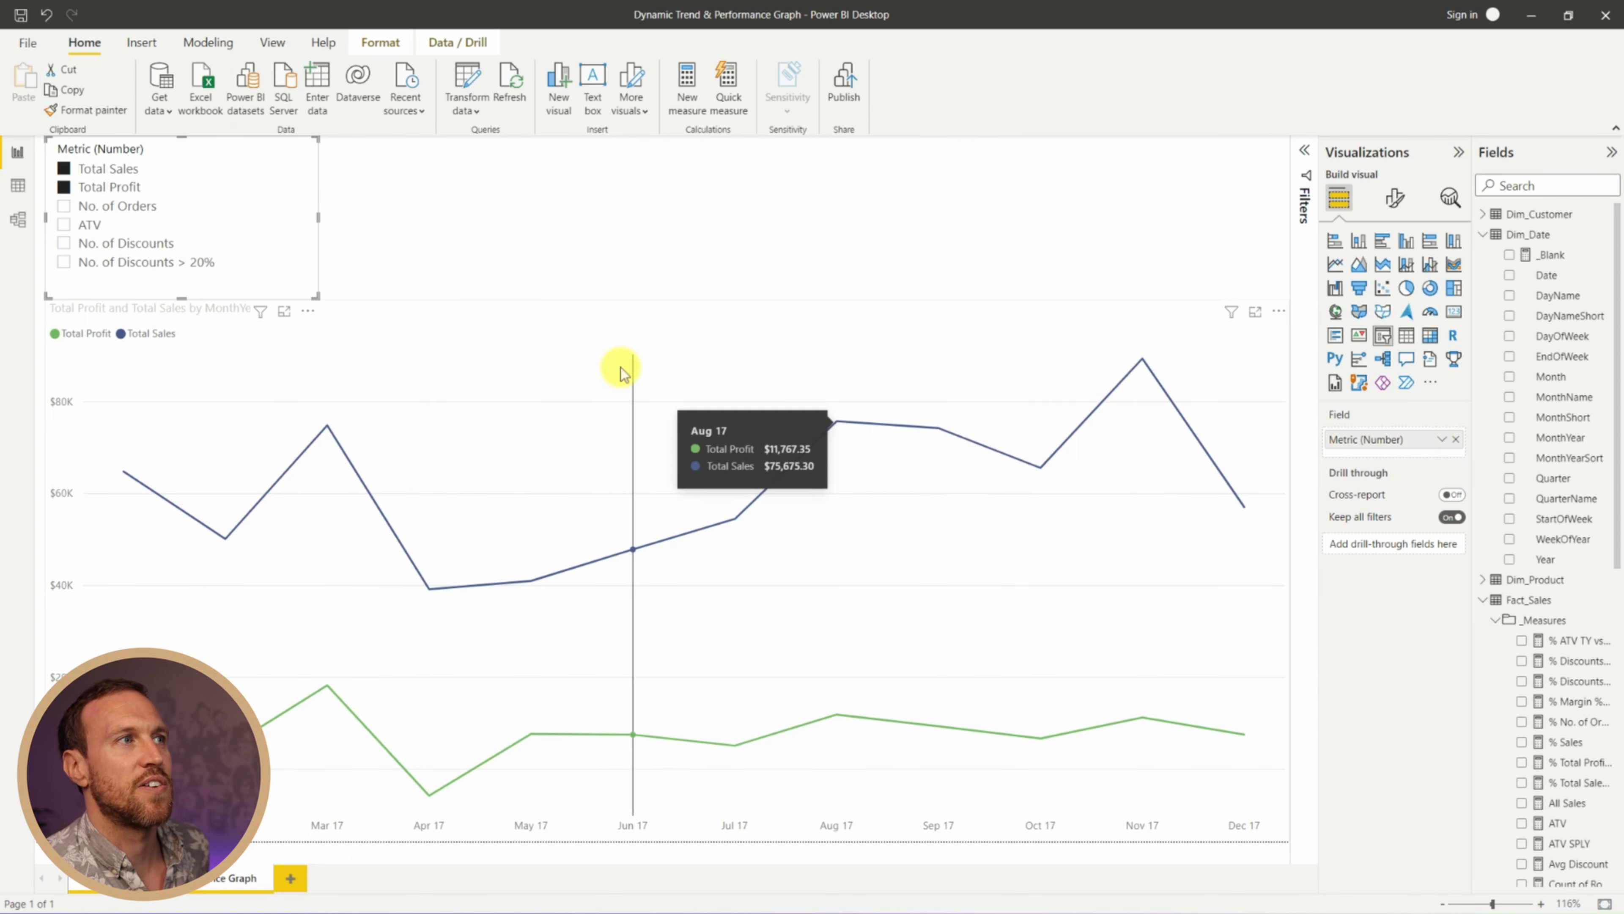
click(64, 191)
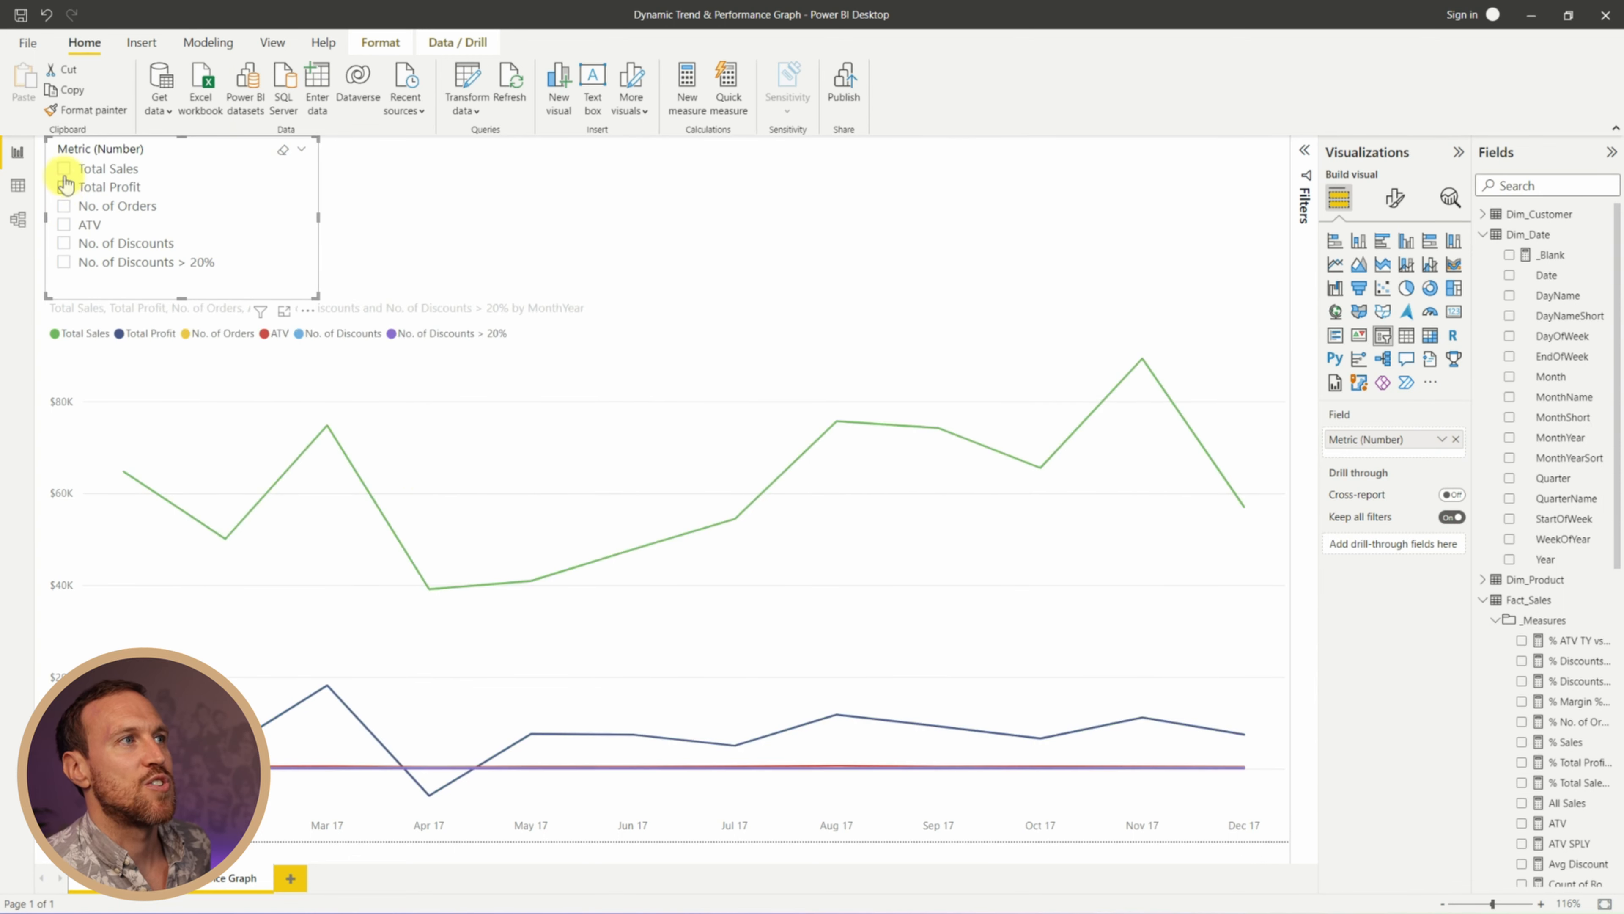
Compare No. of Orders with ATV and with Total Sales on the line chart, and clear the metric selection
click(64, 206)
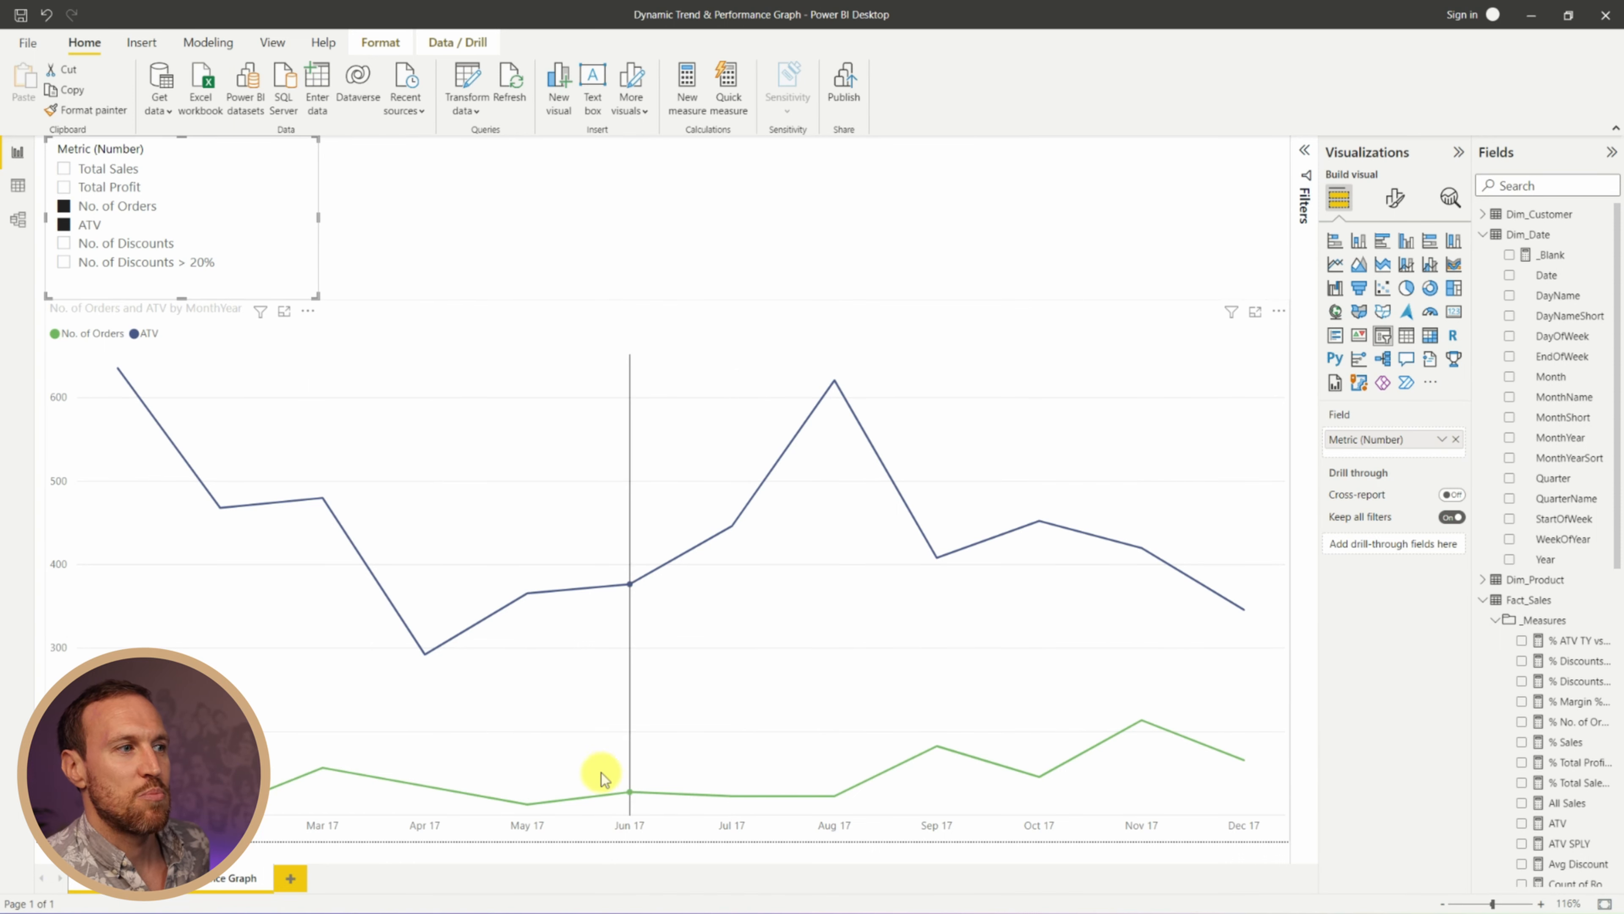
mouse_move(1030, 716)
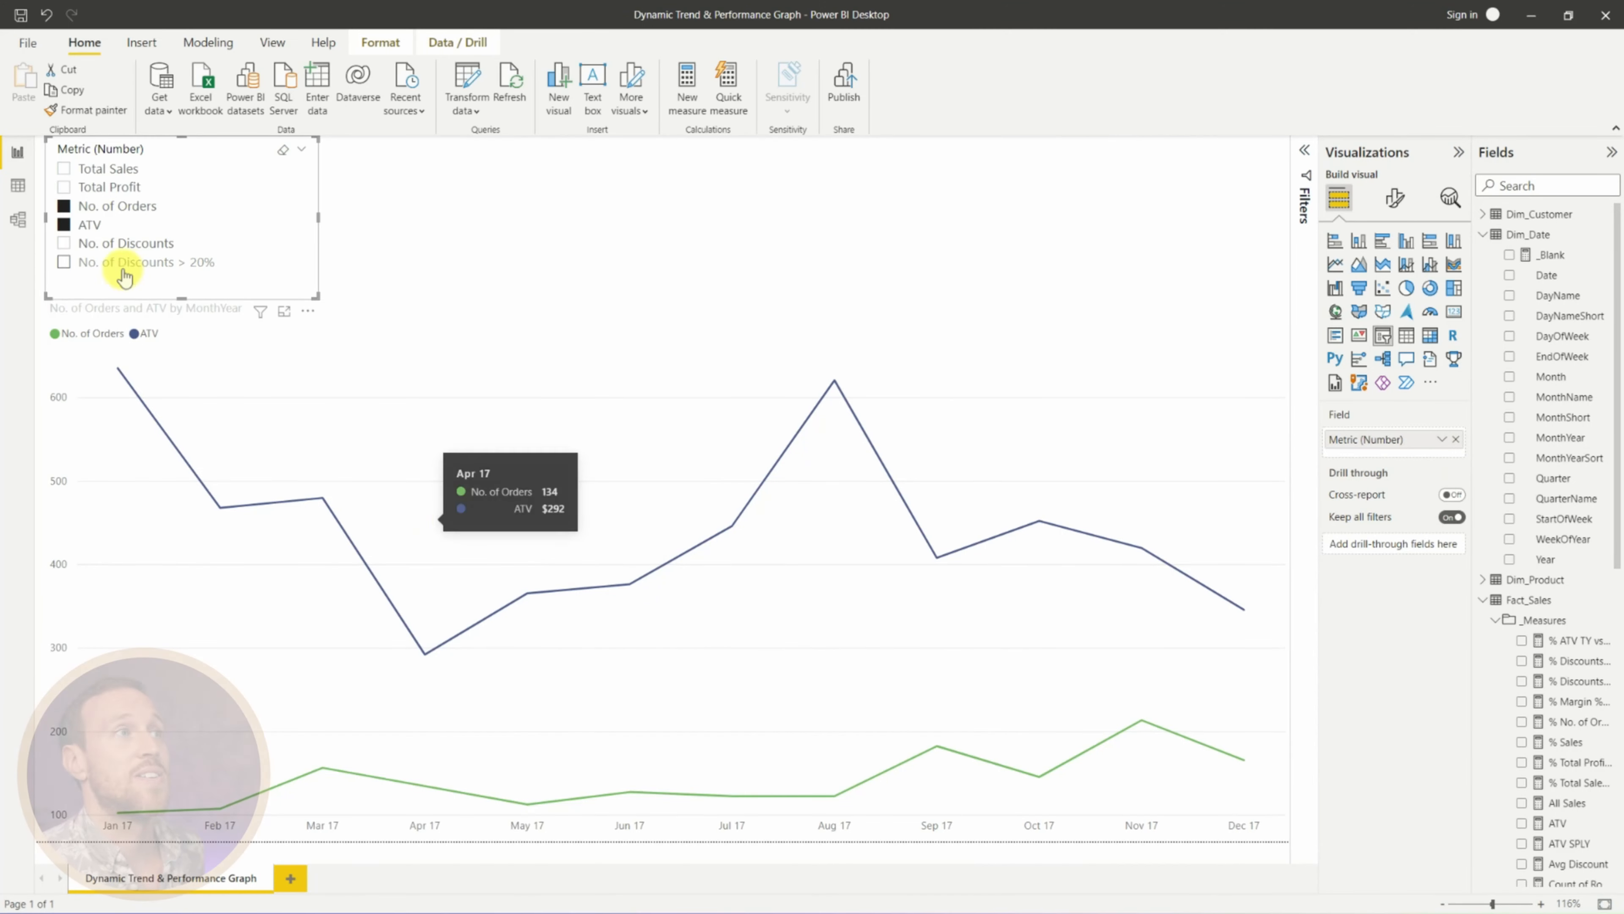
click(63, 209)
click(63, 207)
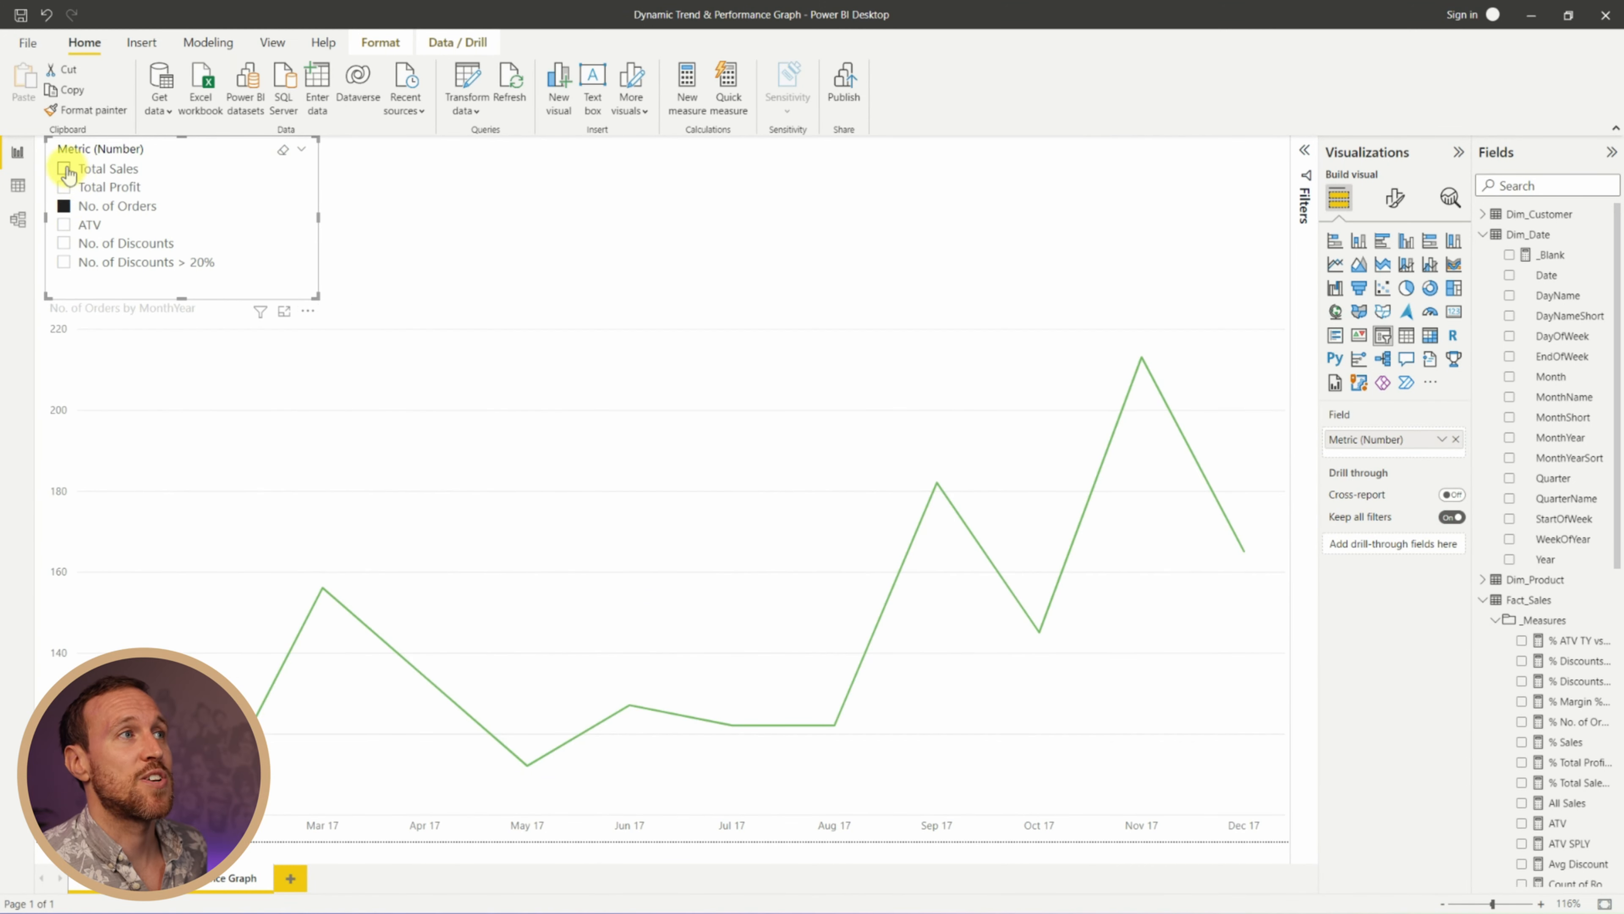
click(63, 169)
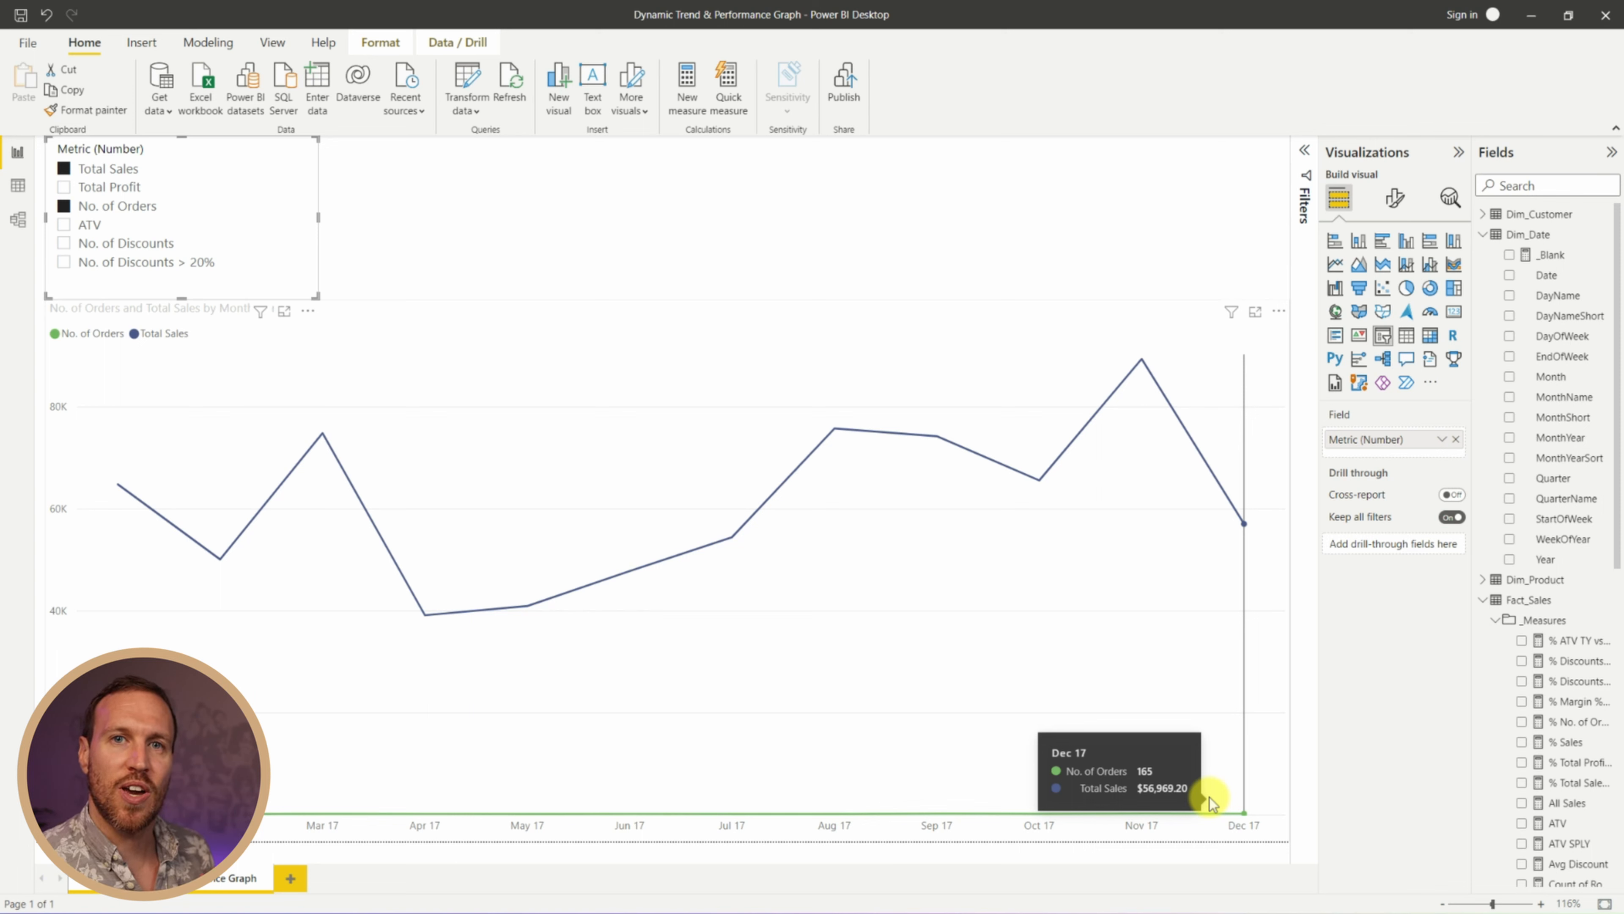
ctrl+click(63, 207)
ctrl+click(64, 172)
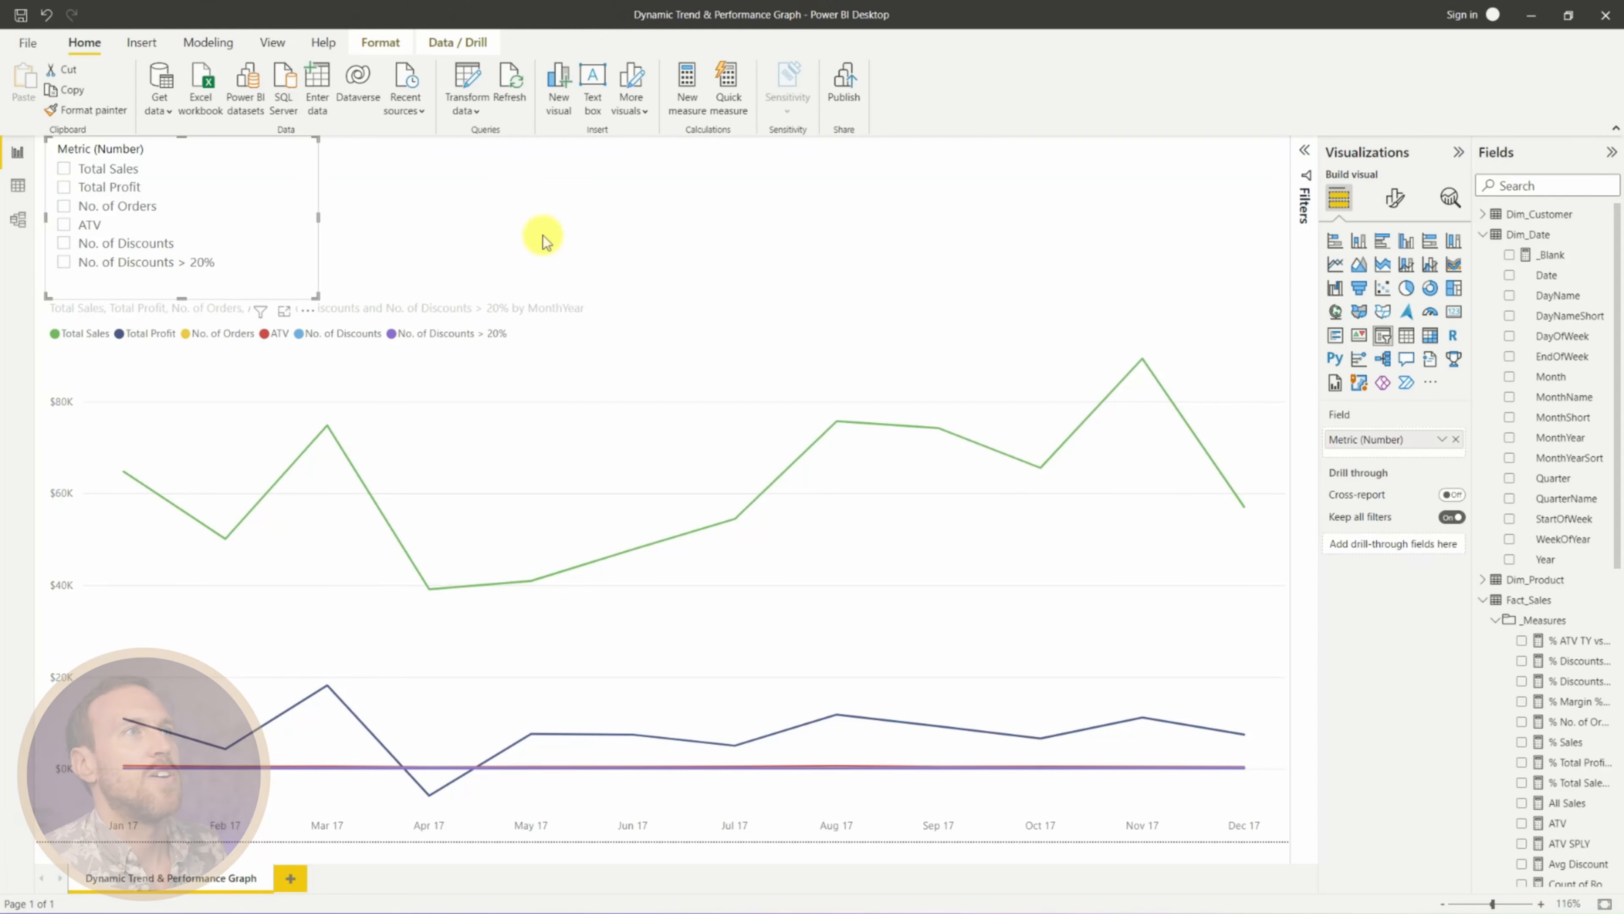
Start a new fields parameter and name it Metric (%)
click(543, 234)
click(208, 43)
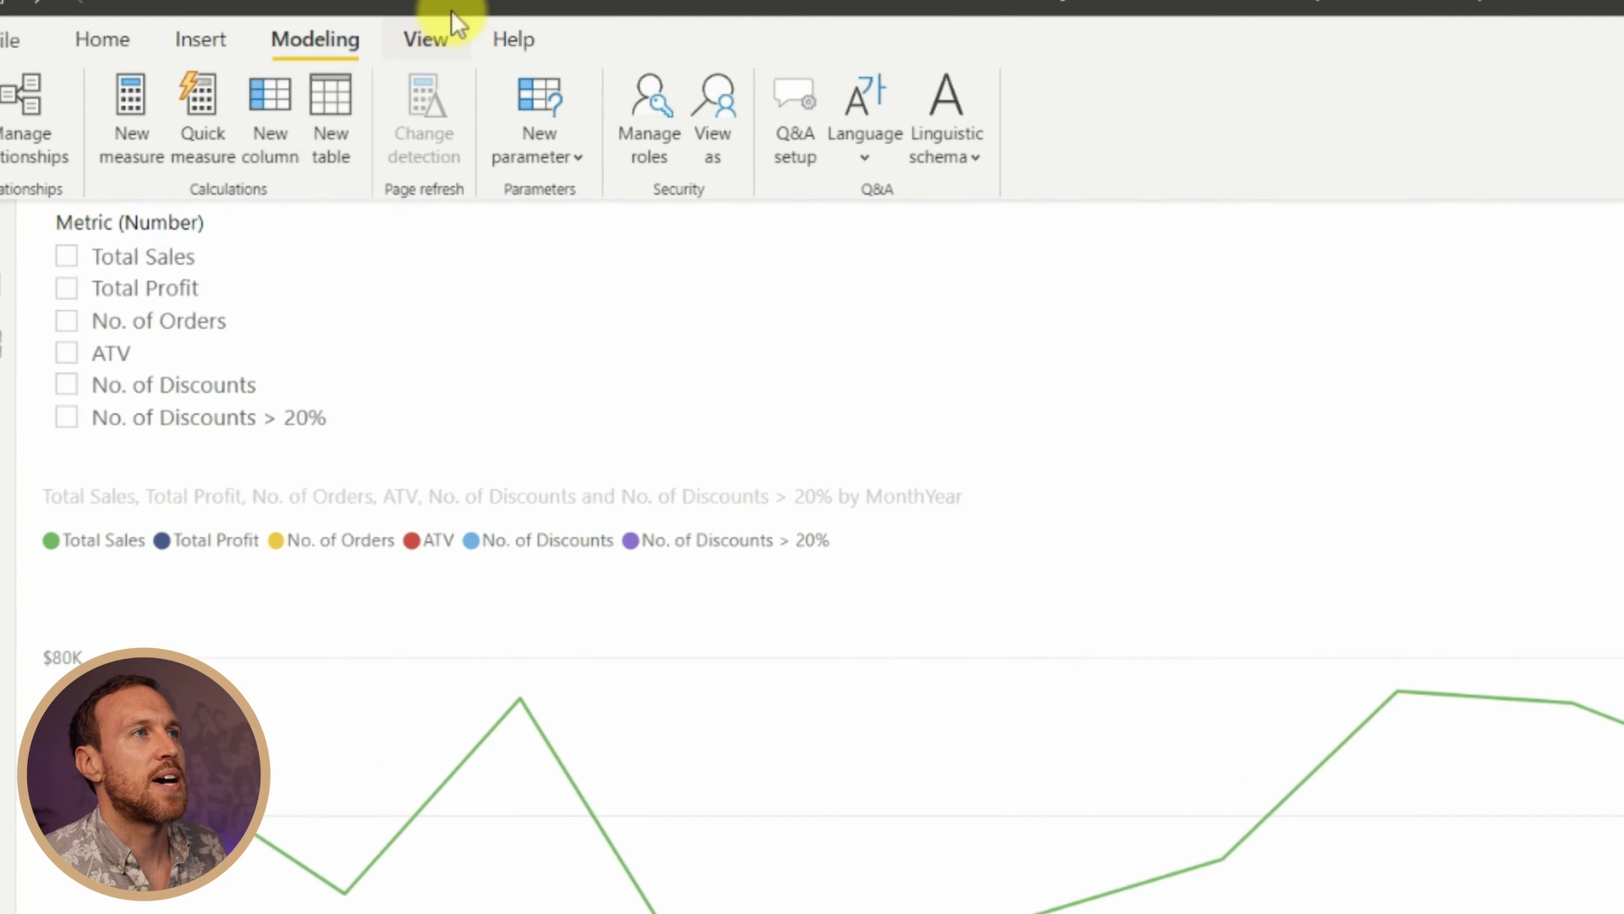
click(336, 89)
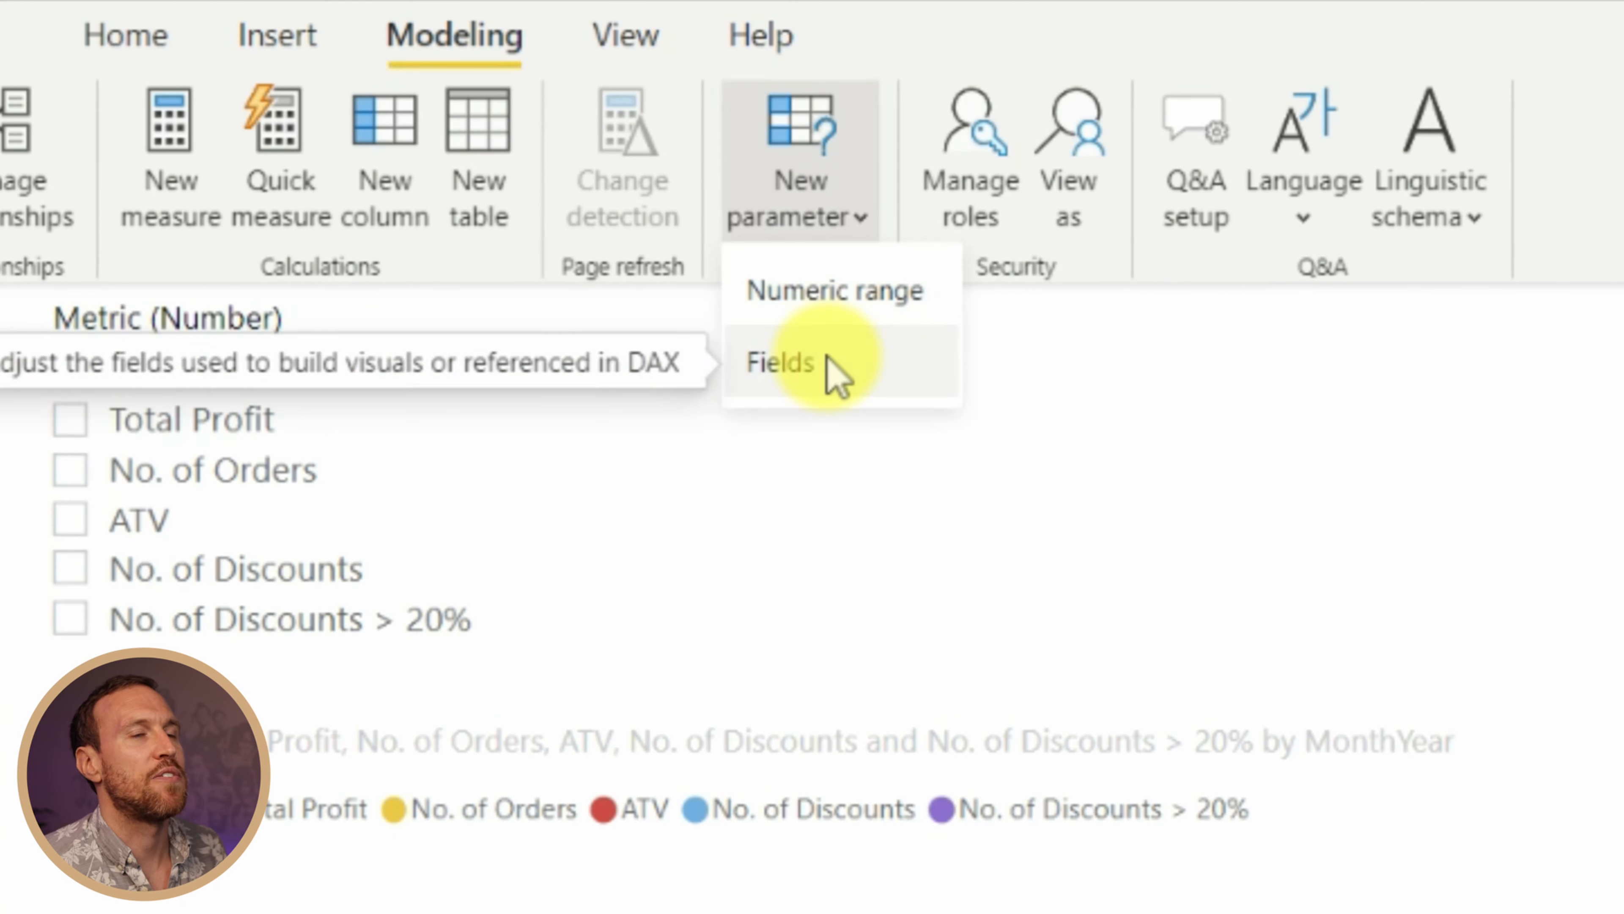
click(830, 373)
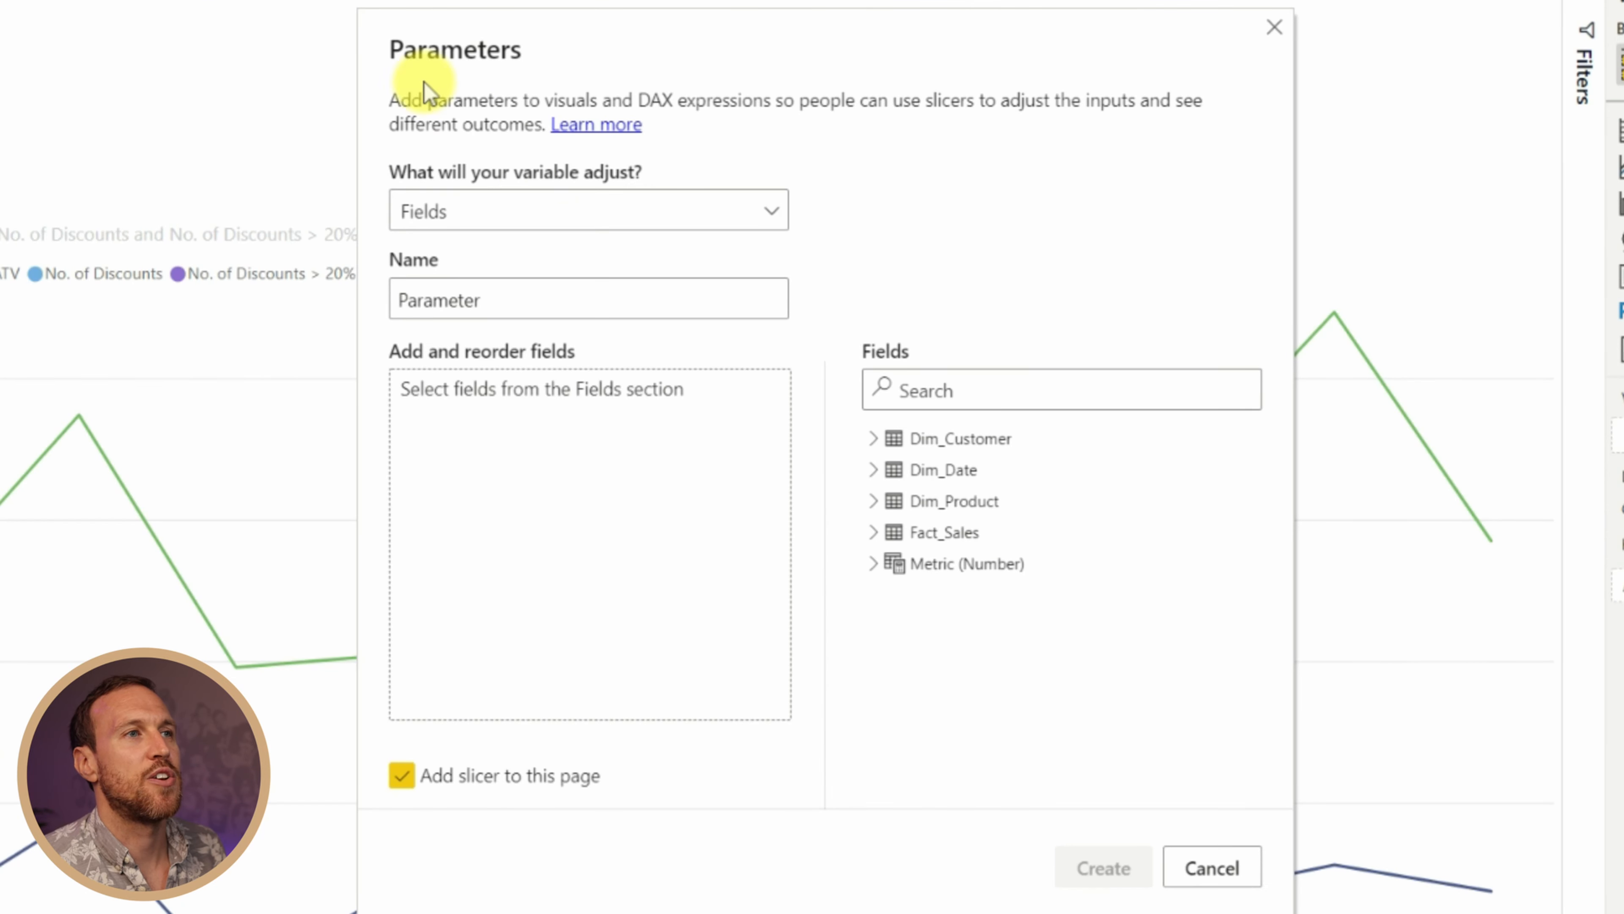
click(577, 297)
key(ctrl+a)
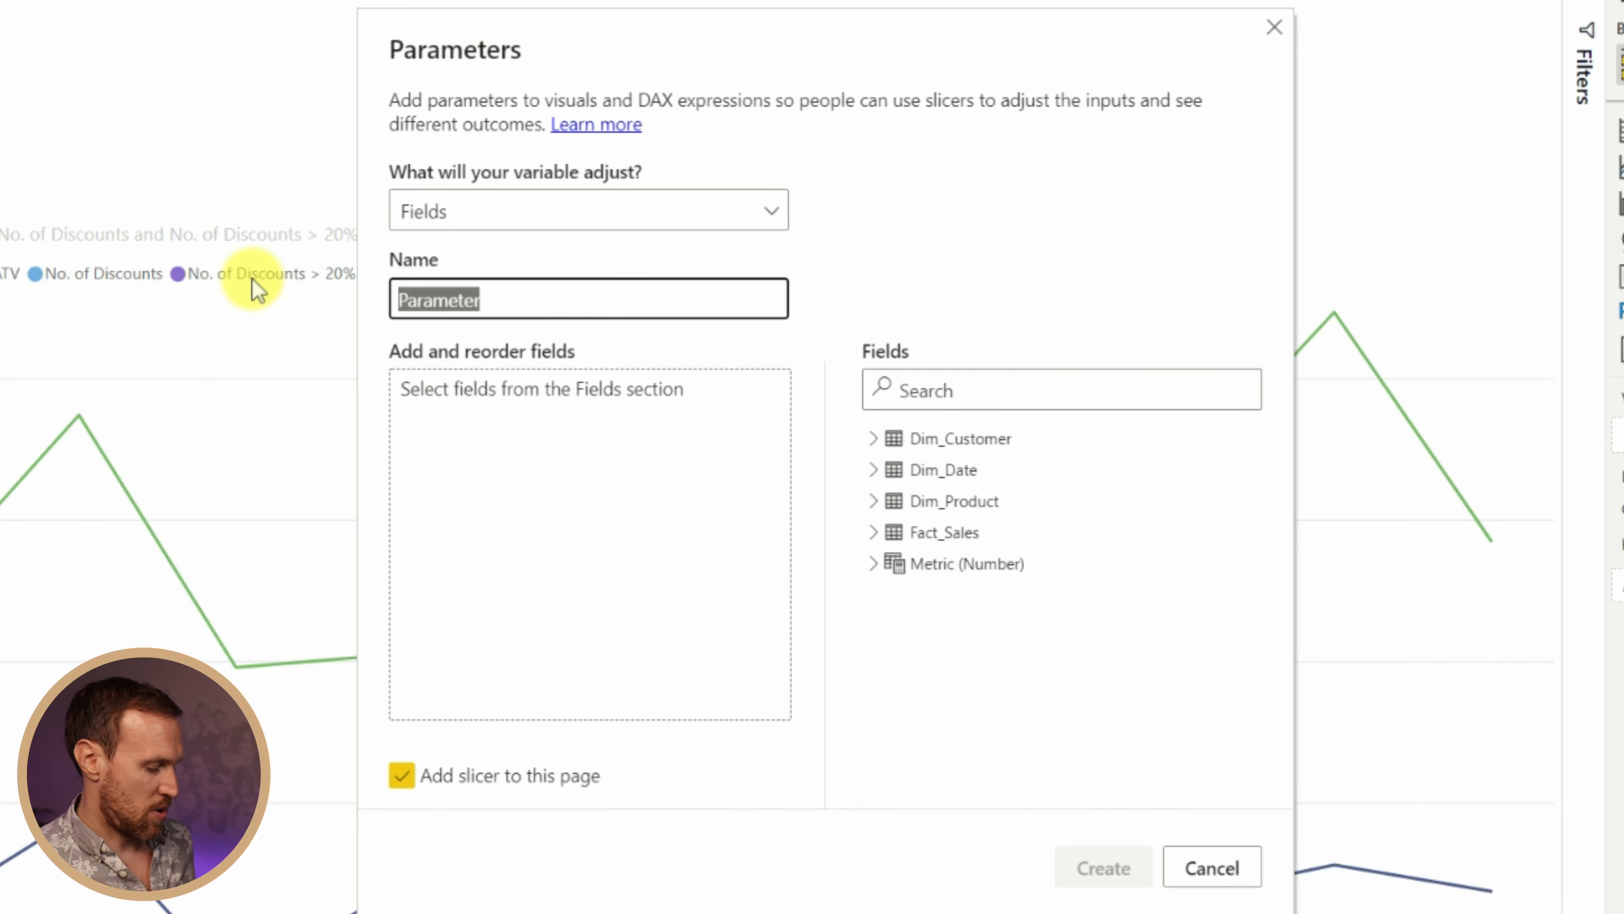
text(Me)
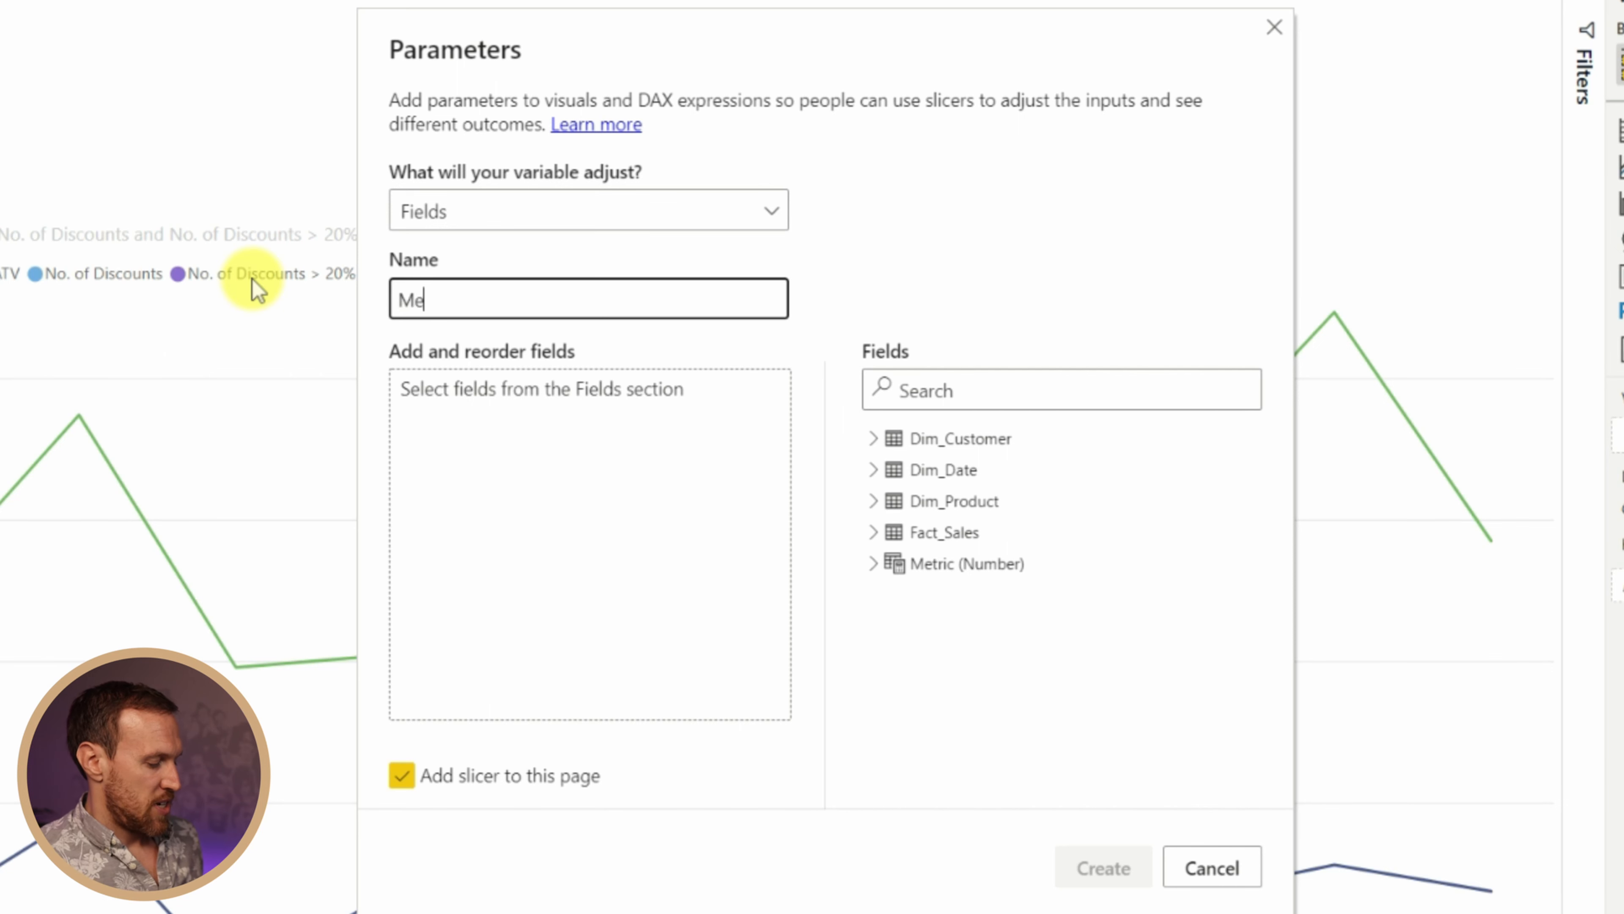
text(trics ()
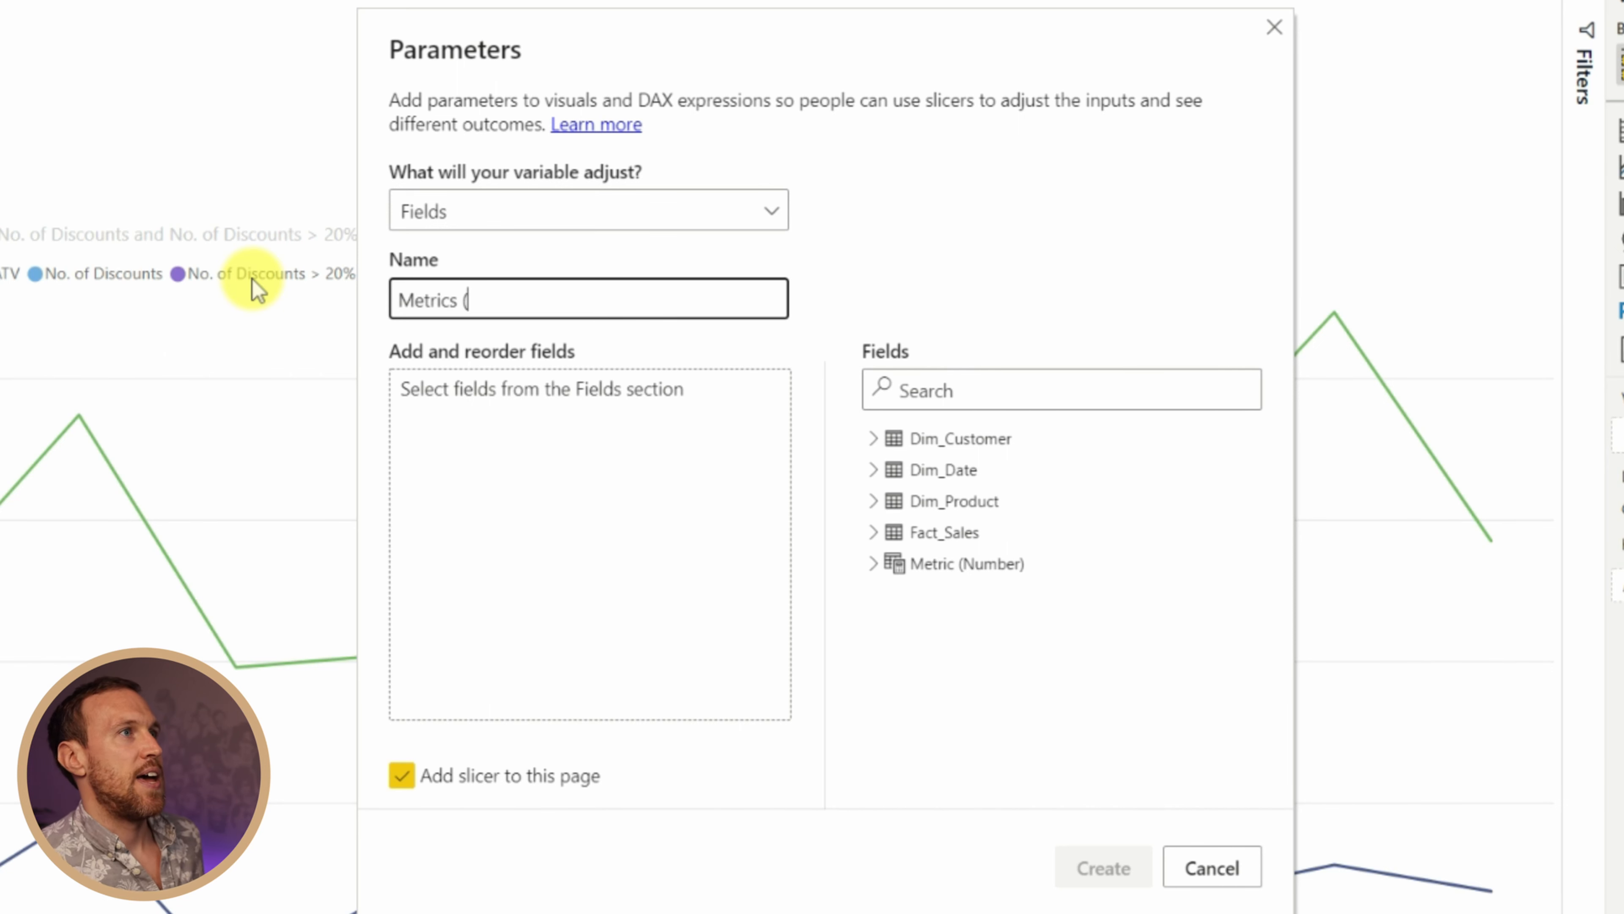
key(BackSpace)
key(BackSpace)
key(BackSpace)
text(()
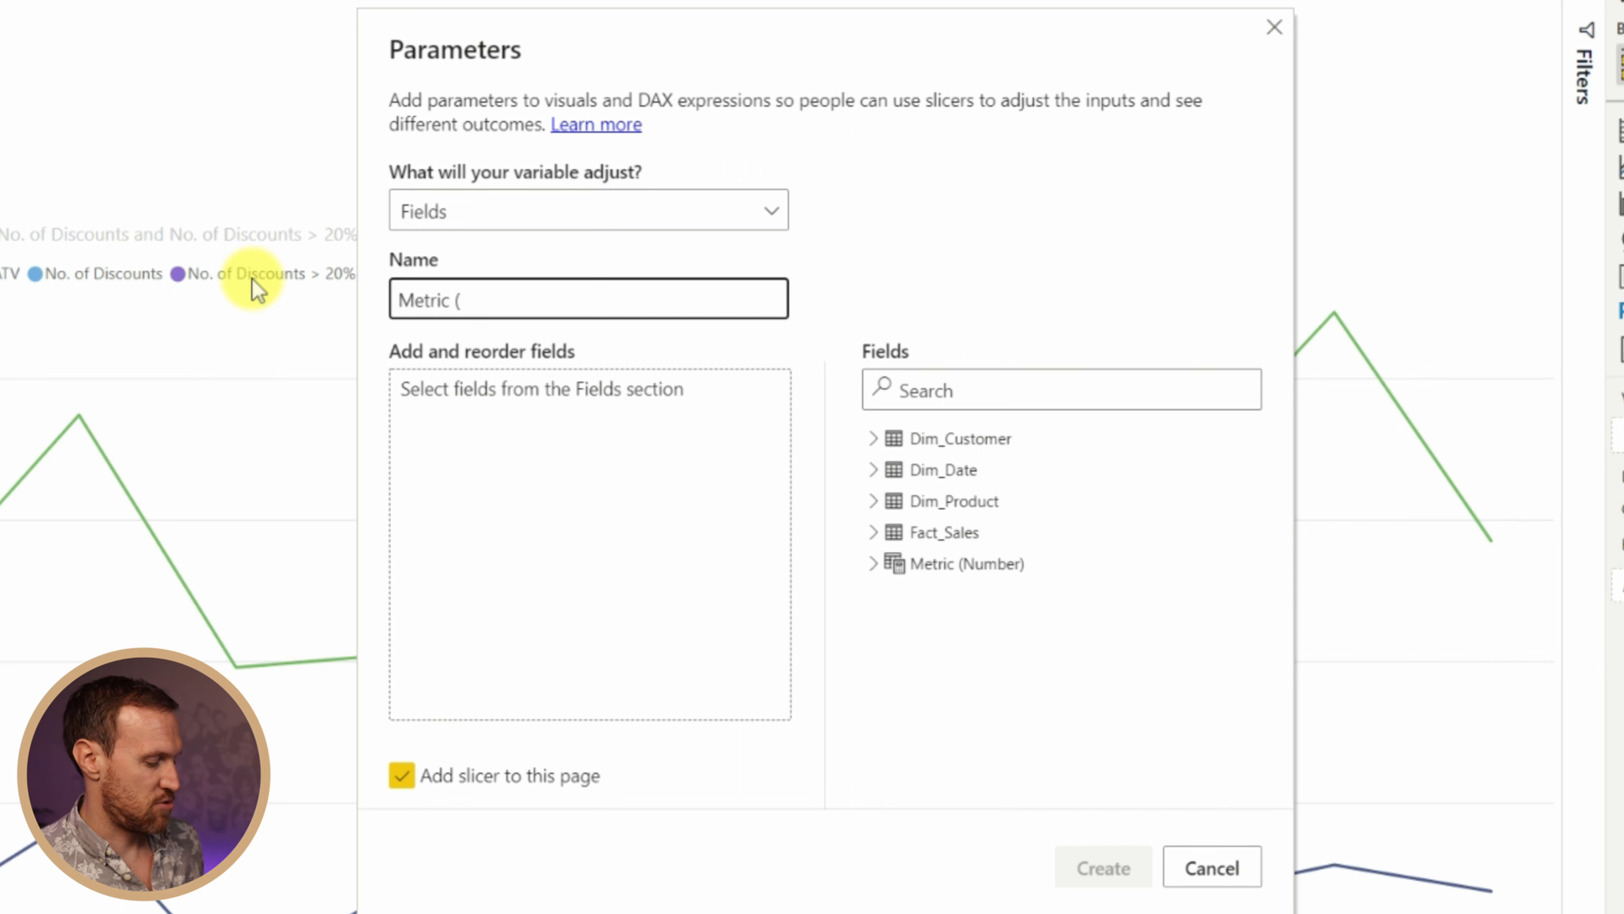
text(%))
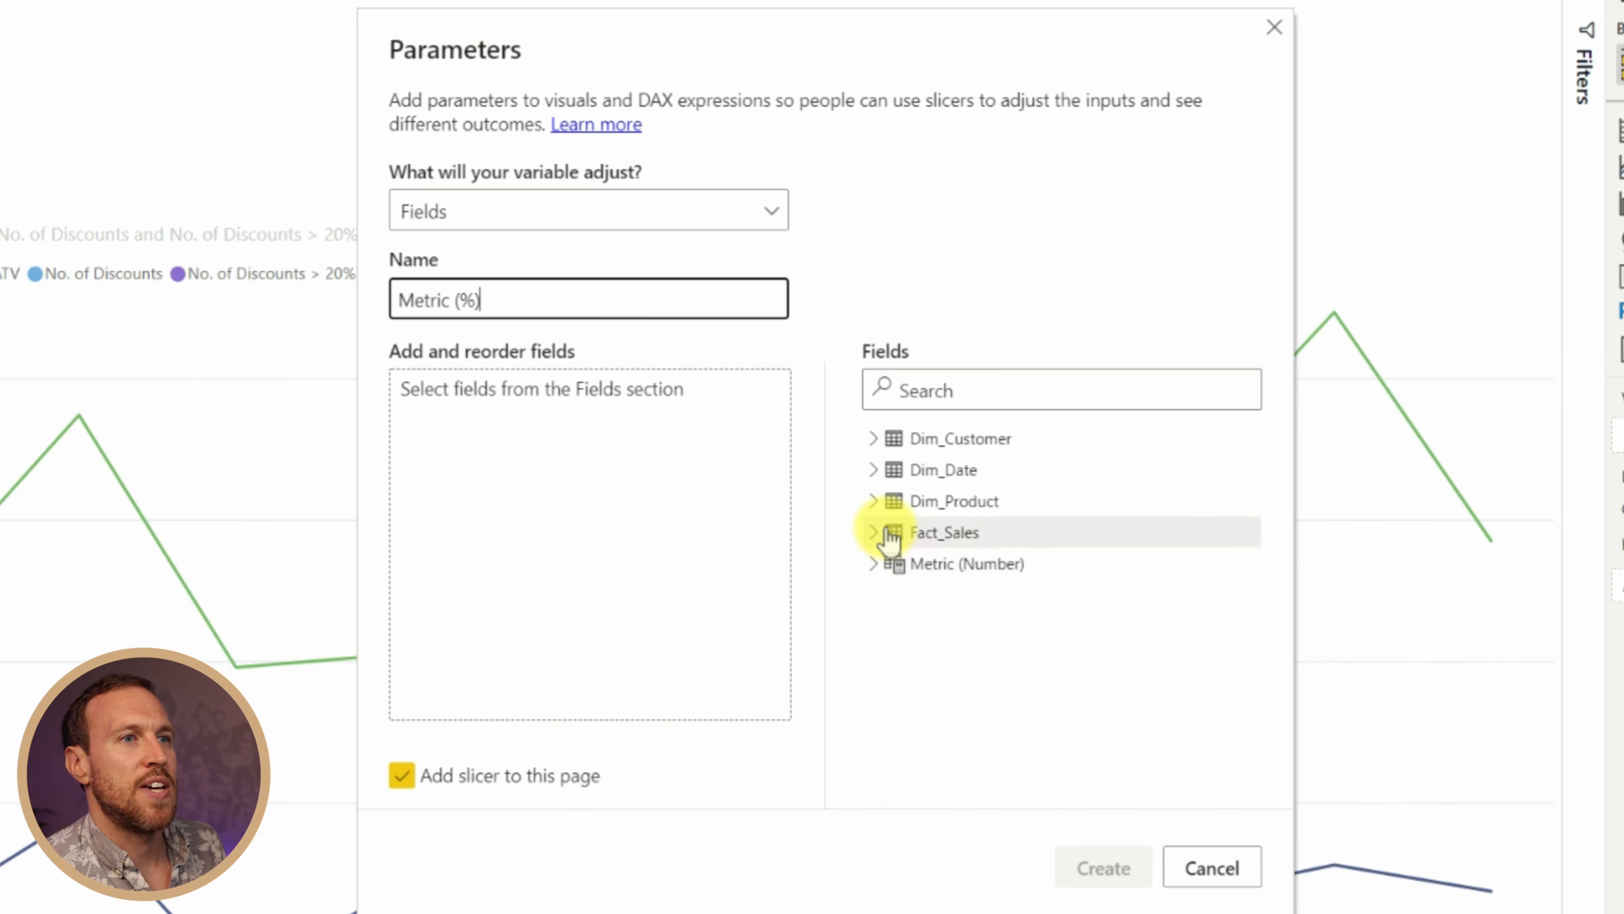
Add the Margin % measure from Fact_Sales' _Measures folder to the parameter
click(873, 532)
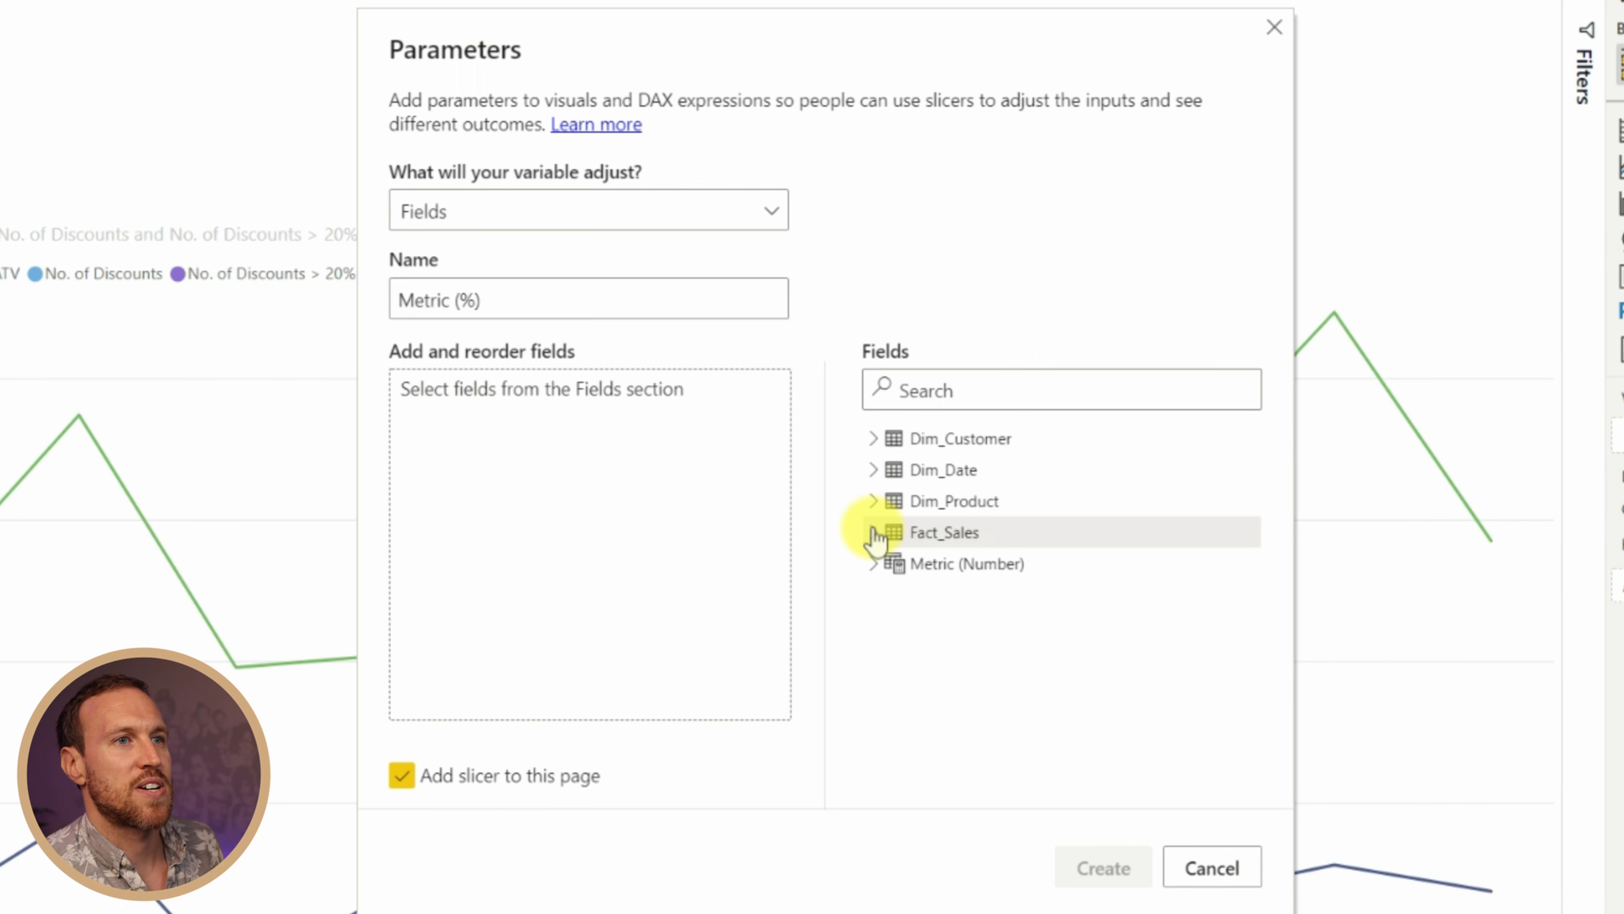
scroll(1114, 605, down, 1)
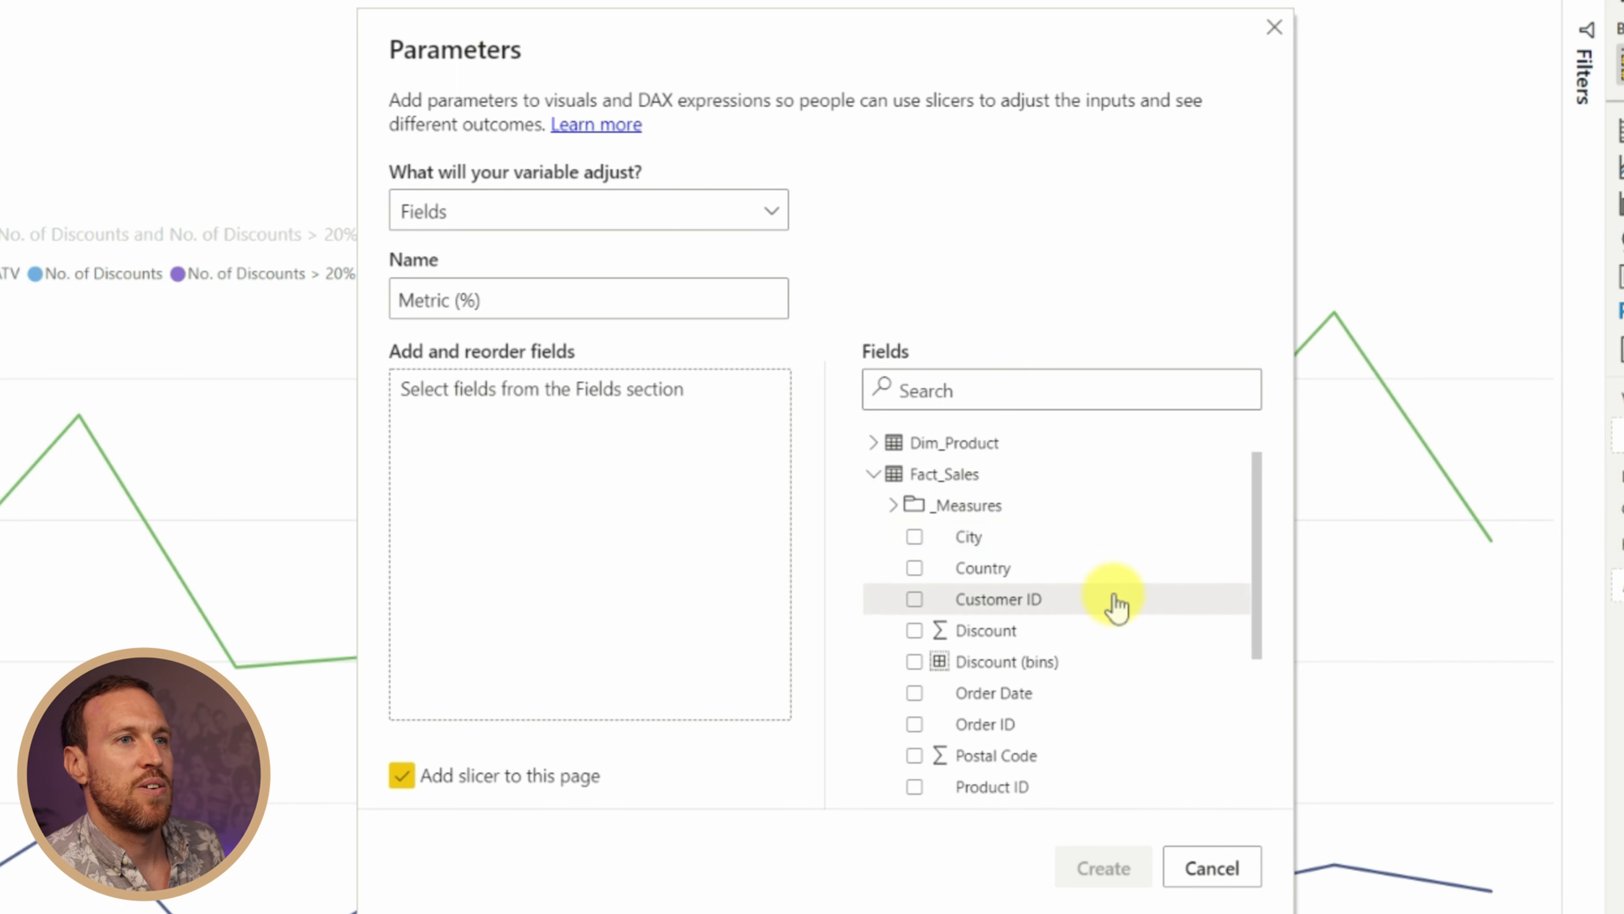
scroll(1115, 605, down, 3)
scroll(1116, 605, up, 4)
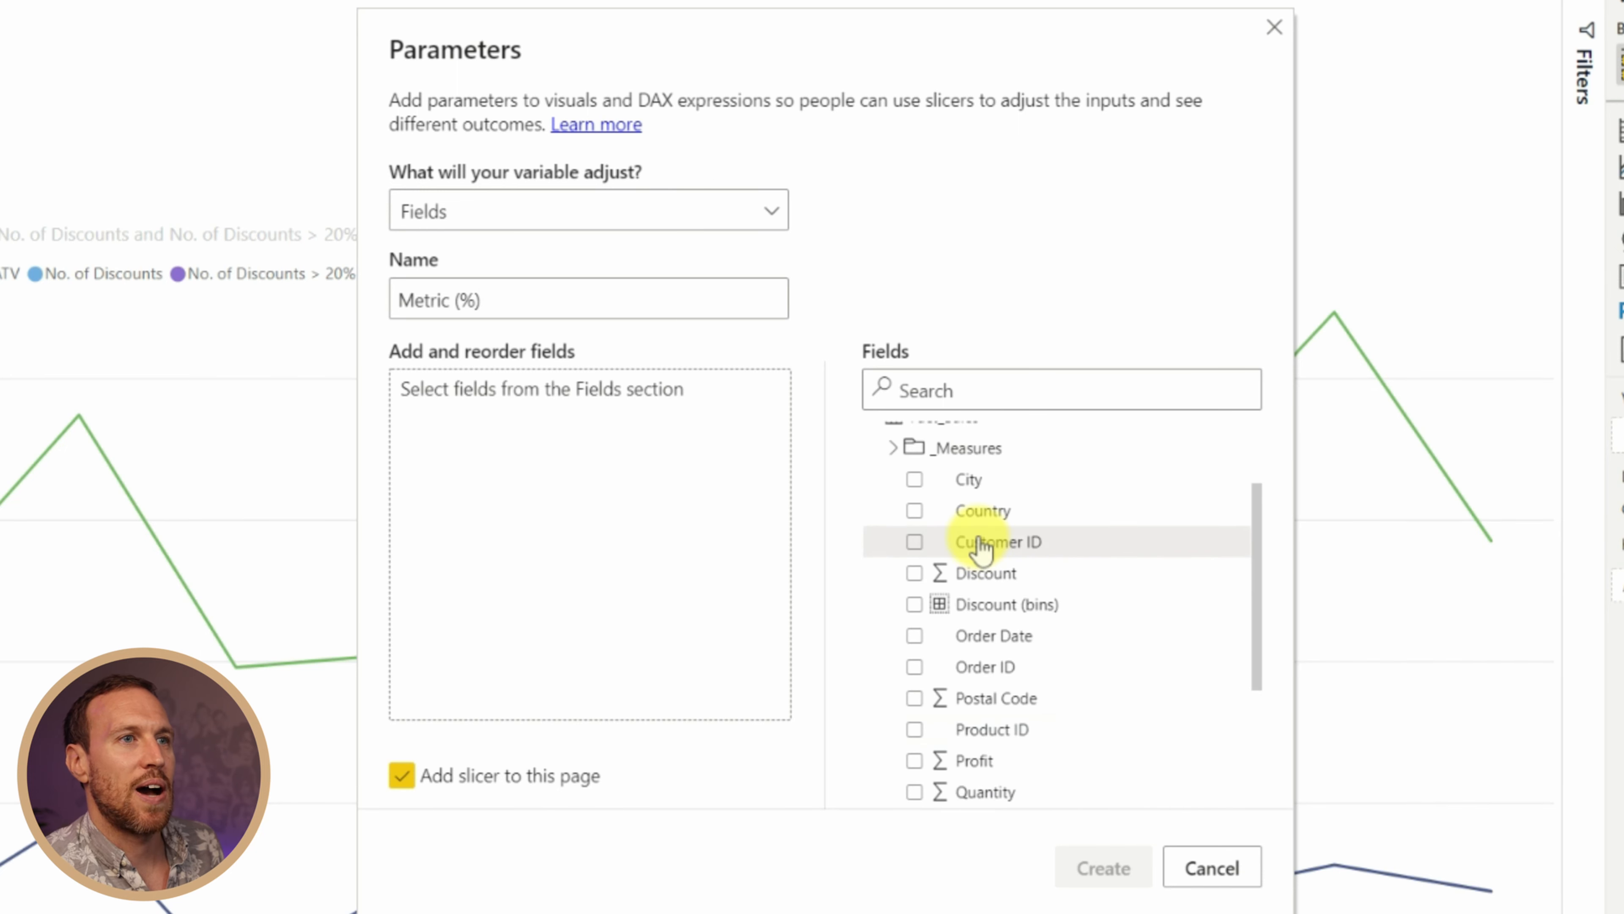
click(895, 506)
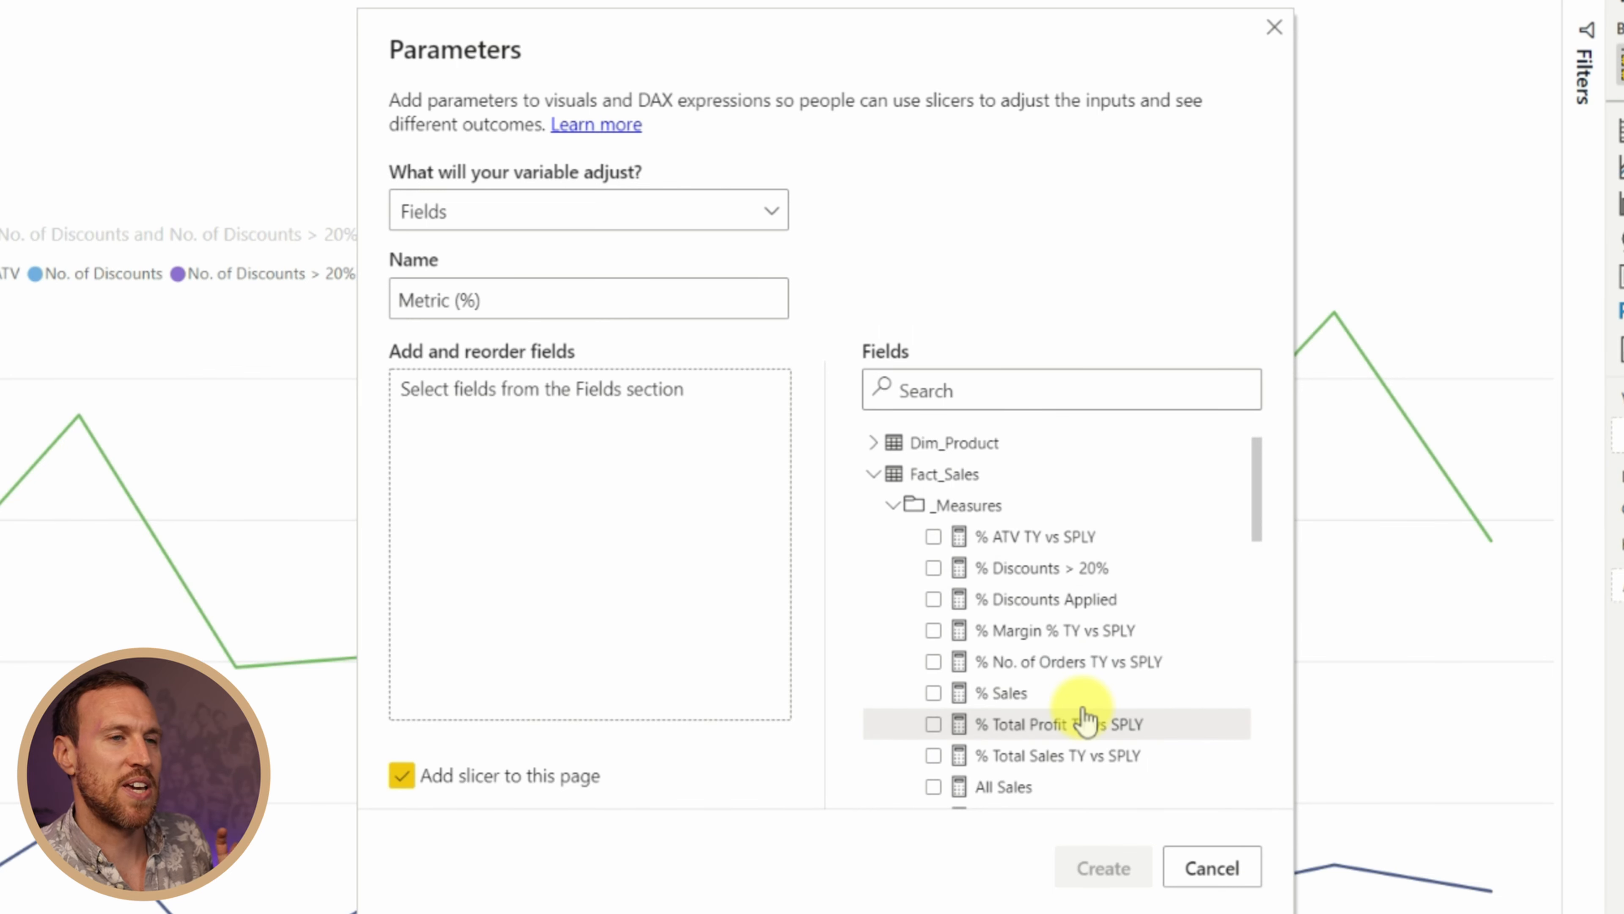
scroll(1085, 719, down, 3)
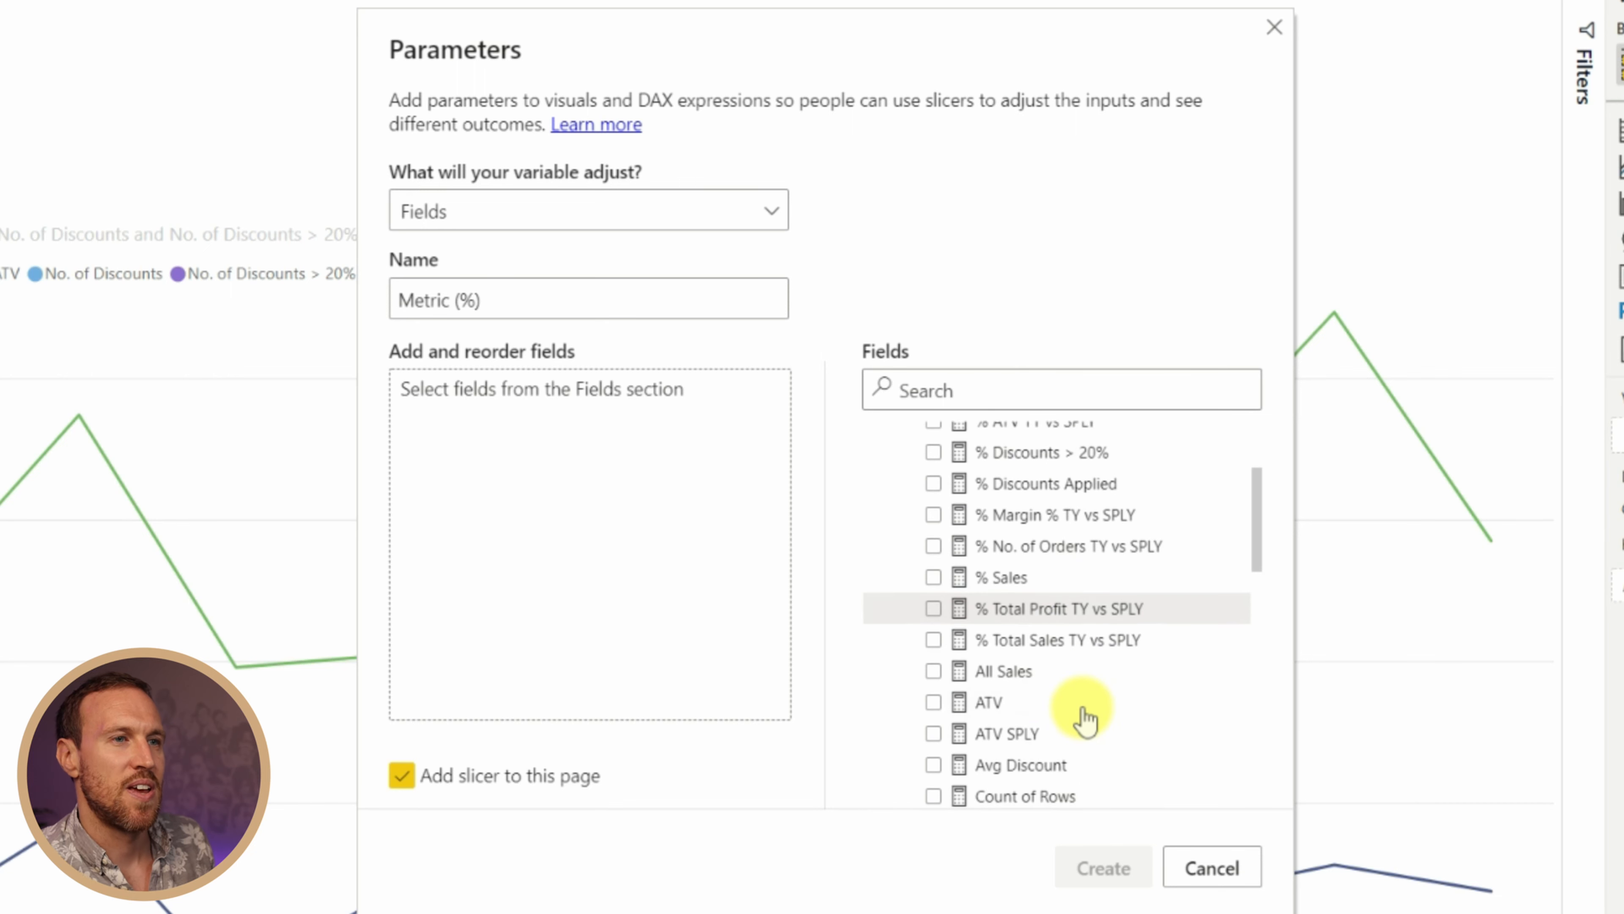
scroll(1085, 719, down, 2)
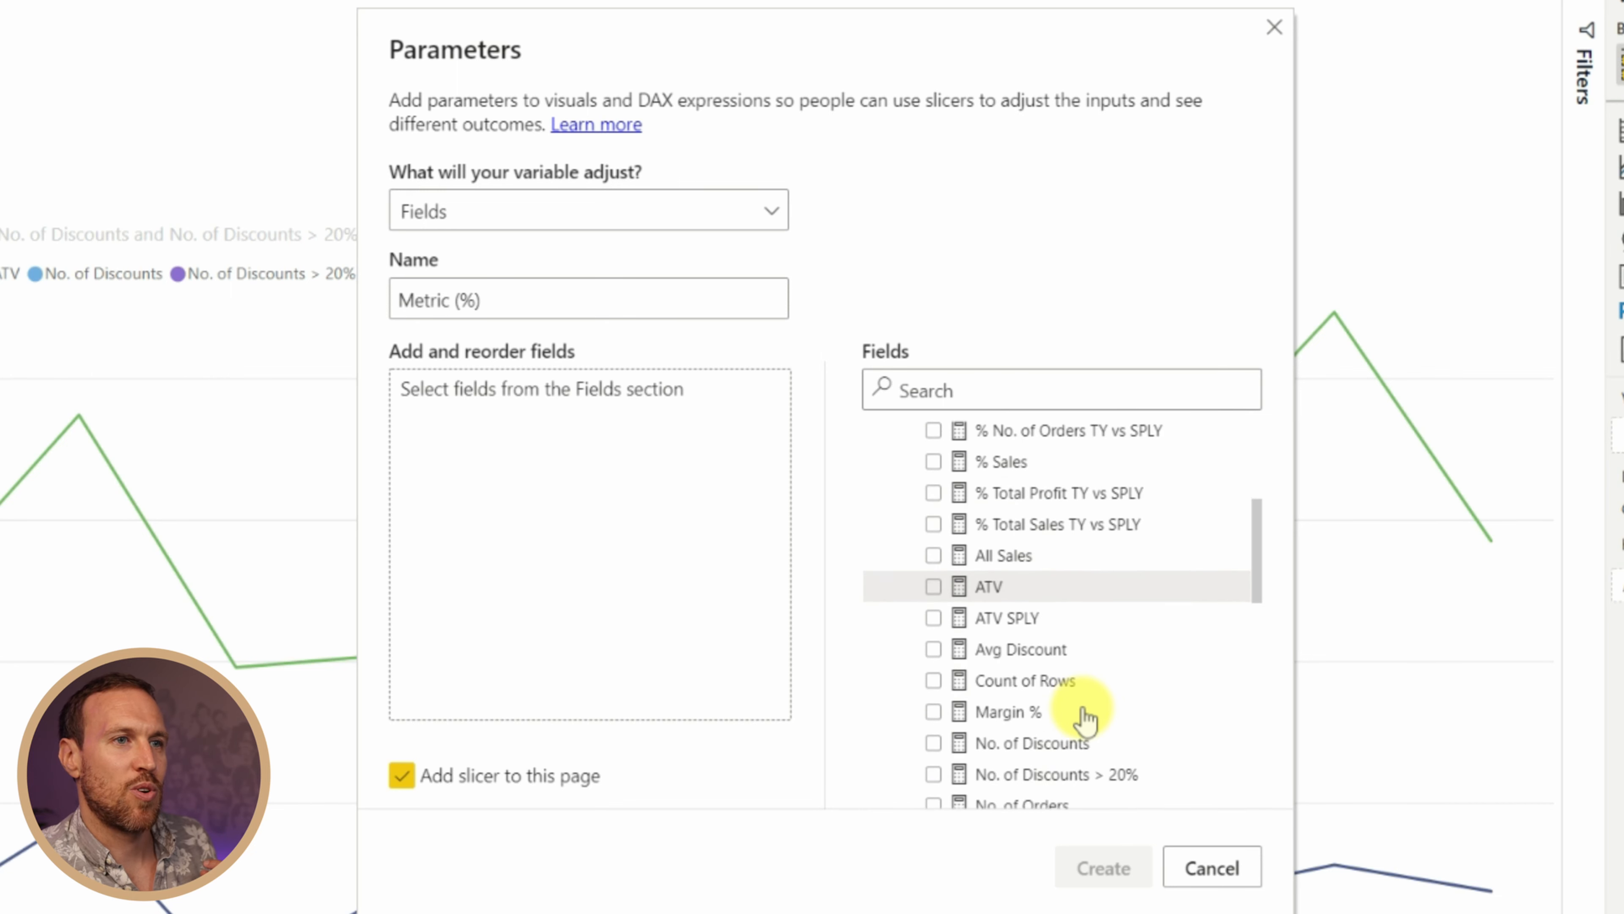
drag(1033, 723, 623, 471)
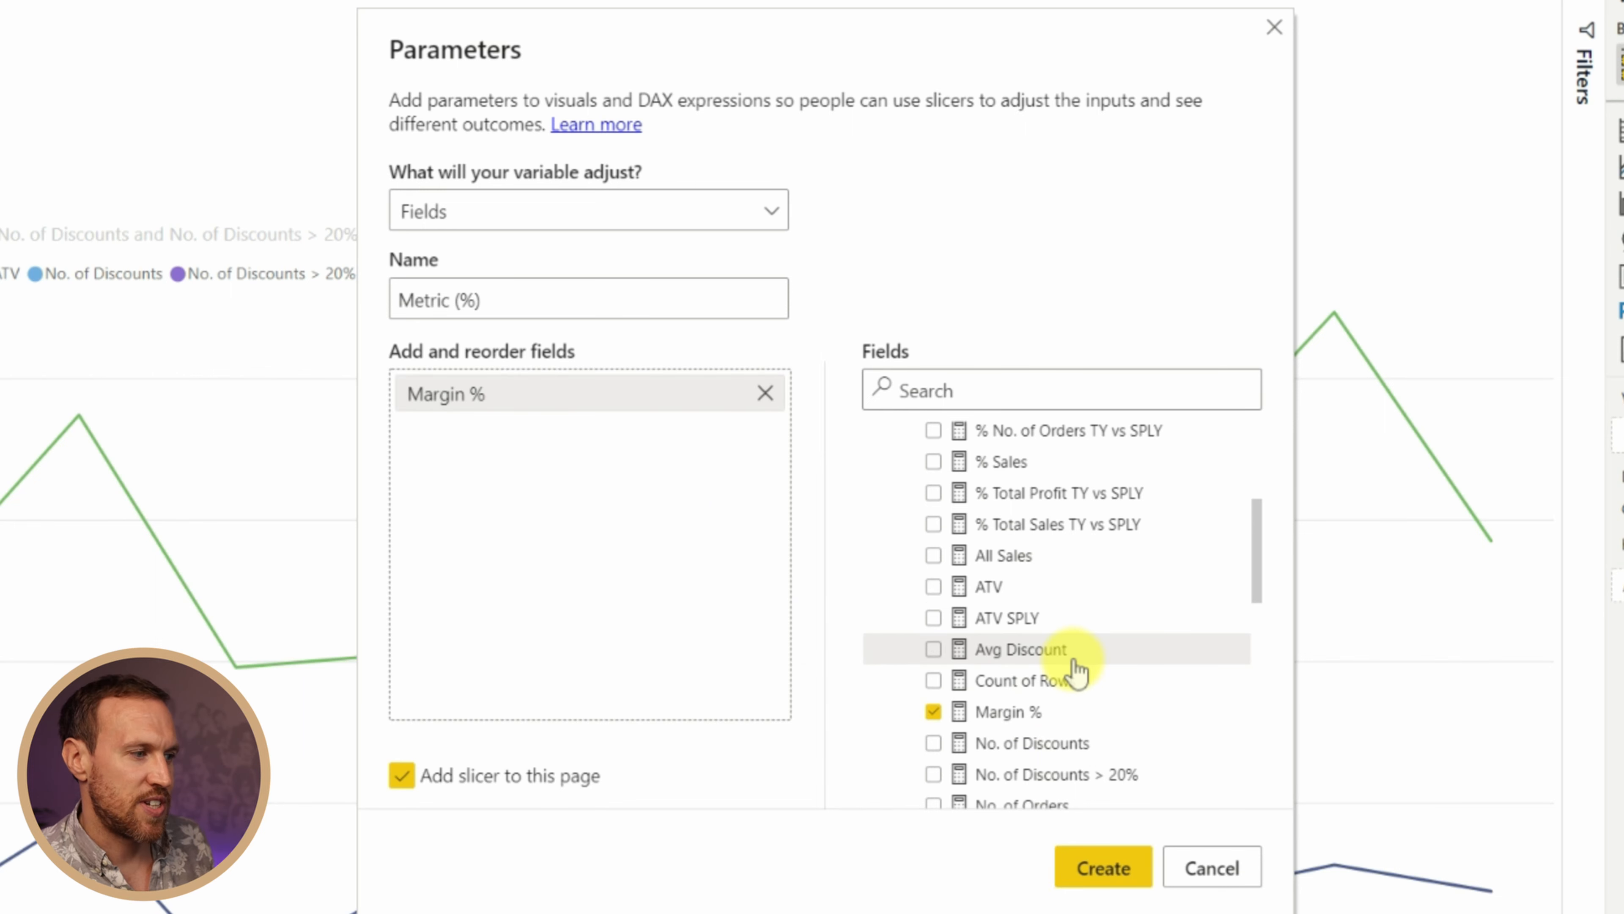
Add % Discounts Applied, % Discounts > 20% and Avg Discount to the parameter, and create it with a slicer on this page
scroll(1078, 672, up, 3)
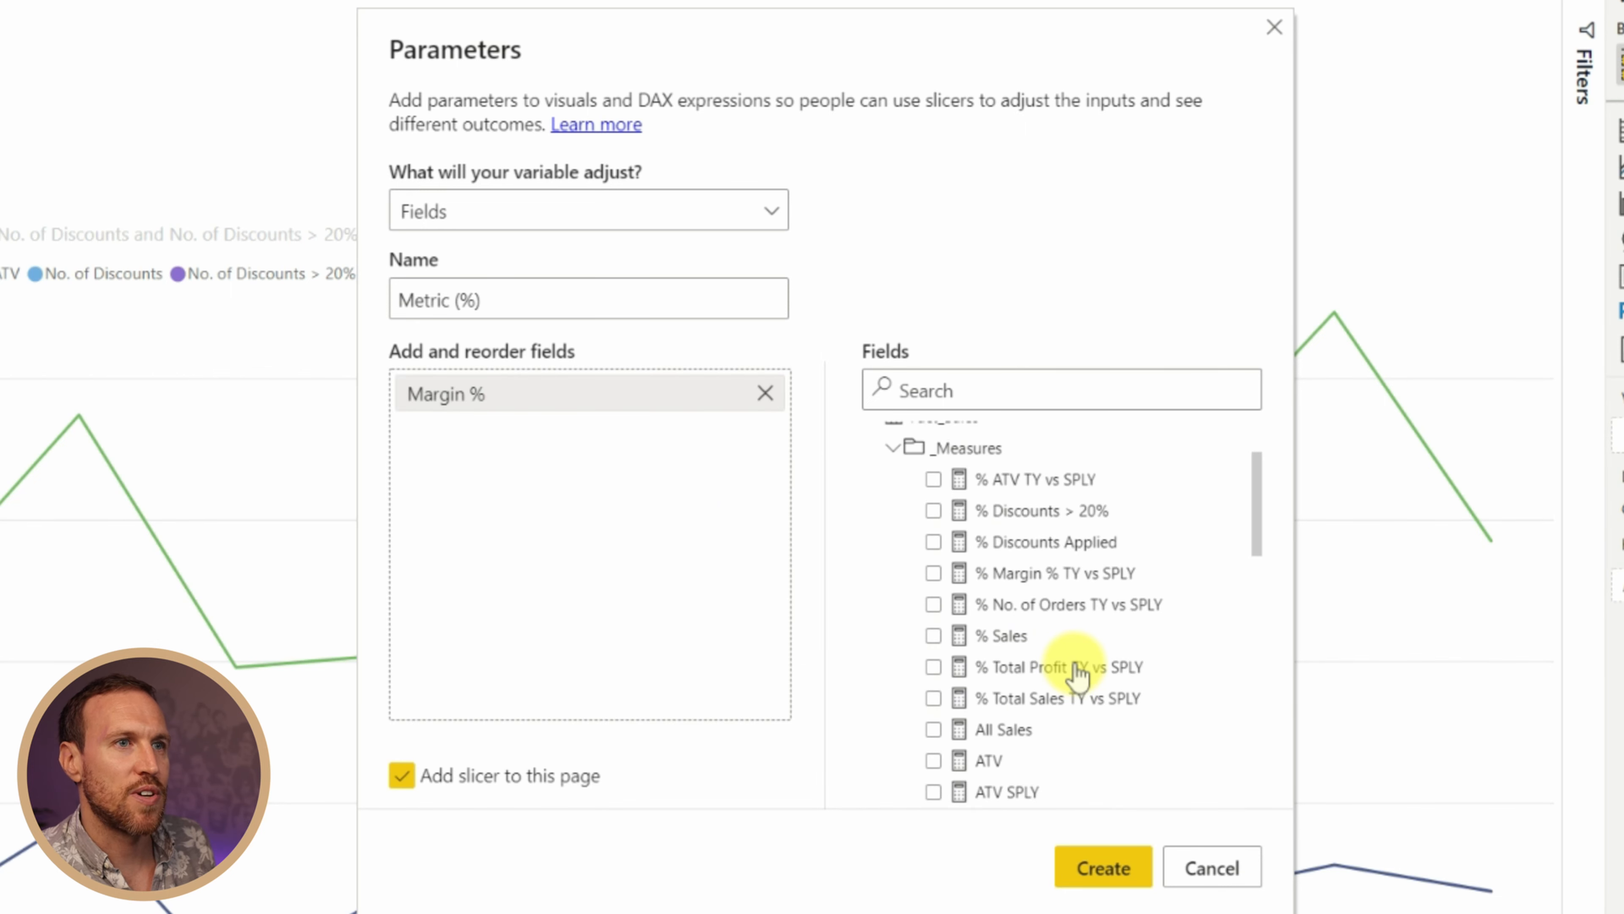
drag(1043, 544, 633, 530)
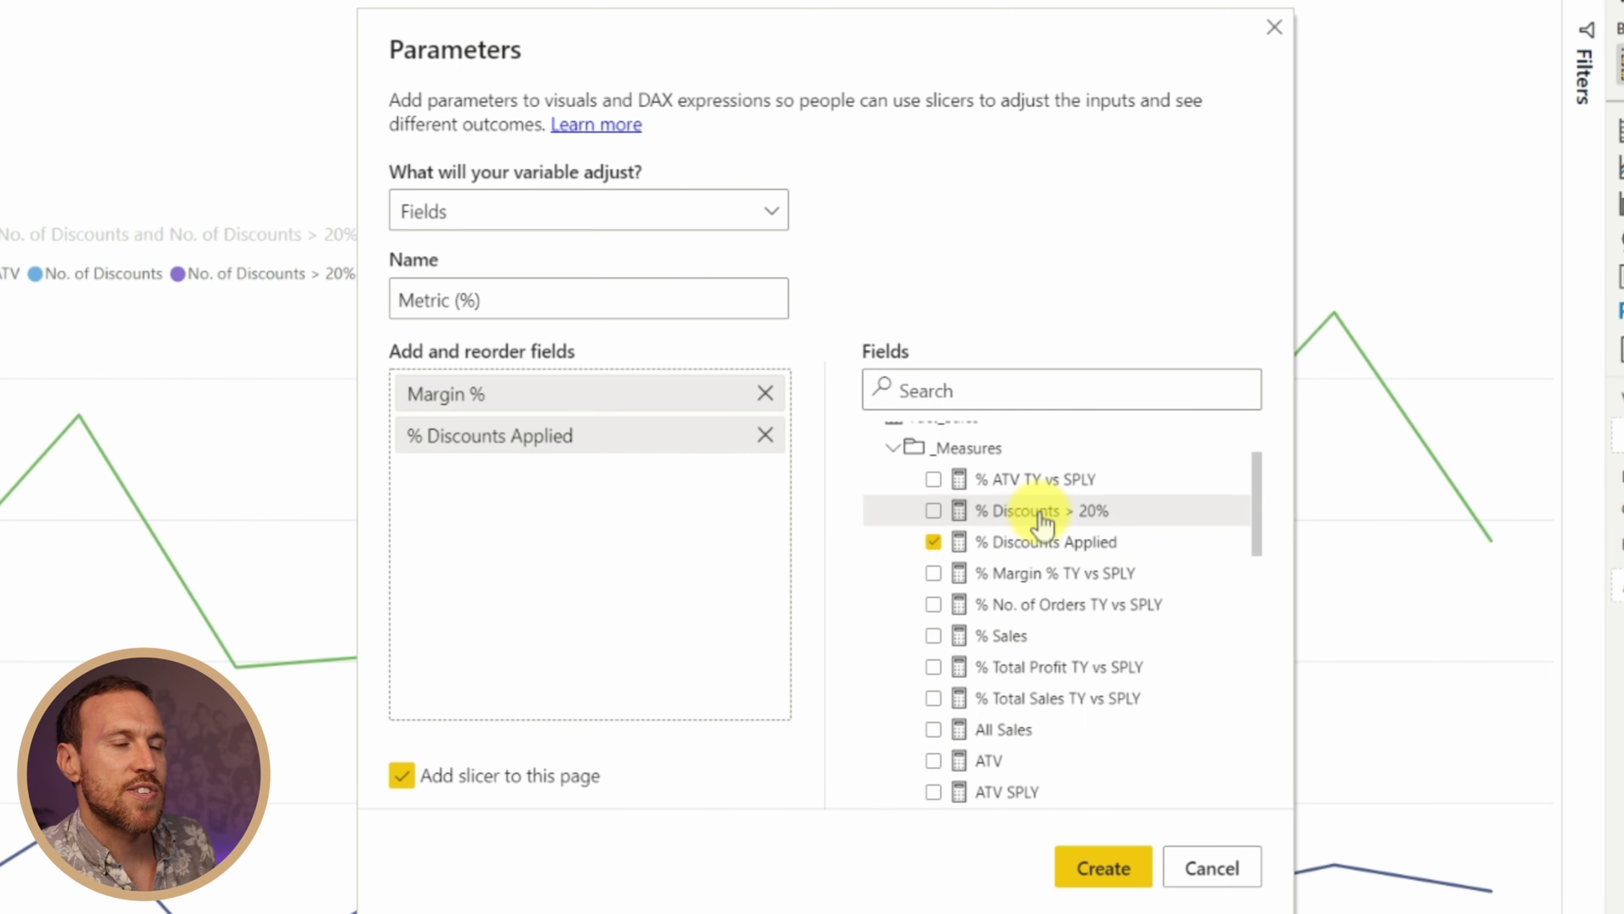
drag(1040, 513, 642, 552)
scroll(1106, 630, down, 3)
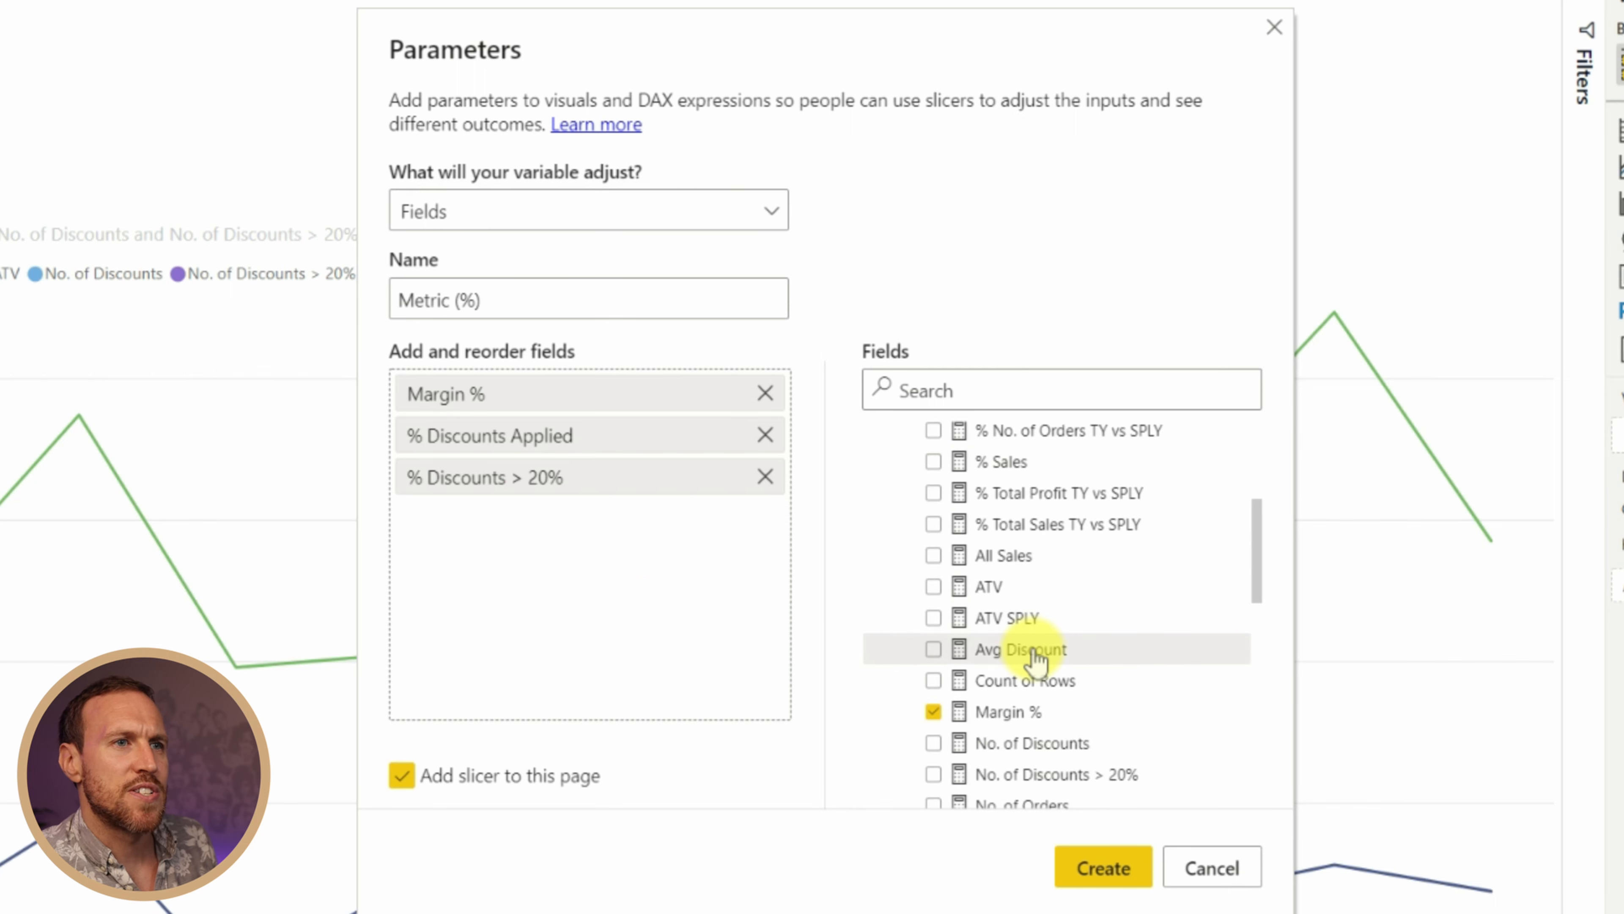
drag(1032, 650, 638, 590)
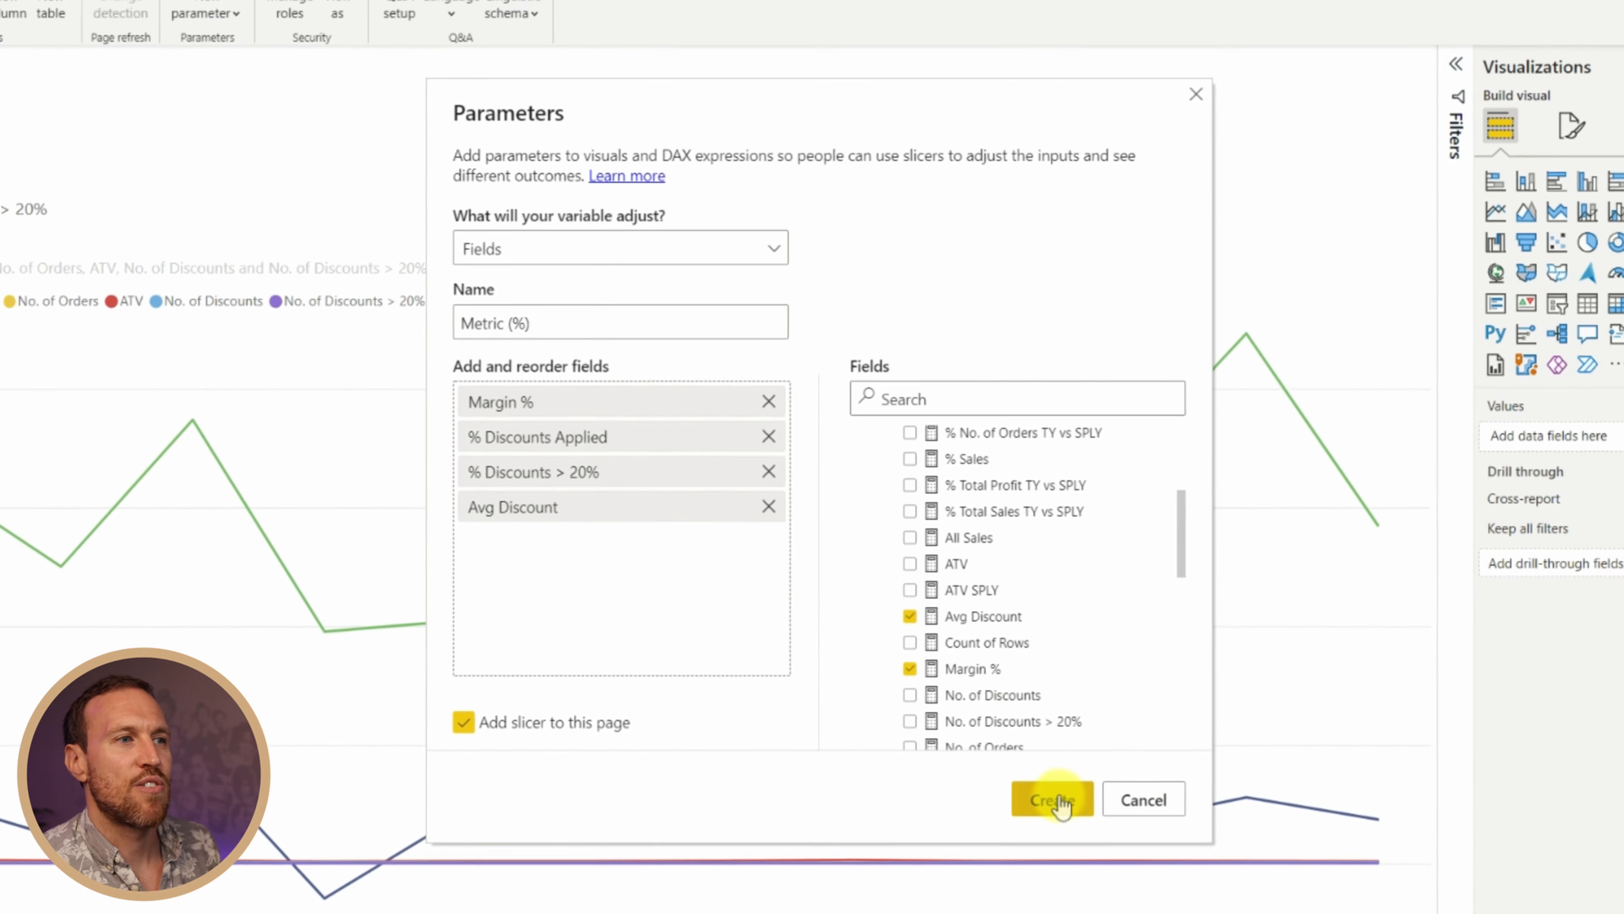
click(1103, 868)
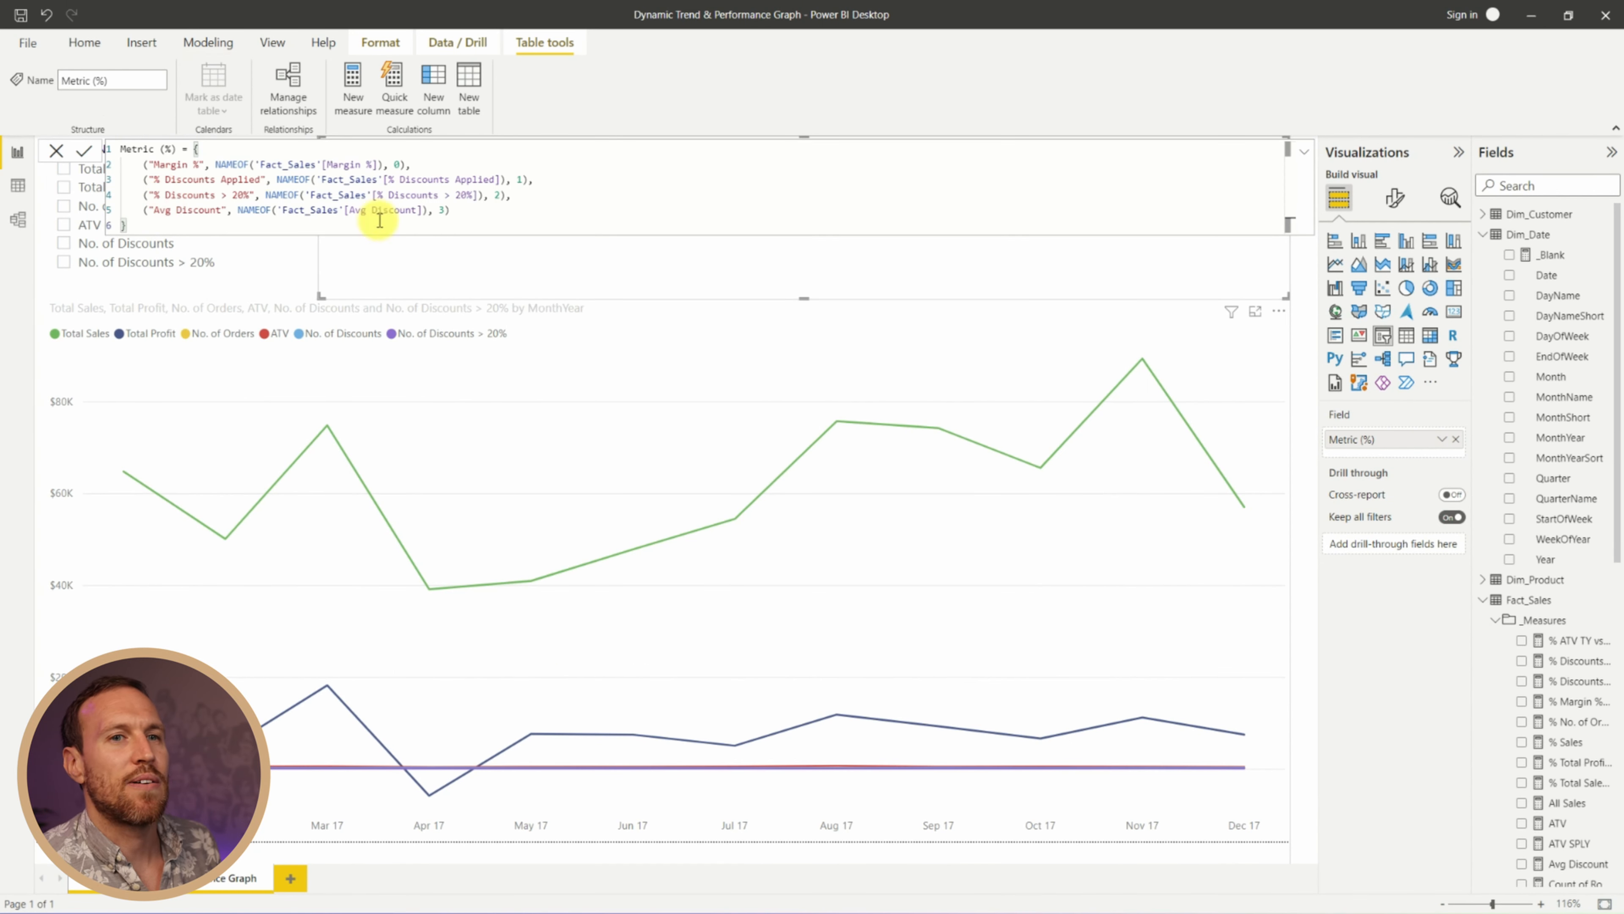
scroll(1538, 678, down, 10)
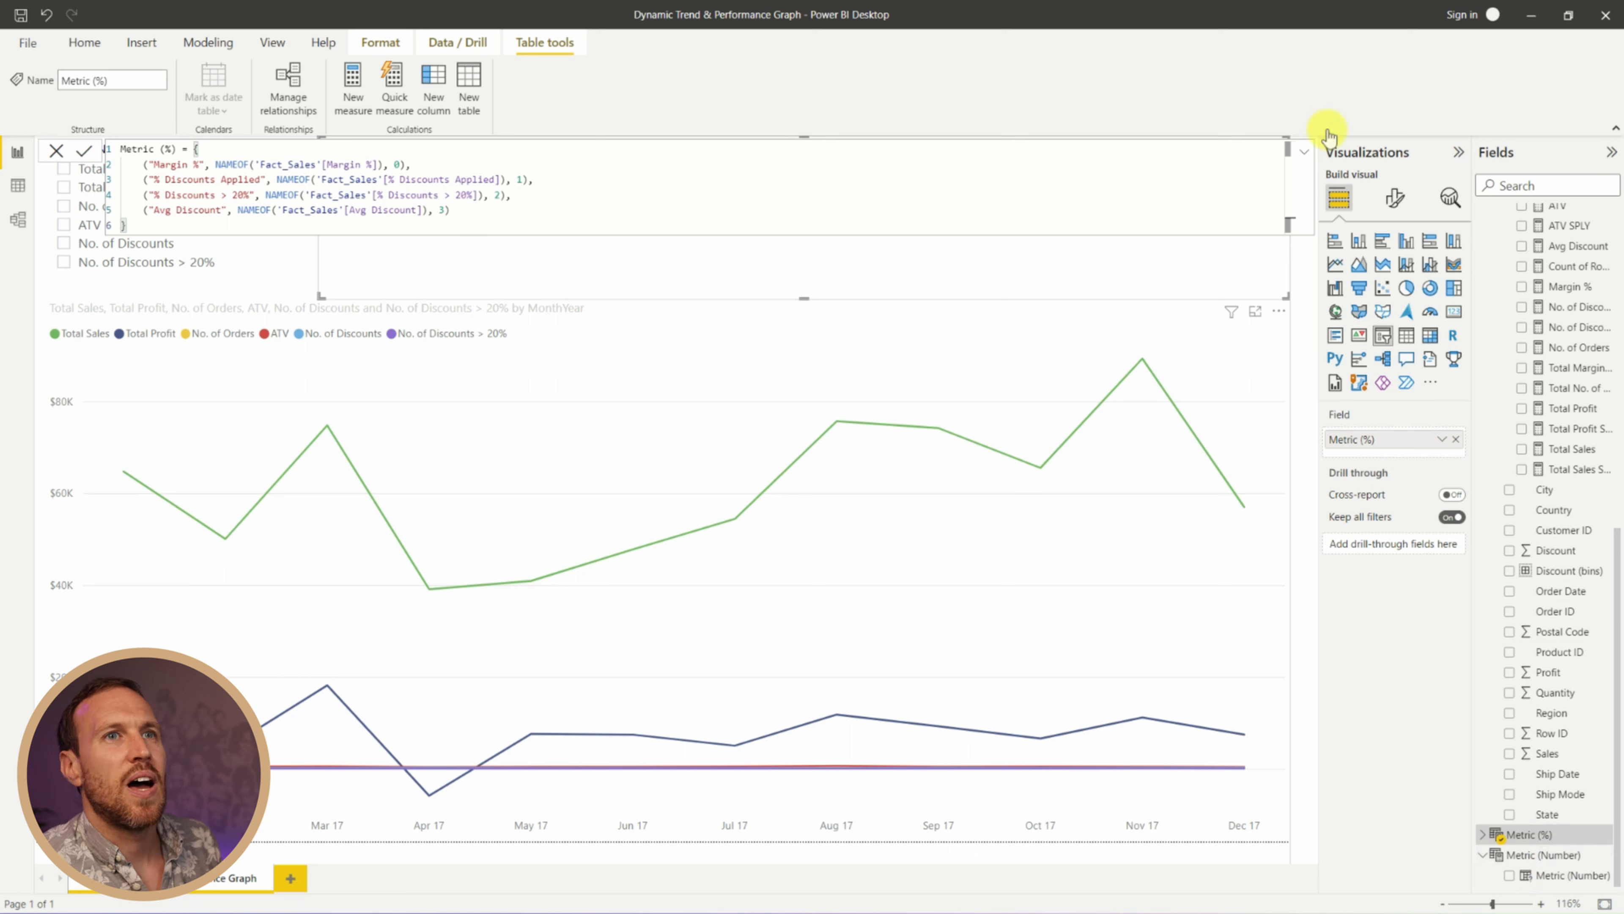
Collapse the DAX formula and narrow the Metric (%) slicer to fit its list of metrics
click(1301, 155)
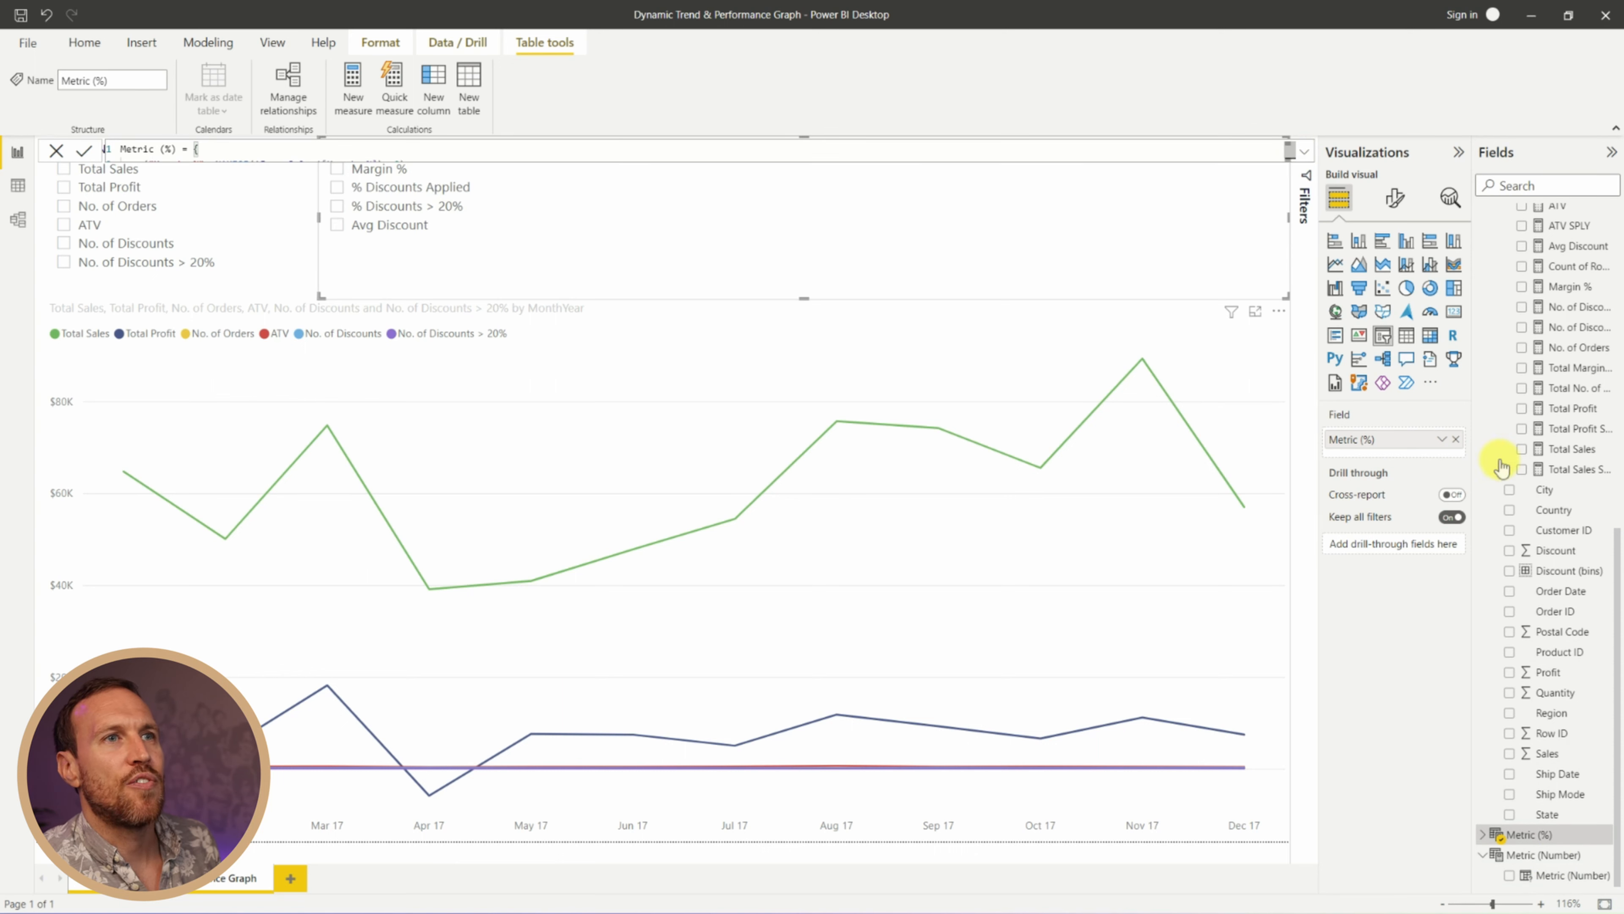
drag(1289, 215, 510, 221)
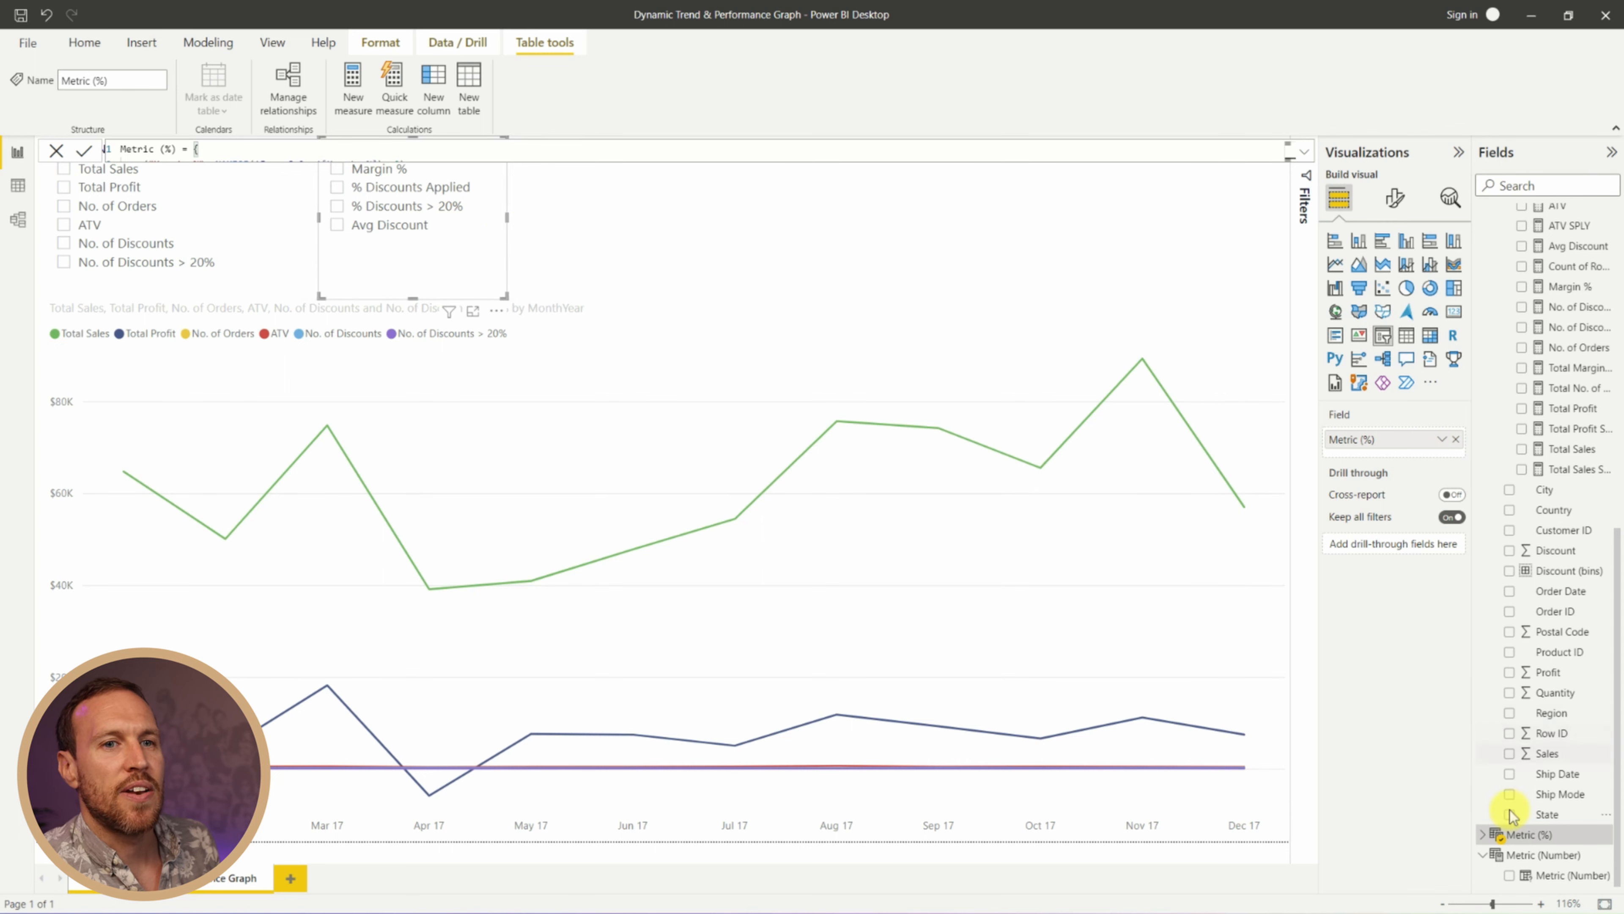
Add the Metric (%) parameter to the line chart's secondary y-axis
click(1279, 446)
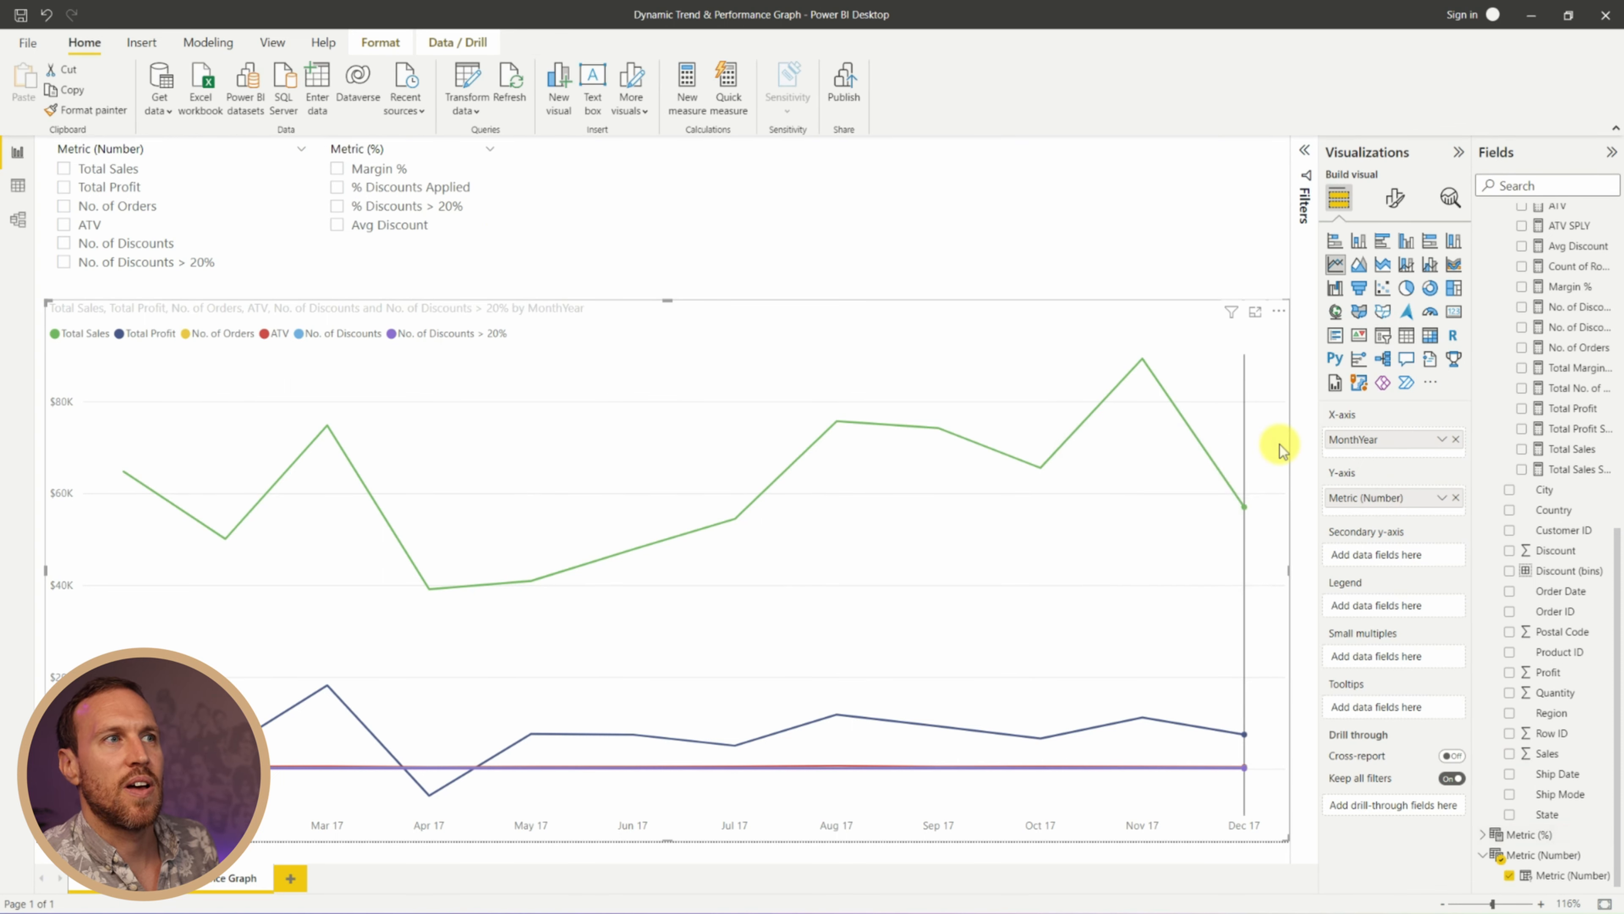
click(1490, 835)
click(1544, 835)
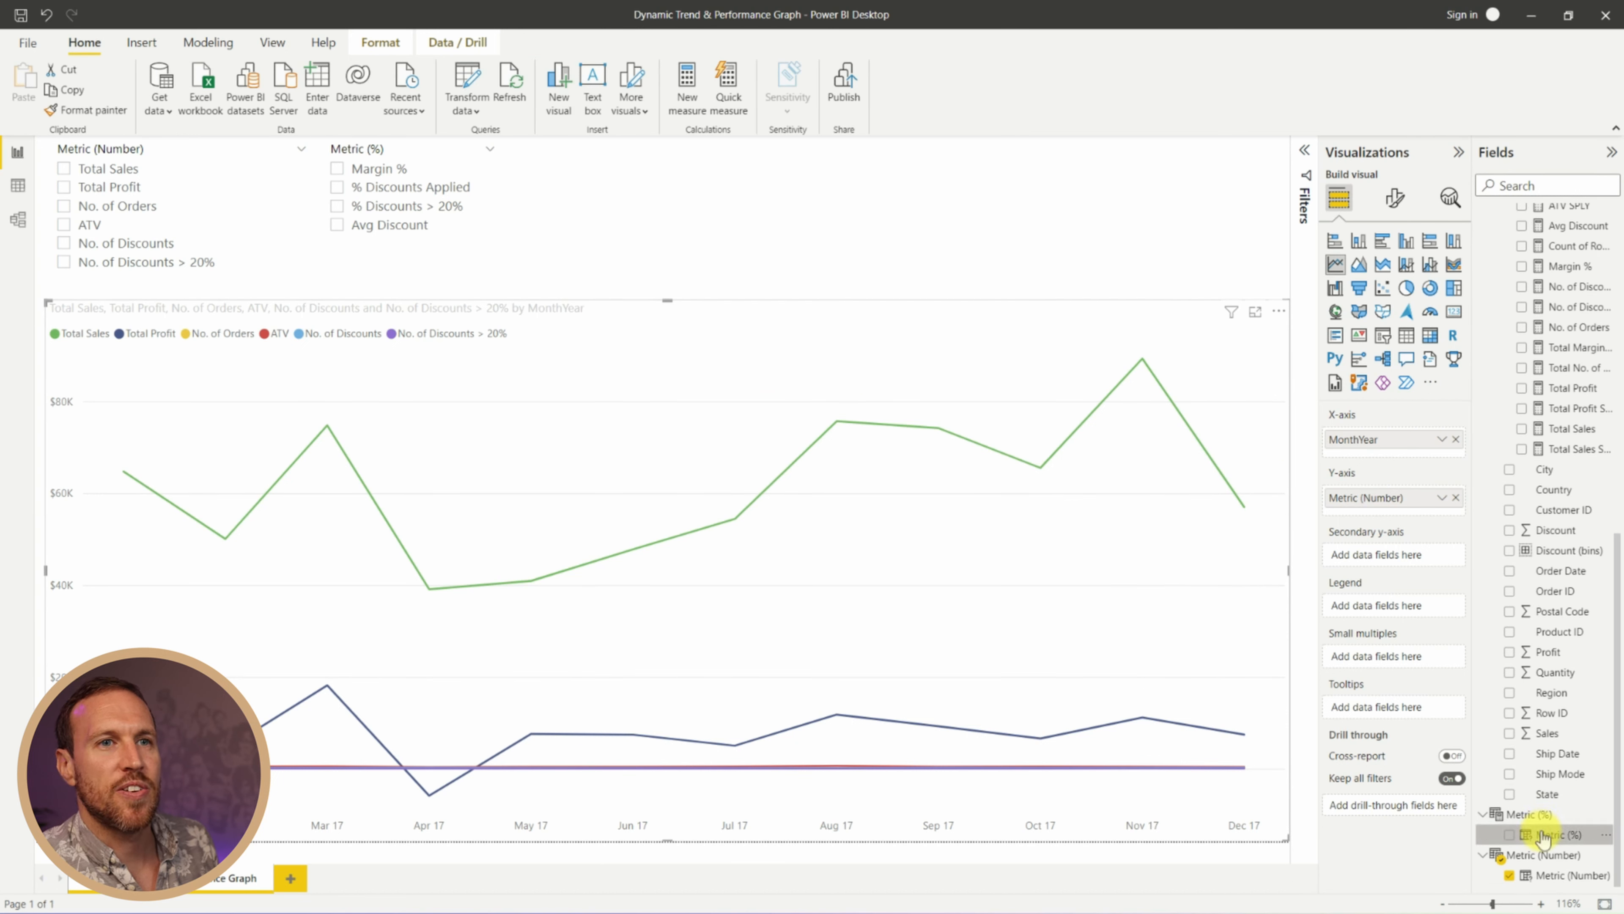
drag(1544, 835, 1393, 554)
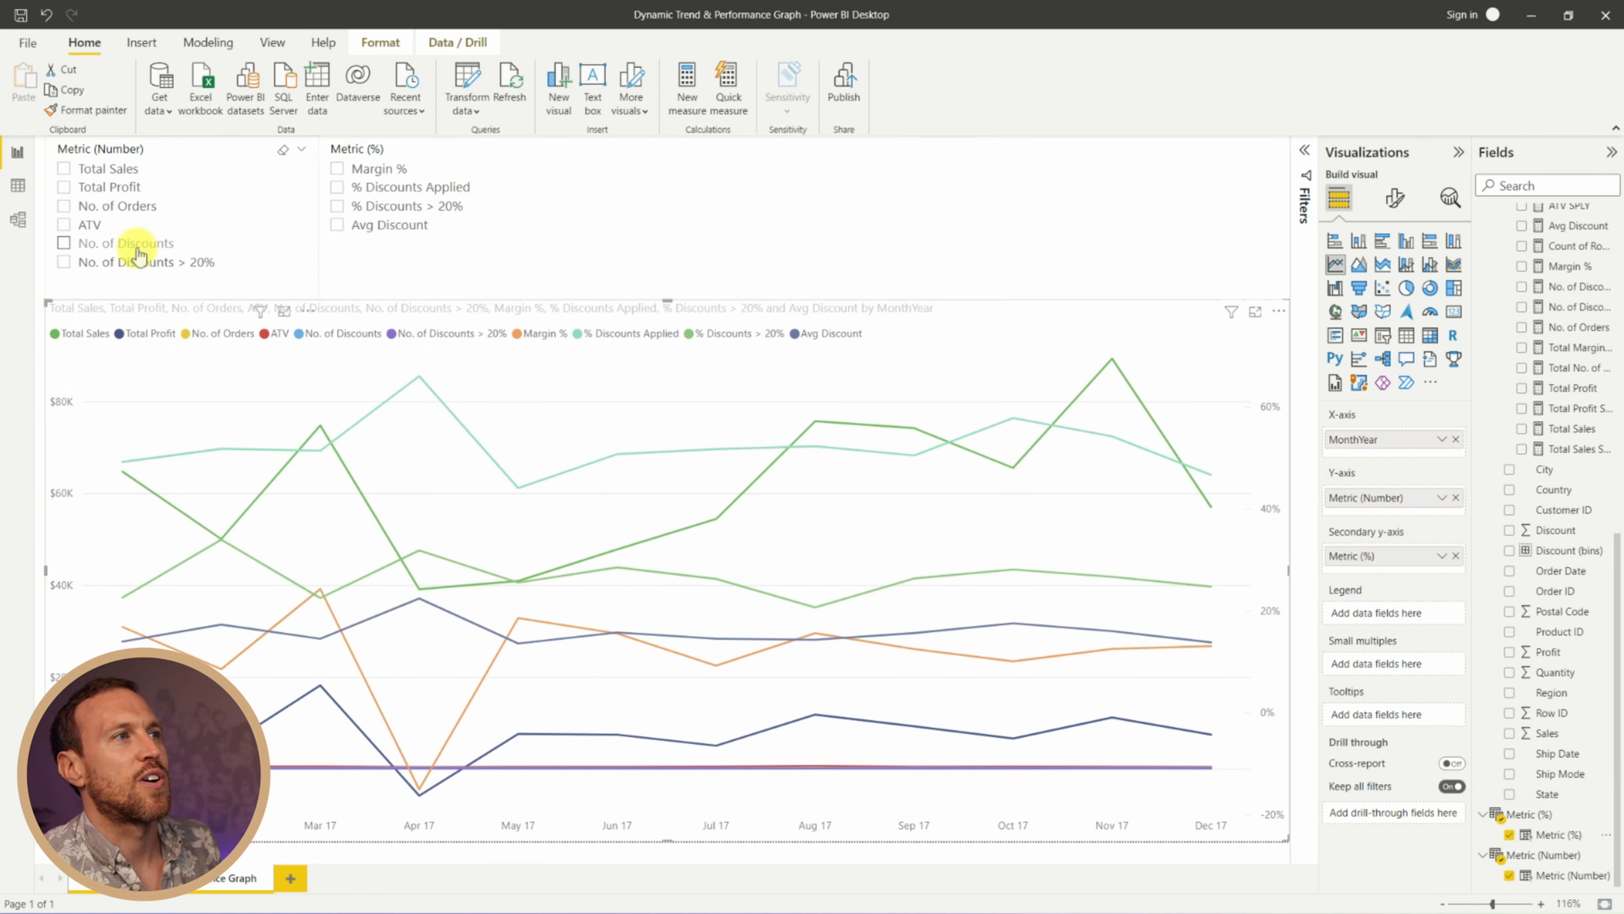
Use the slicers to chart Total Sales against Margin % and % Discounts Applied, temporarily including Total Profit
click(64, 169)
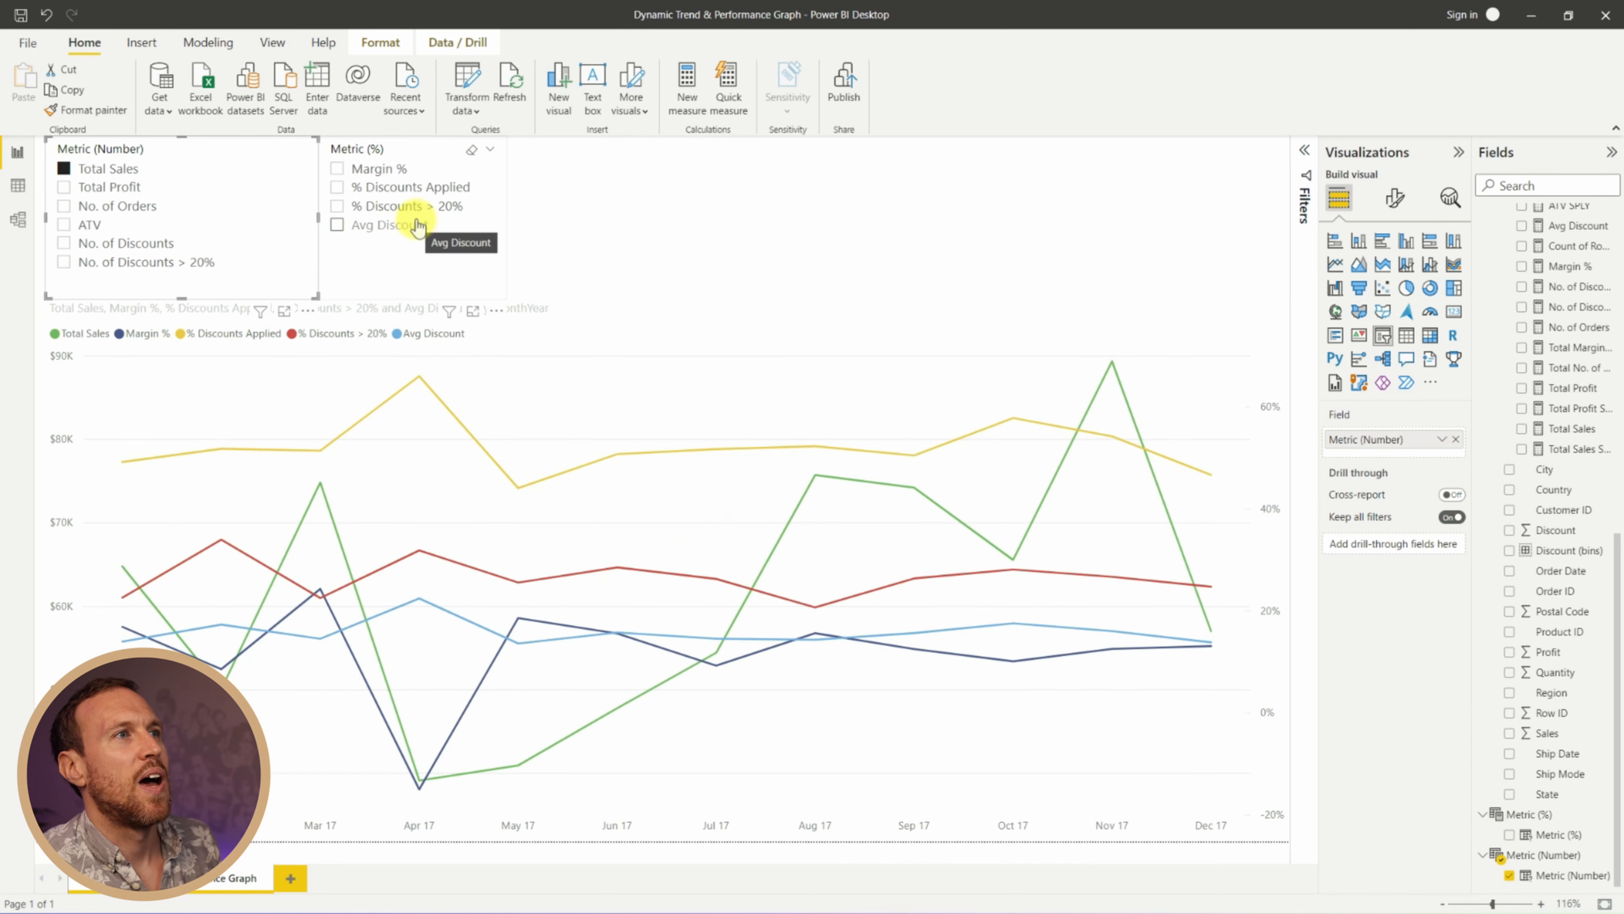
click(338, 169)
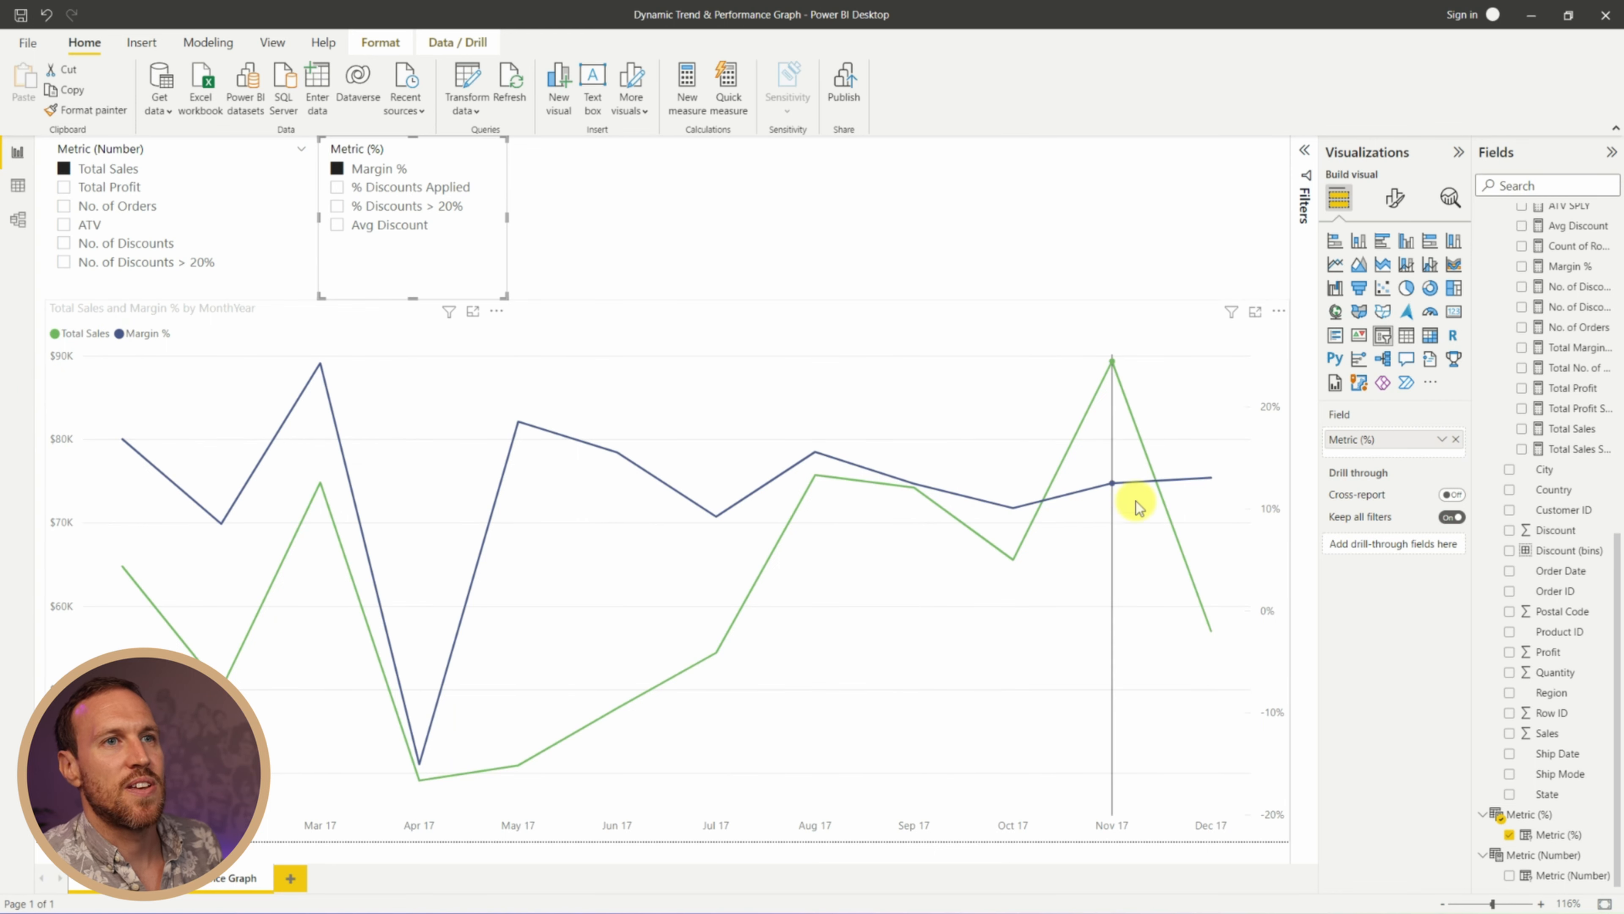
click(337, 188)
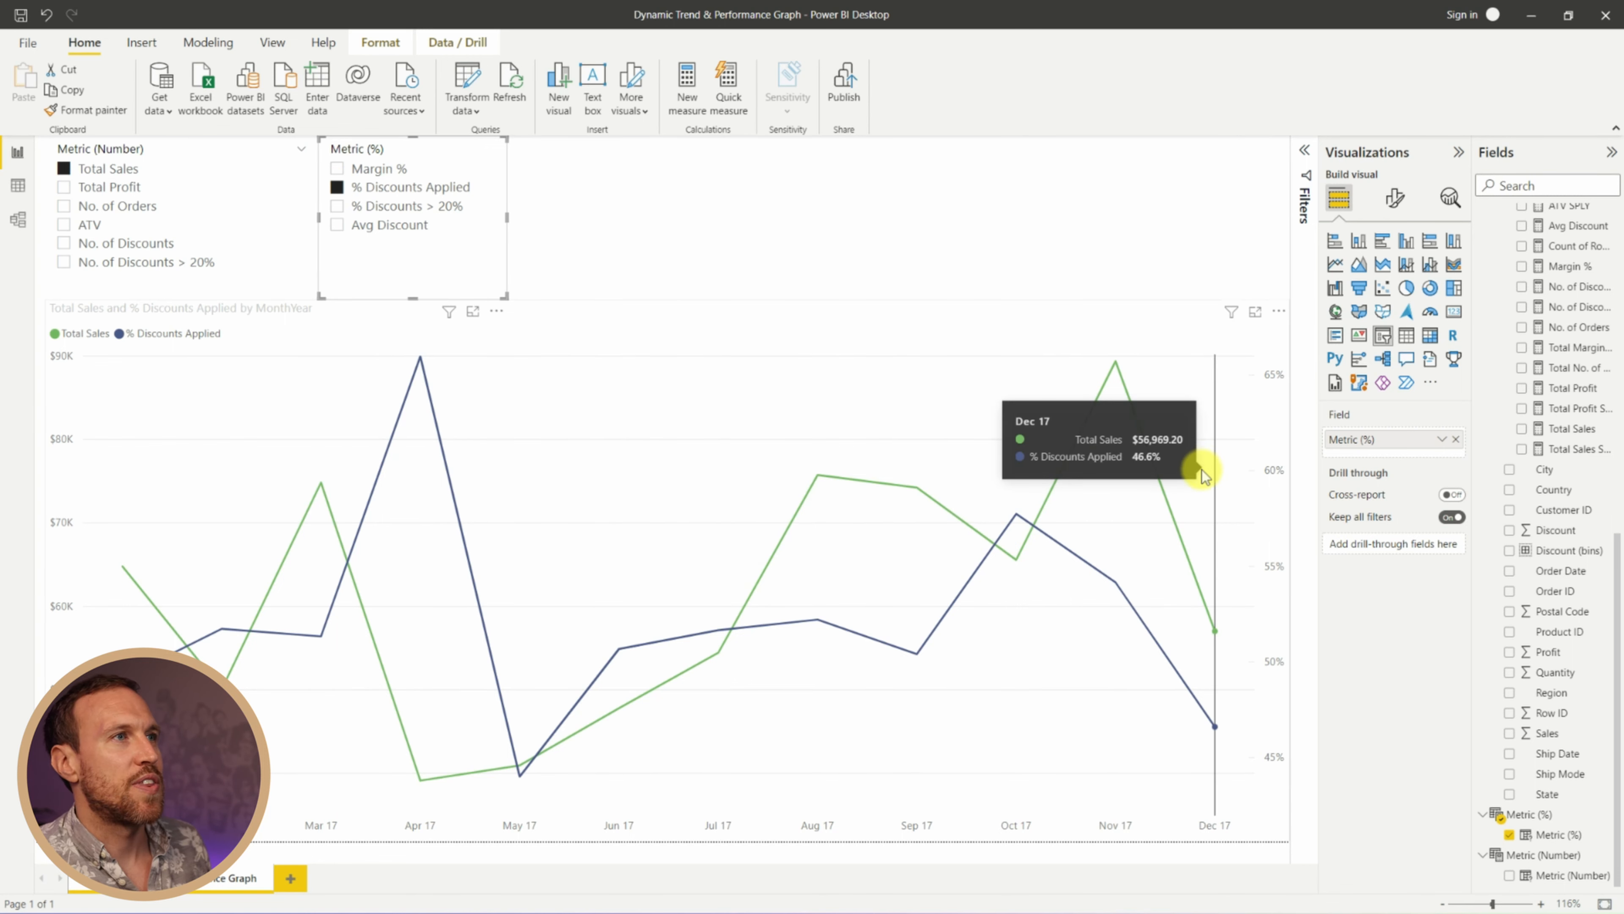
click(336, 168)
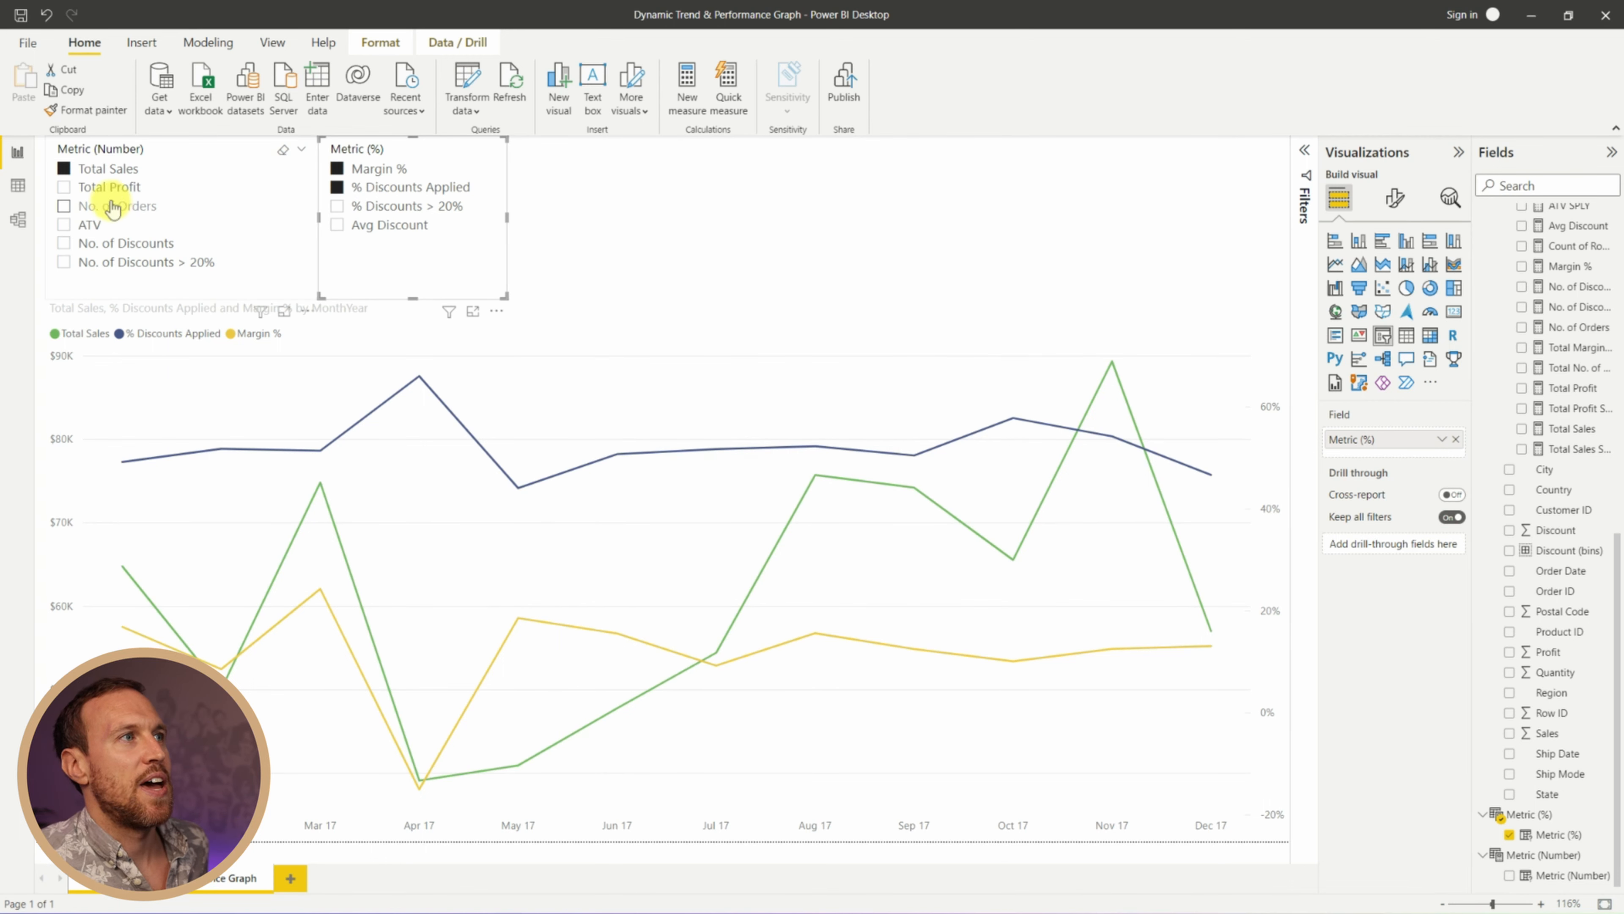
click(65, 187)
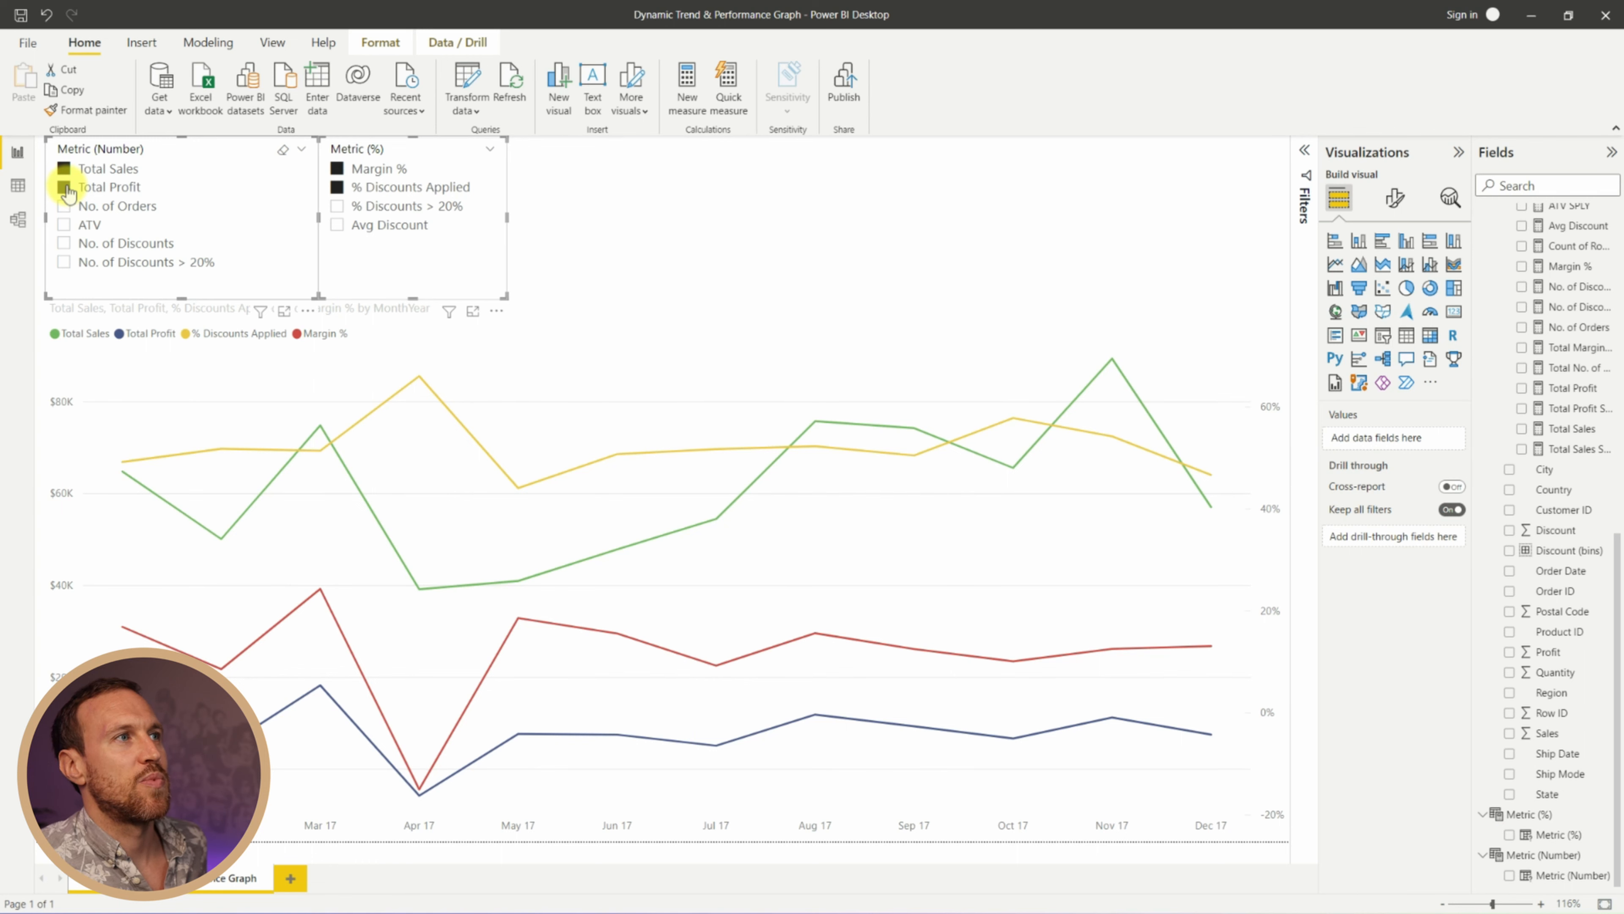
click(65, 187)
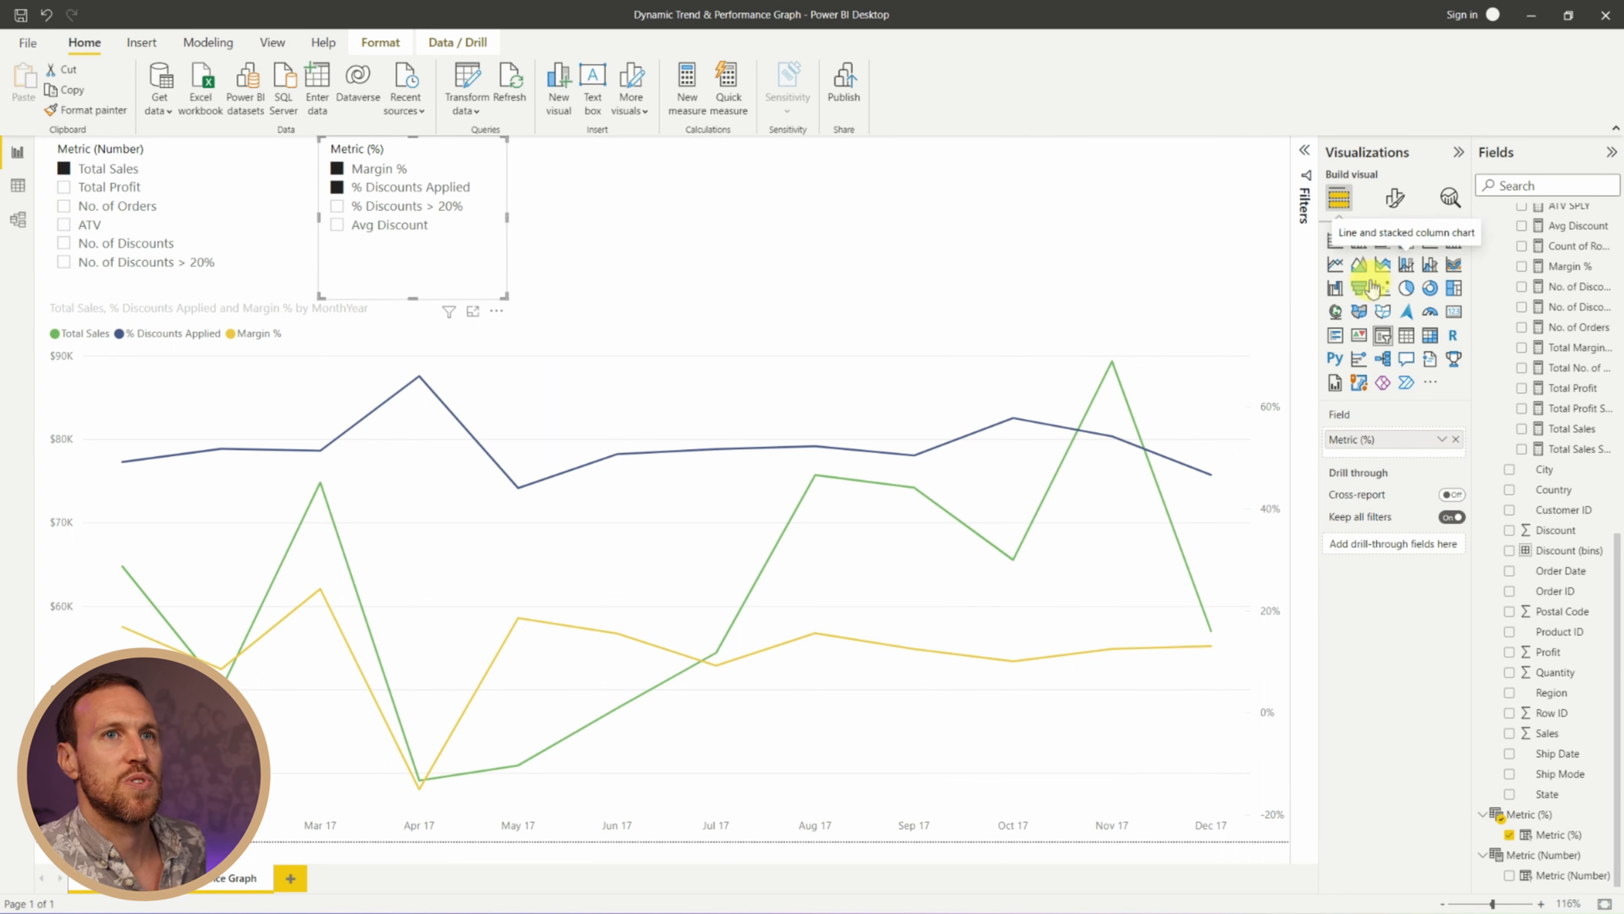
Turn on series labels and size 3 markers for all series of the line chart
click(1401, 201)
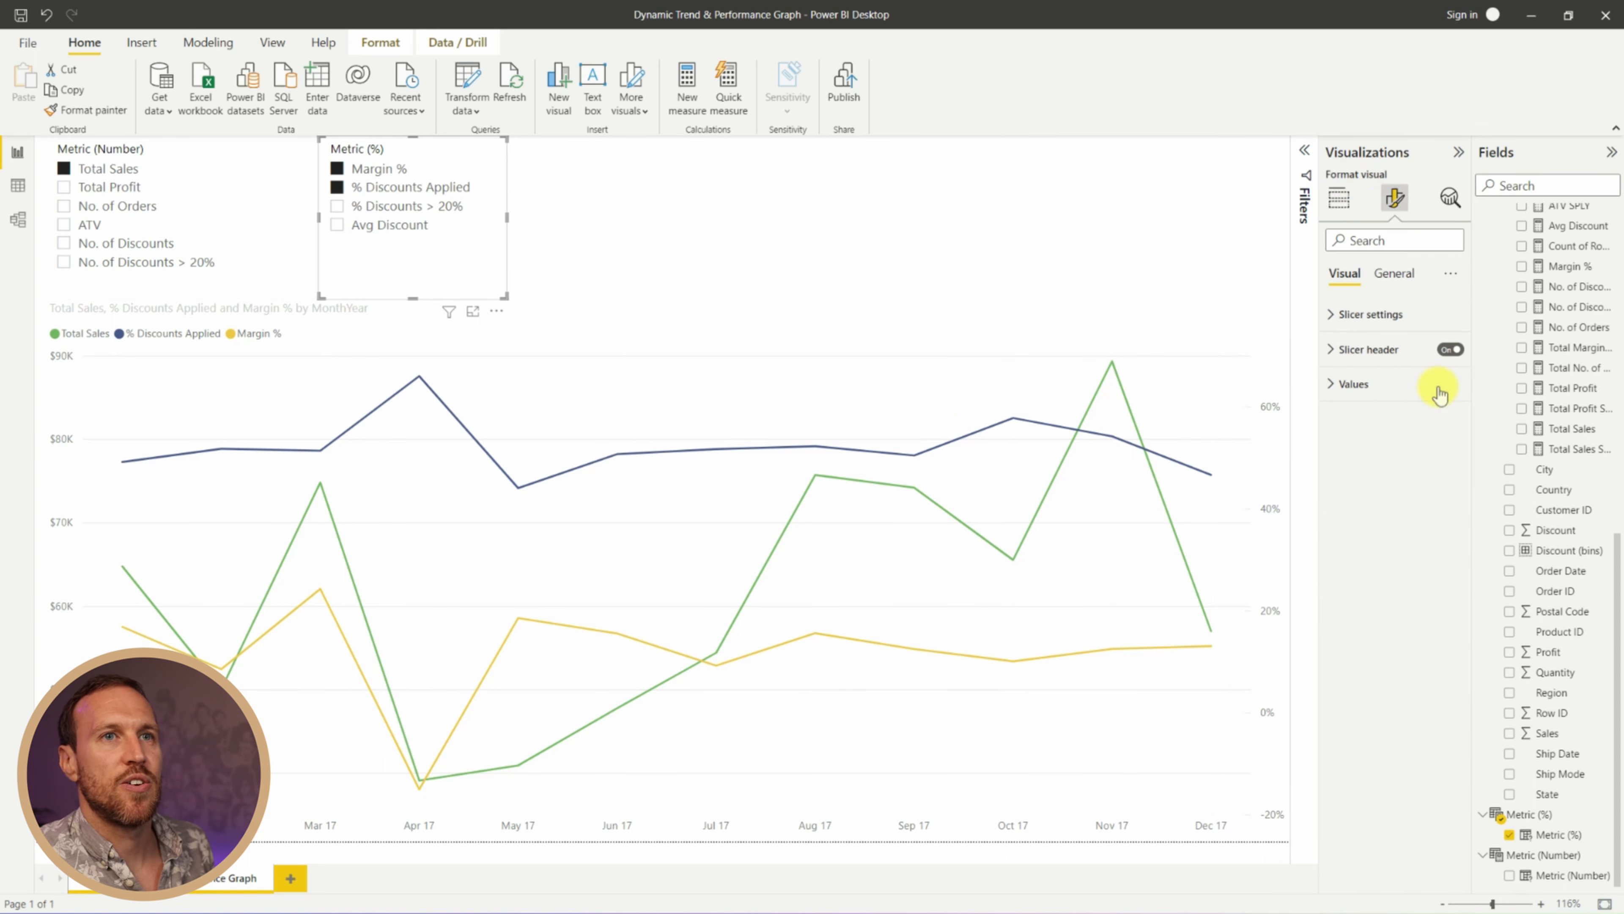
click(1265, 360)
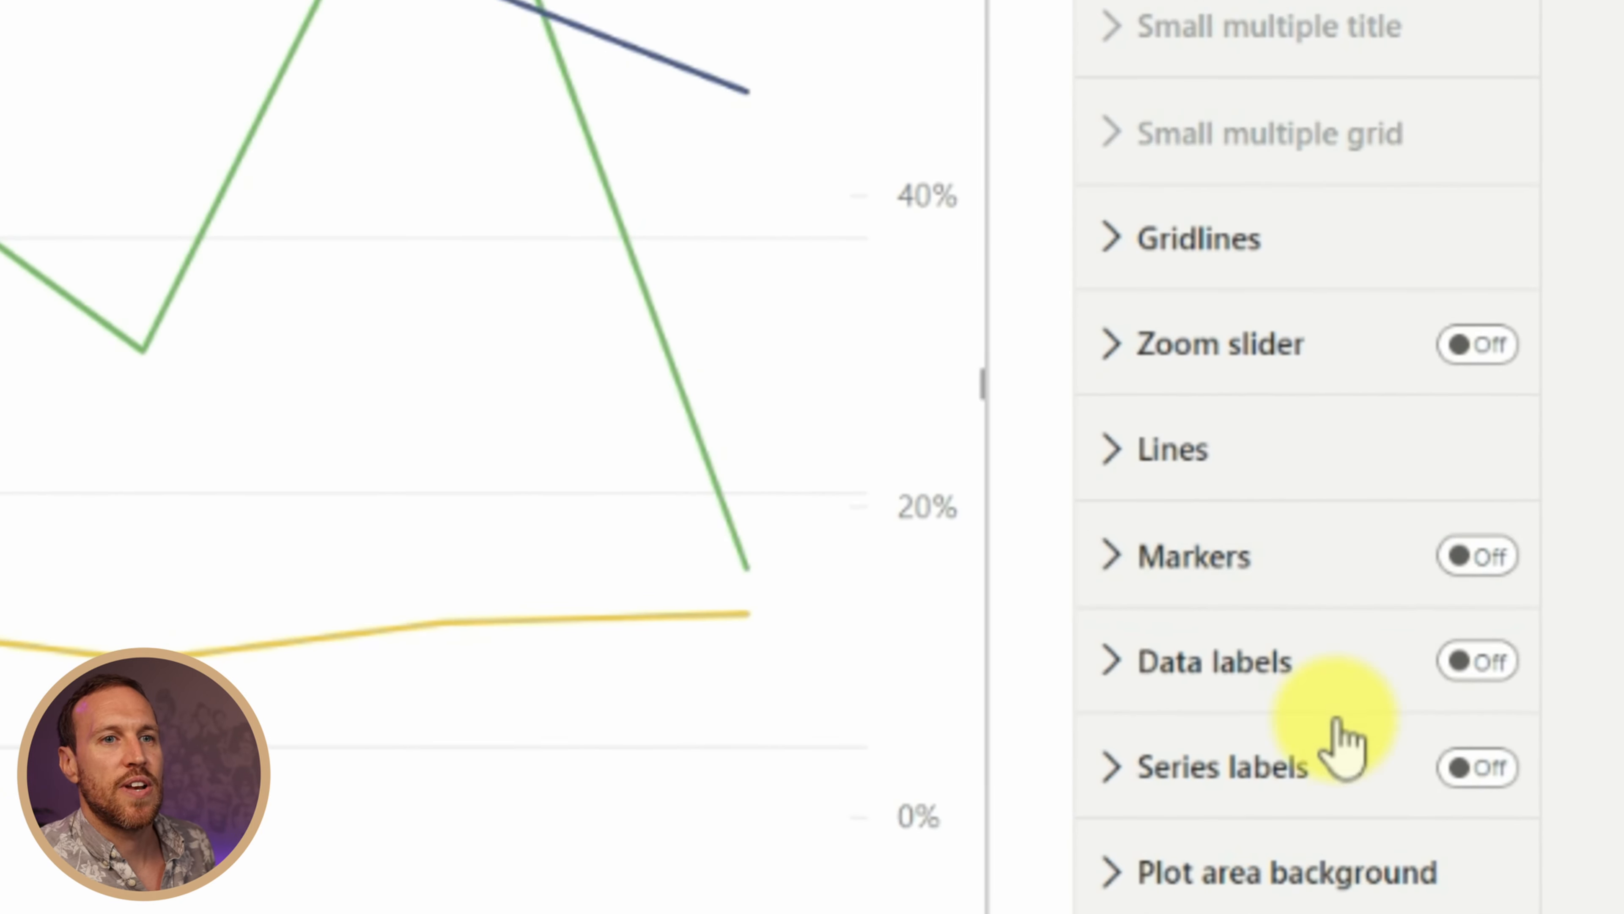
click(1479, 777)
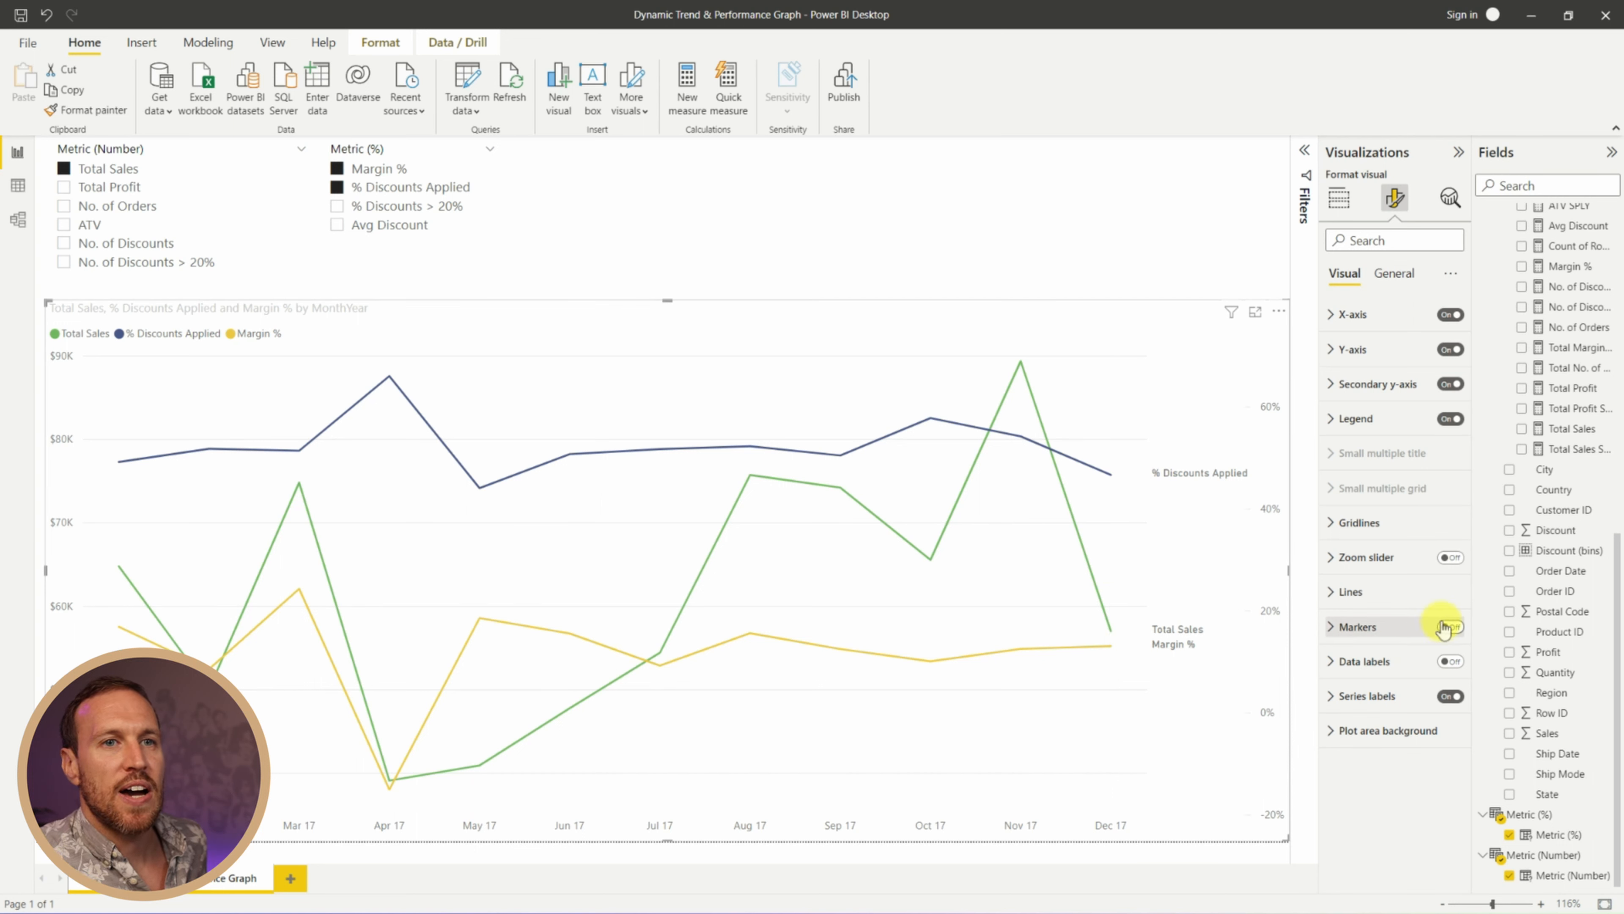
click(1327, 635)
scroll(1388, 736, down, 2)
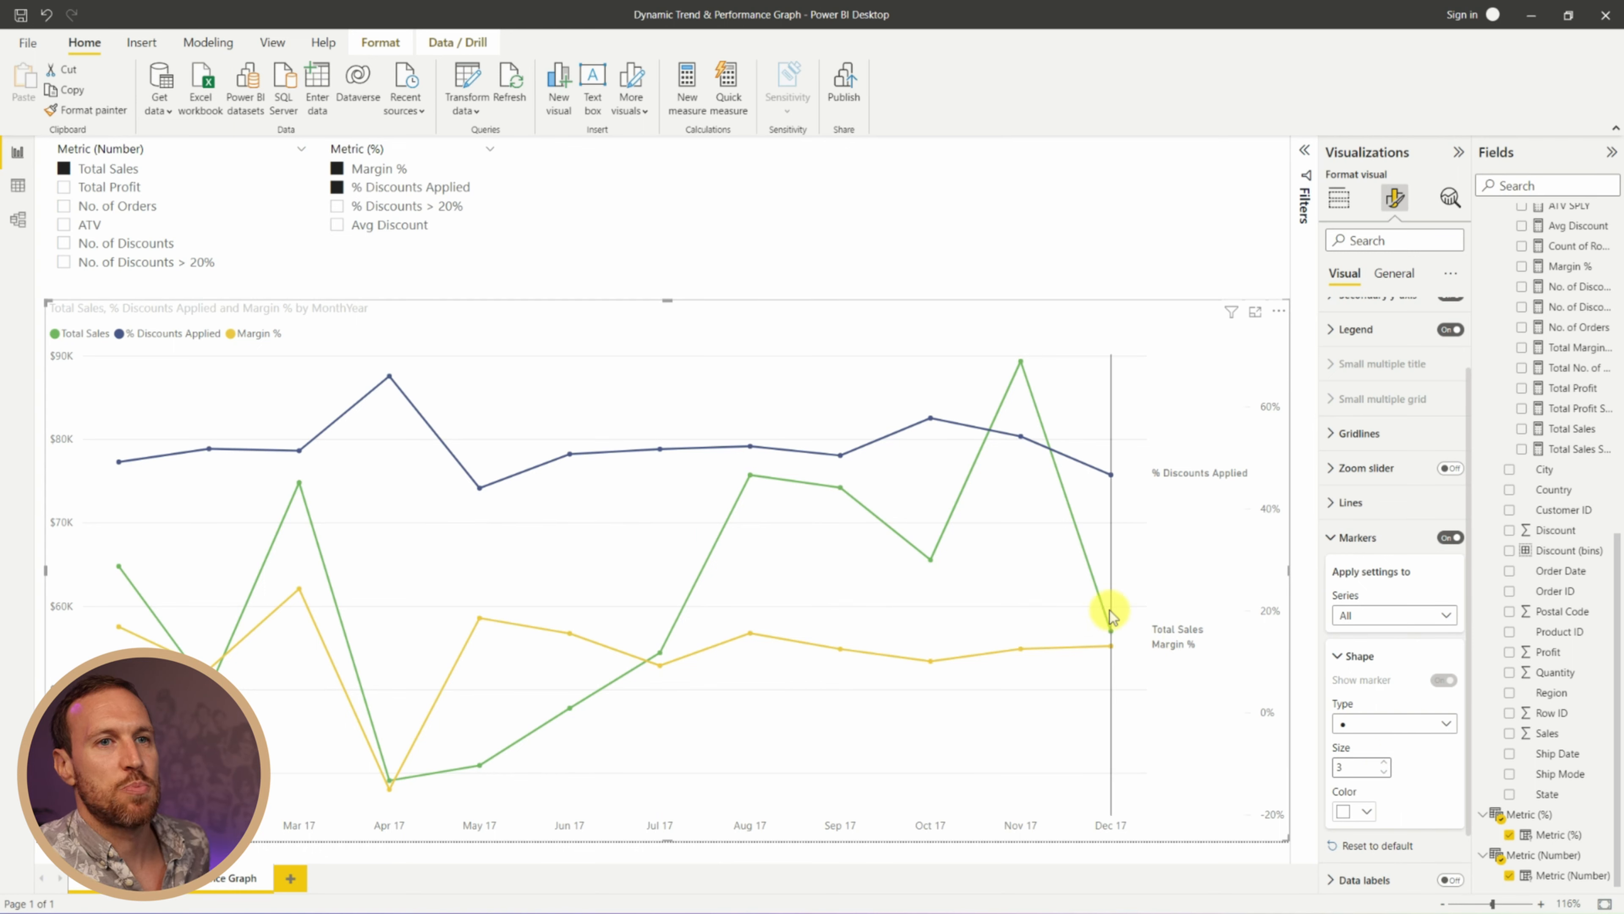
scroll(1423, 767, down, 1)
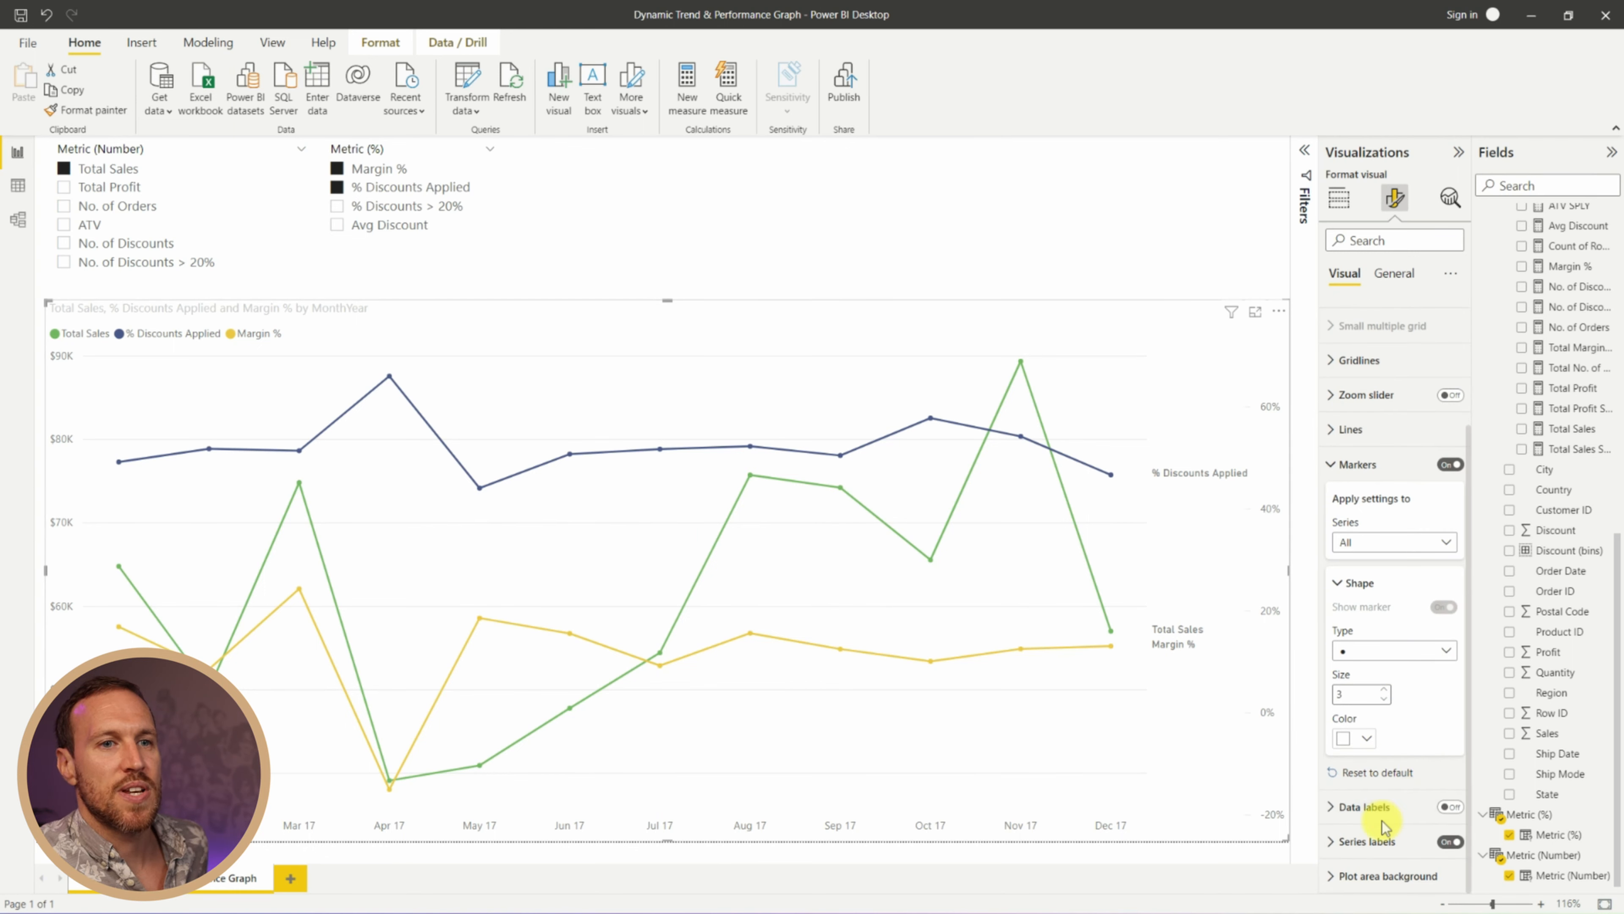
Set the font size of the line chart's series labels to 11
click(1333, 841)
scroll(1394, 787, down, 3)
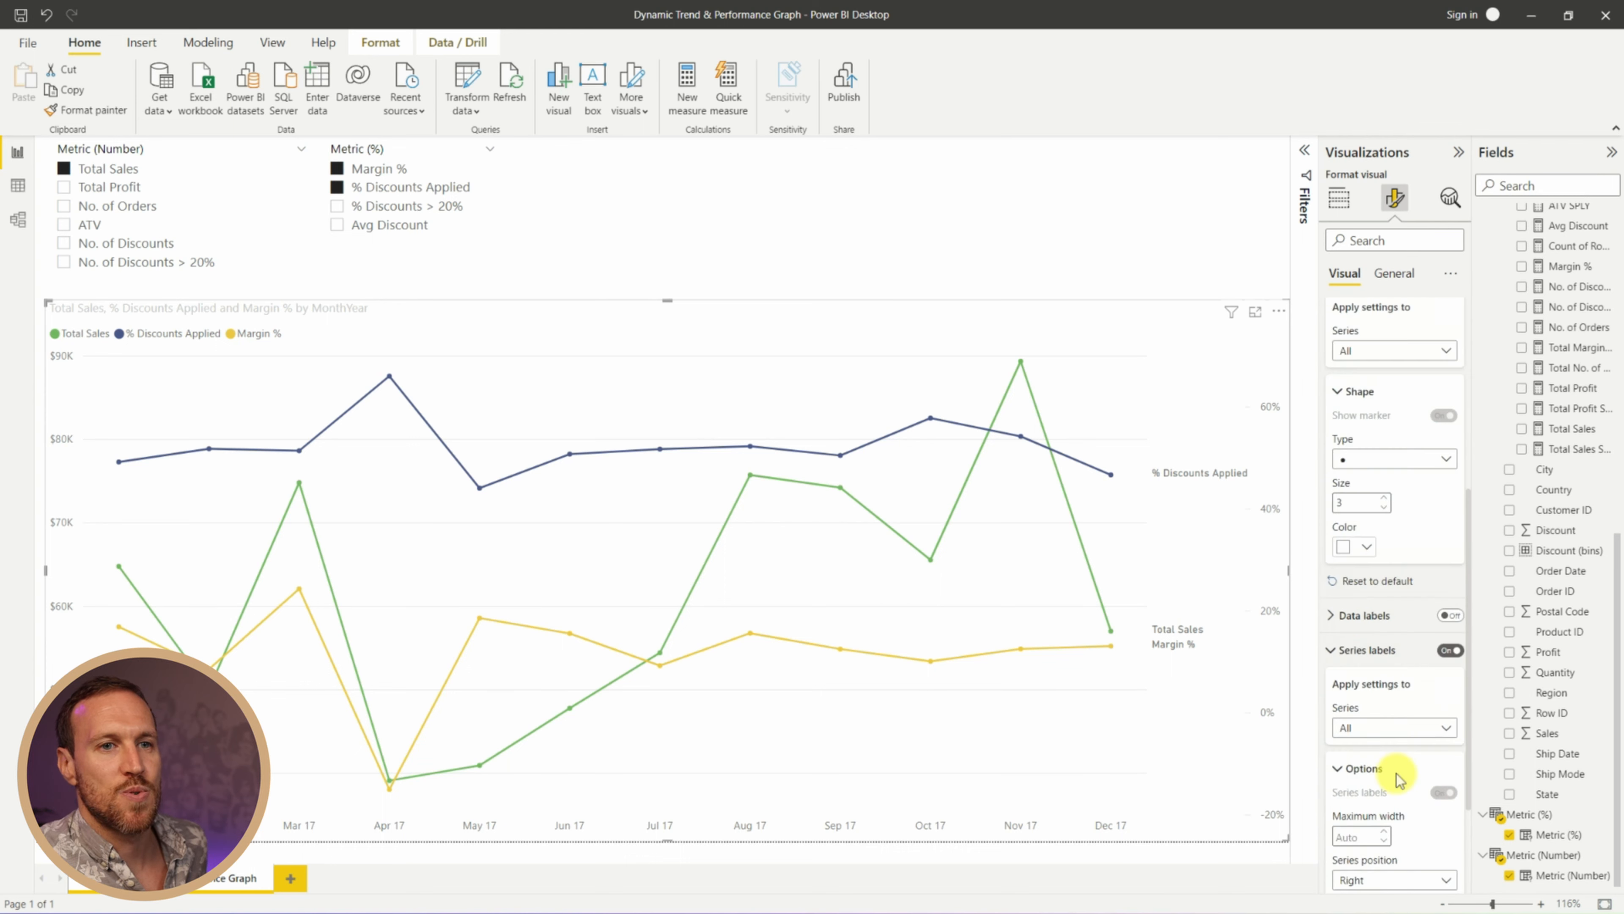
scroll(1396, 773, down, 2)
click(1358, 767)
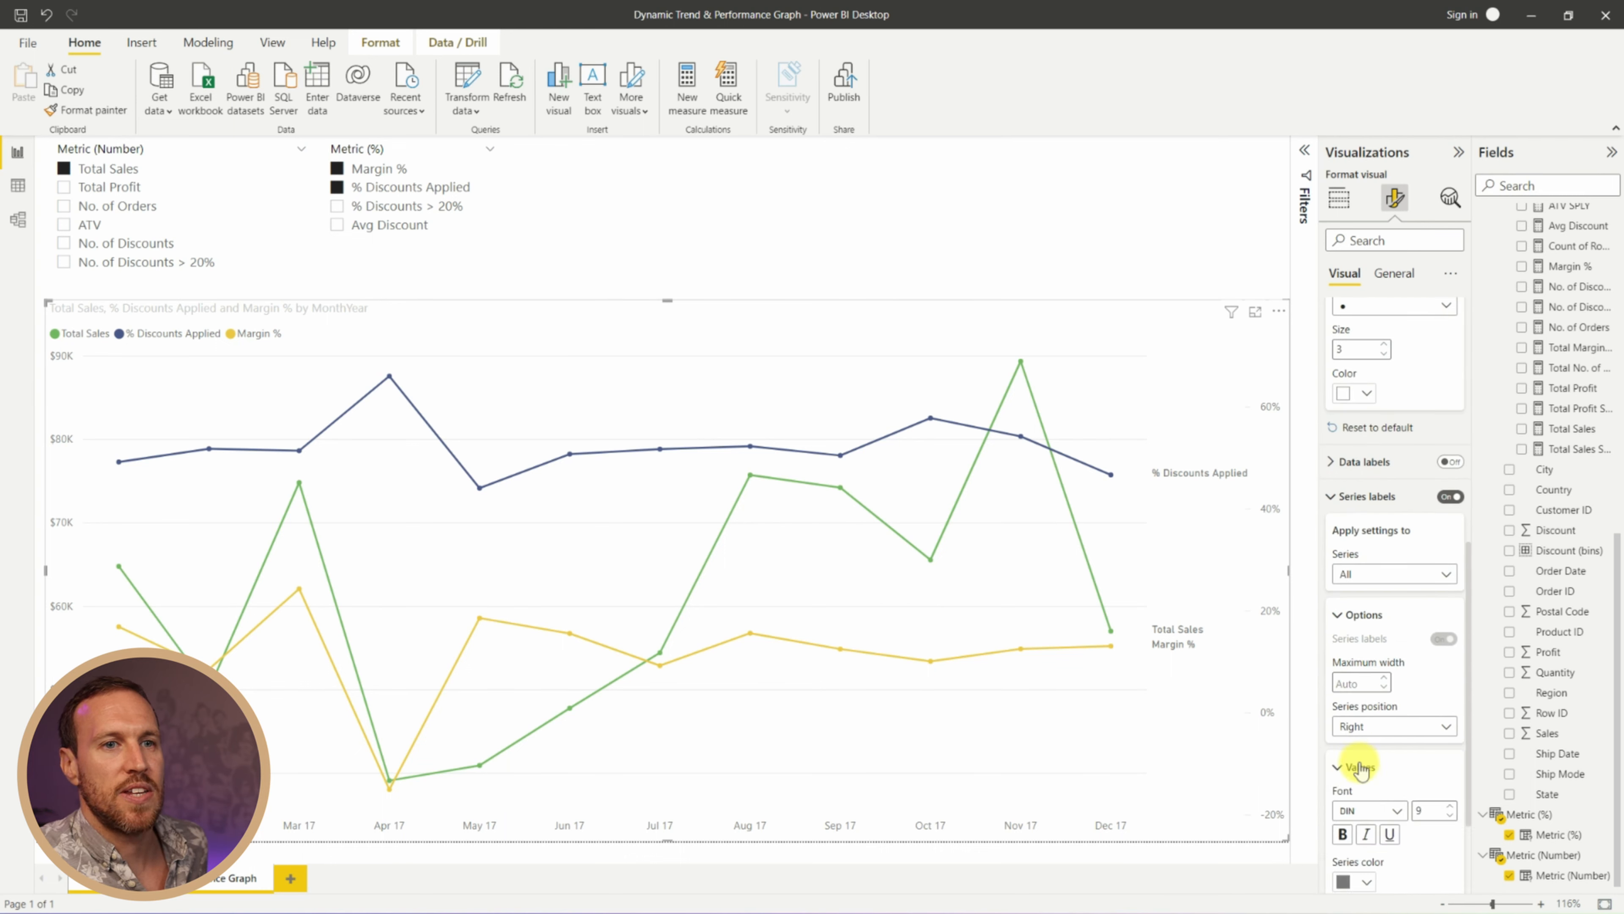
click(1450, 806)
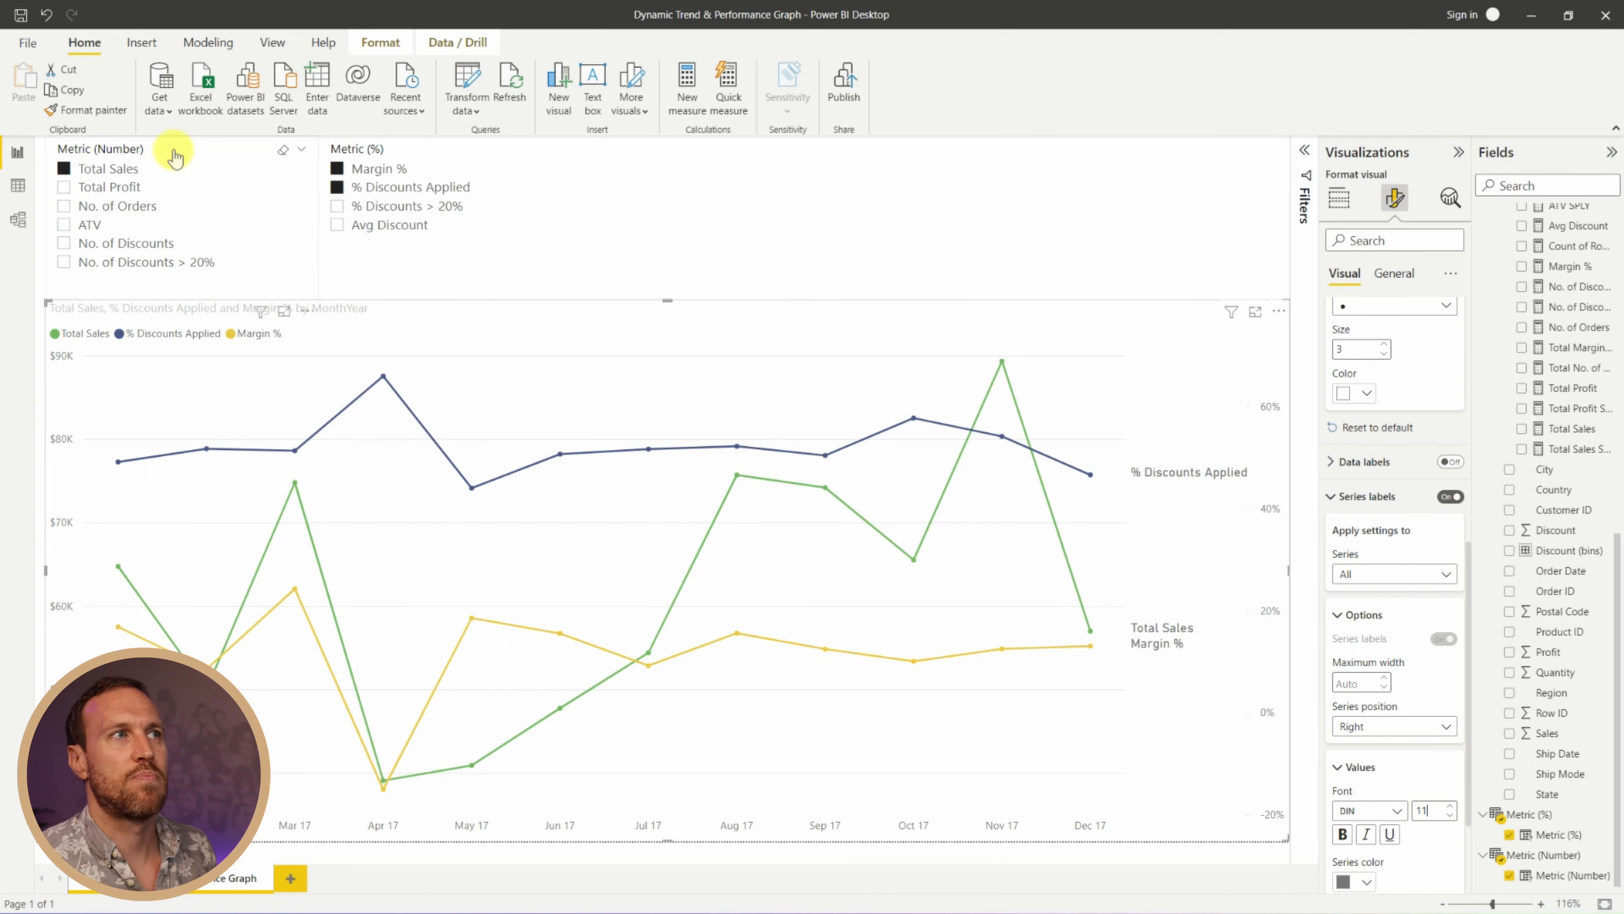
Clear the Metric (Number) selection and choose Total Profit in that slicer instead
click(282, 154)
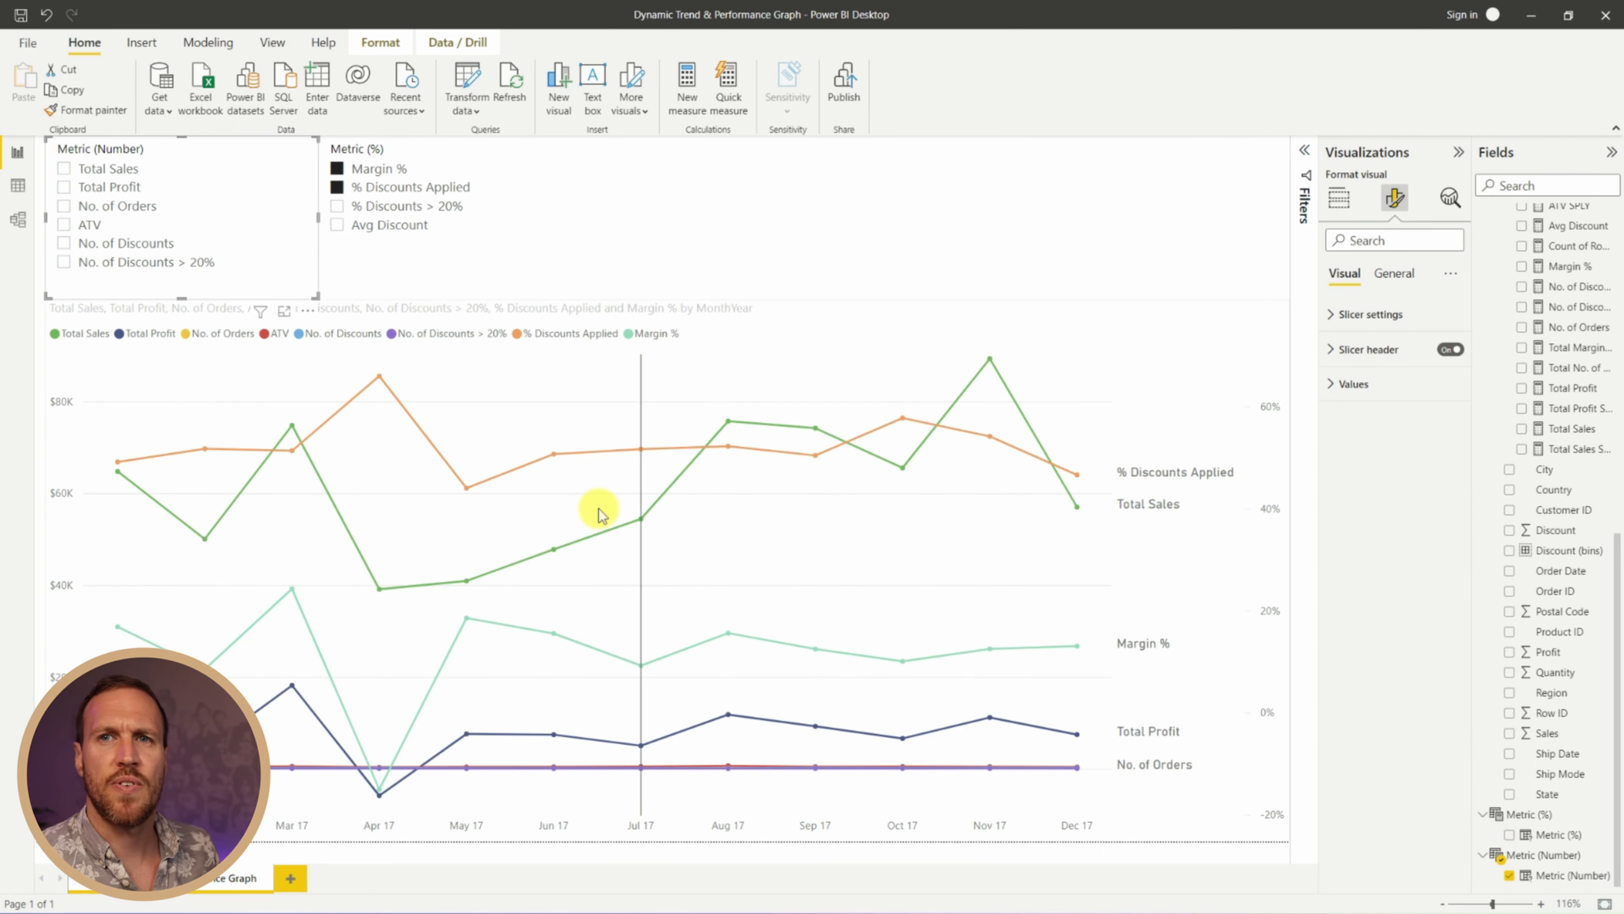
mouse_move(599, 513)
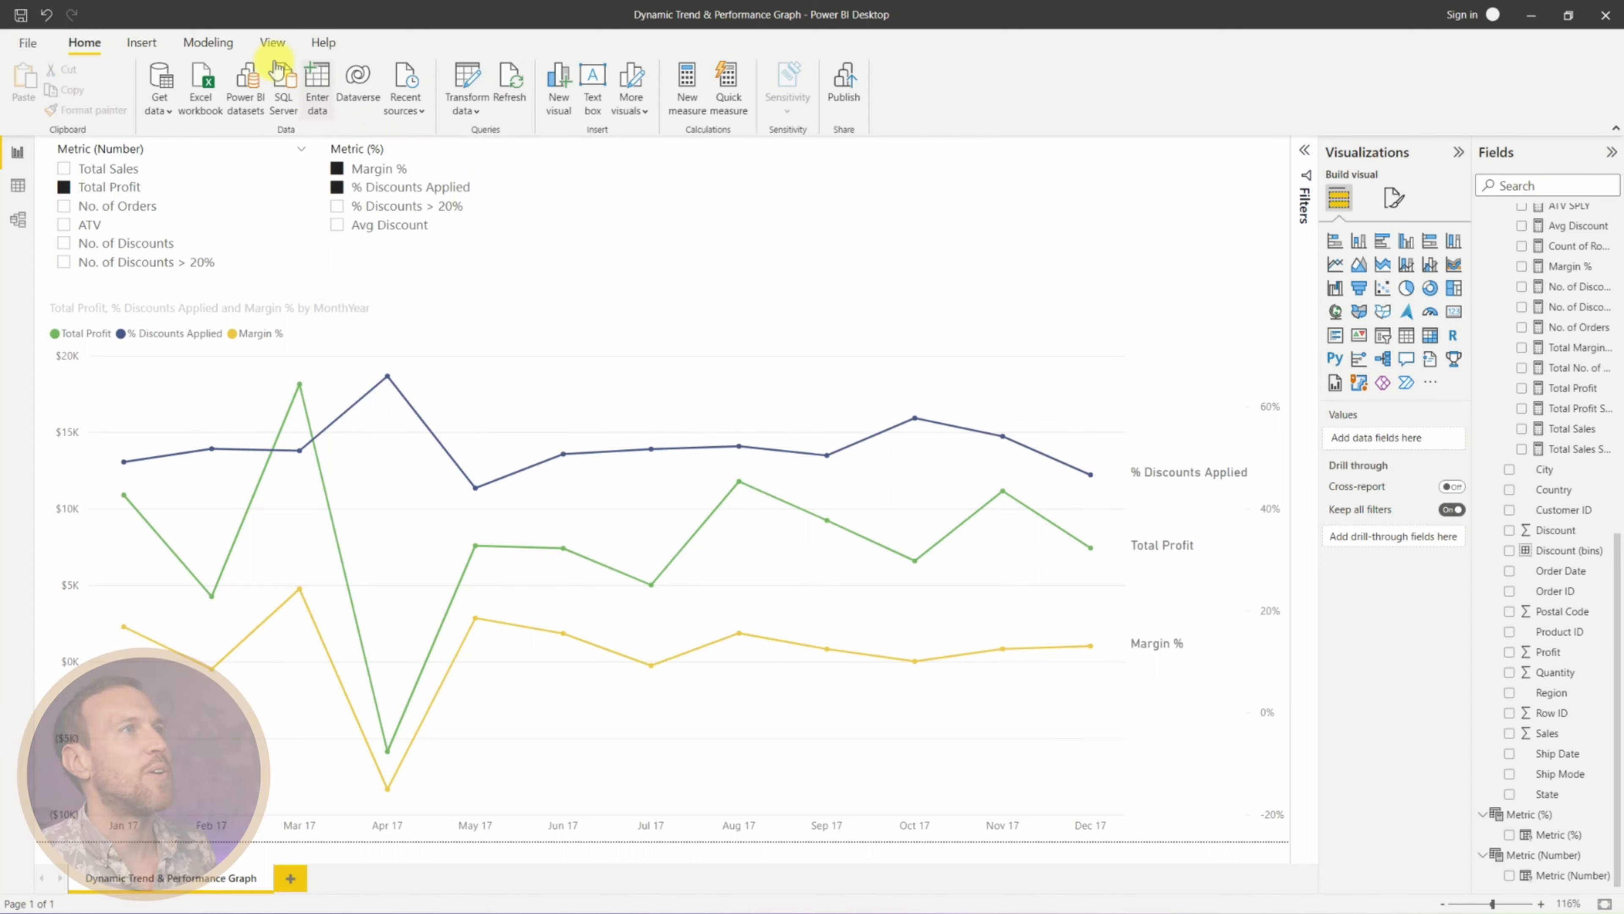
Start a new fields parameter and name it Metric (Number) Blank
click(218, 42)
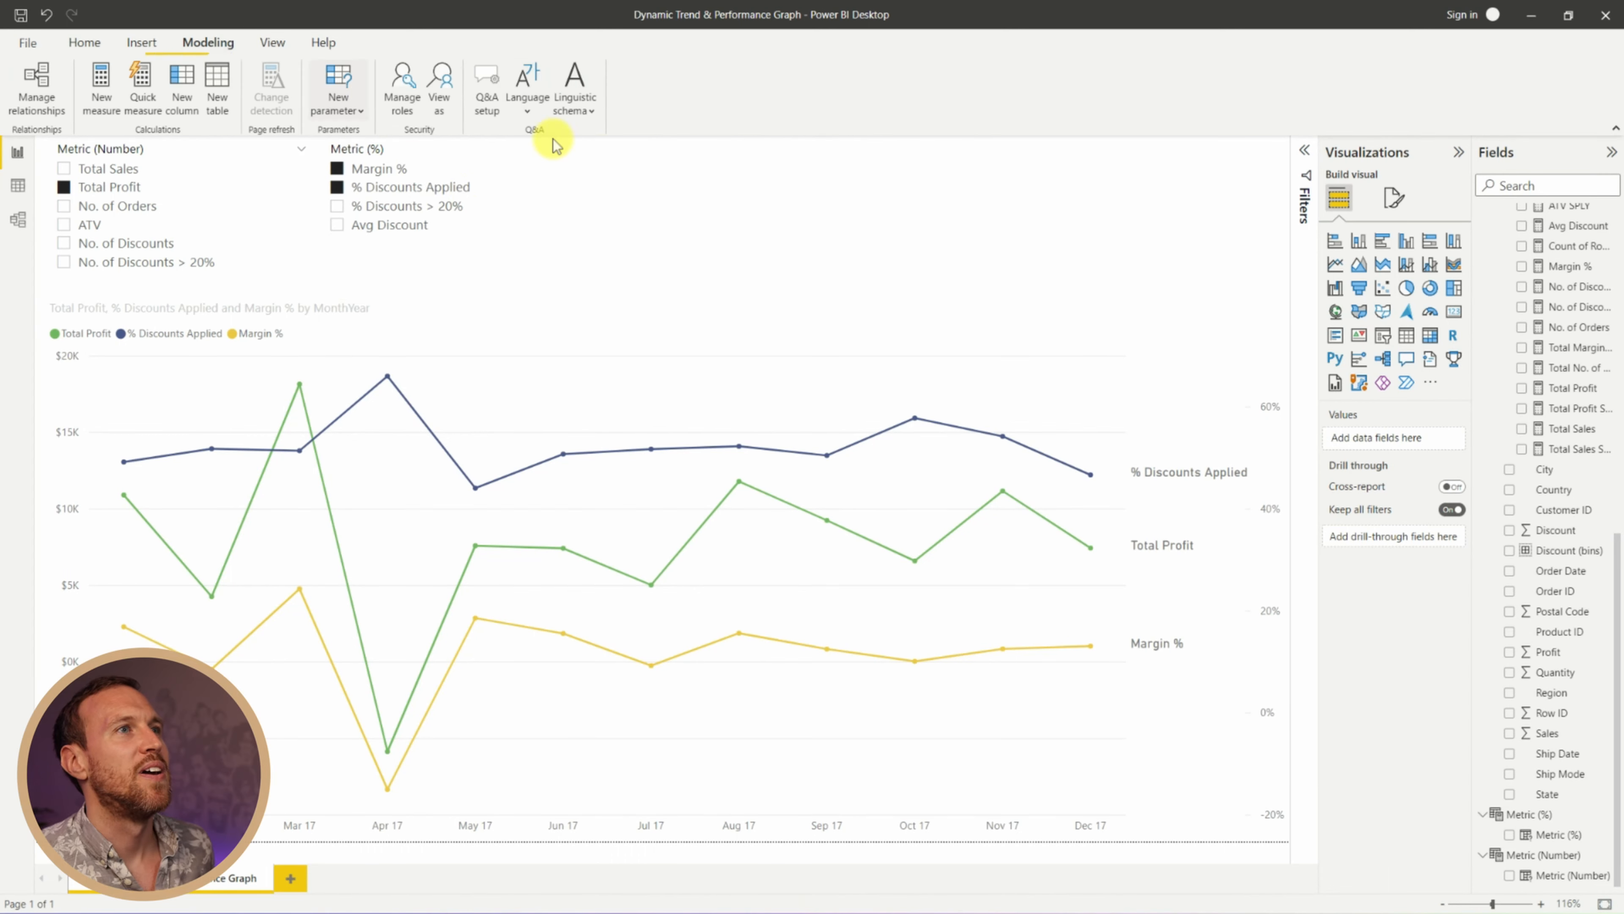
click(355, 113)
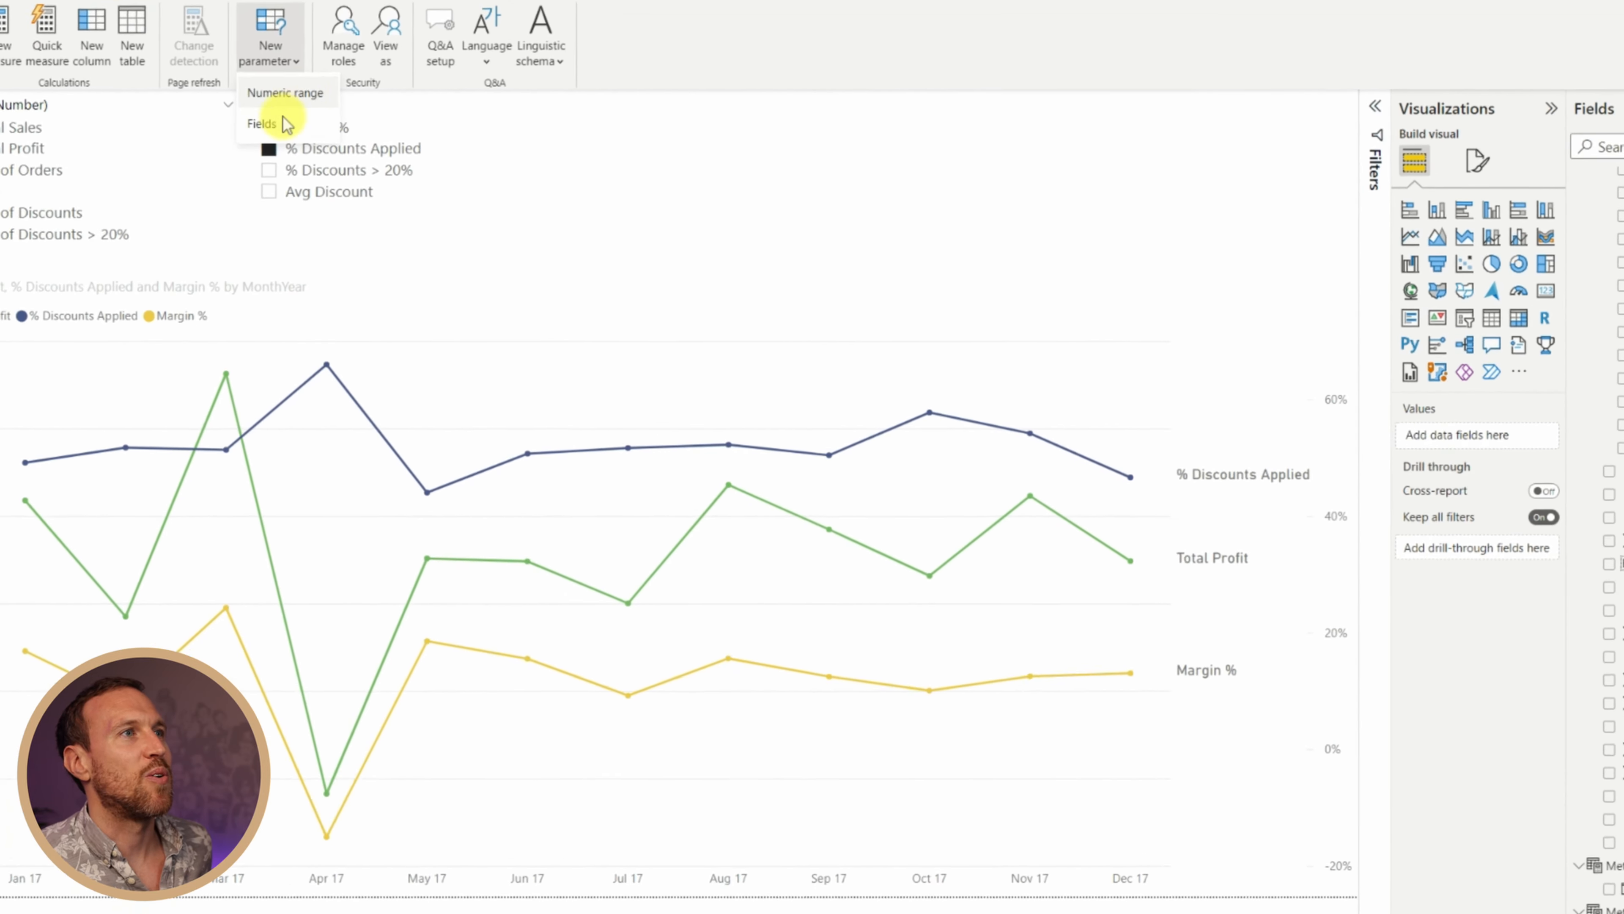
click(350, 160)
click(551, 303)
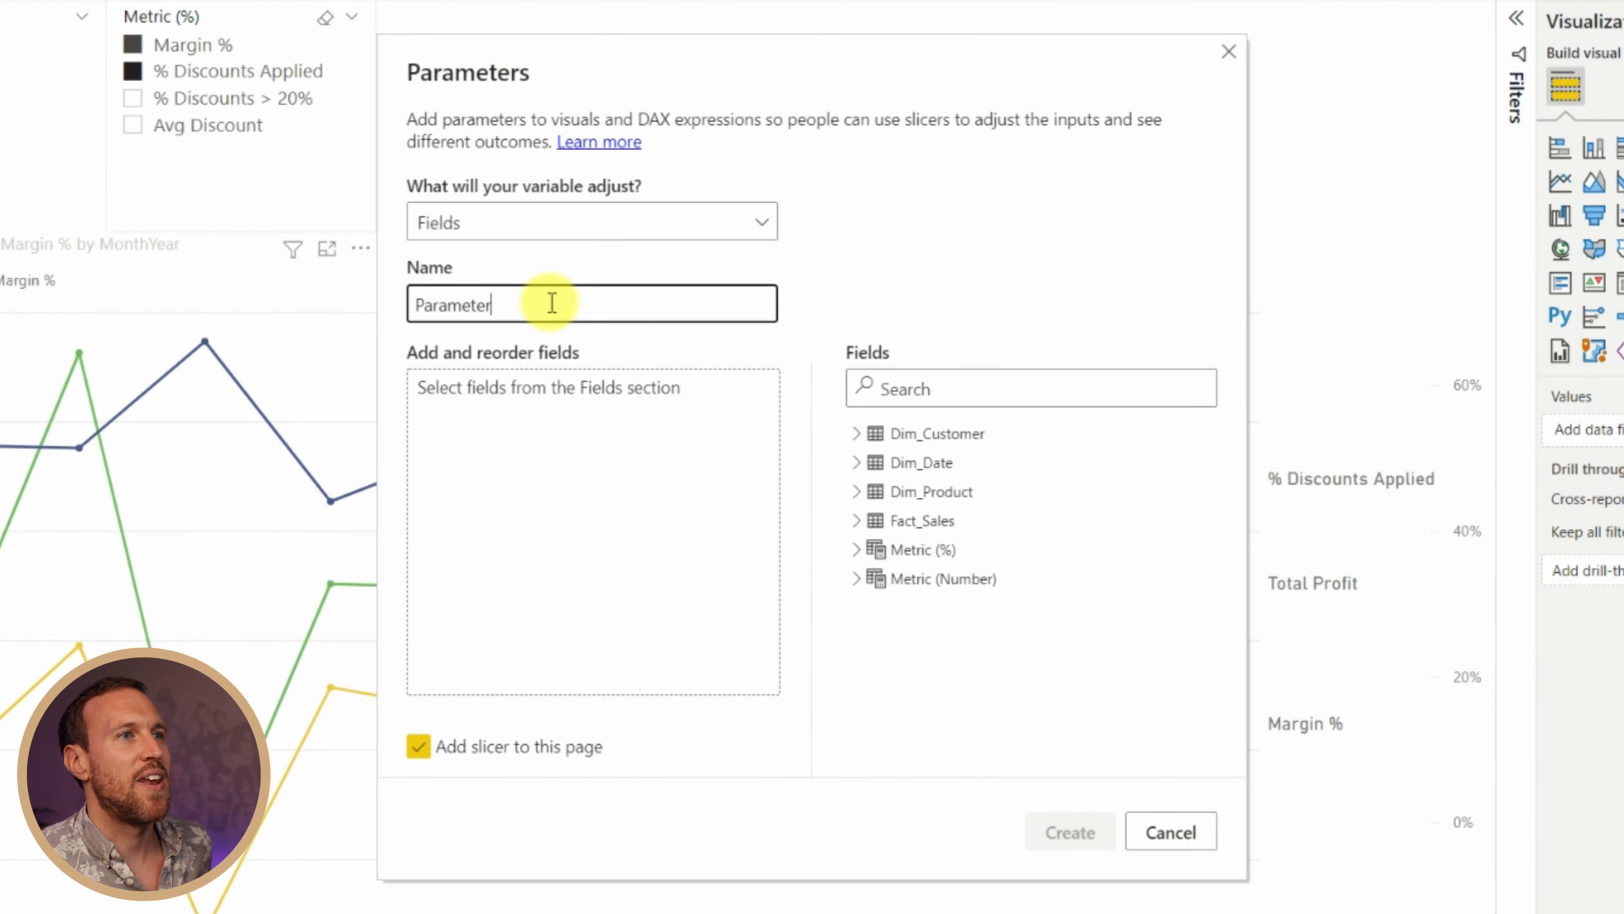
key(ctrl+a)
text(M)
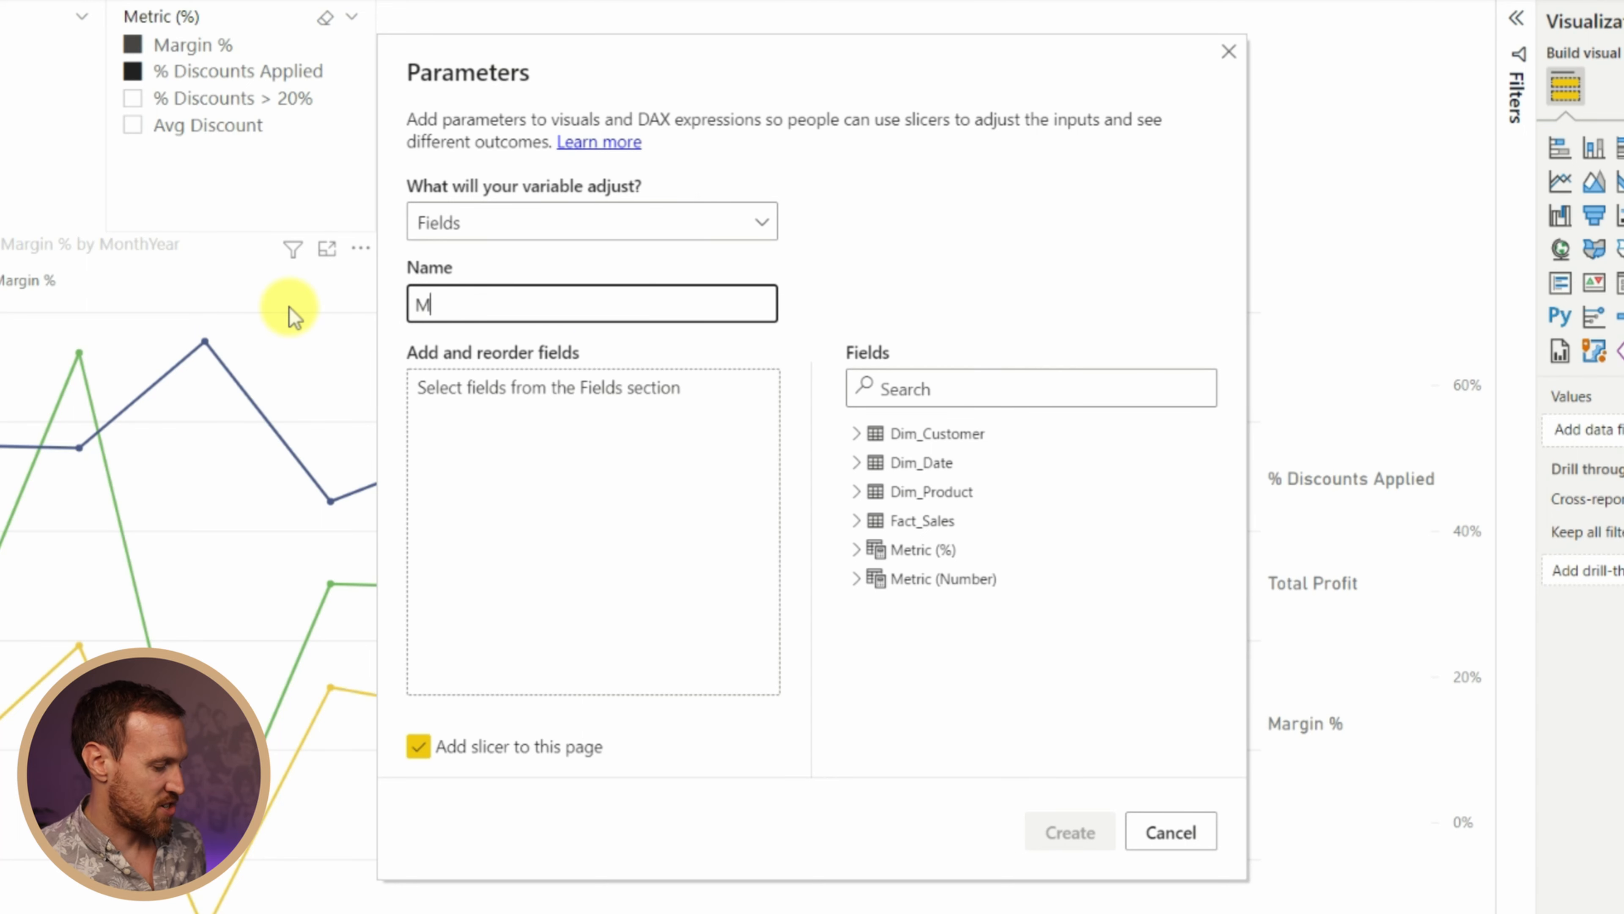
text(etric (Number))
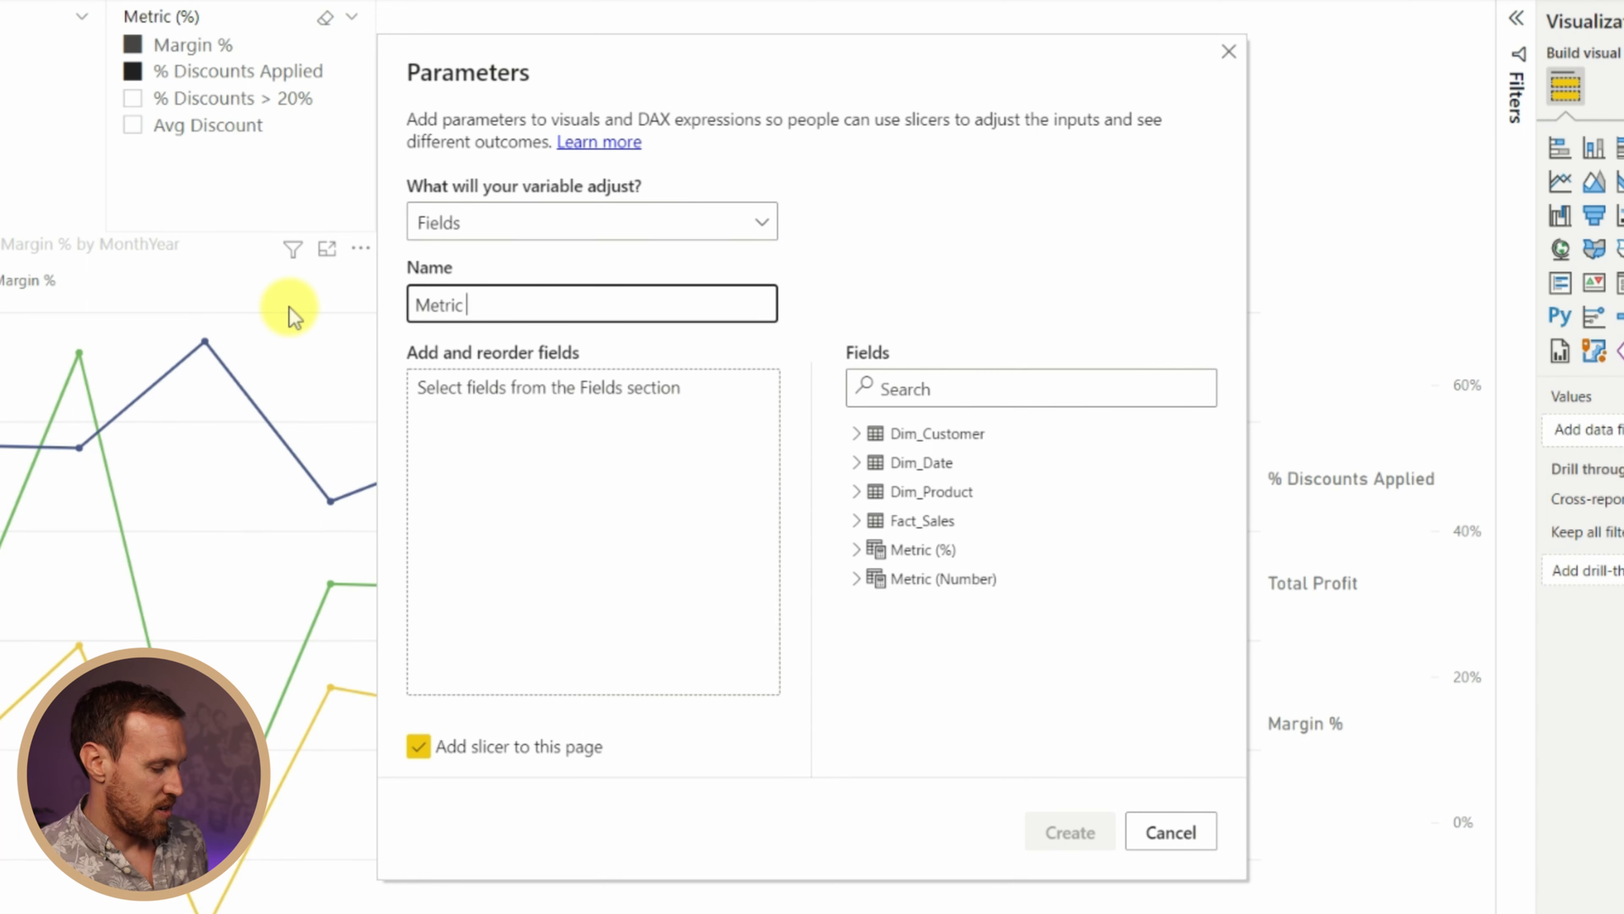
text( Blank)
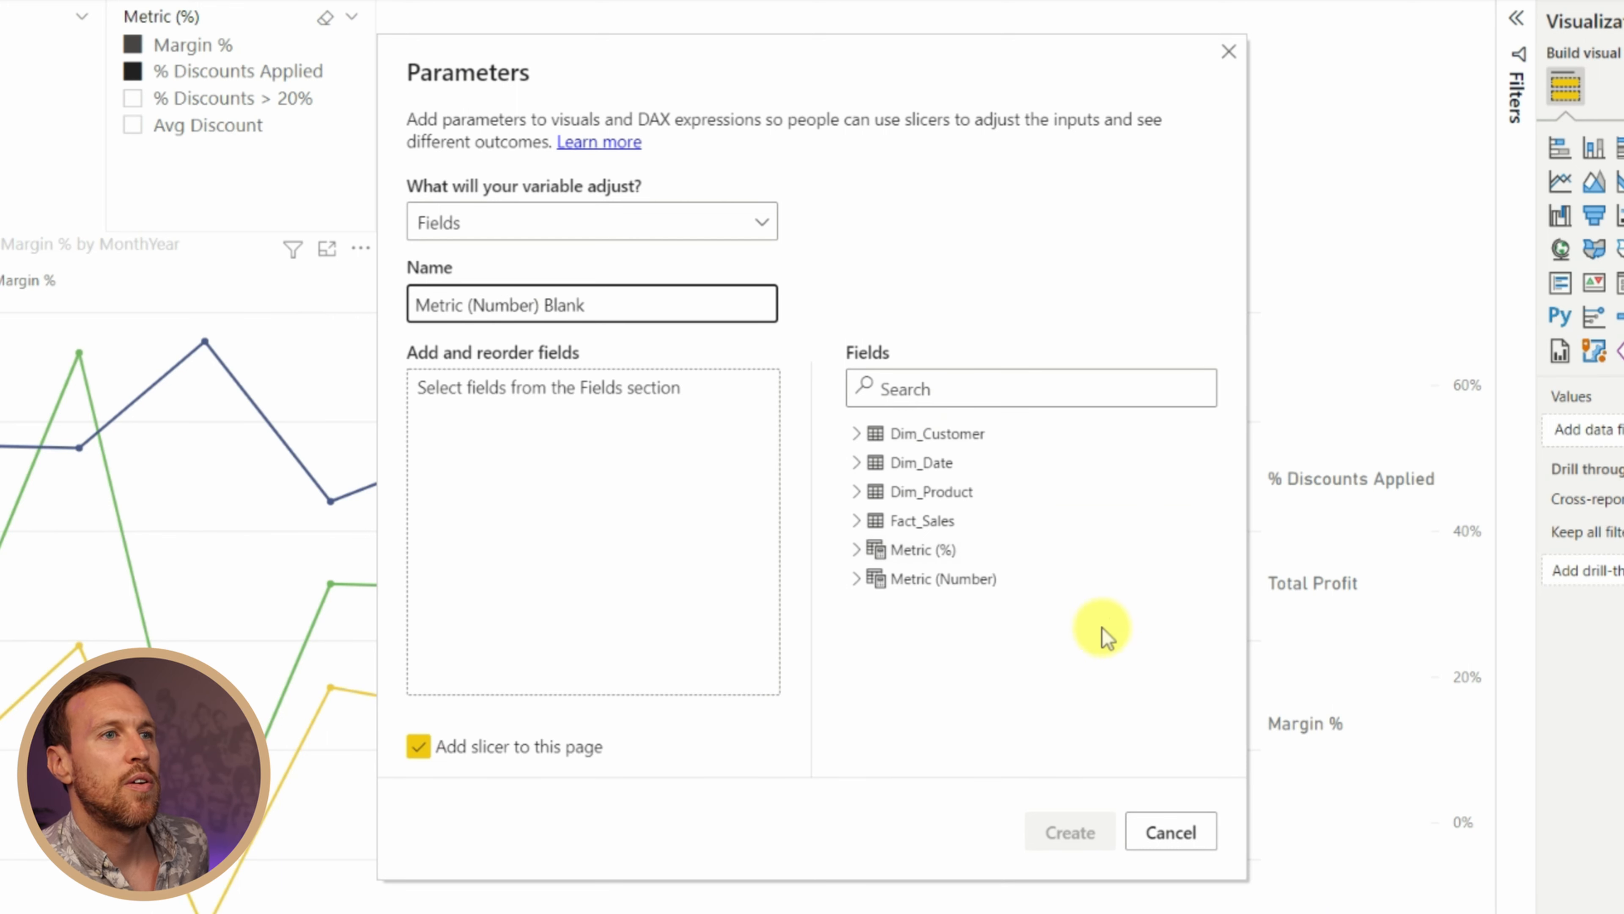
Add the _Blank field from Dim_Date to the parameter as its first entry
click(856, 461)
click(908, 491)
scroll(889, 700, down, 4)
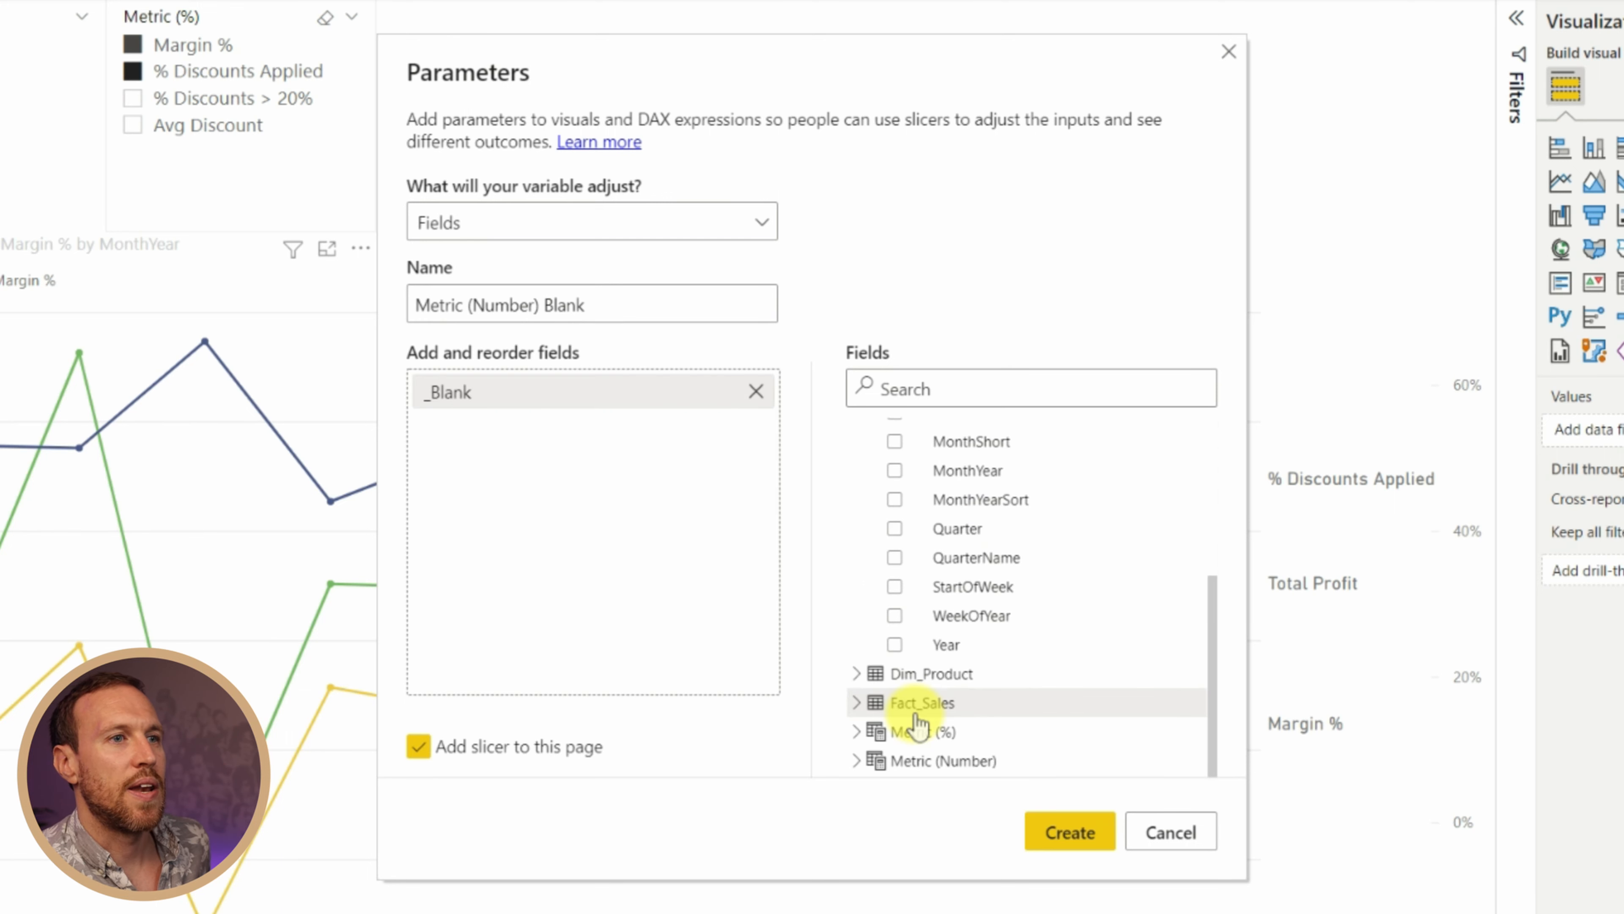
Add the Total Sales and Total Profit measures from Fact_Sales' _Measures folder to the parameter
click(858, 702)
scroll(946, 621, down, 2)
click(870, 625)
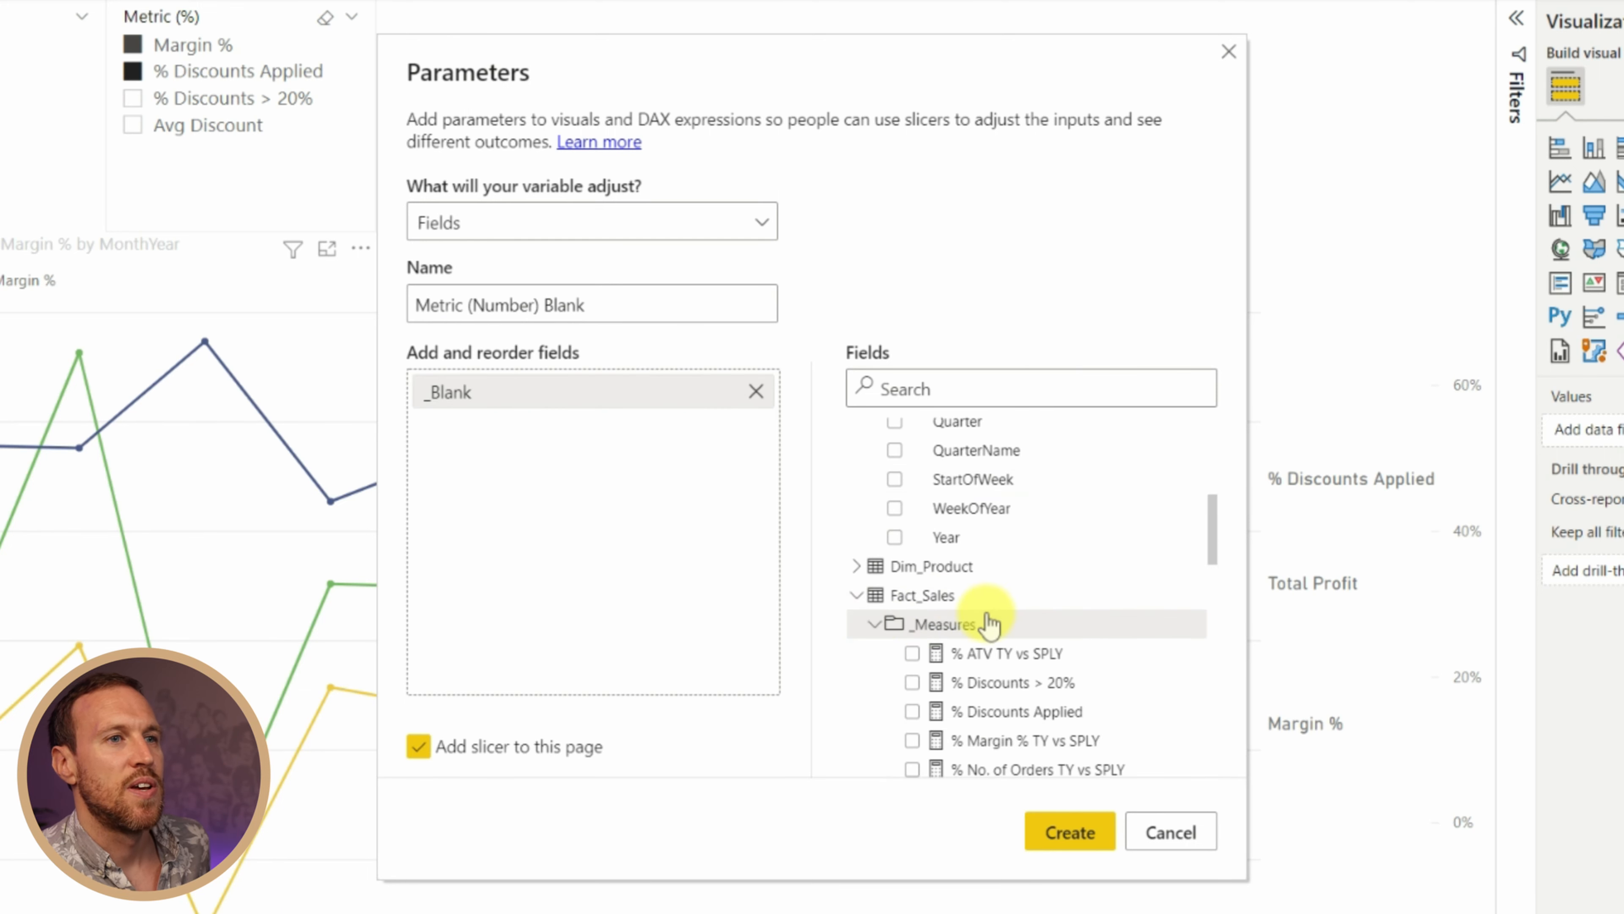
scroll(988, 614, down, 8)
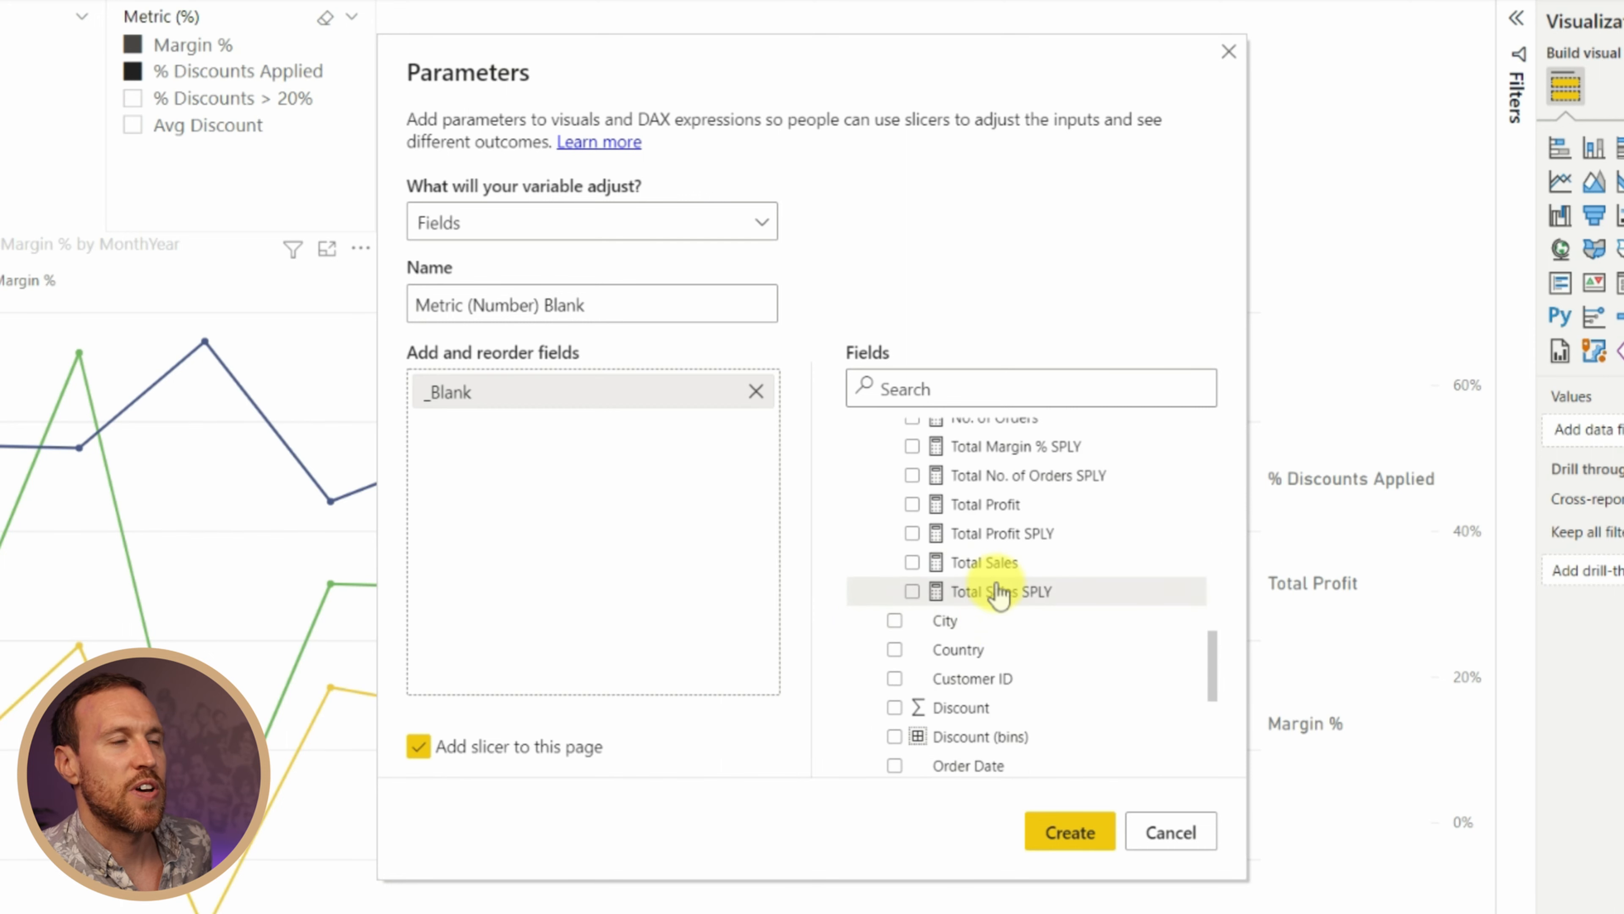
drag(995, 564, 624, 534)
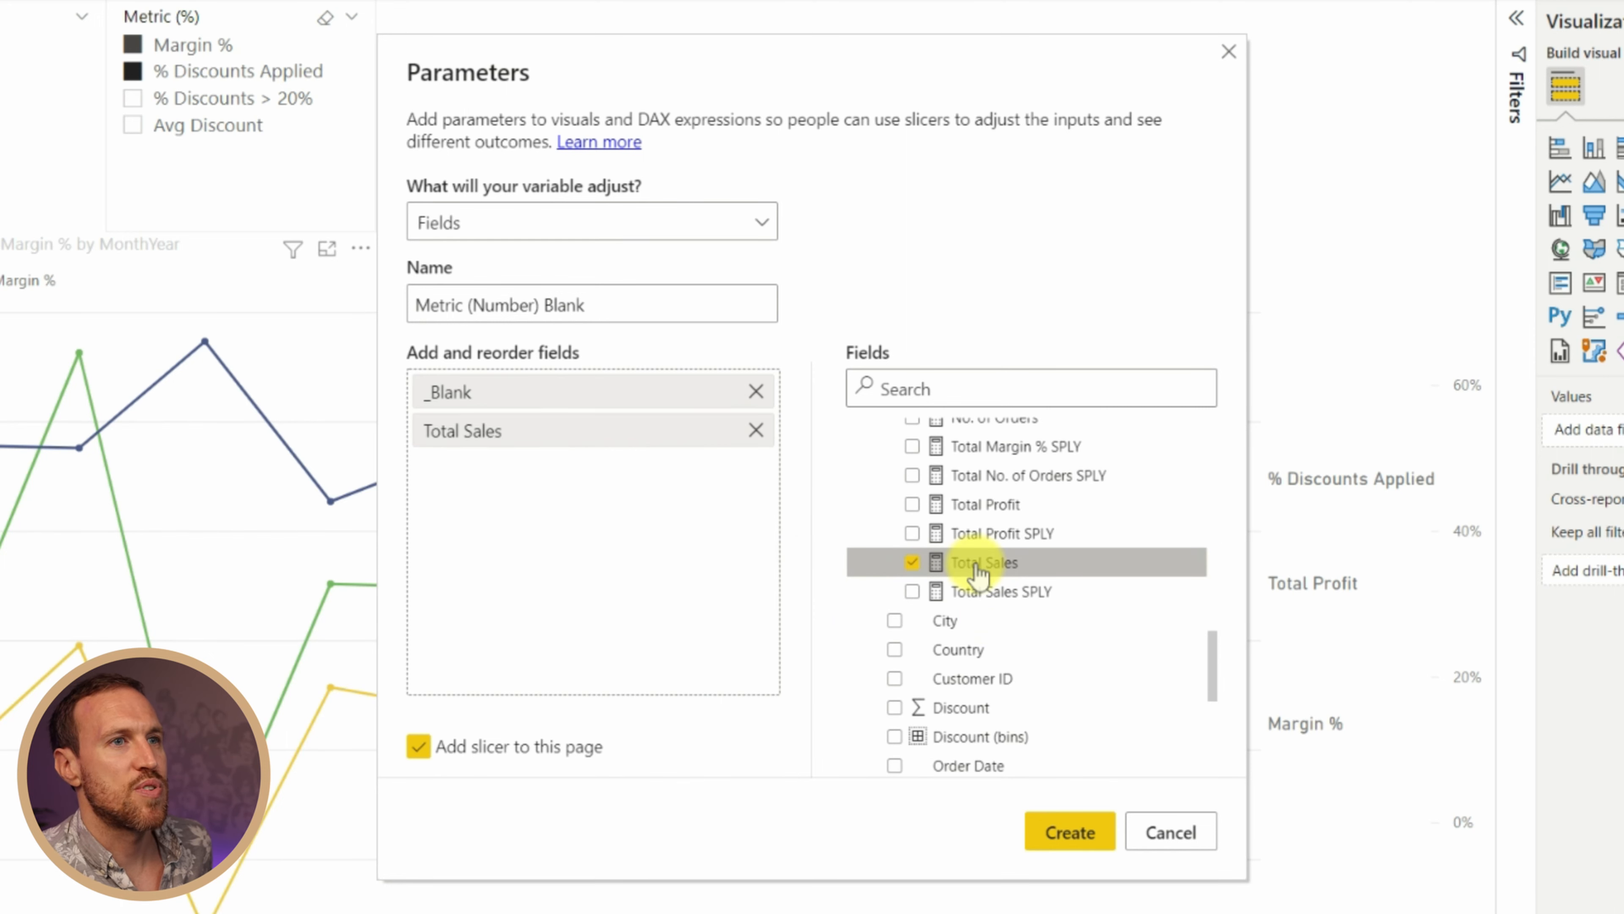
click(978, 506)
Add No. of Orders, ATV, No. of Discounts and No. of Discounts > 20%, and create the parameter with a slicer on this page
scroll(1017, 541, up, 2)
drag(1017, 538, 665, 563)
scroll(1080, 605, up, 2)
drag(991, 442, 602, 580)
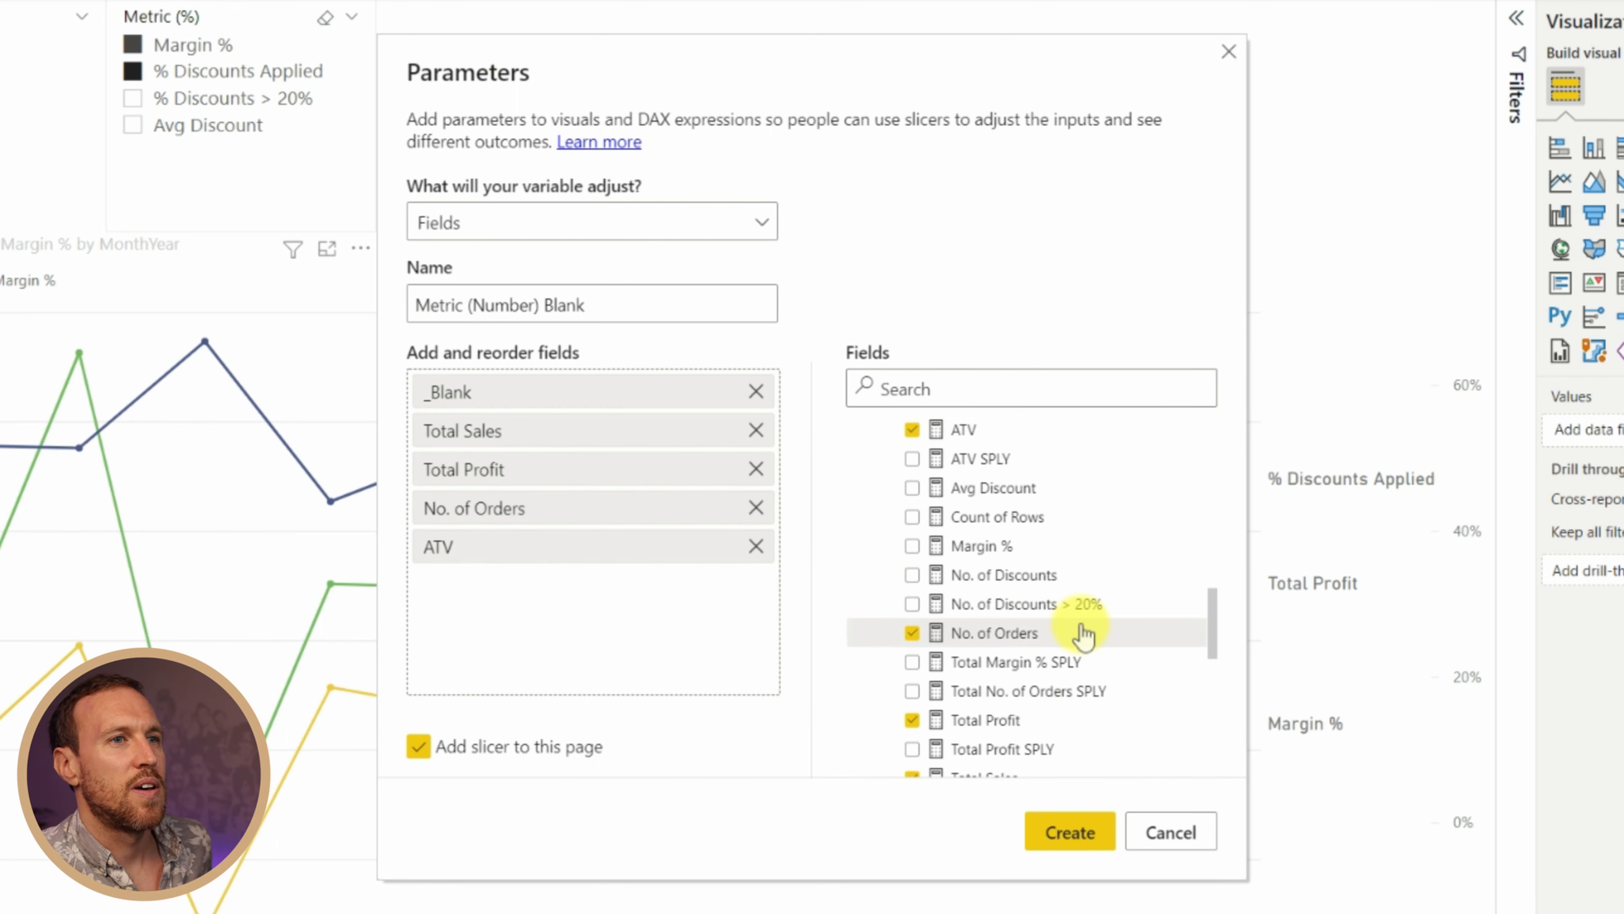
drag(1041, 573, 665, 646)
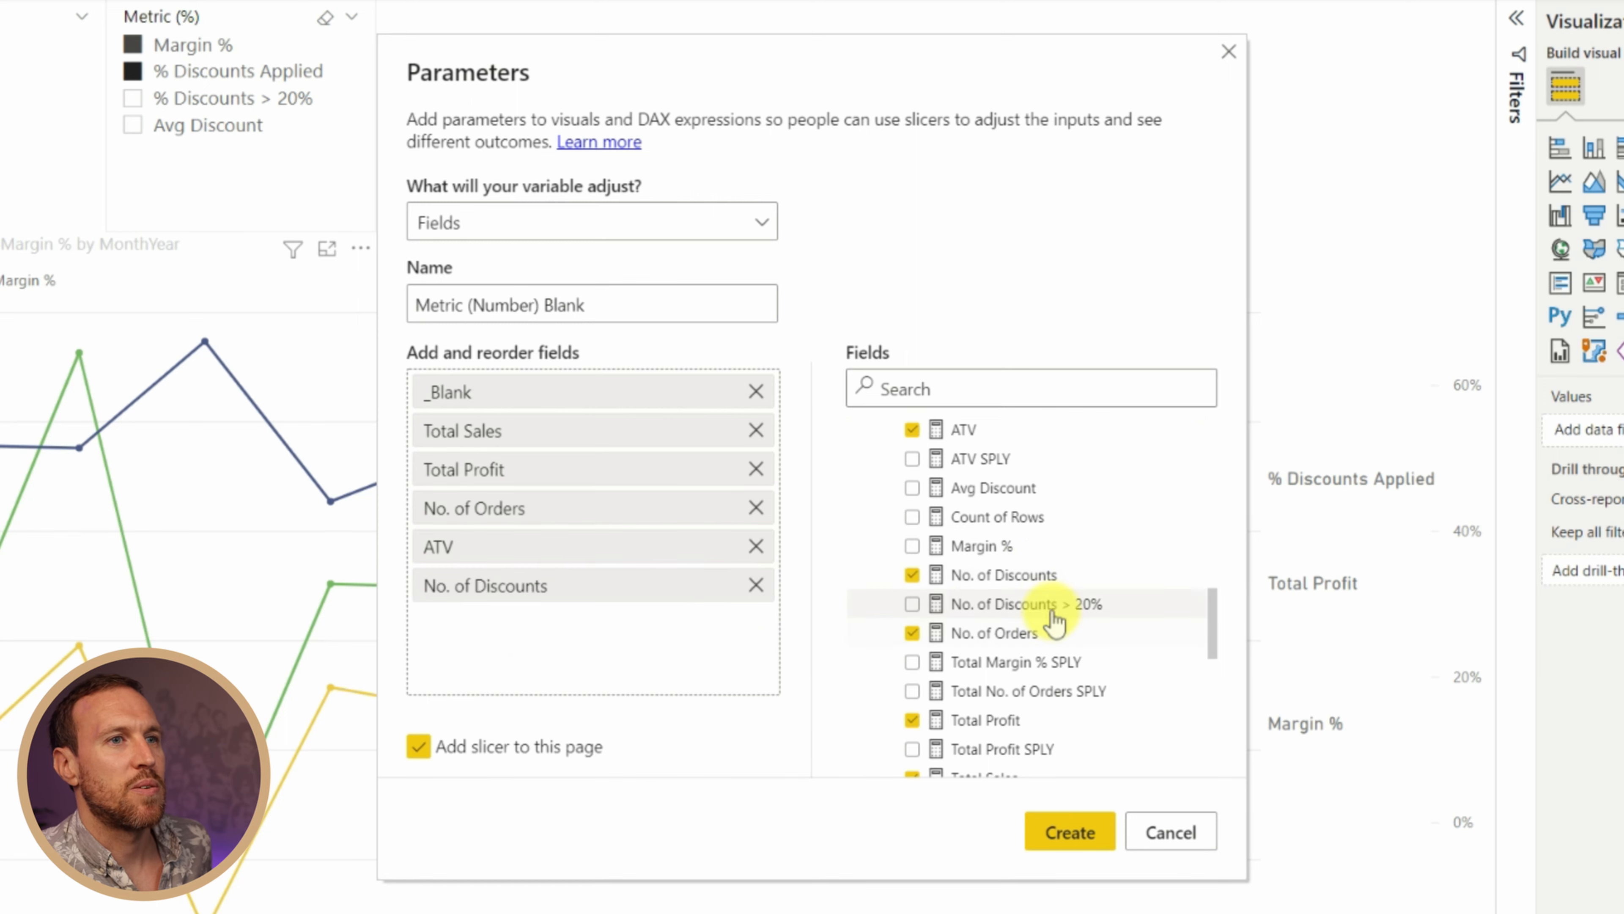
drag(1052, 607, 696, 636)
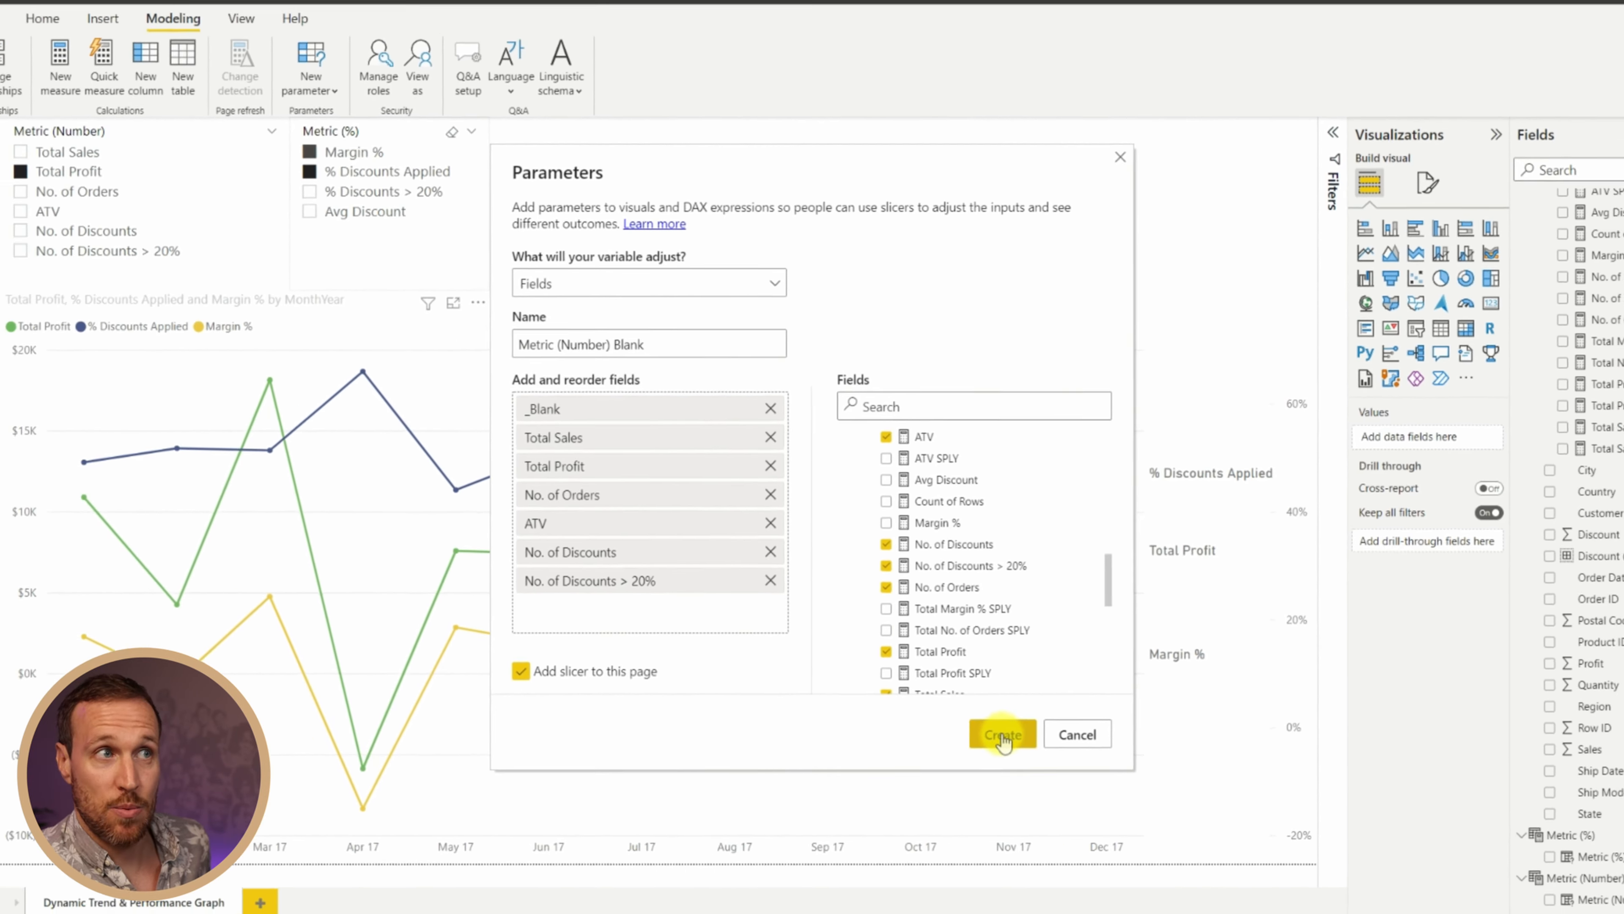
click(1003, 734)
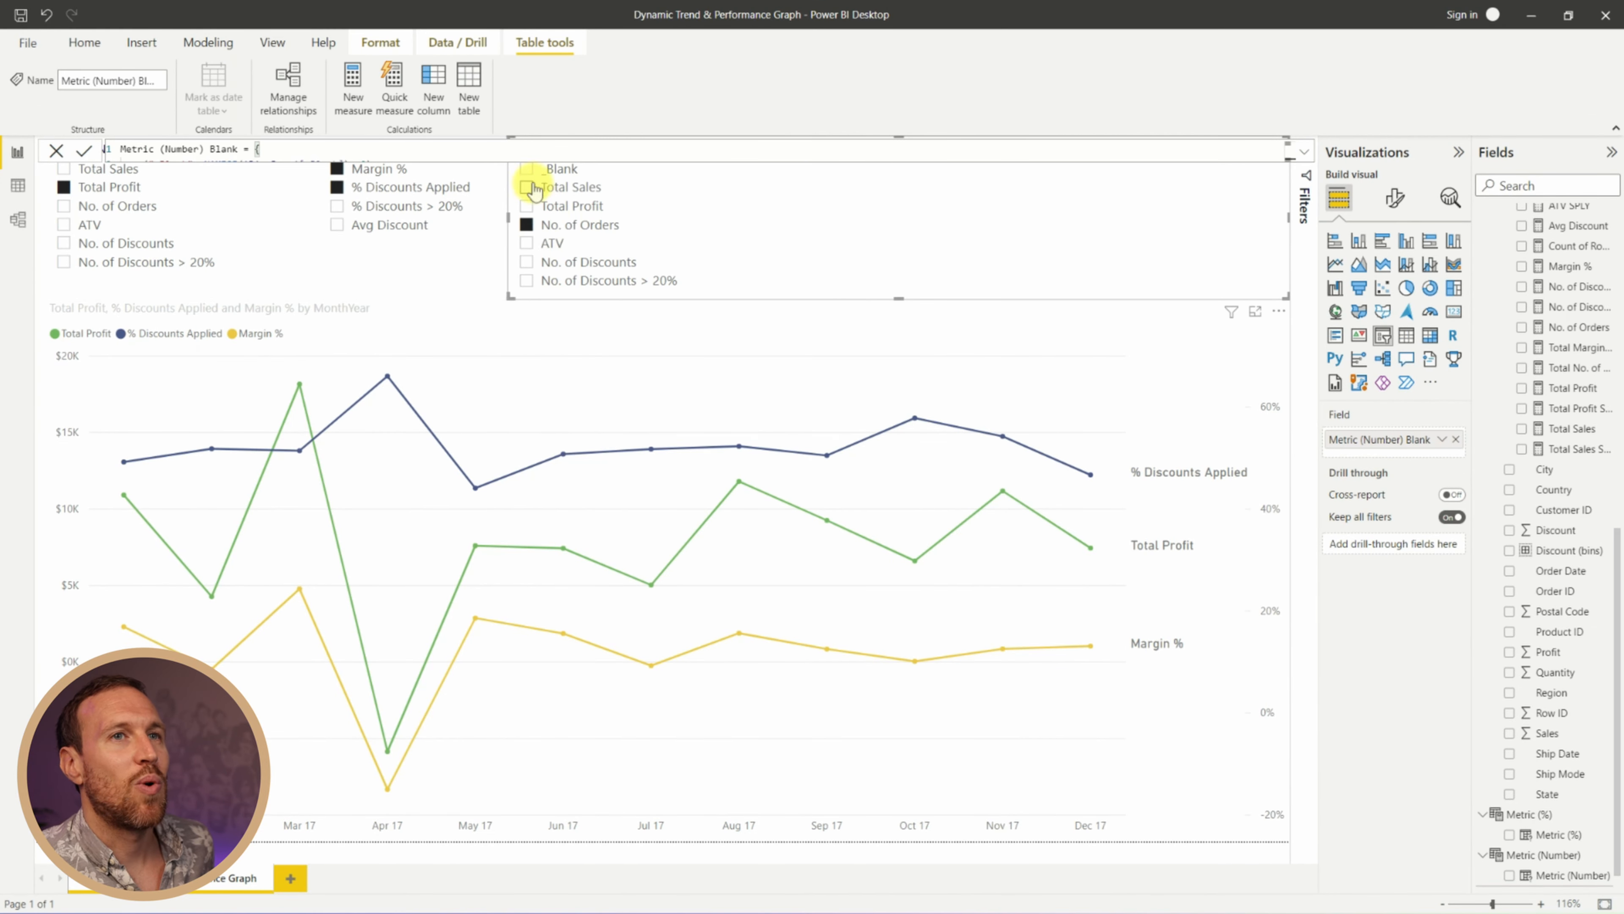
Narrow the Metric (Number) Blank slicer and replace Metric (Number) with Metric (Number) Blank on the line chart's Y-axis
drag(1287, 216, 742, 227)
click(1178, 384)
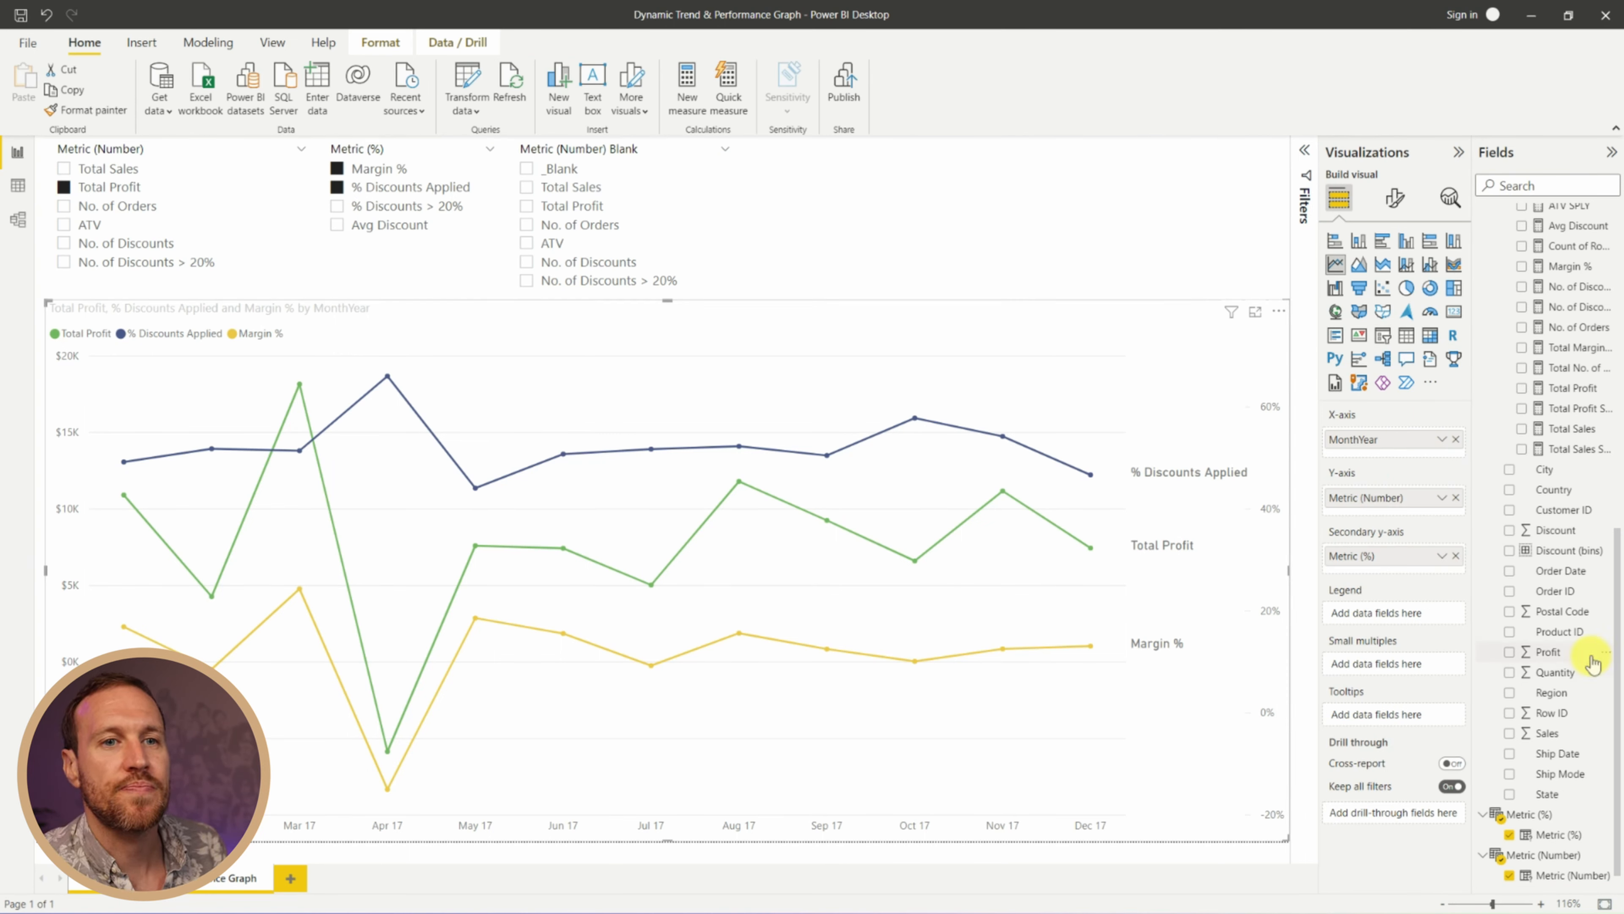
scroll(1591, 662, down, 2)
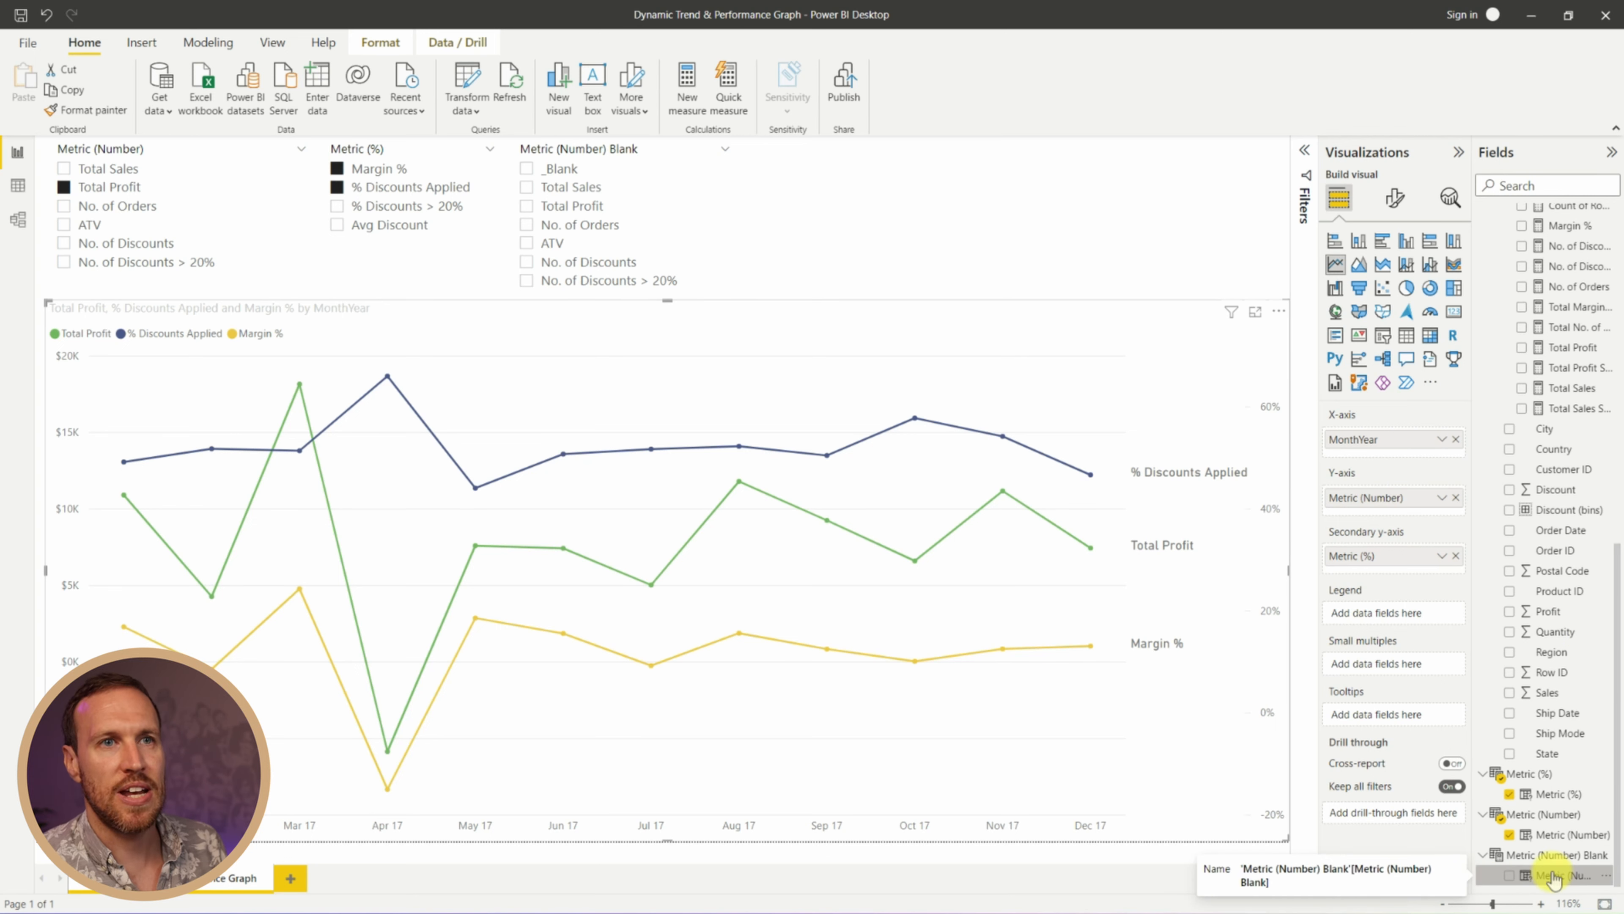
drag(1548, 880, 1401, 501)
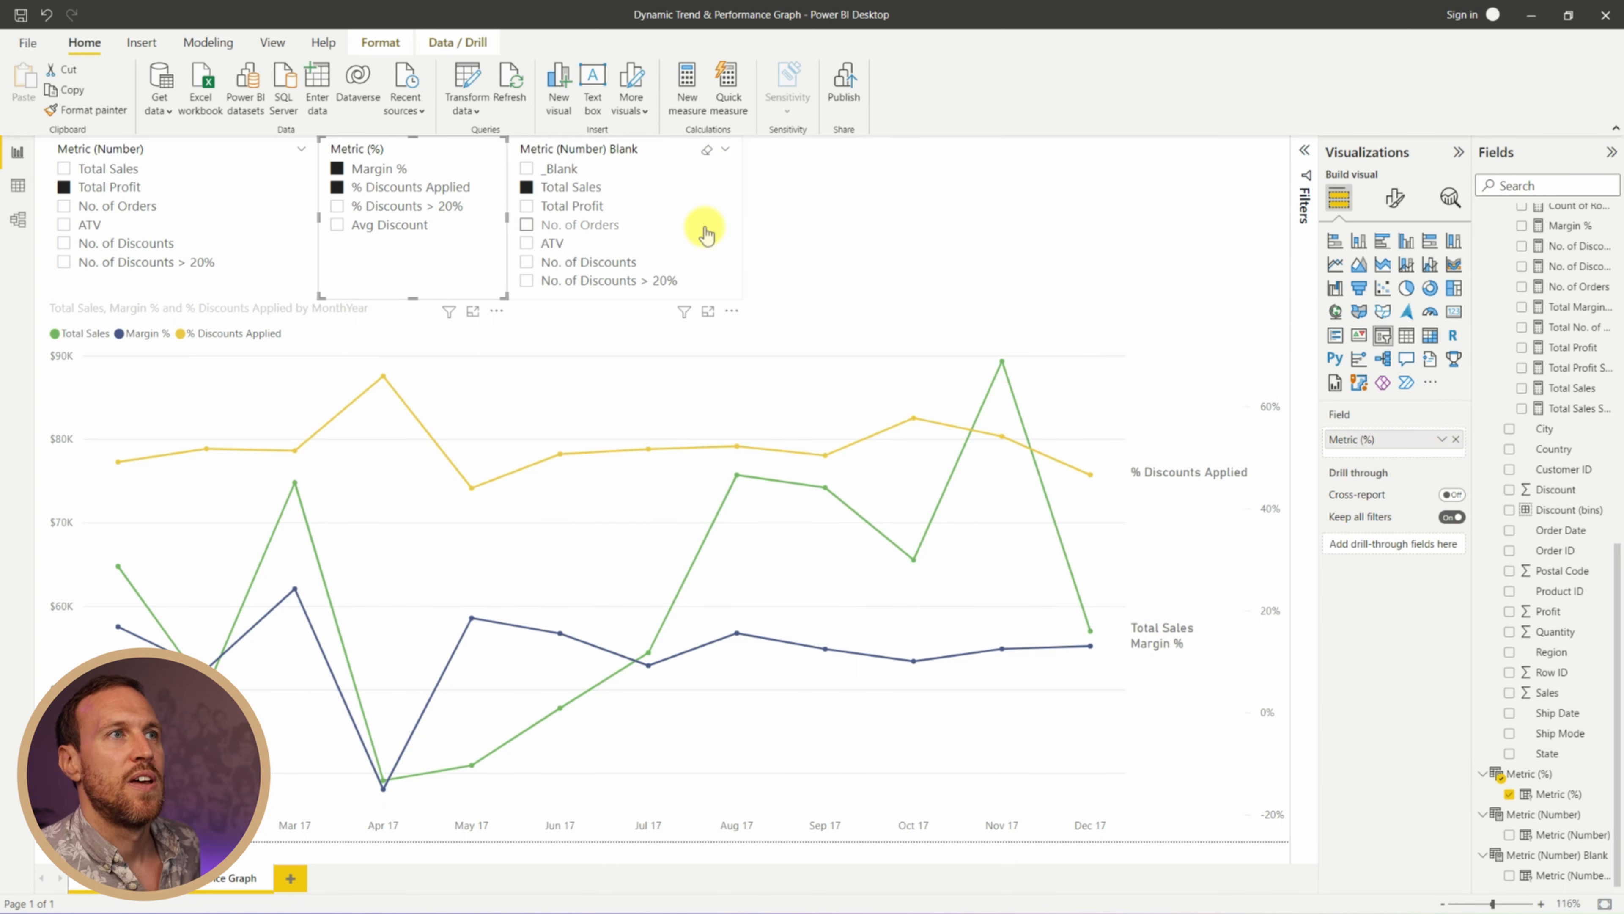
Select _Blank in the Metric (Number) Blank slicer and change that entry's label to a single space in the parameter formula
click(554, 170)
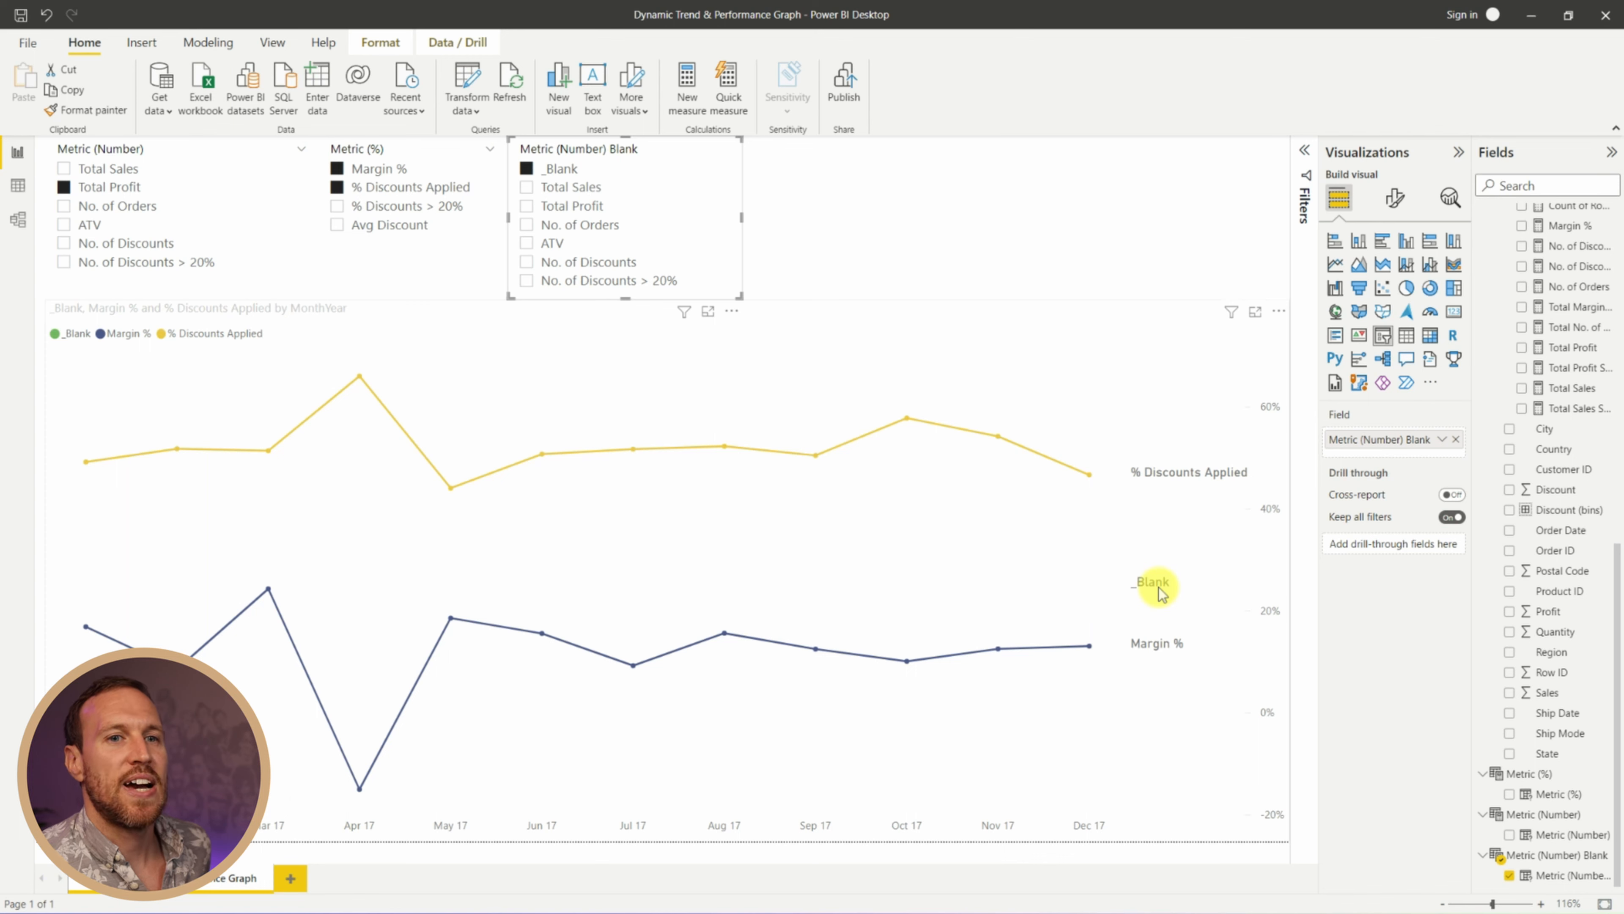
click(1578, 877)
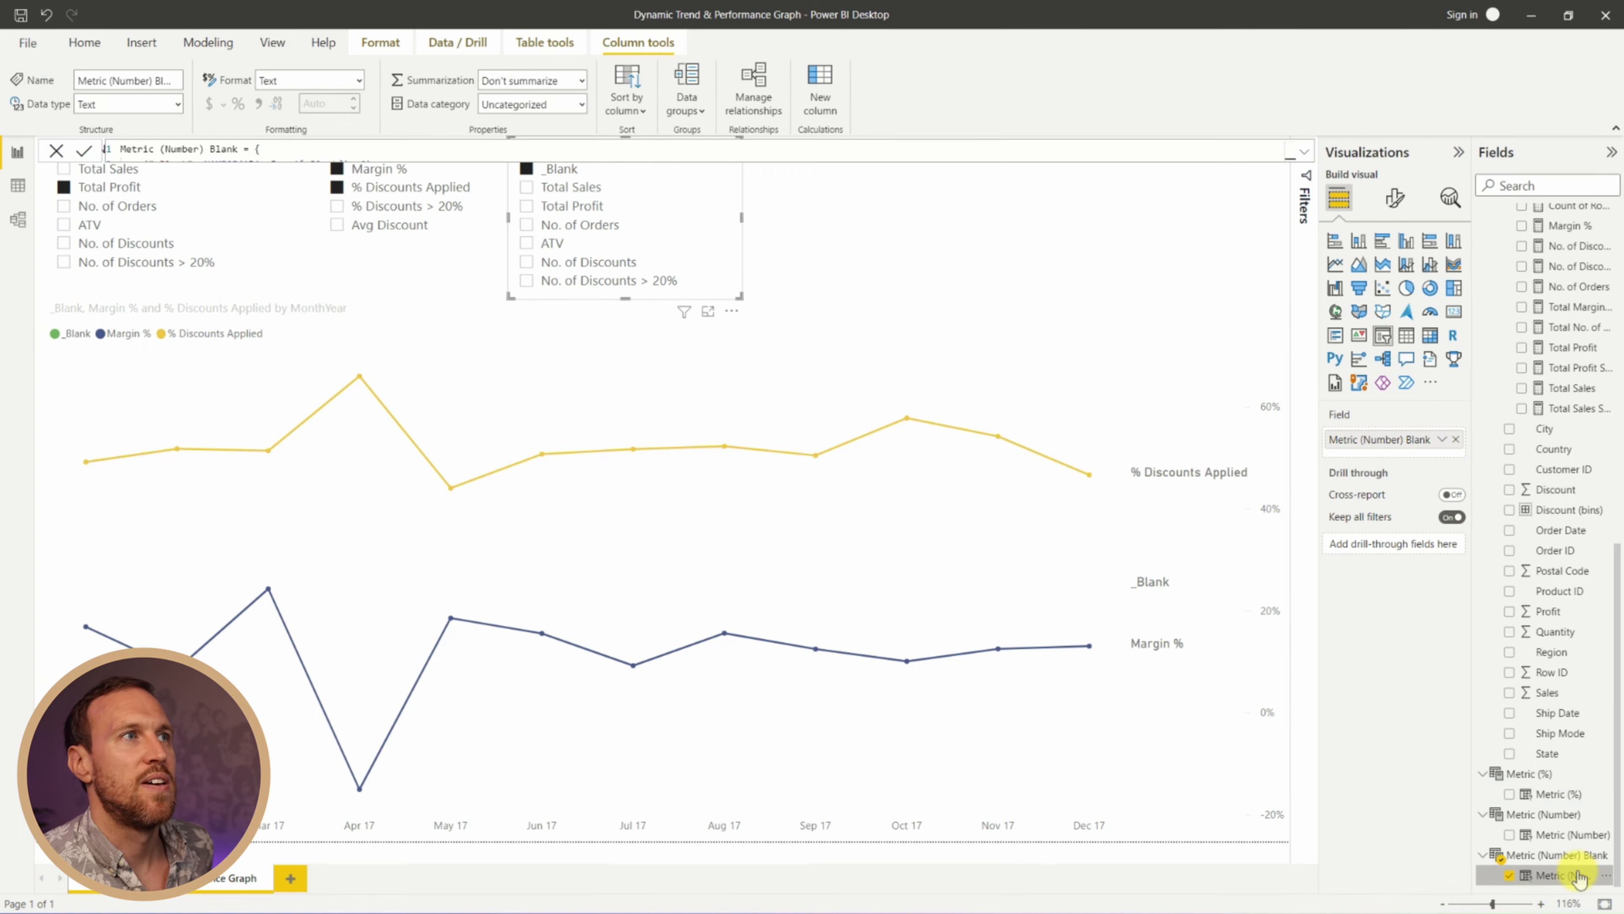
click(1302, 152)
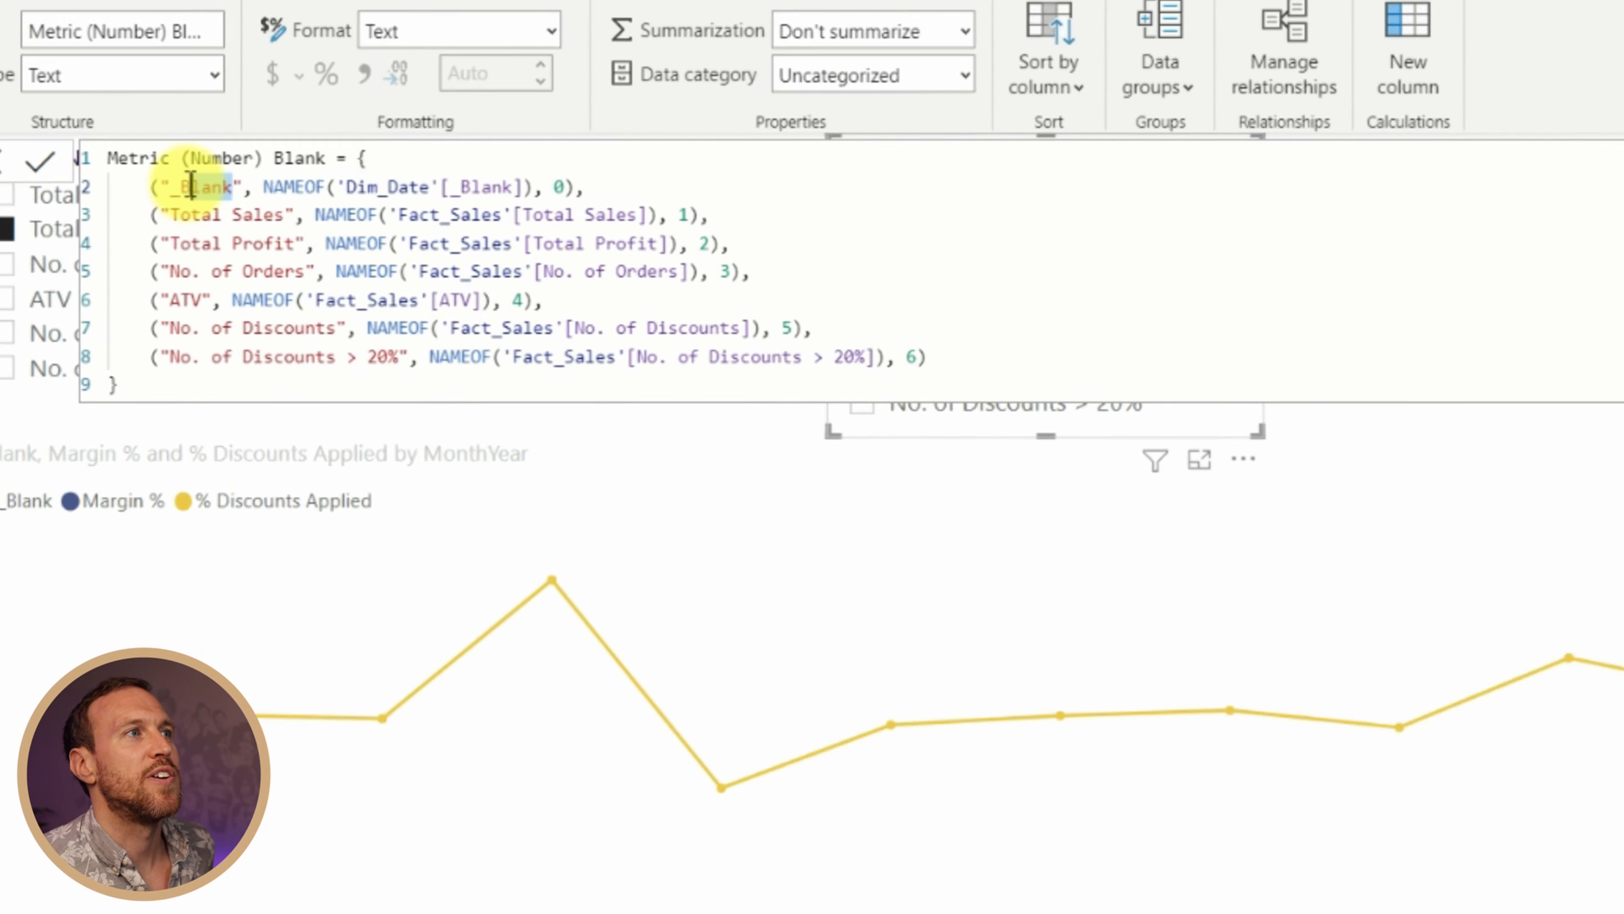
drag(186, 164, 158, 163)
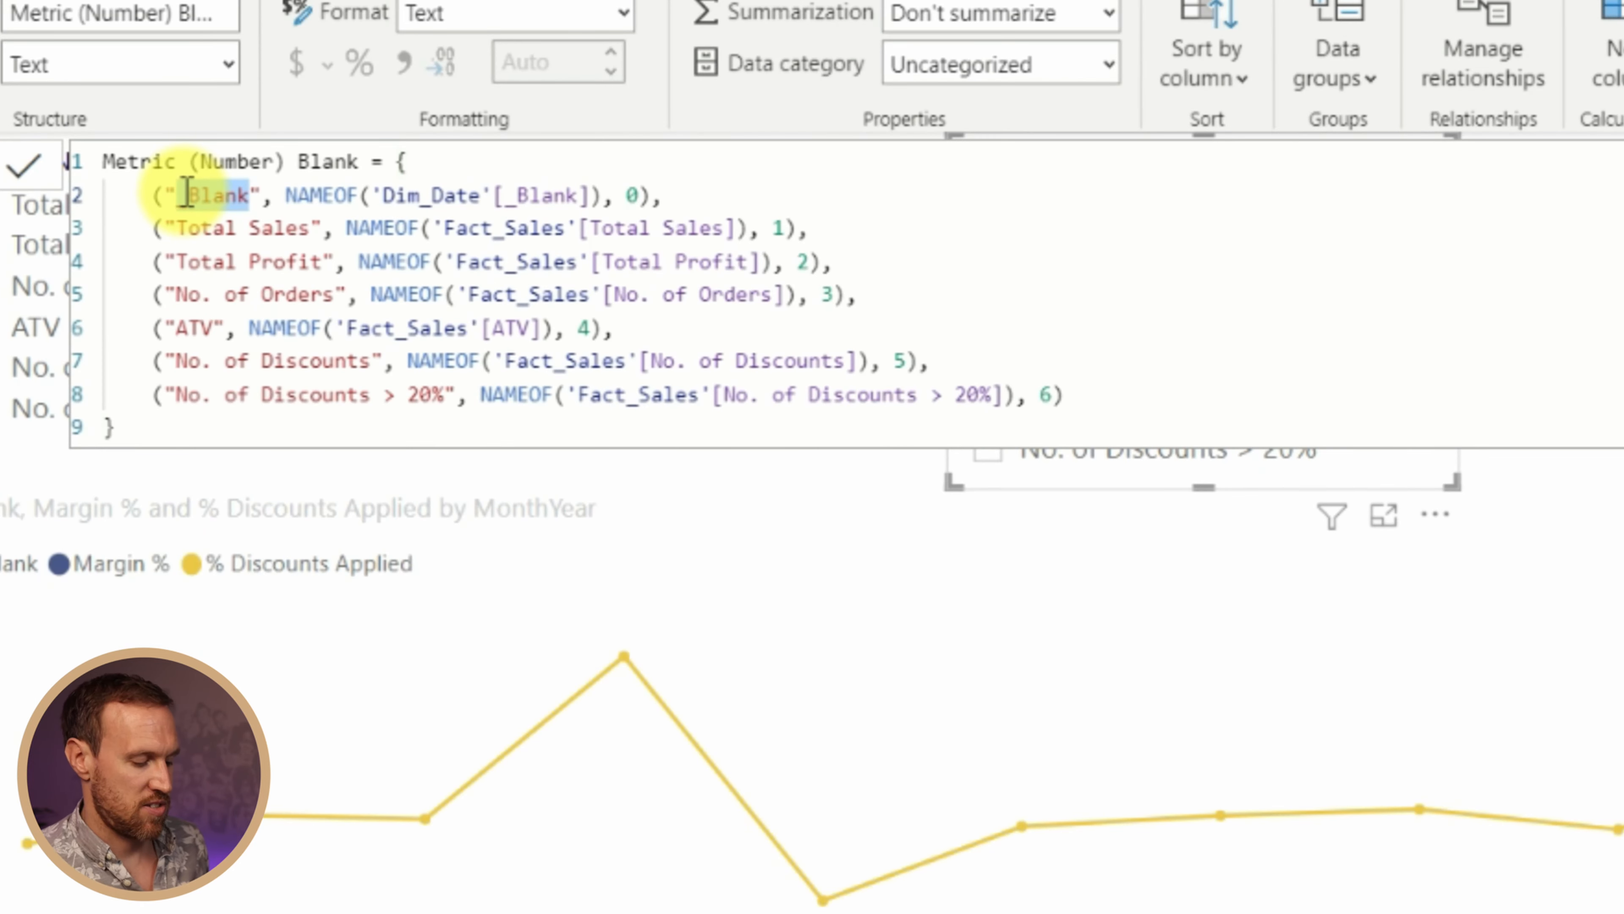
key(BackSpace)
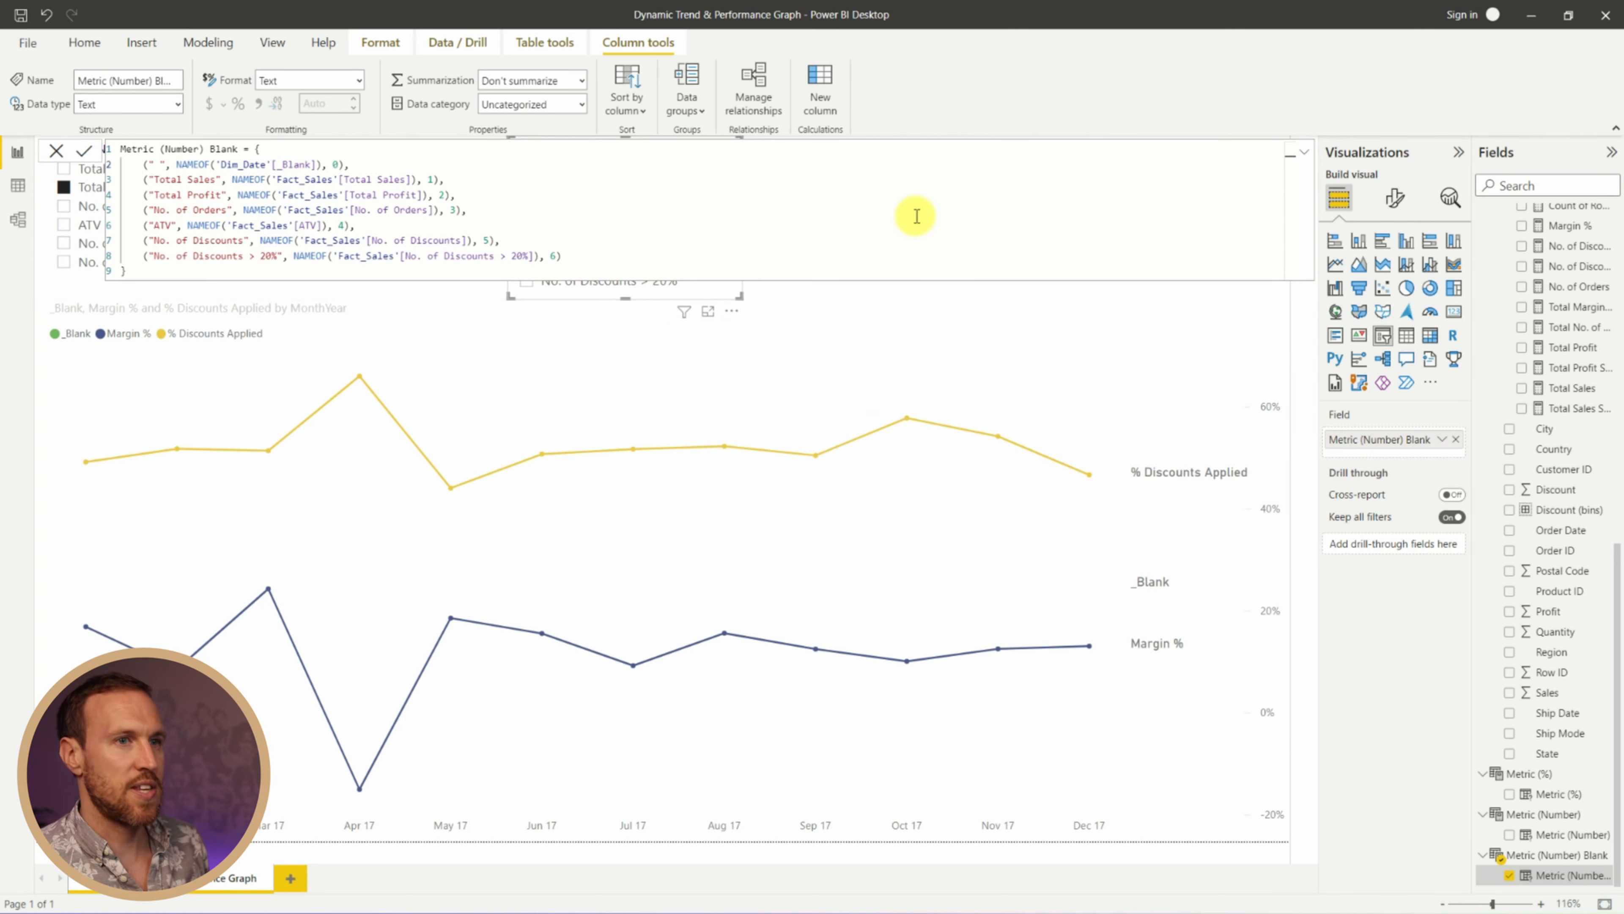
key(Return)
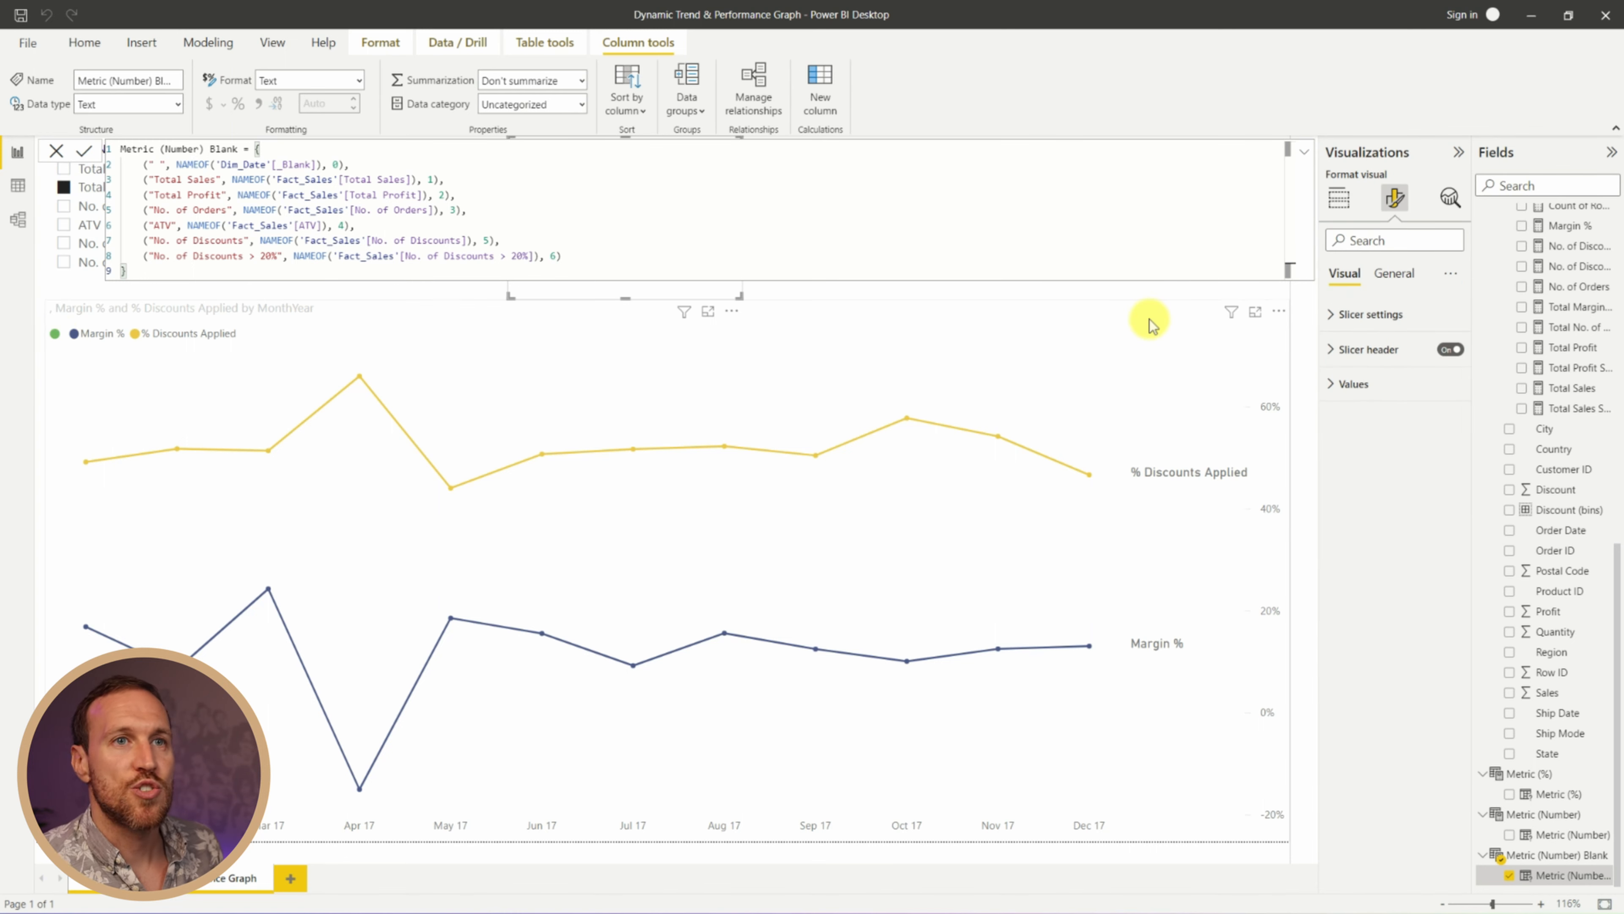
Turn off the line chart's legend and title
click(1151, 323)
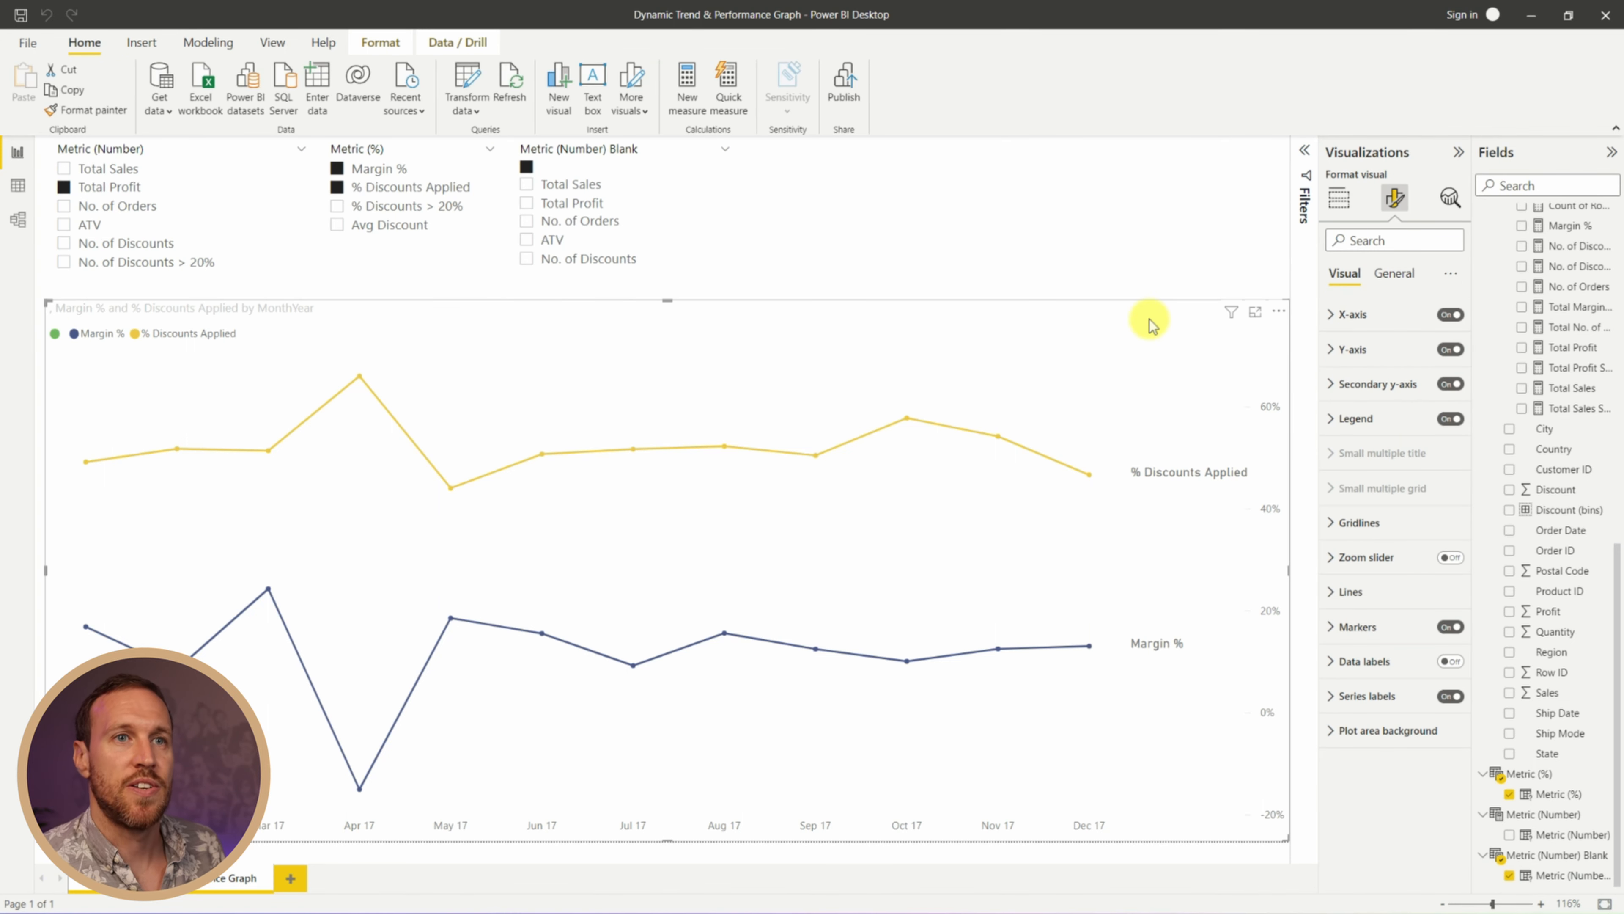
click(1446, 418)
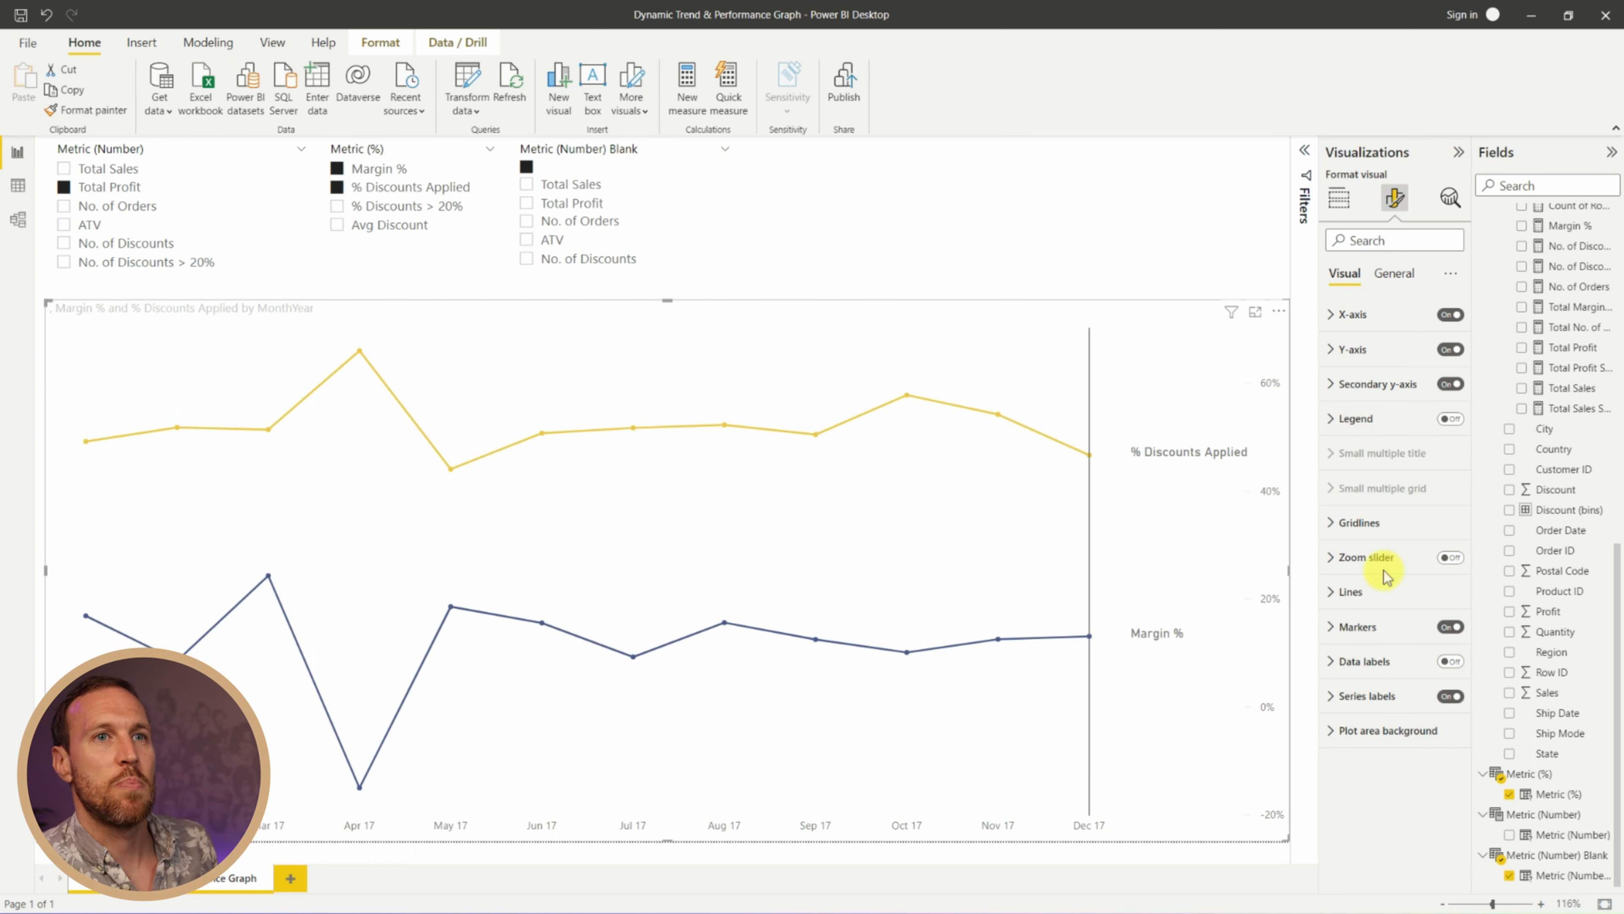
click(1391, 279)
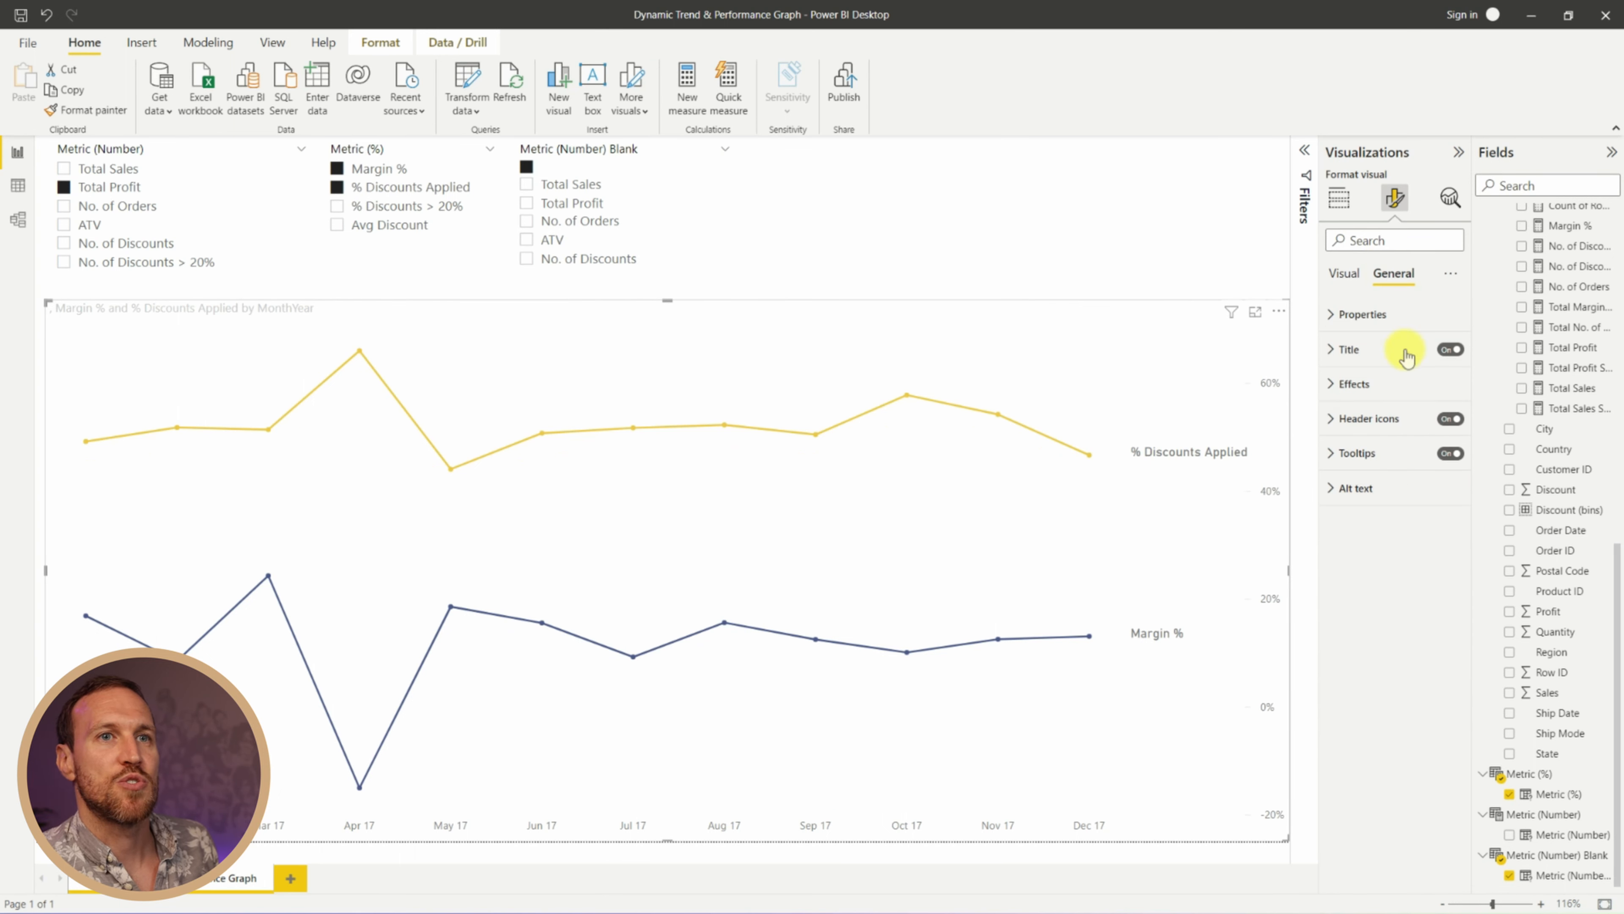
click(1450, 349)
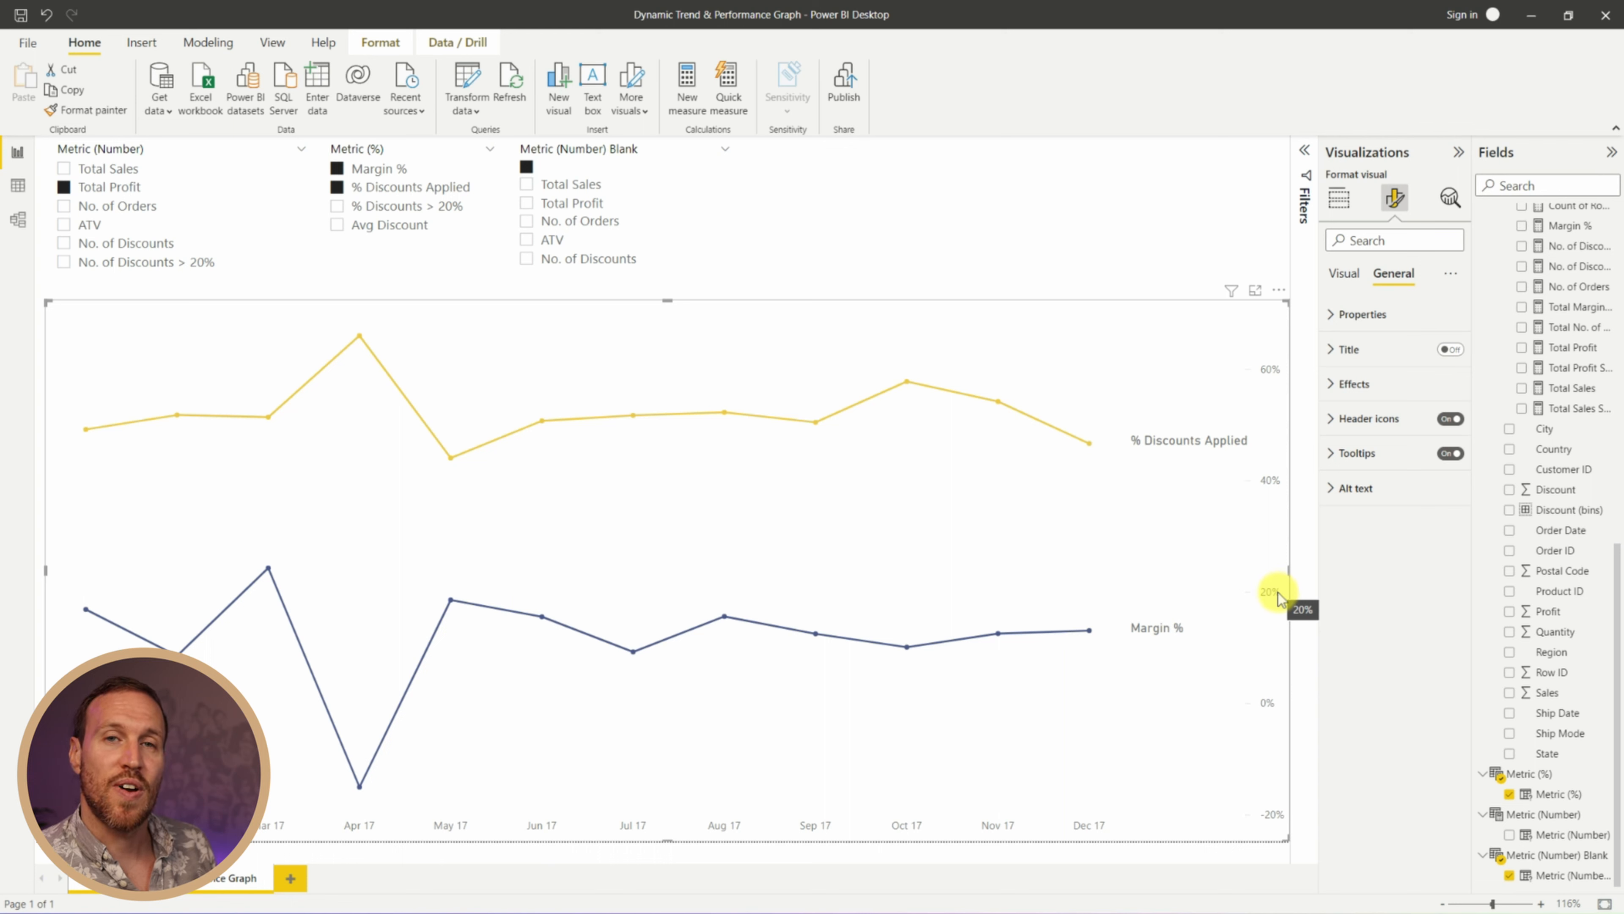
Replace MonthYear with Dim_Date's Month field on the line chart's X-axis
click(1349, 275)
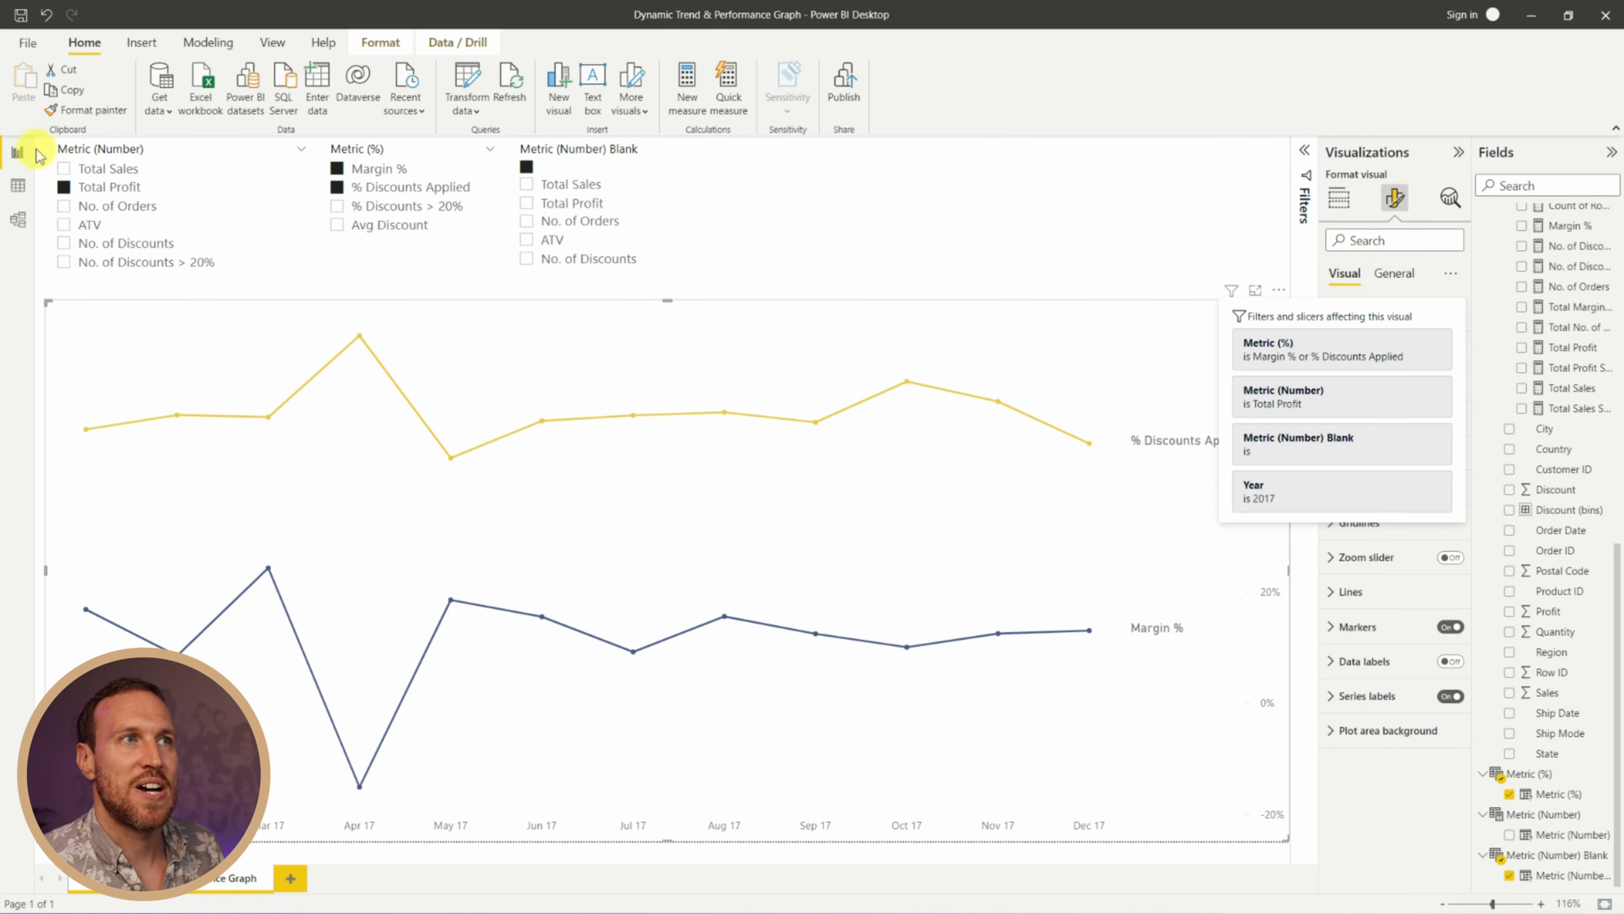
scroll(1580, 409, up, 8)
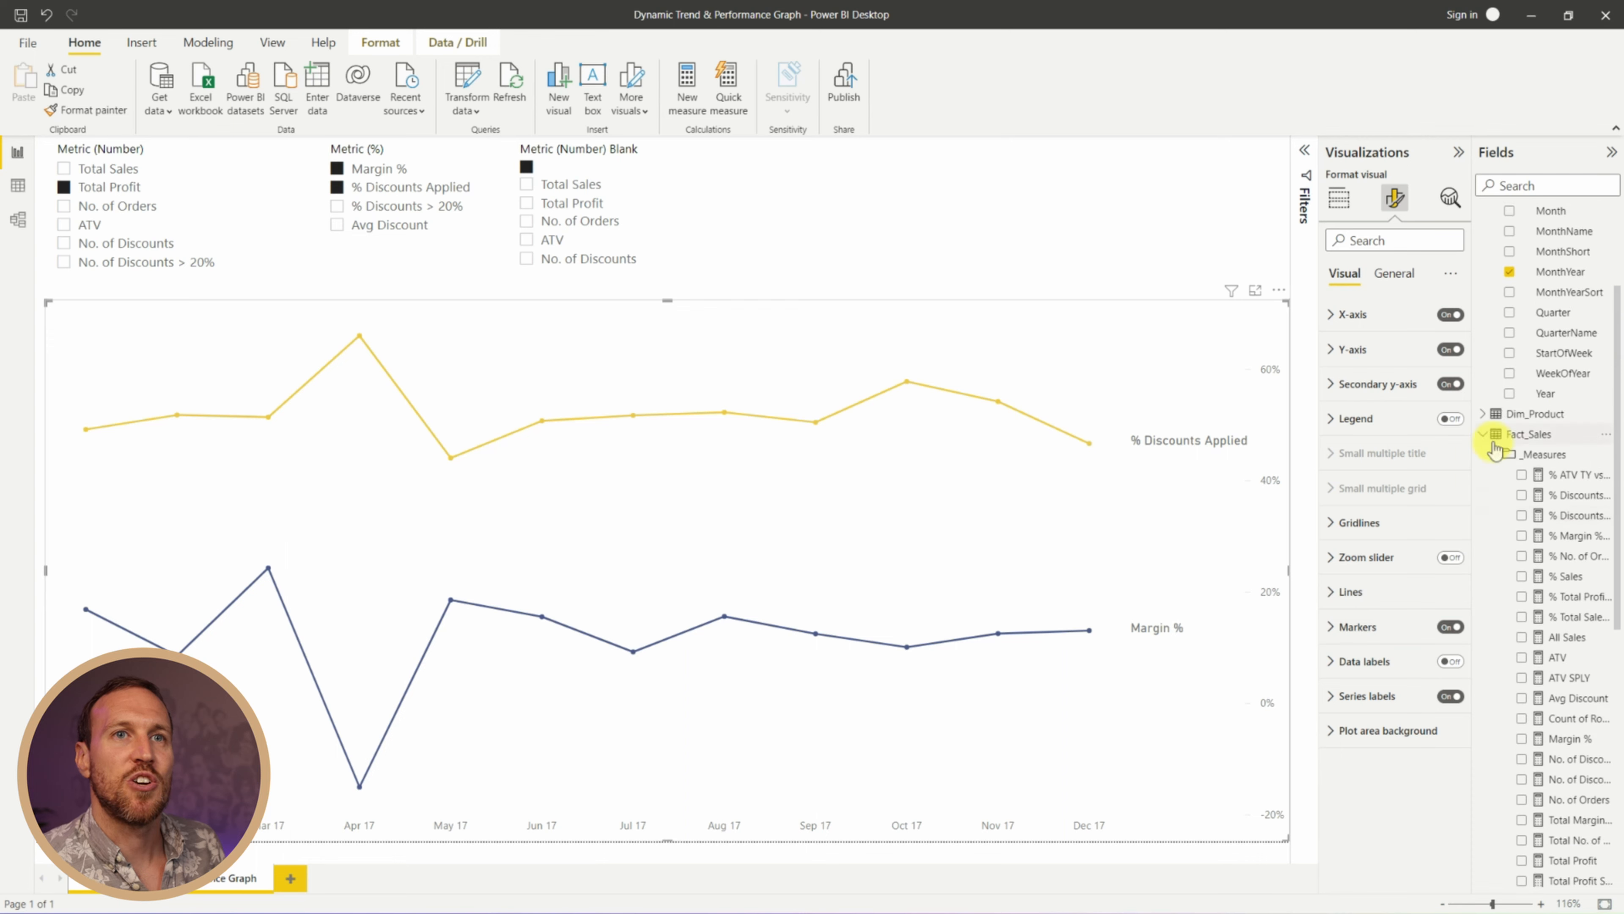
scroll(1509, 428, up, 3)
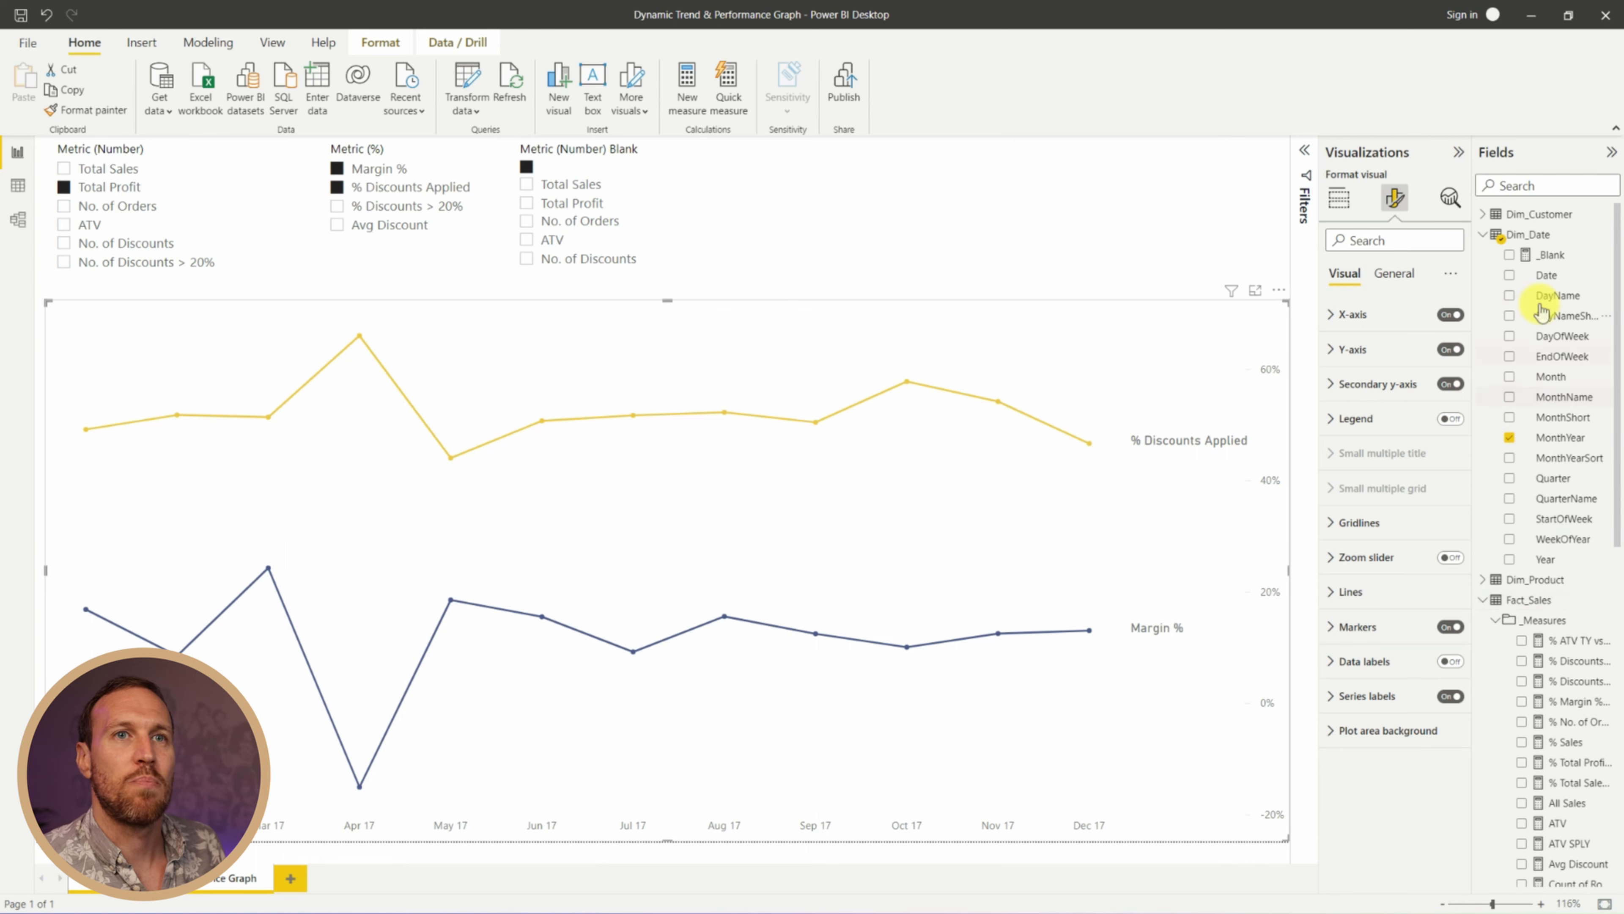
click(1558, 256)
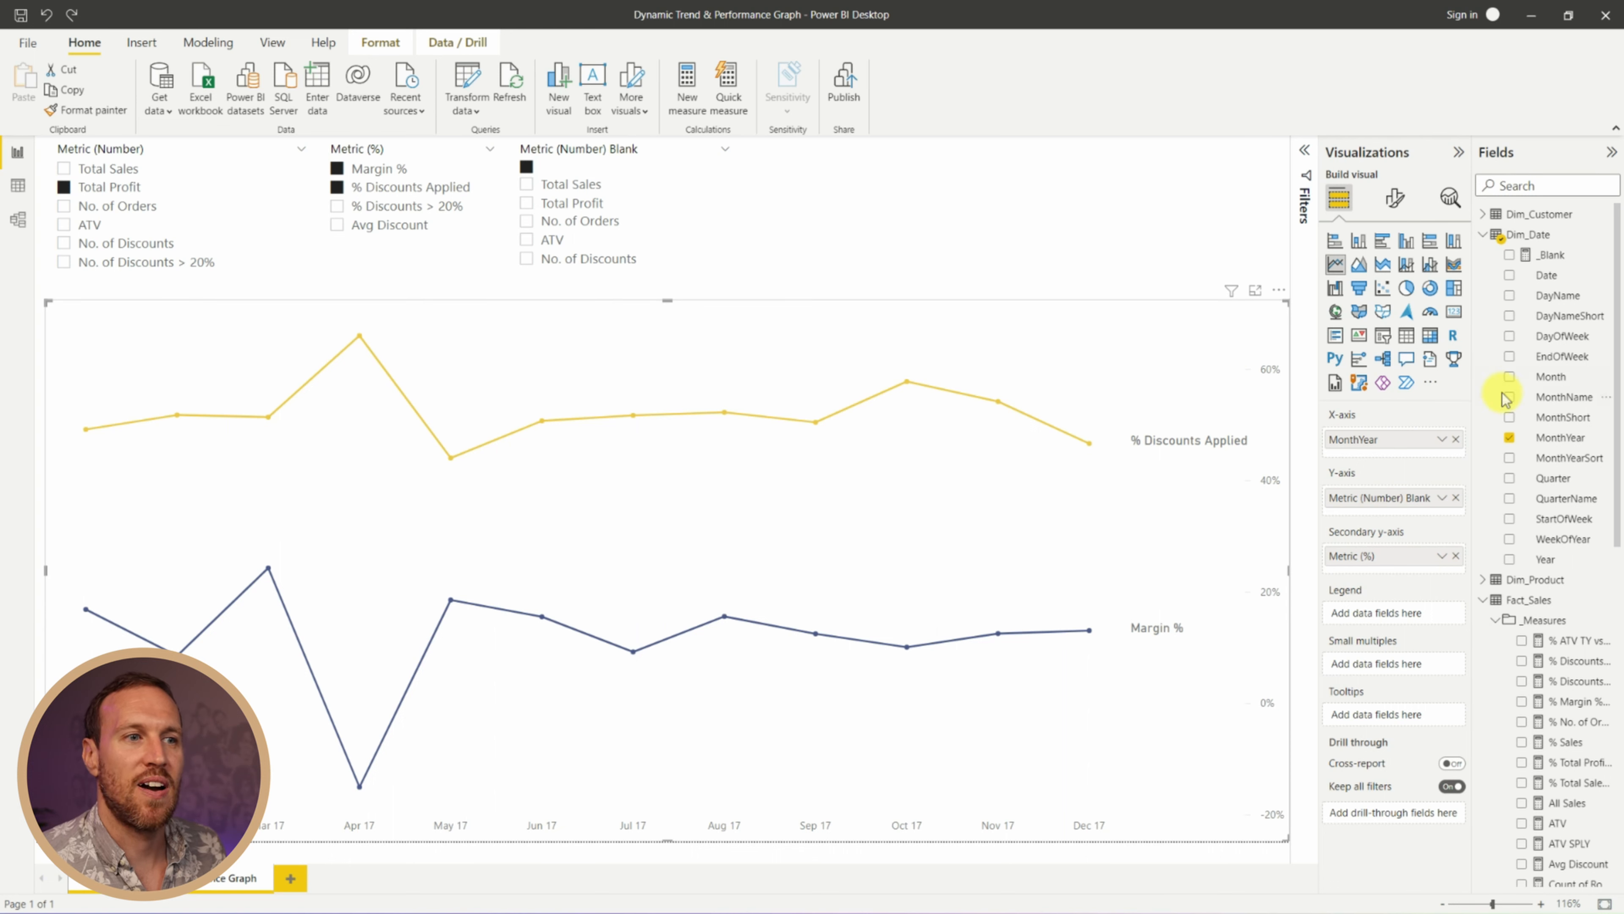
mouse_move(876, 798)
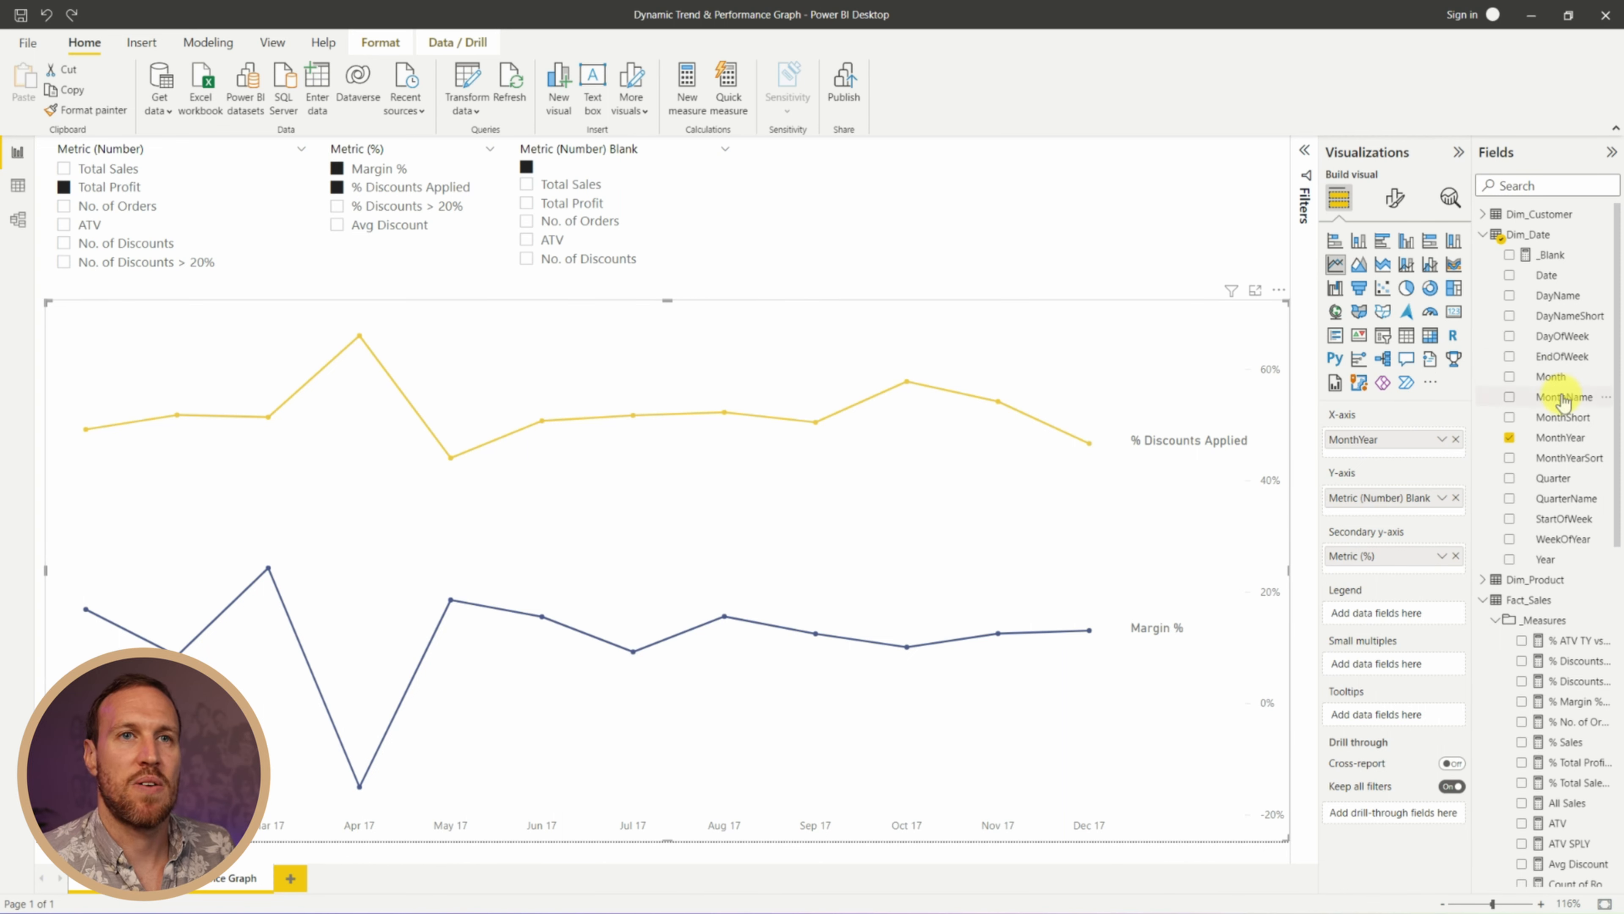
drag(1564, 399, 1452, 458)
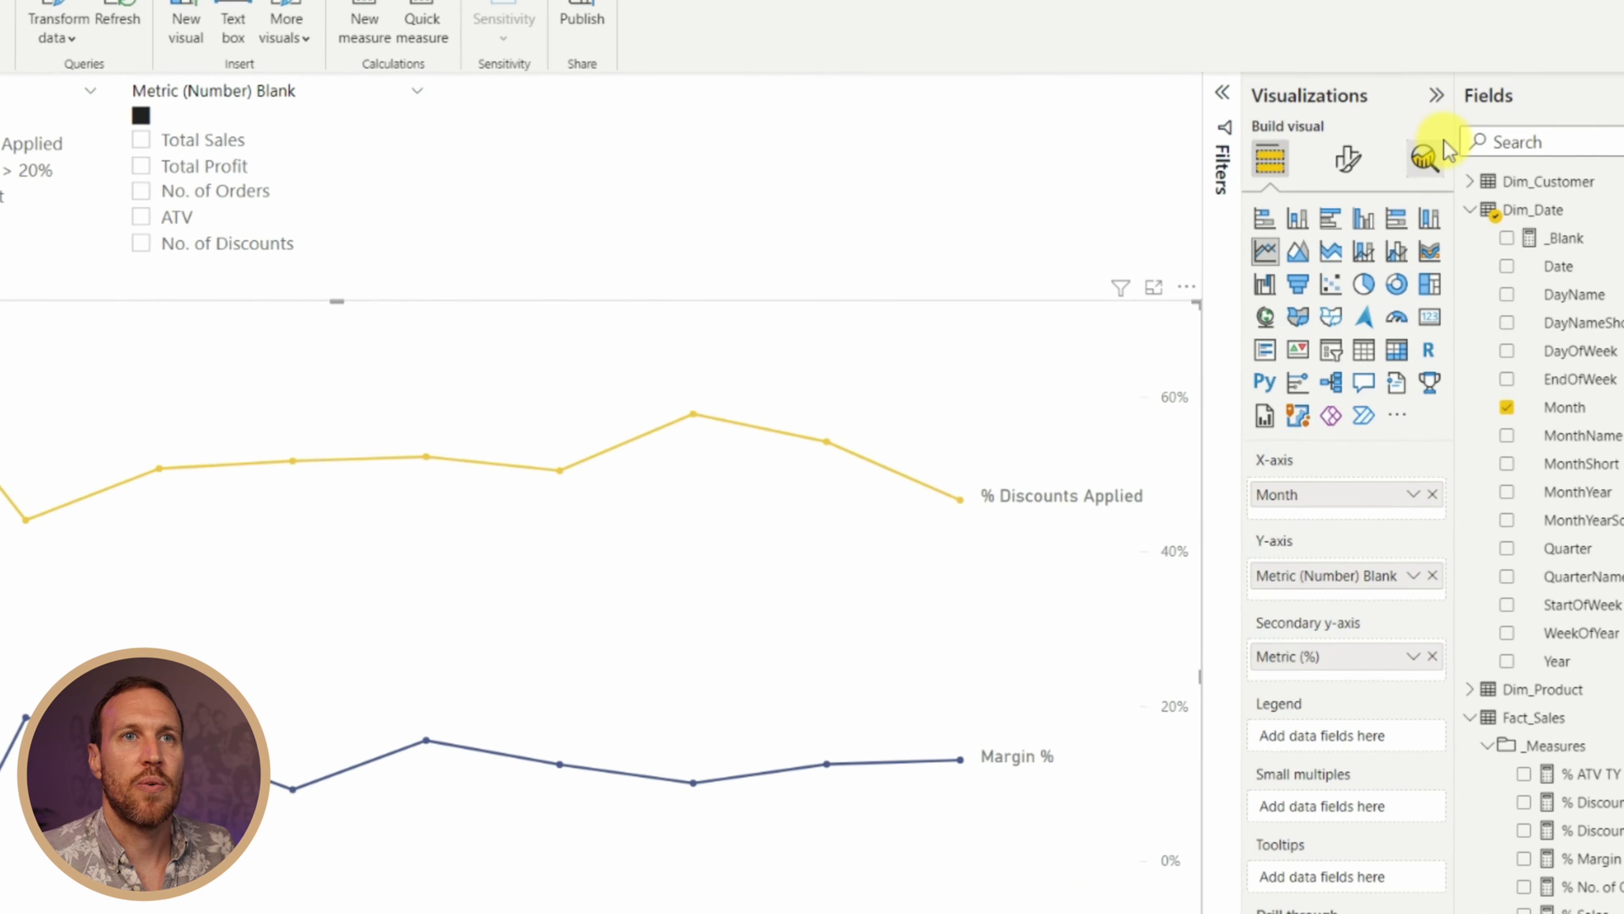
Add an X-axis constant line at value 7 to the line chart
click(1427, 155)
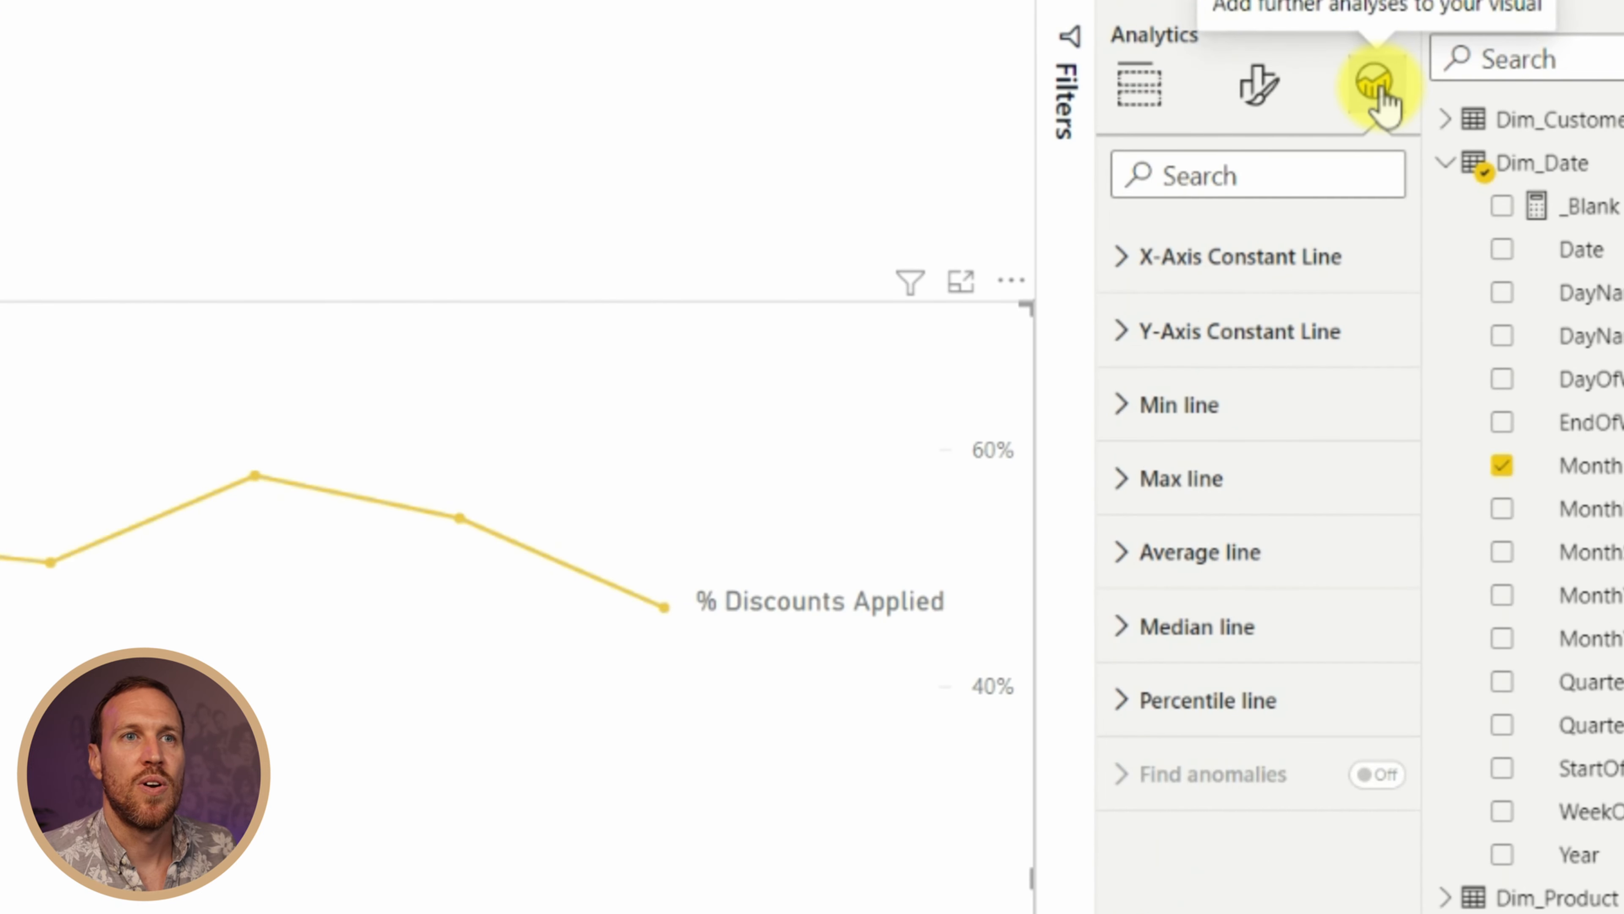
click(1179, 254)
click(1191, 376)
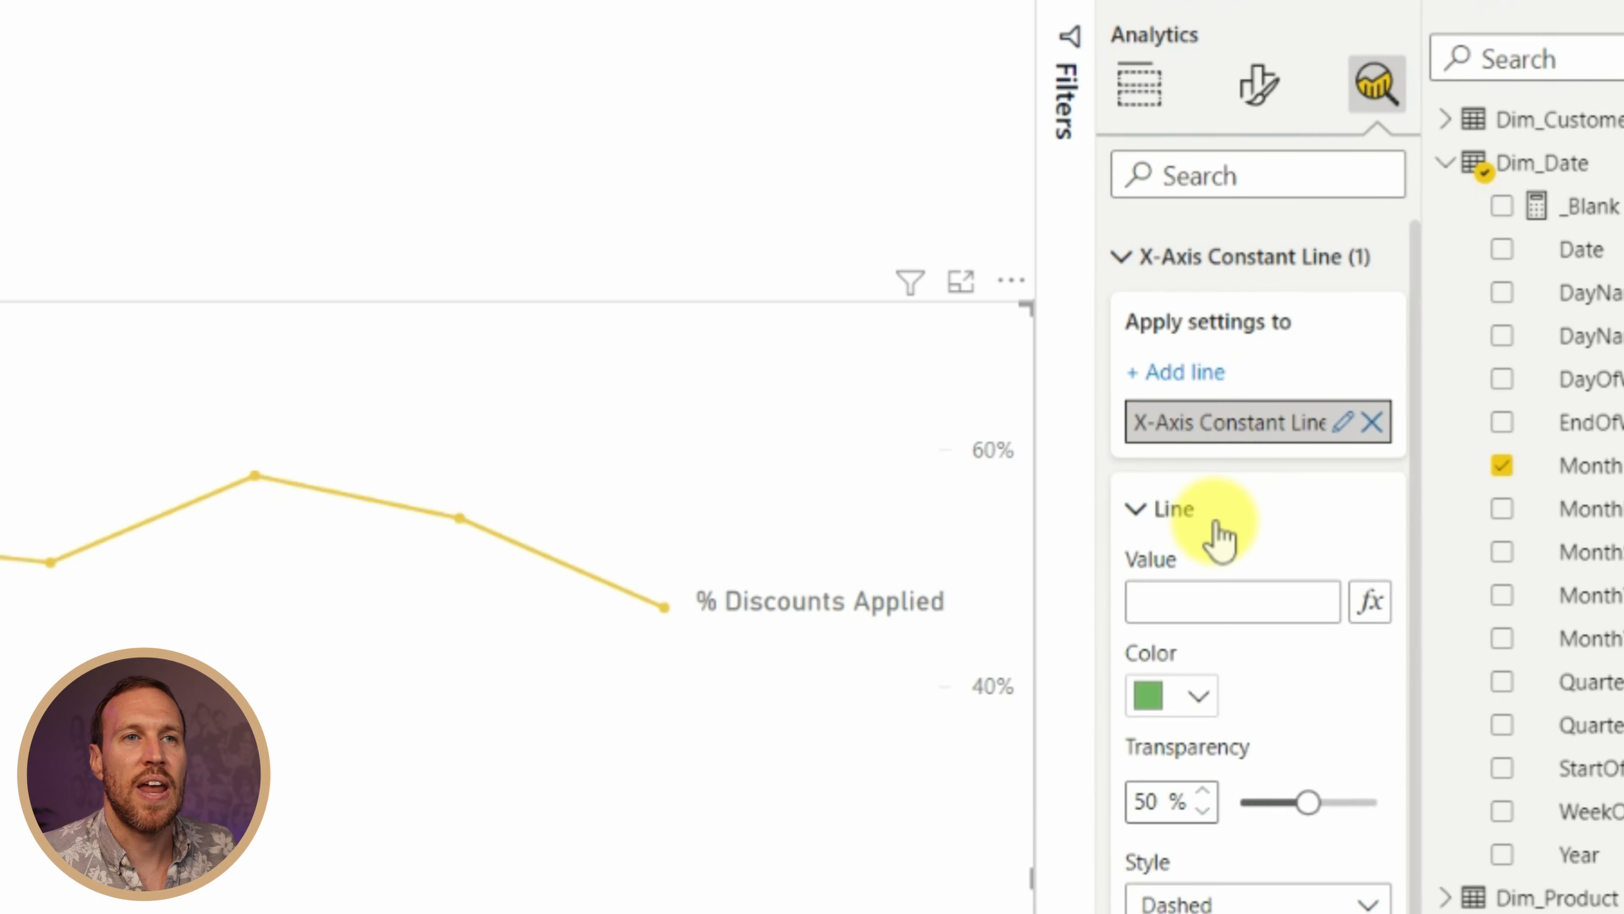
click(1292, 593)
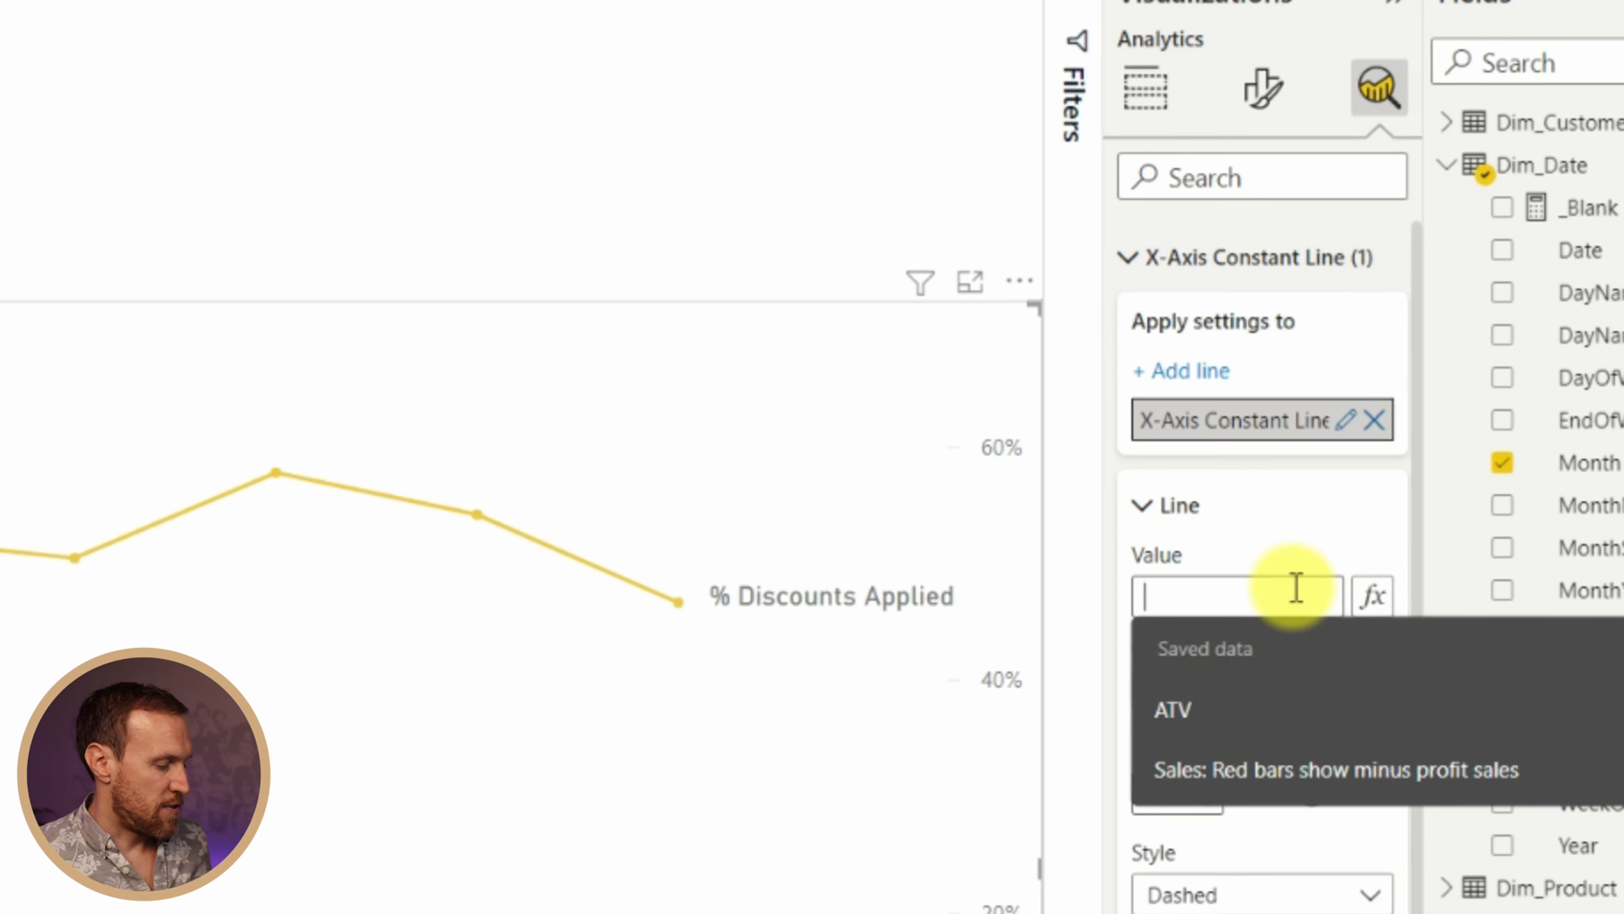
text(7)
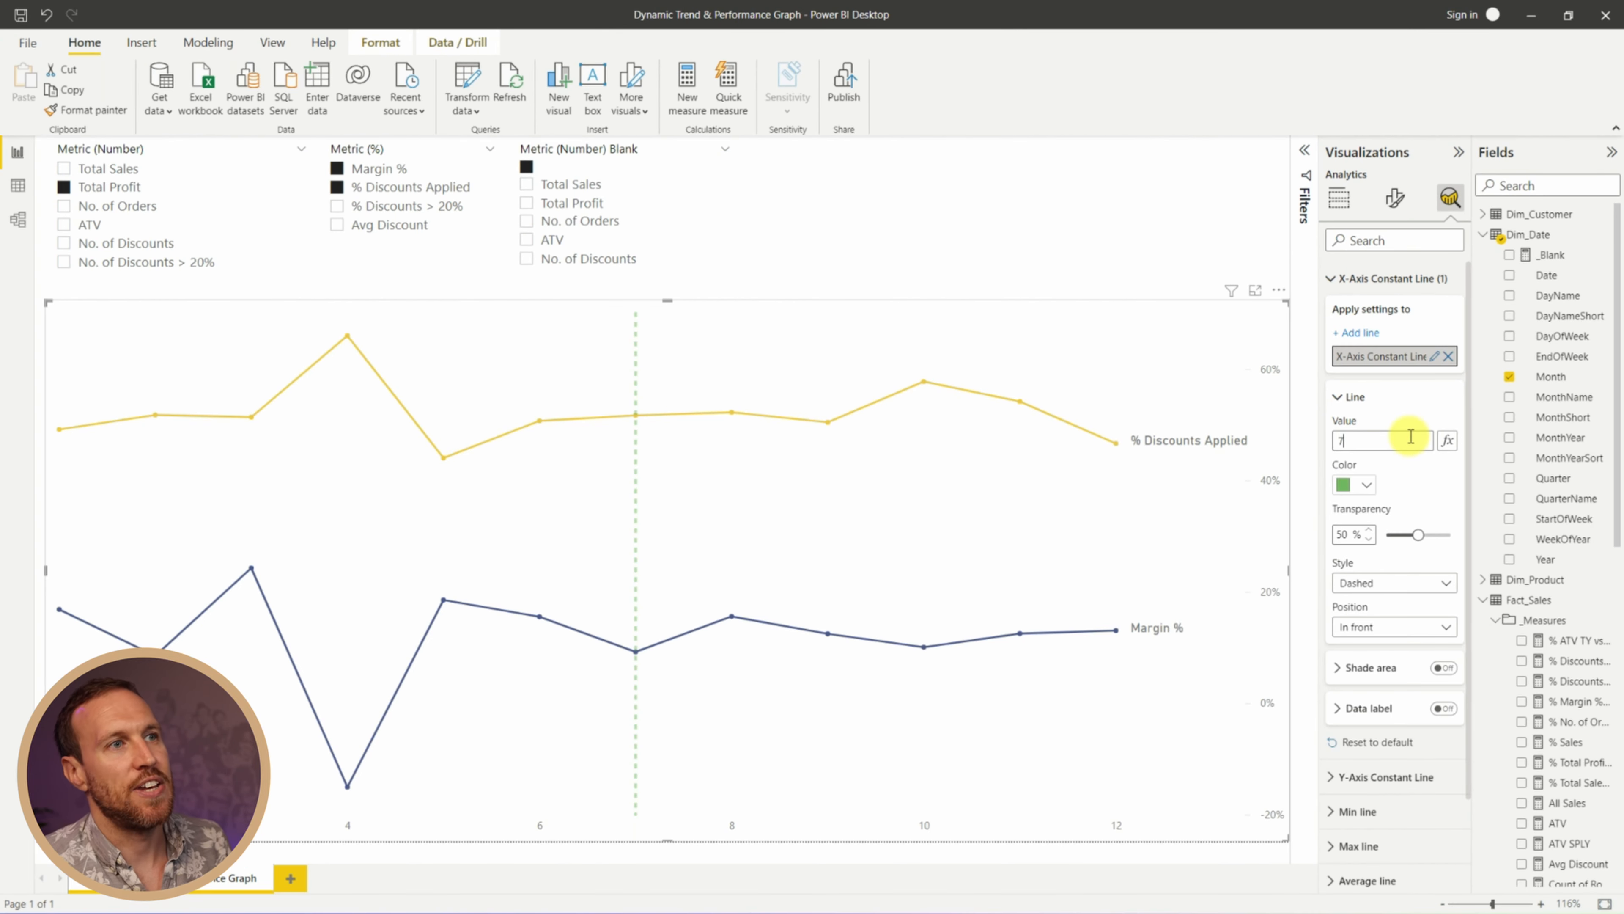
click(921, 245)
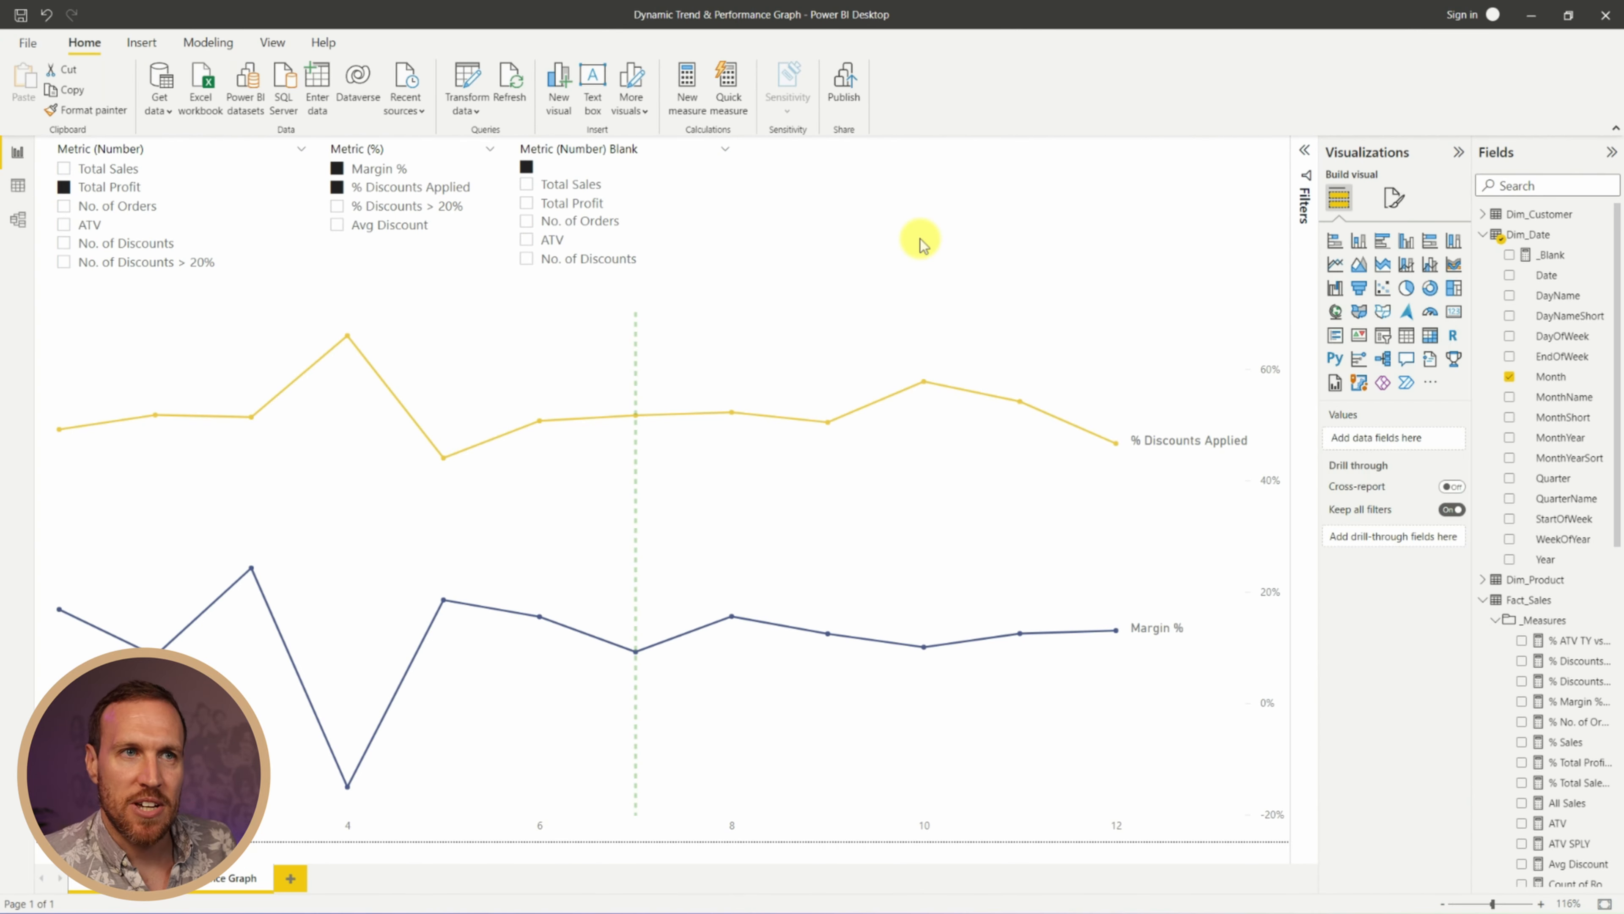
Replace Month with Dim_Date's EndOfWeek field on the line chart's X-axis
click(990, 825)
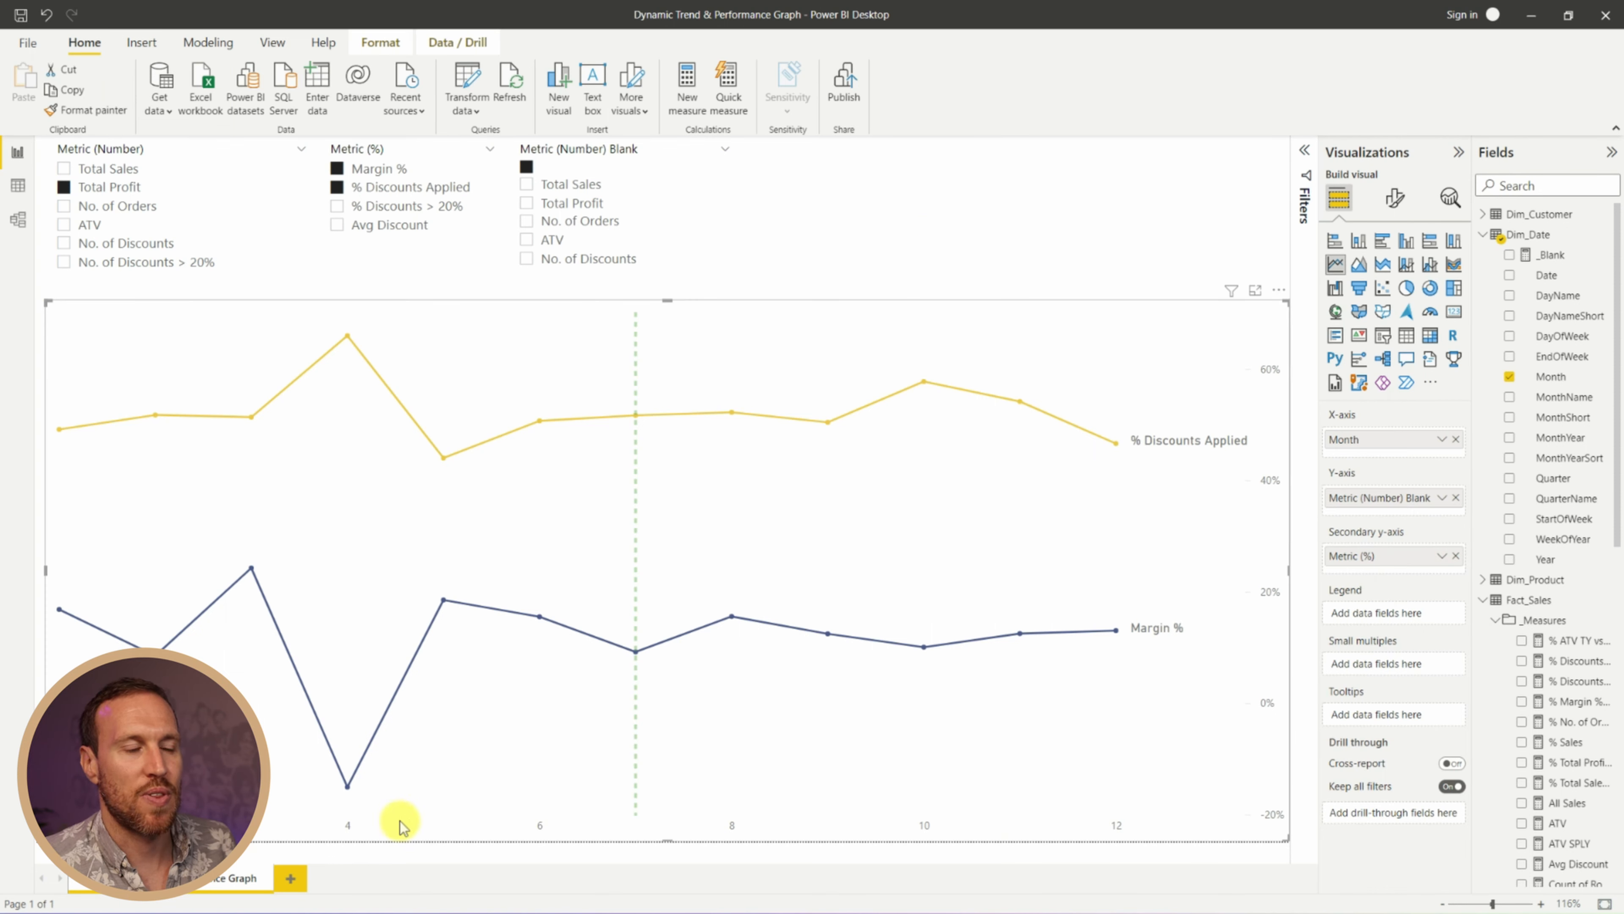
mouse_move(1046, 781)
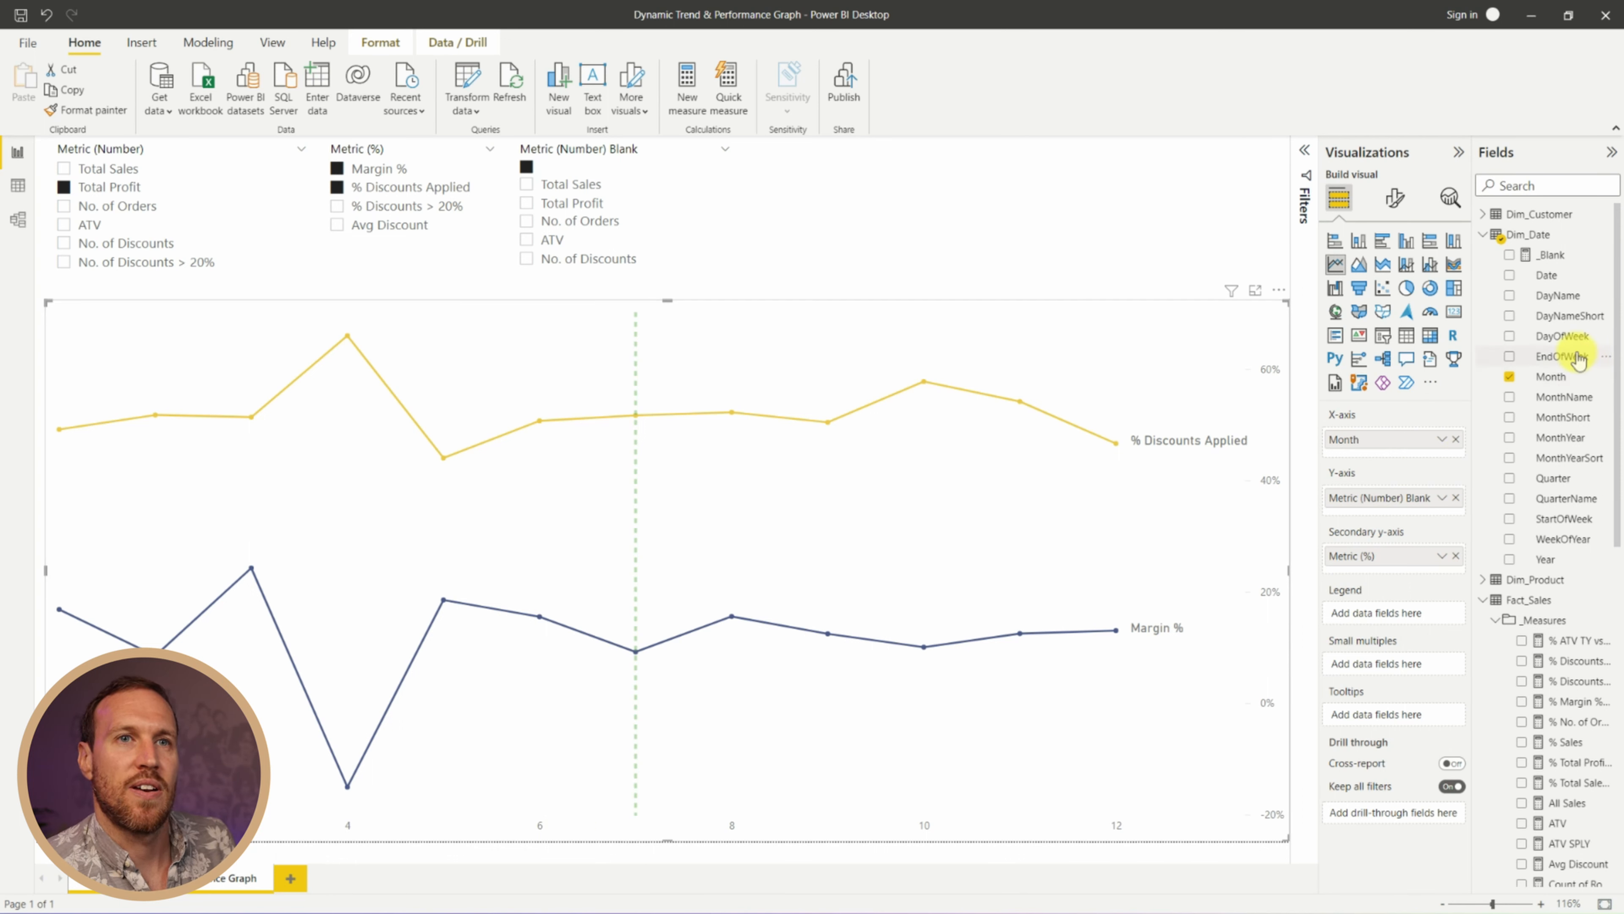
drag(1578, 358, 1447, 438)
click(1457, 460)
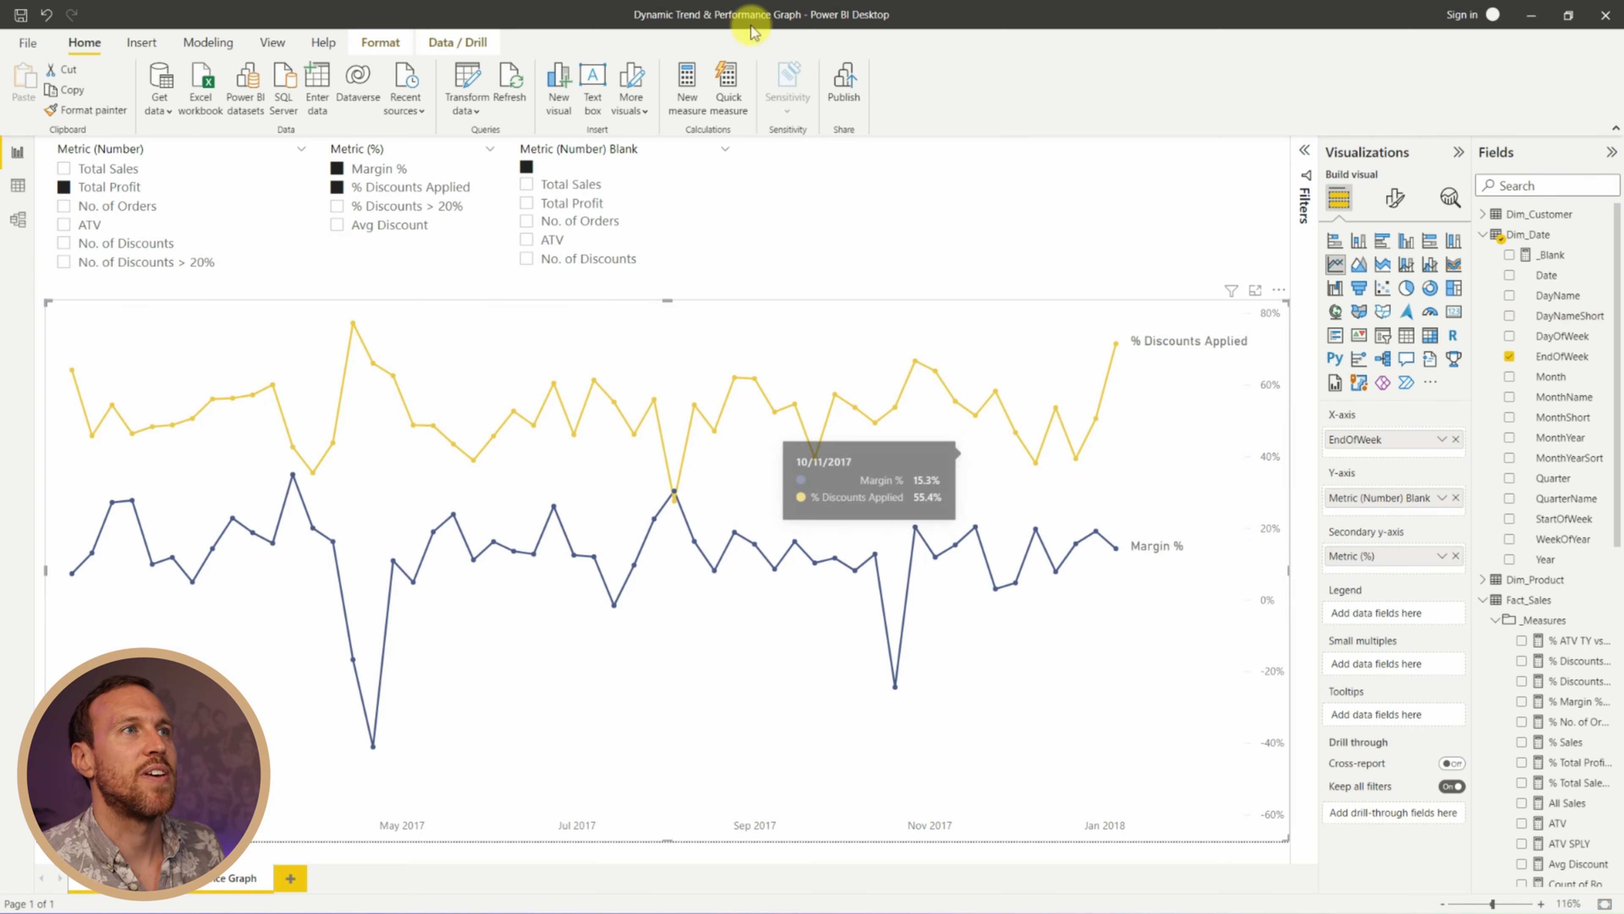
In the Power Query Editor, add a Start of Month column to Dim_Date based on its Date column
click(475, 88)
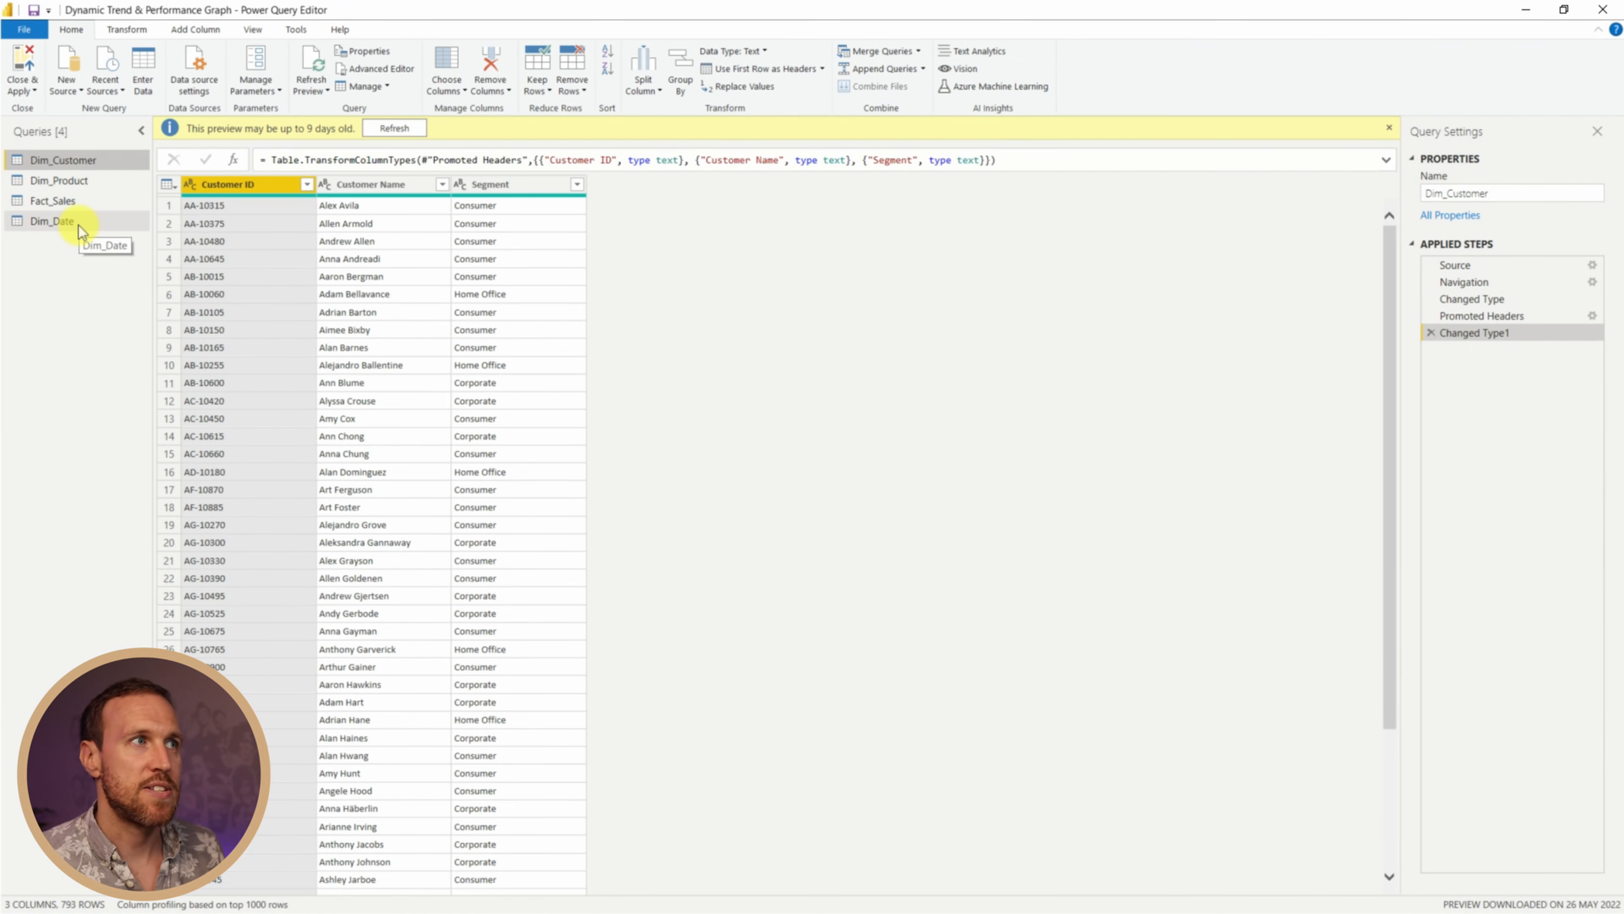
click(78, 224)
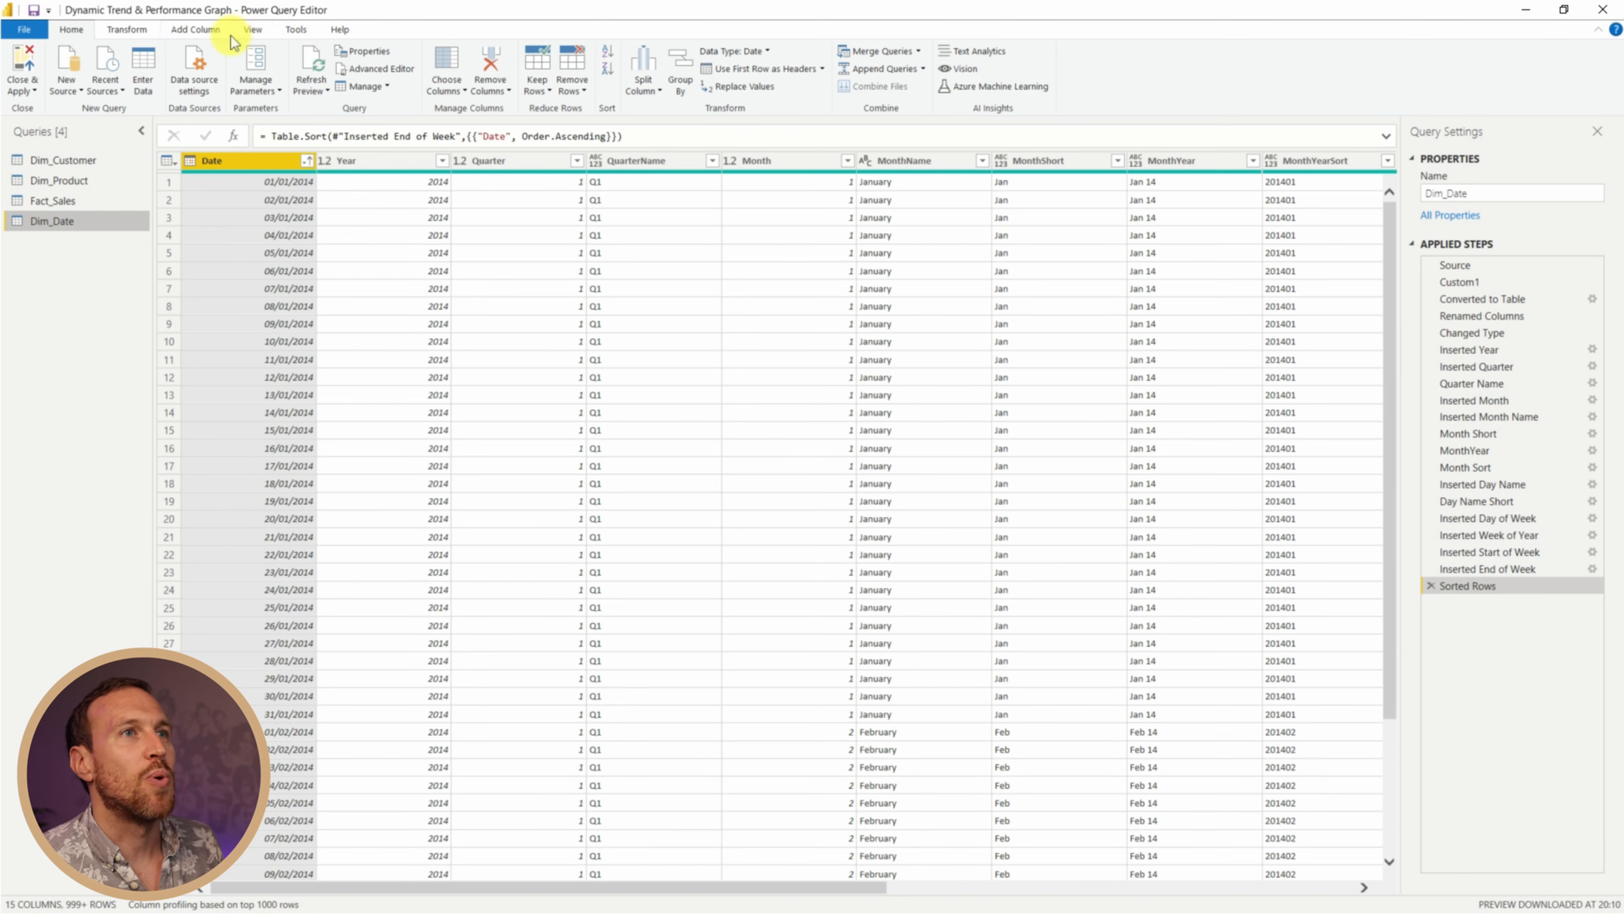
click(196, 30)
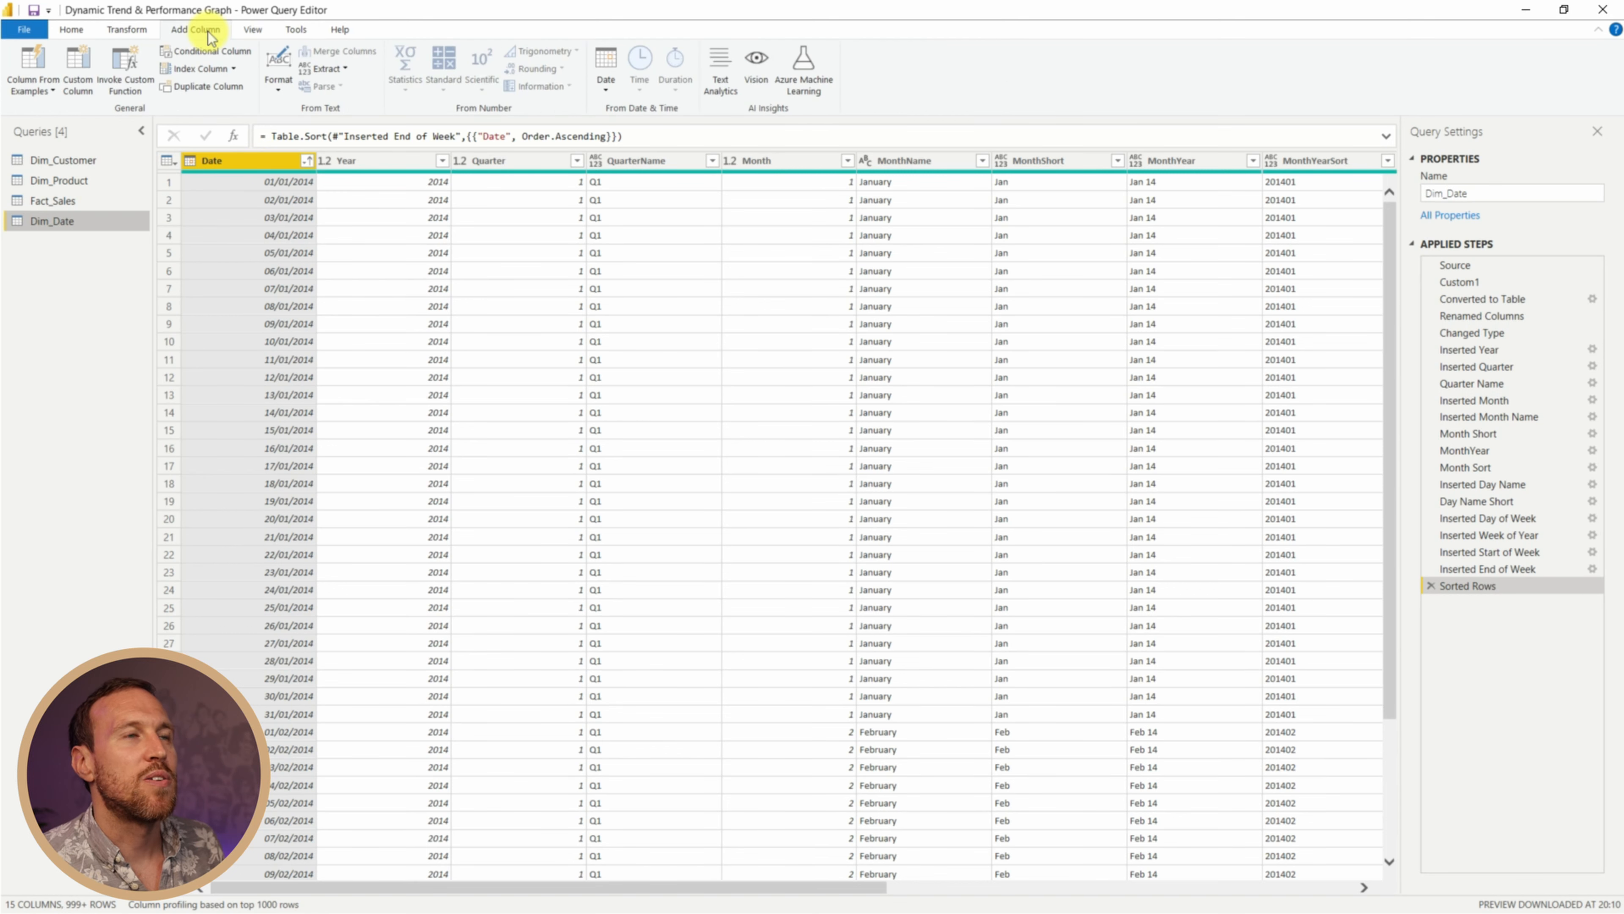
click(603, 82)
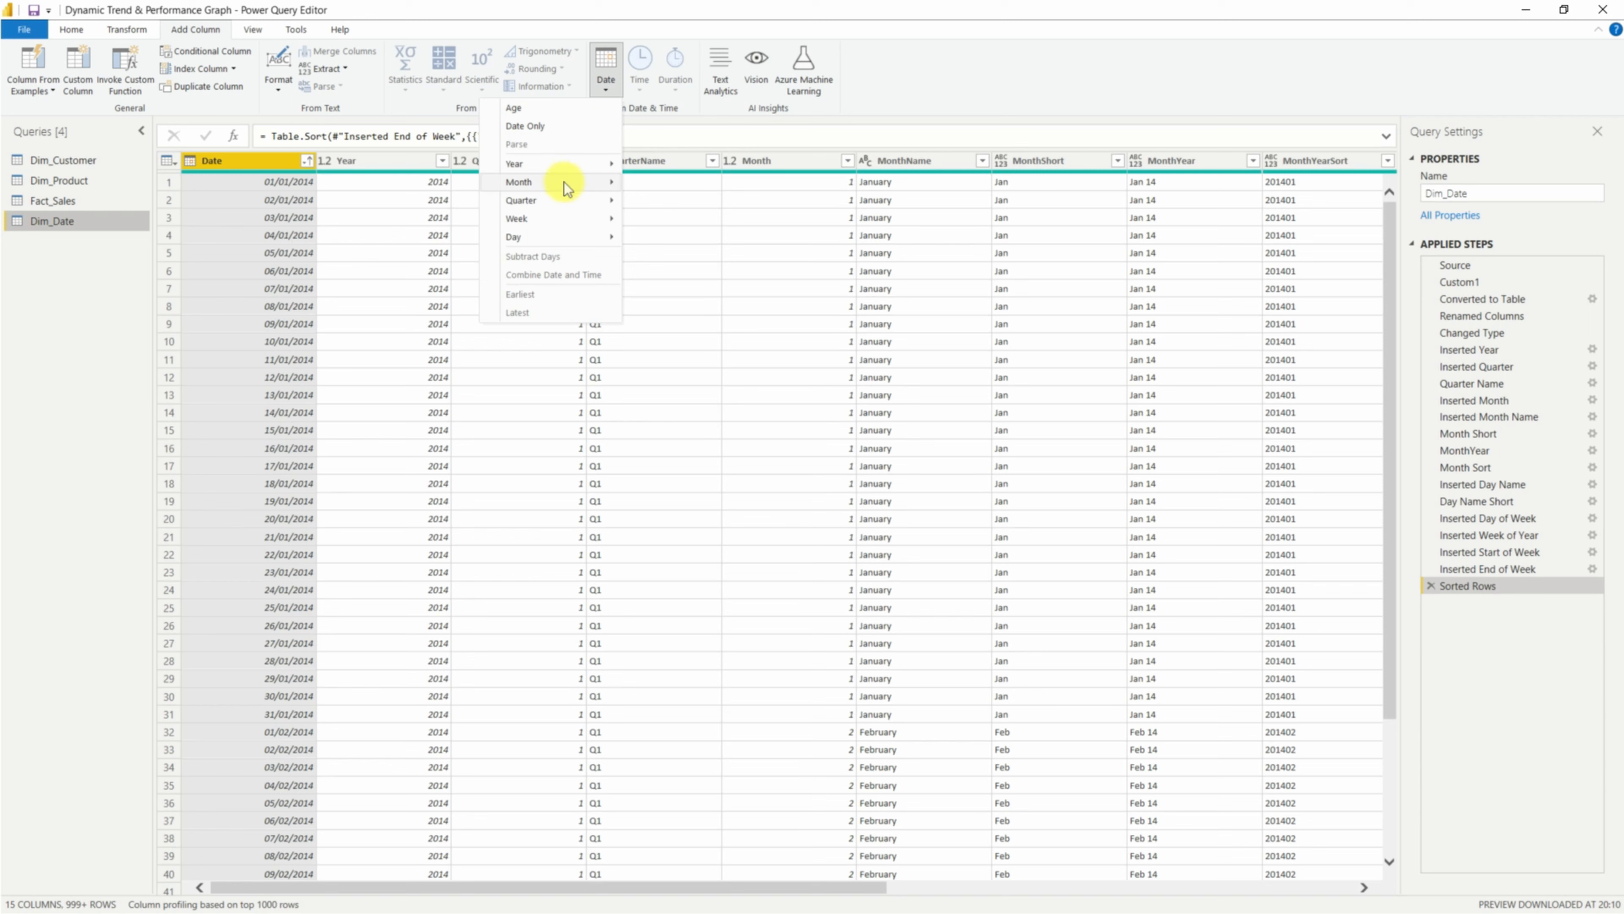
mouse_move(566, 187)
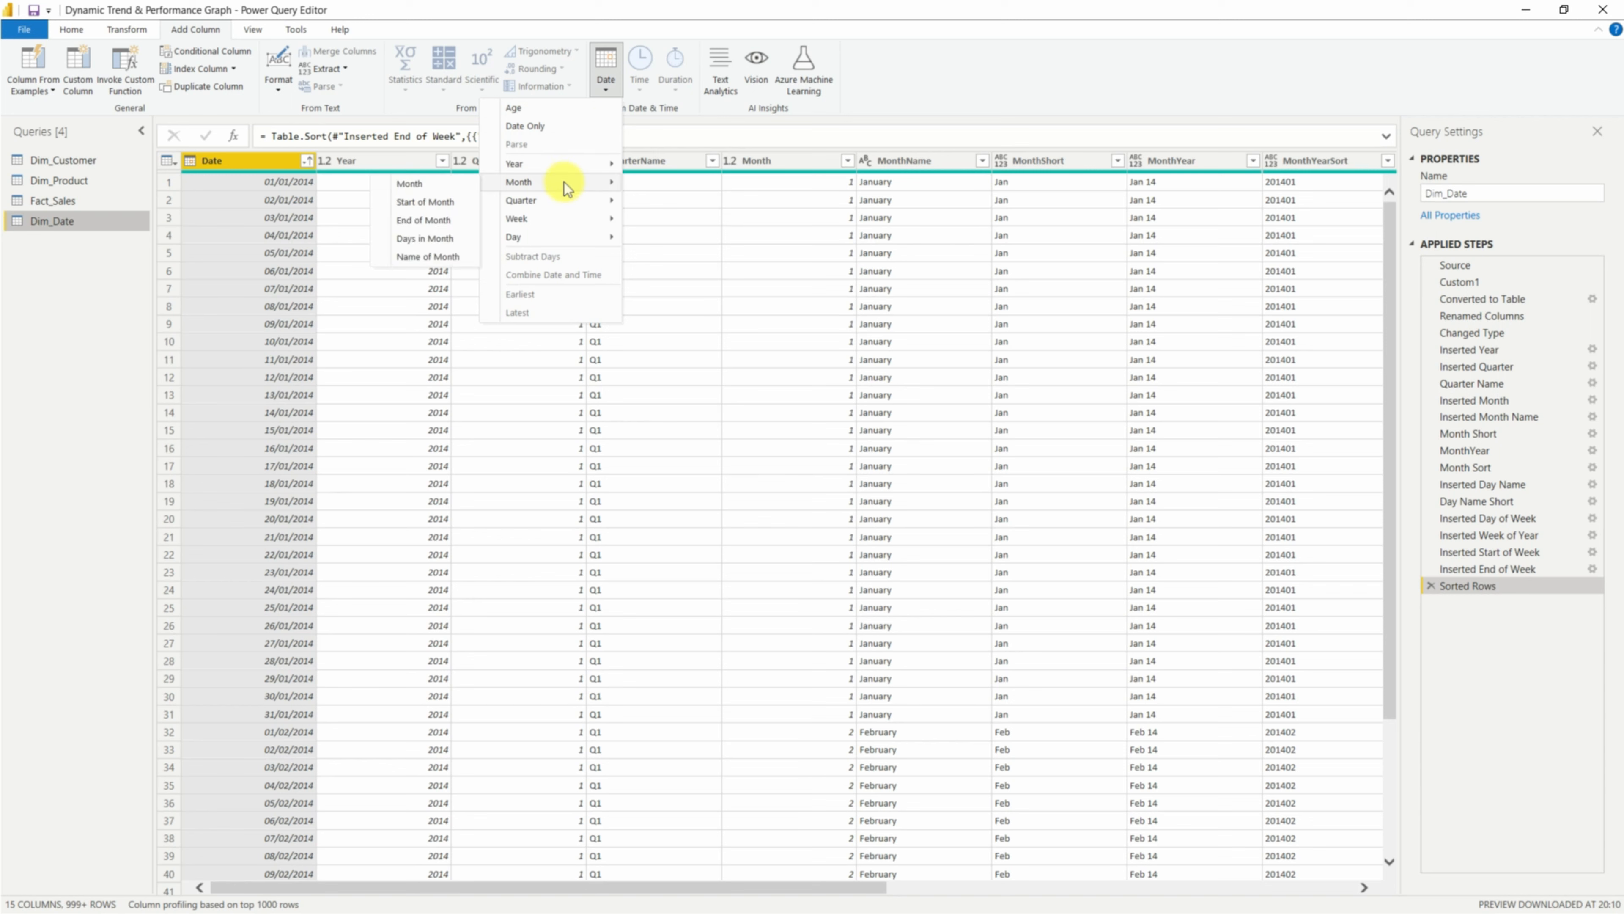
click(438, 206)
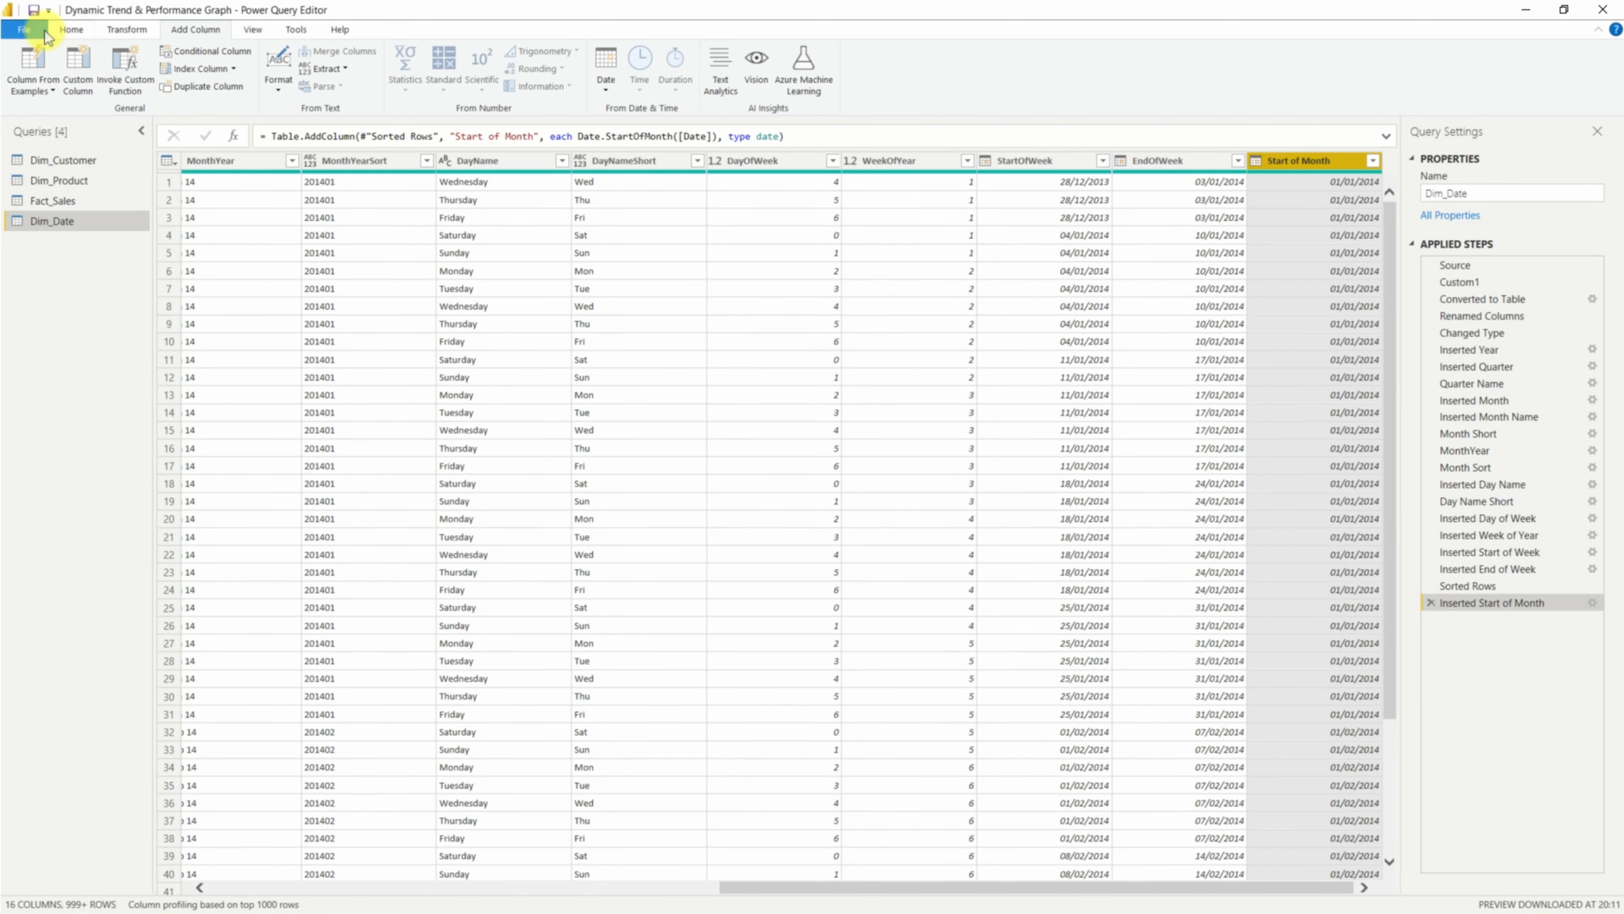
Close the Power Query Editor with the changes applied and add Start of Month above EndOfWeek on the line chart's X-axis
click(24, 29)
click(38, 57)
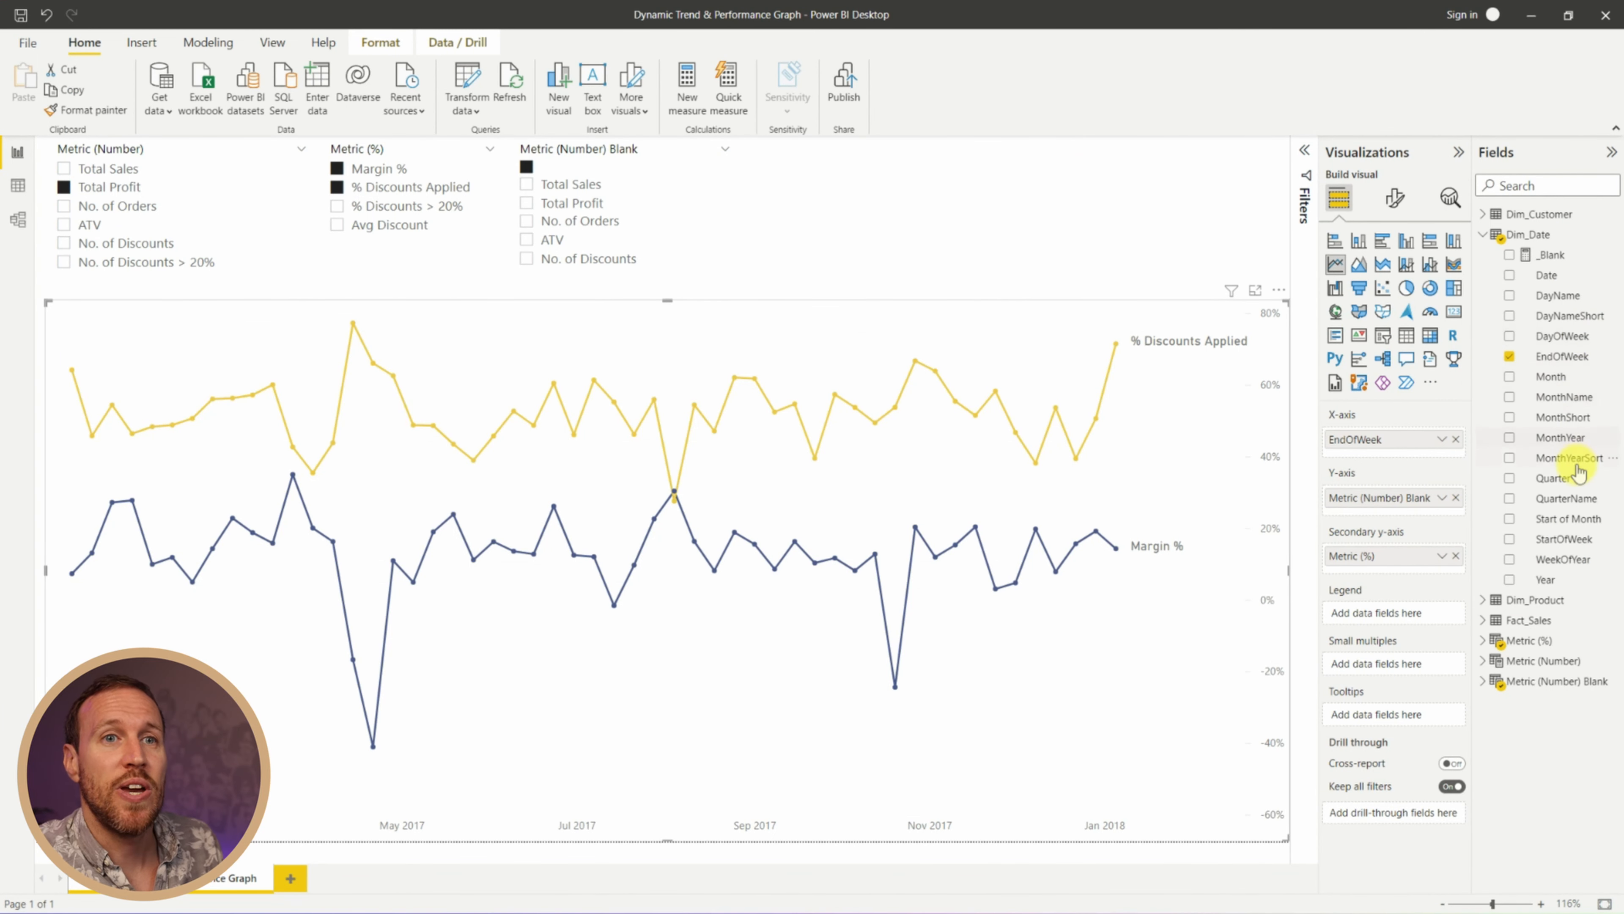
drag(1483, 456, 1441, 440)
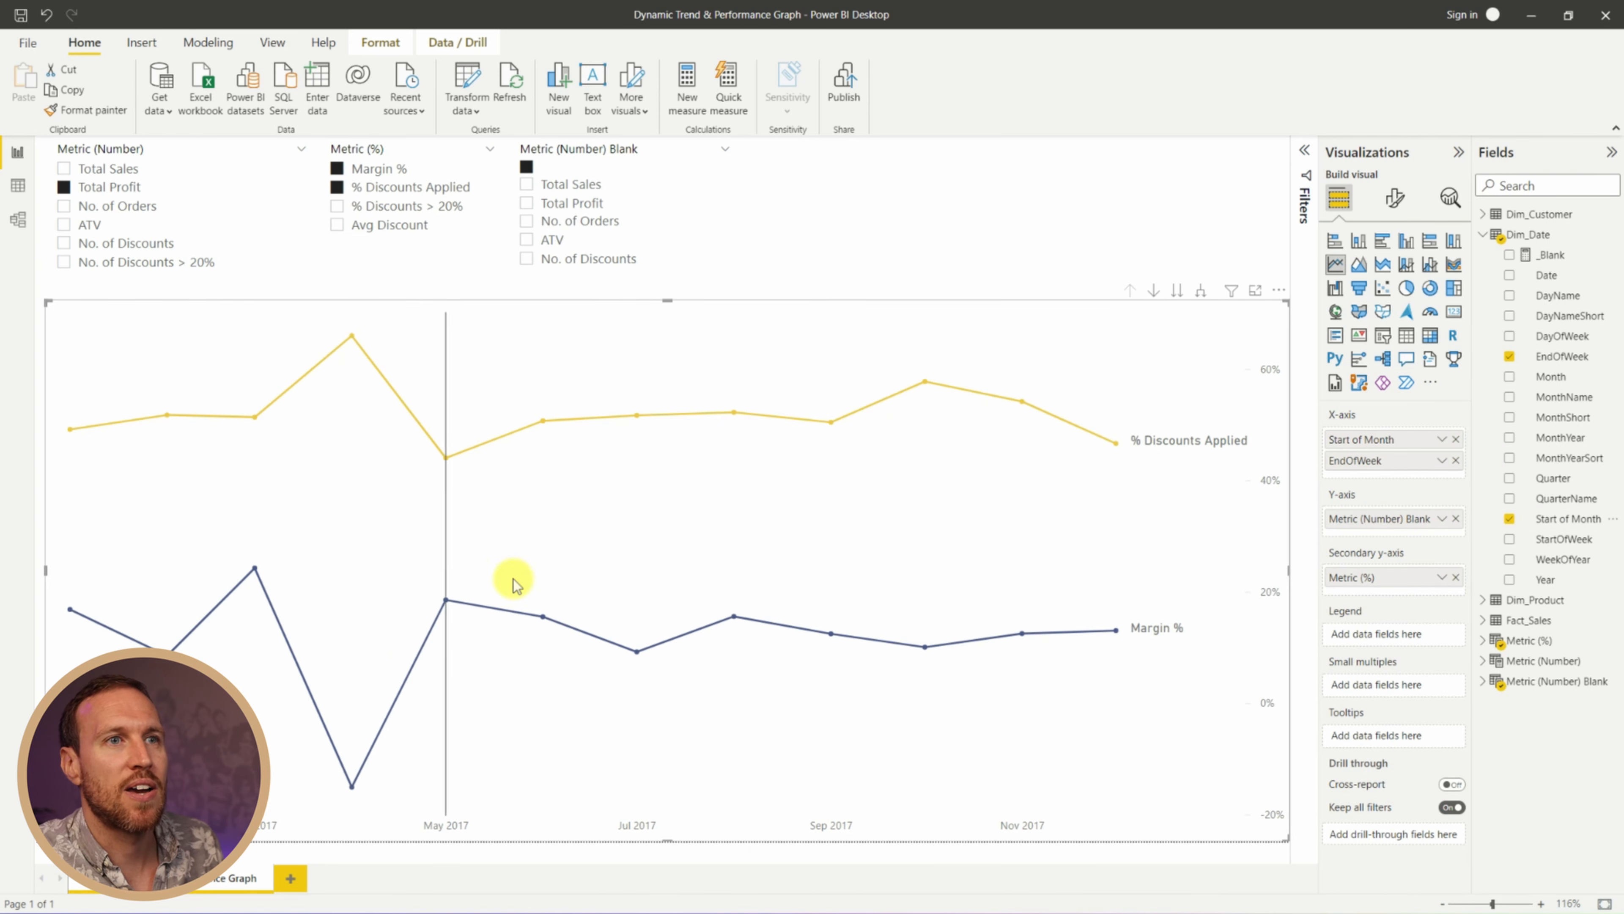
Add an X-axis constant line to the line chart and set its date value to 12/07/2017
click(1450, 198)
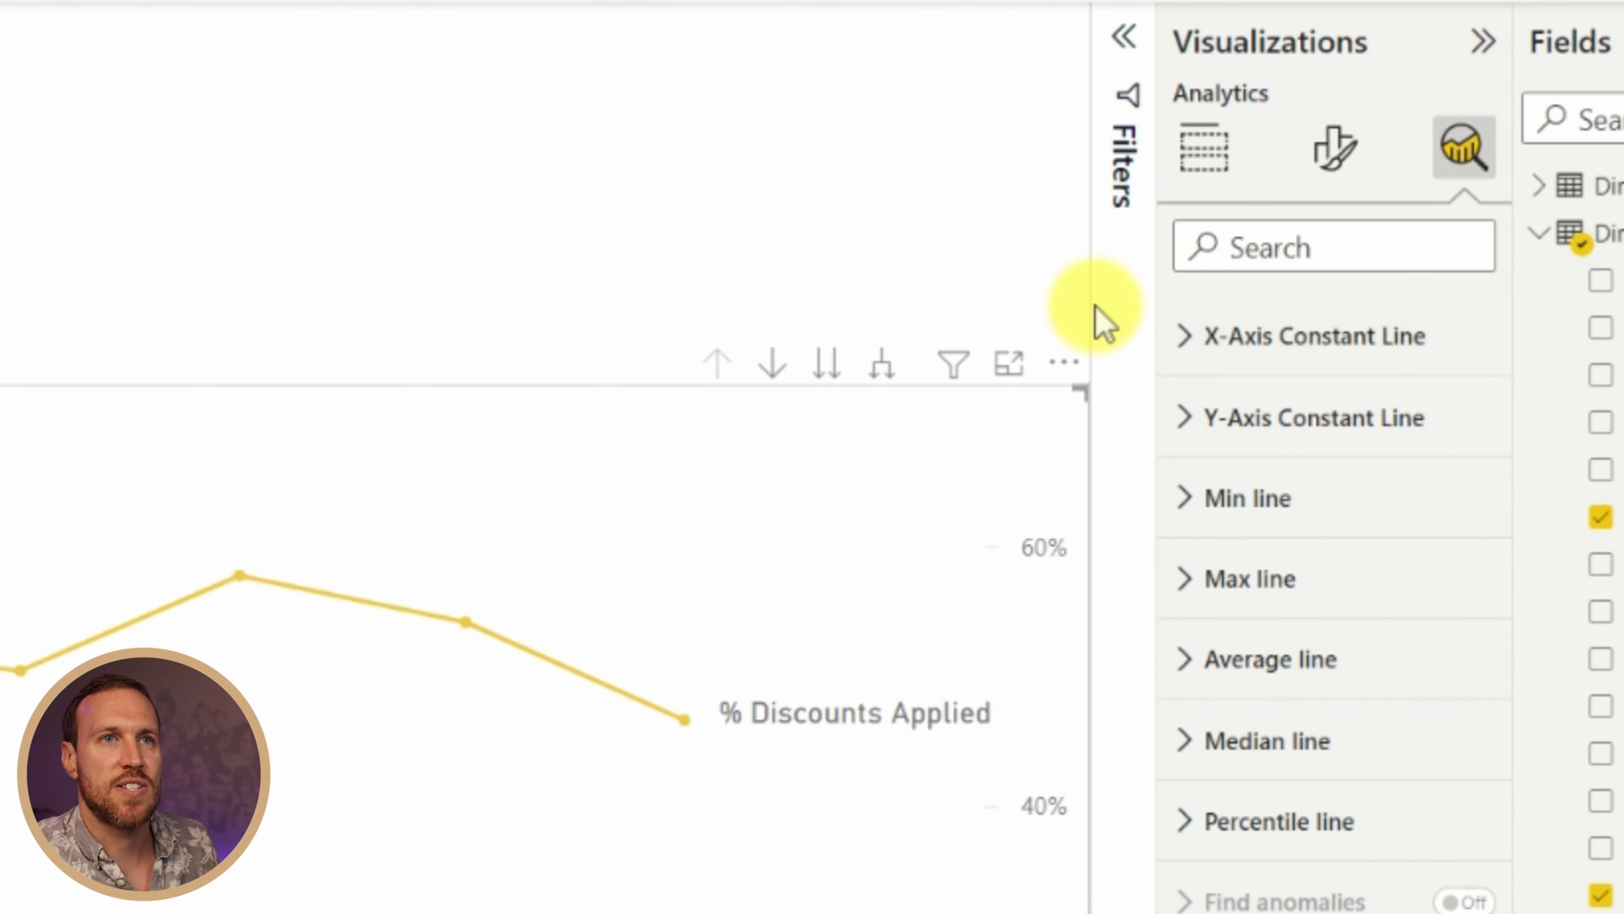
click(1189, 340)
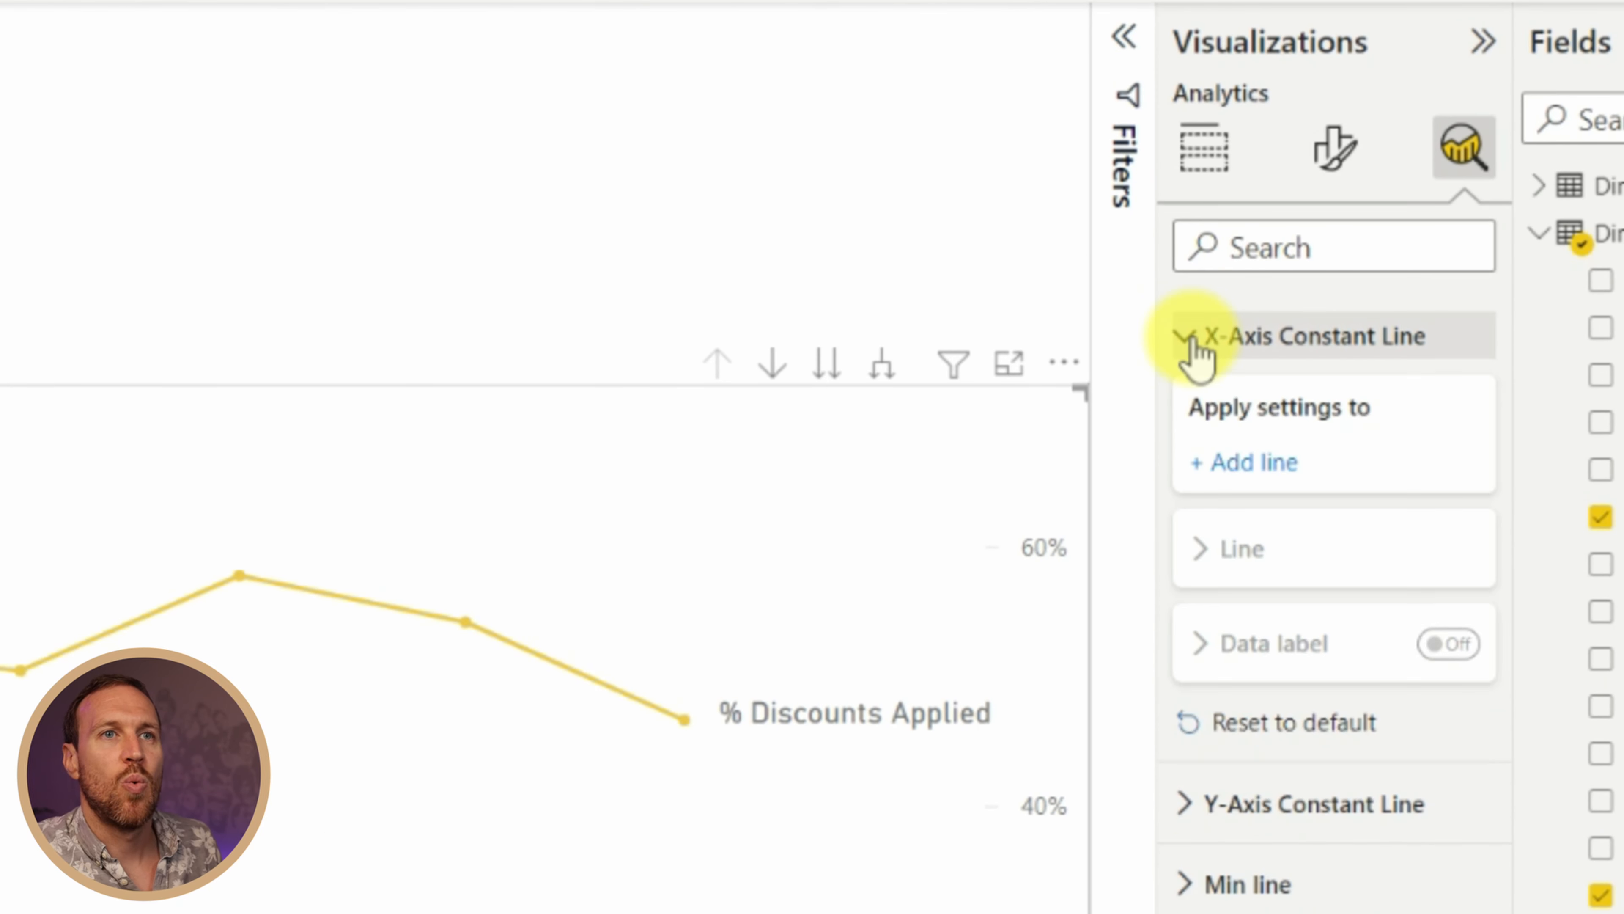
click(1257, 466)
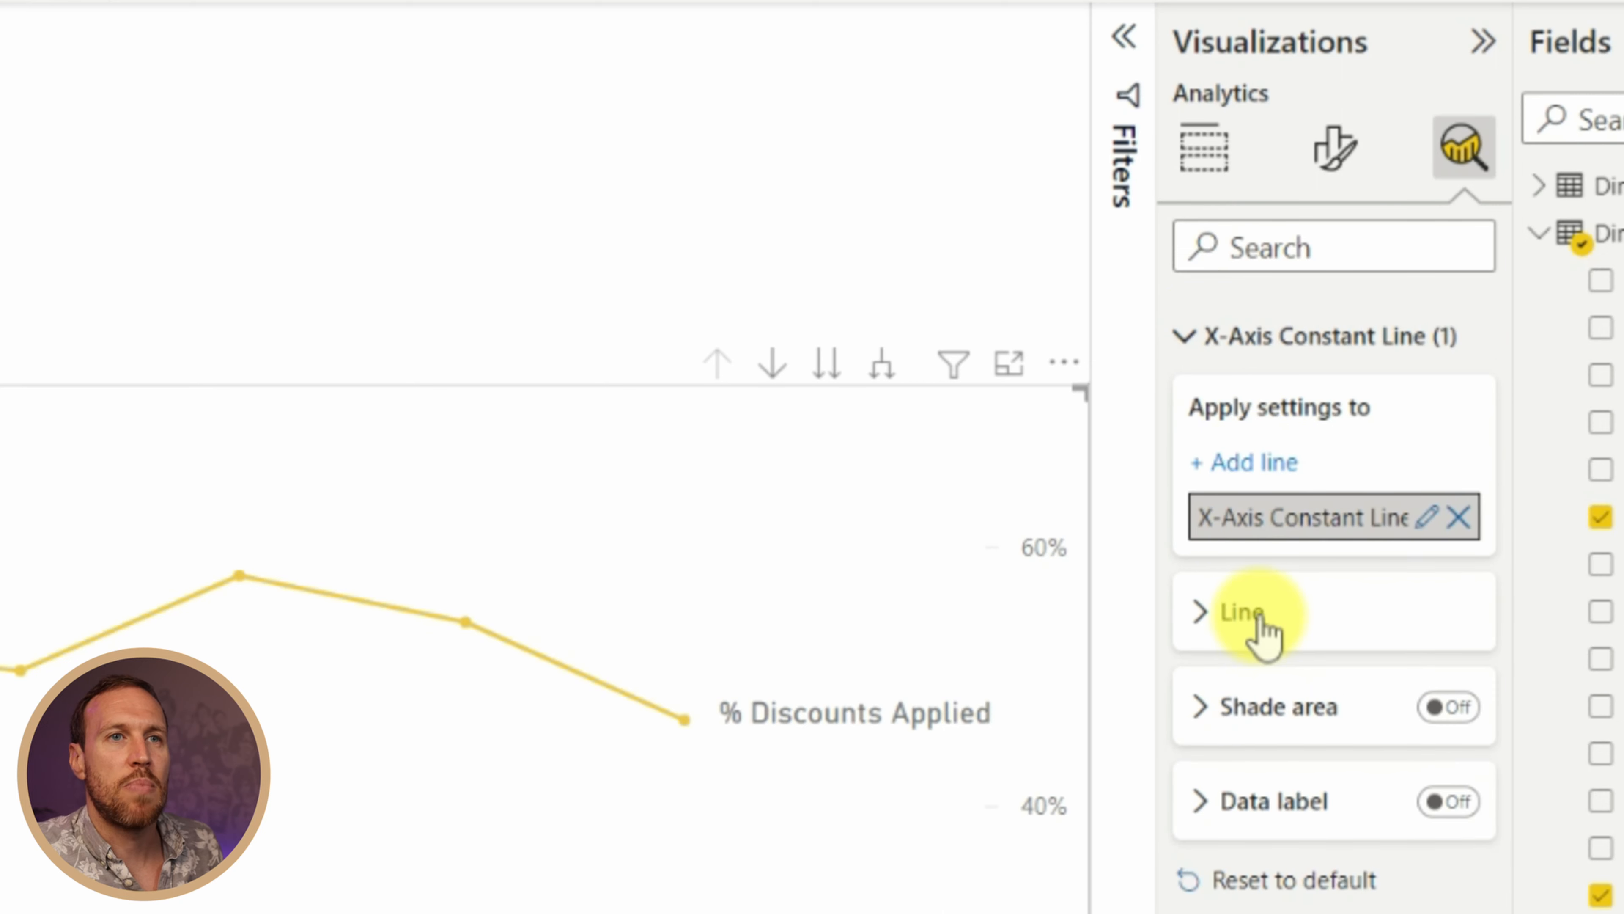
click(1250, 614)
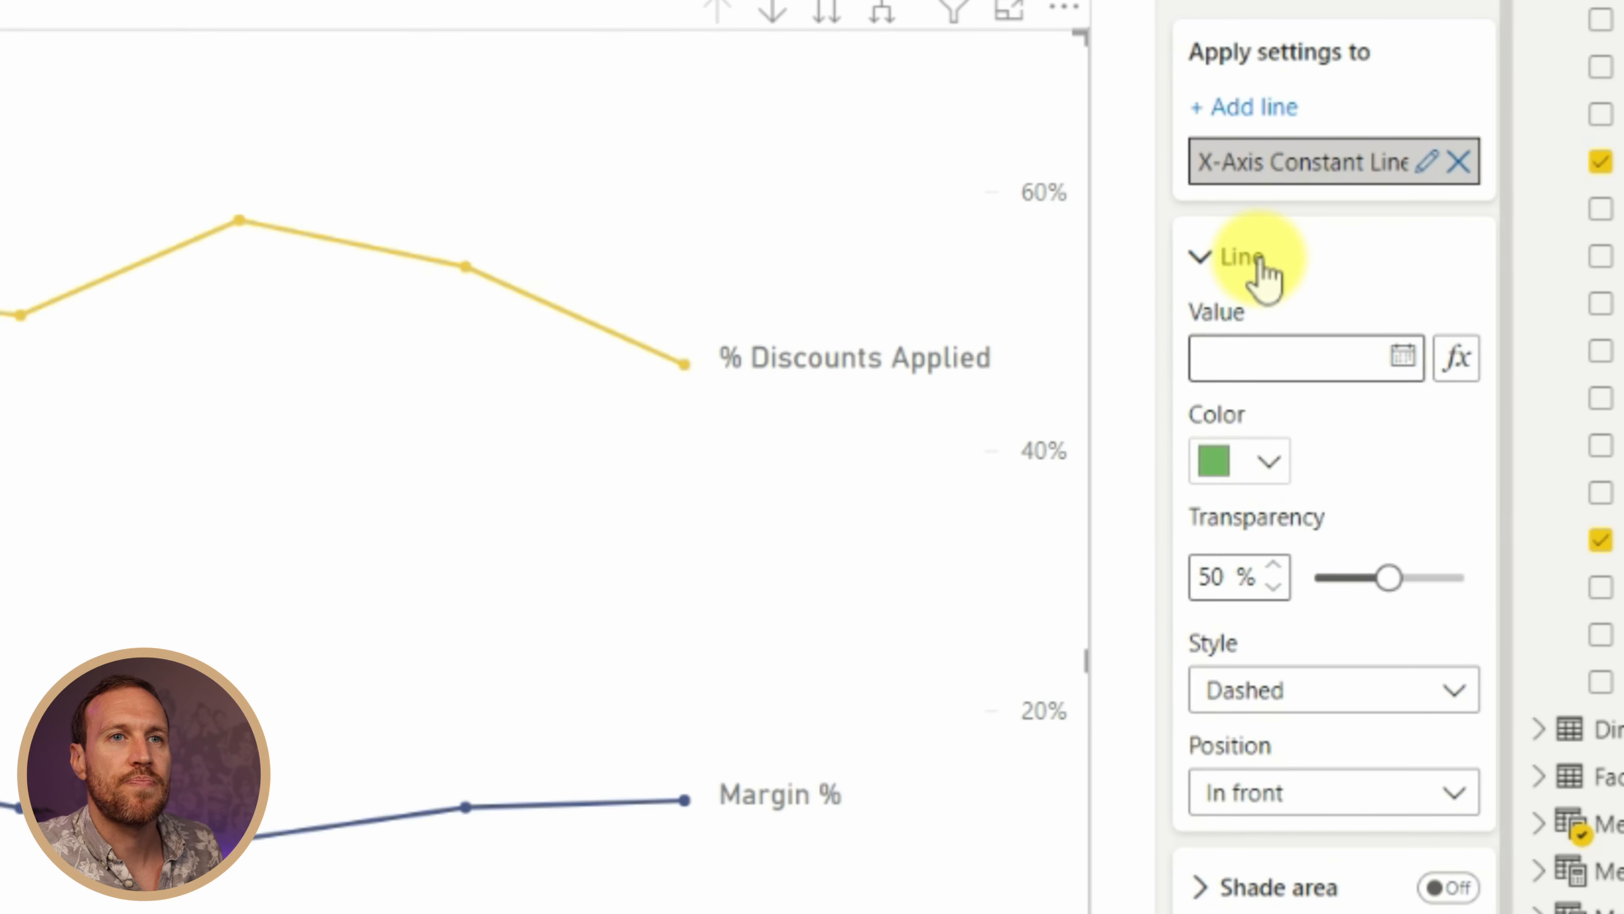
click(1402, 355)
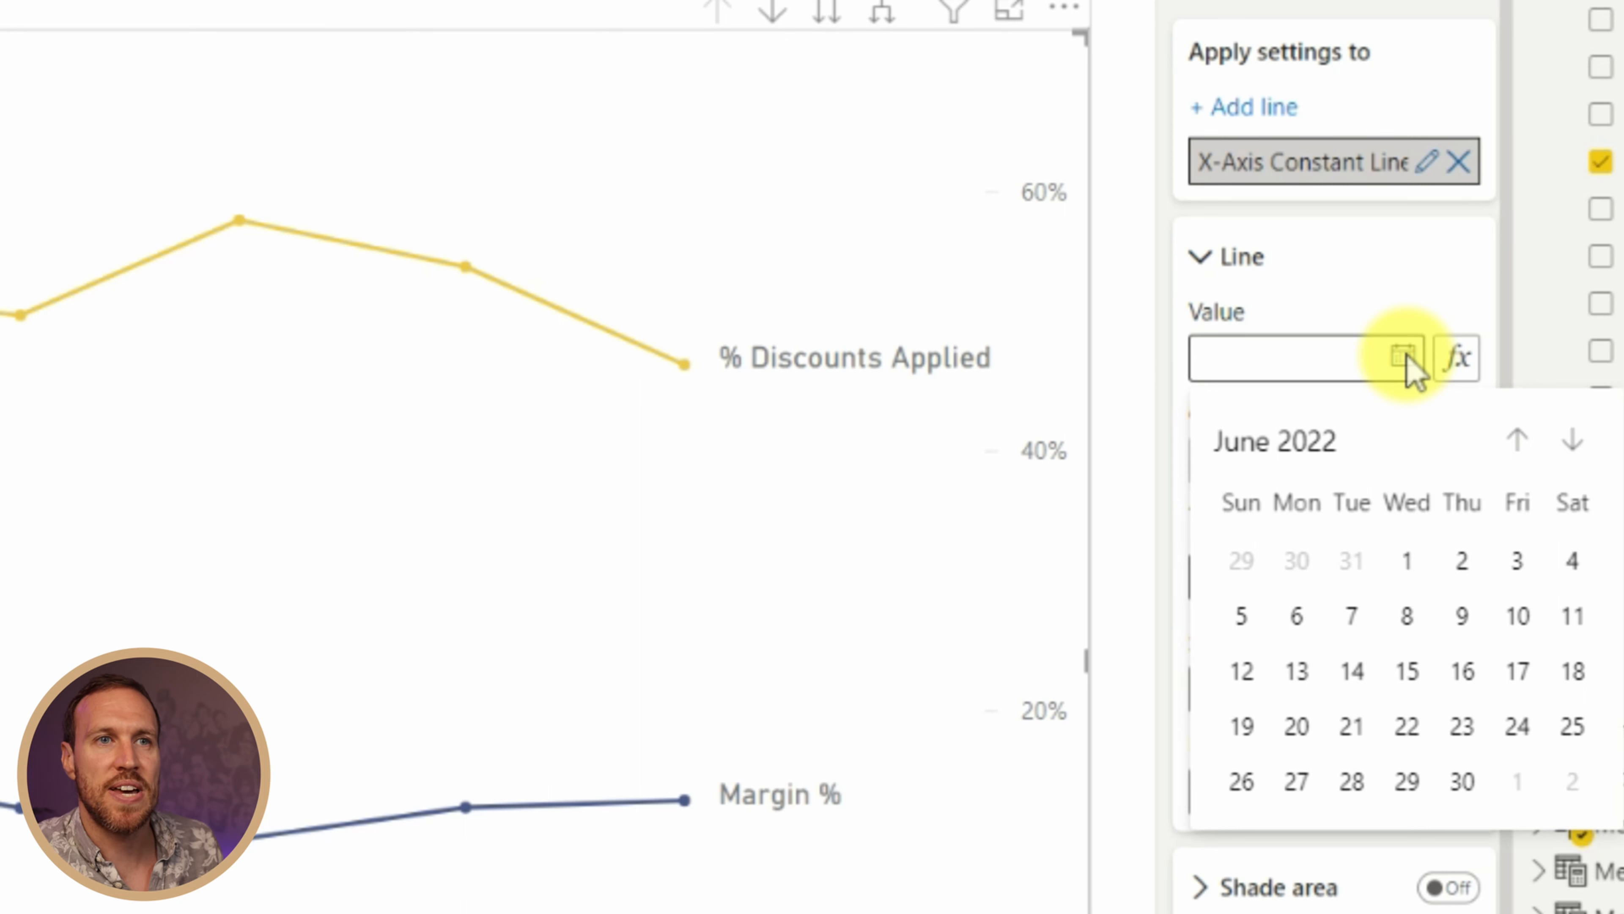
click(1293, 448)
click(1469, 624)
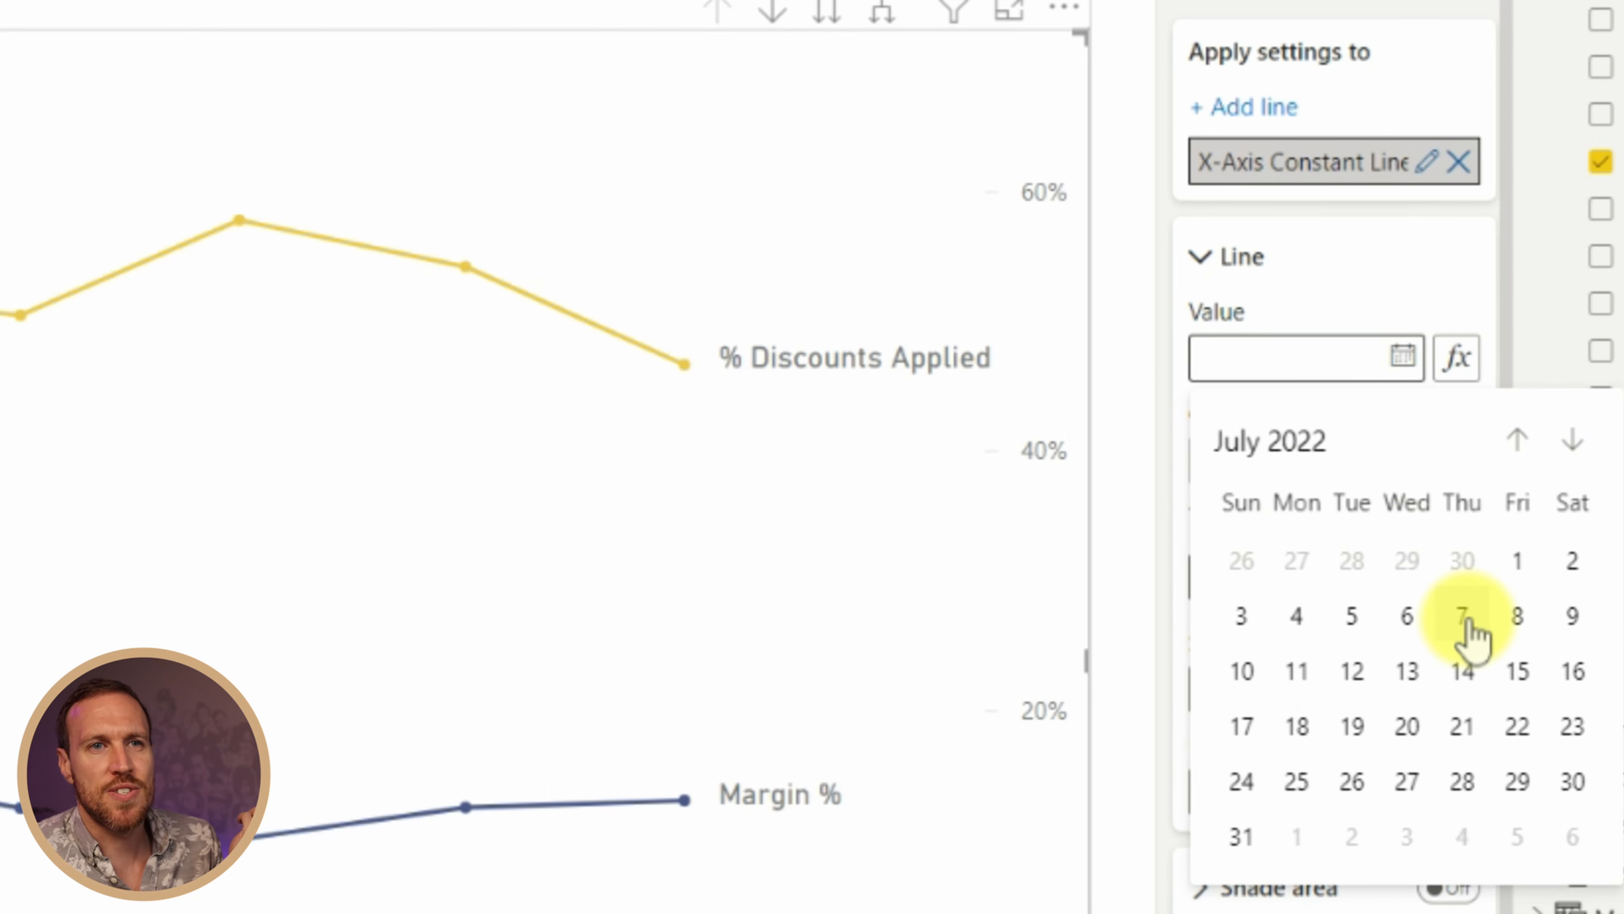
click(1347, 673)
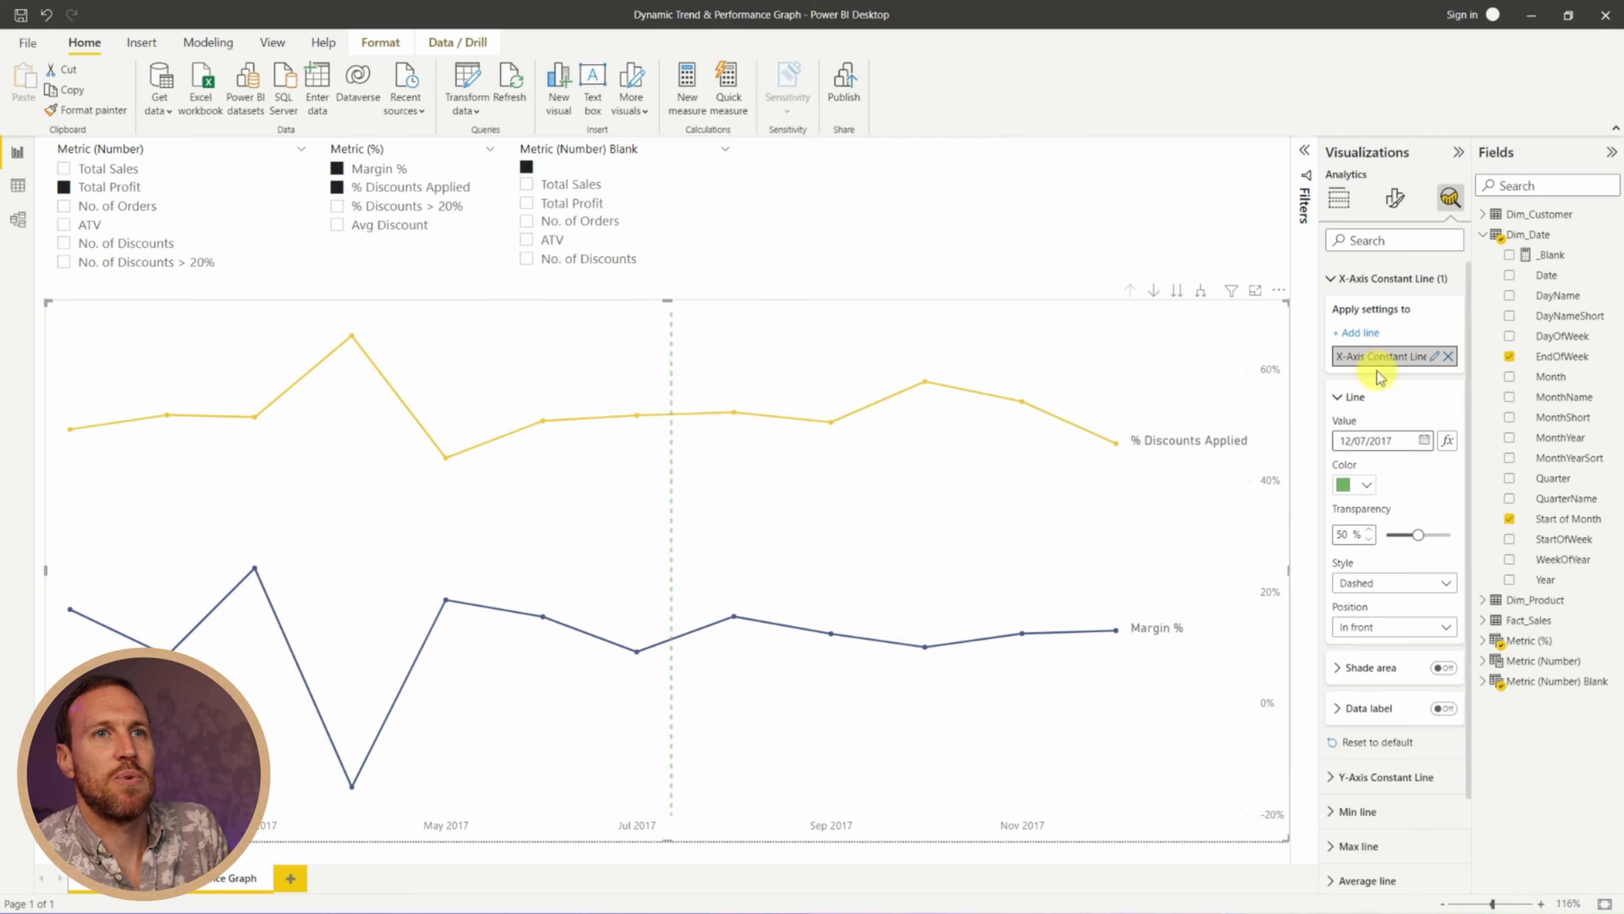
Check the constant line at the EndOfWeek level, return to Start of Month, and select ATV in the Metric (Number) Blank slicer
click(1183, 287)
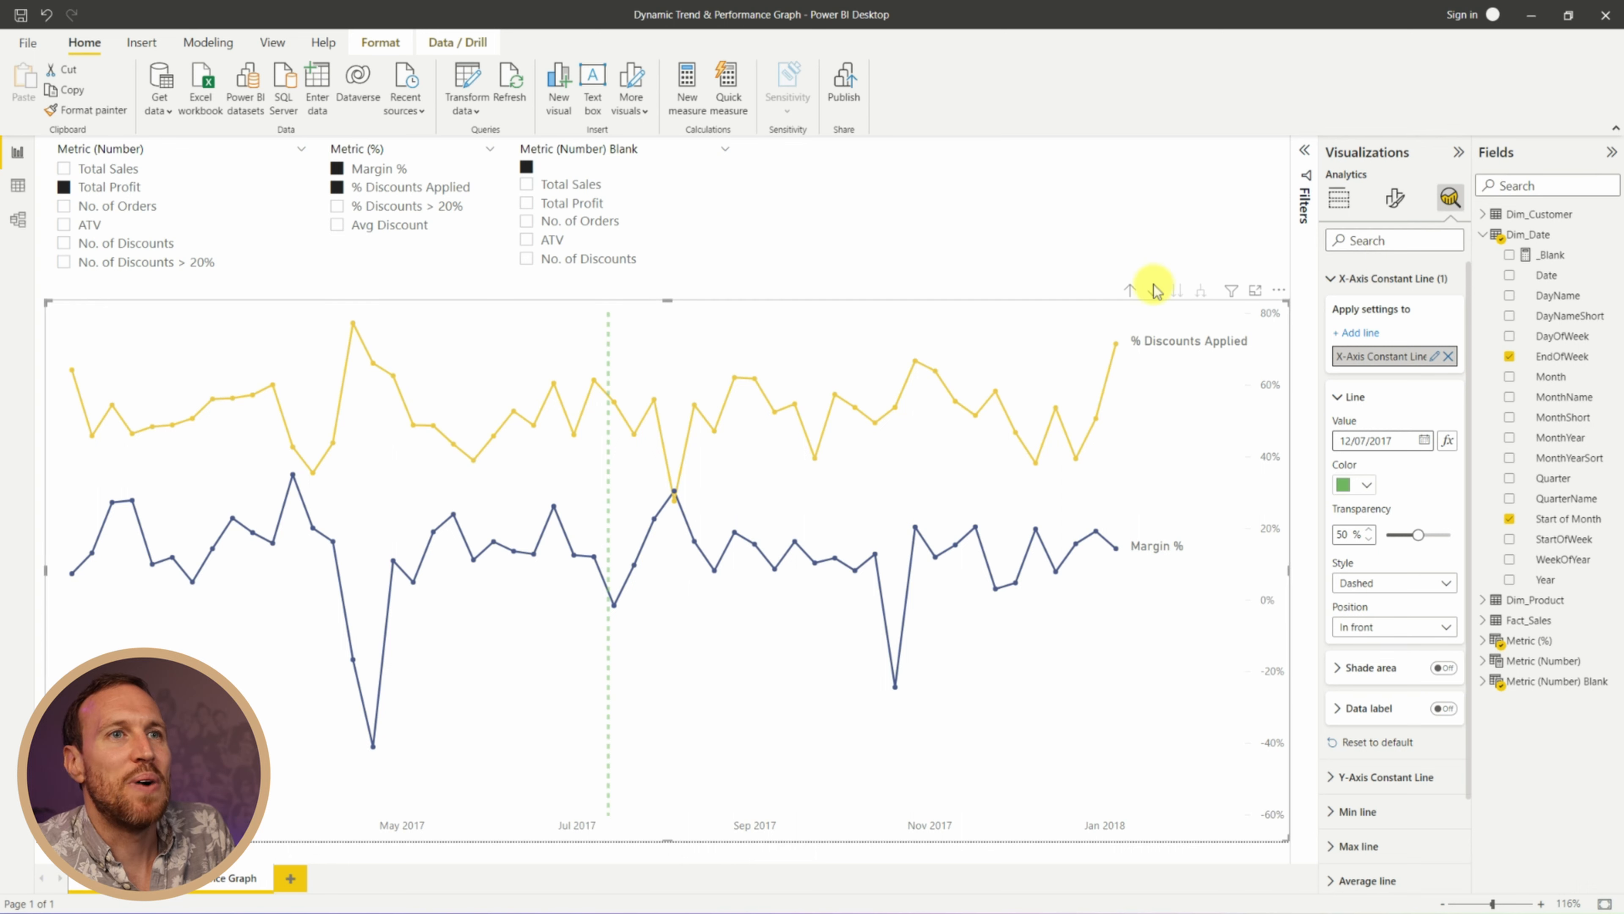
click(1129, 292)
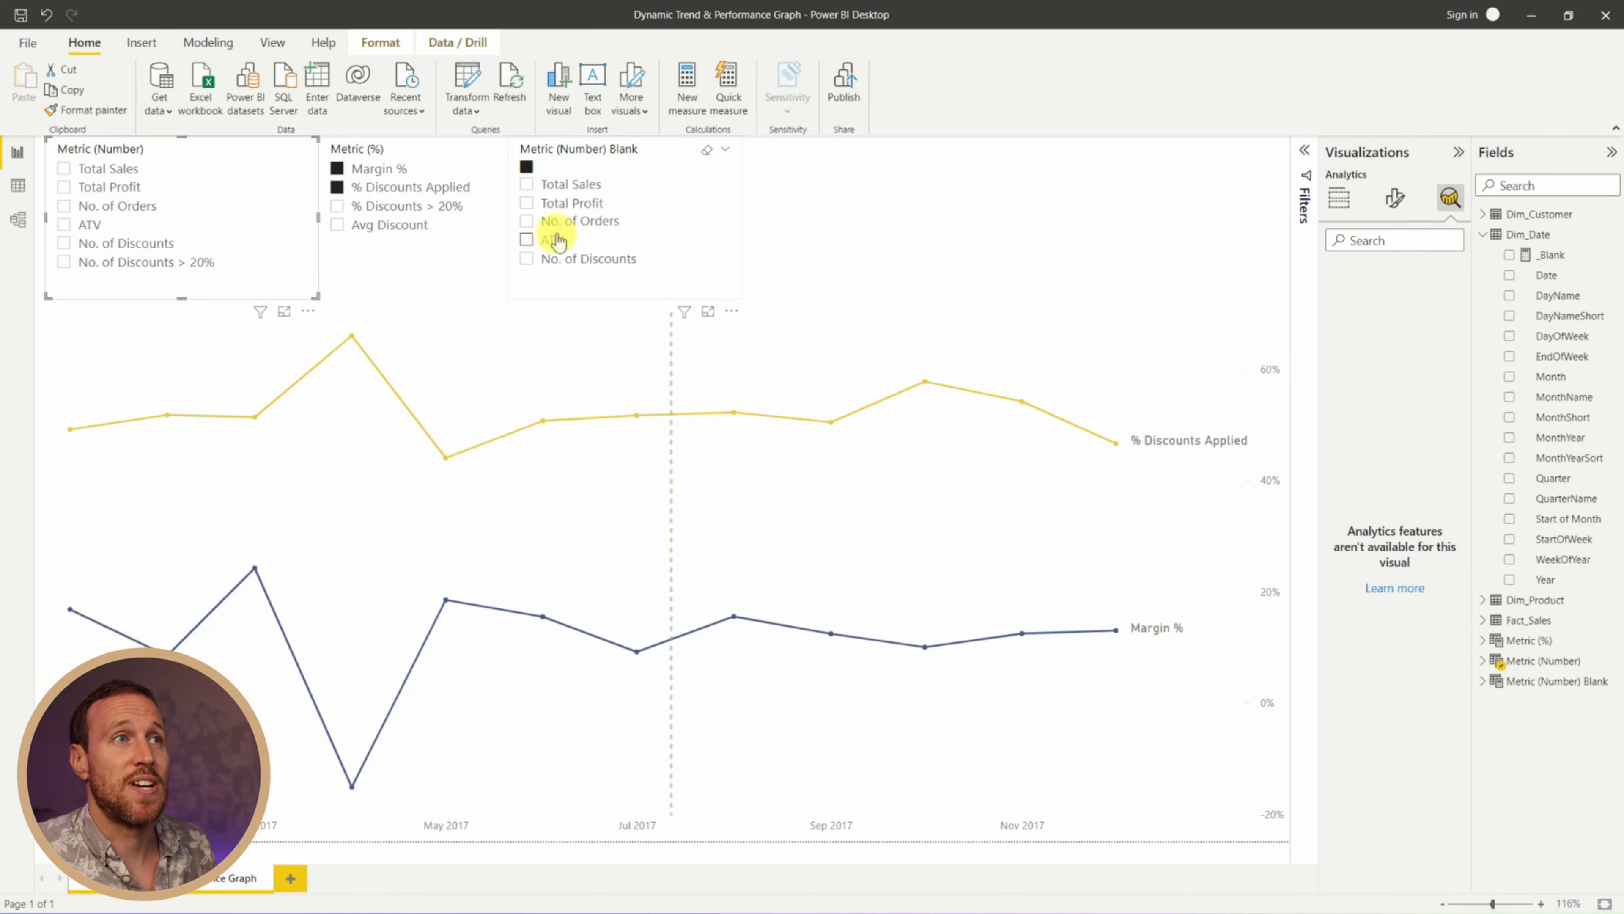
click(527, 241)
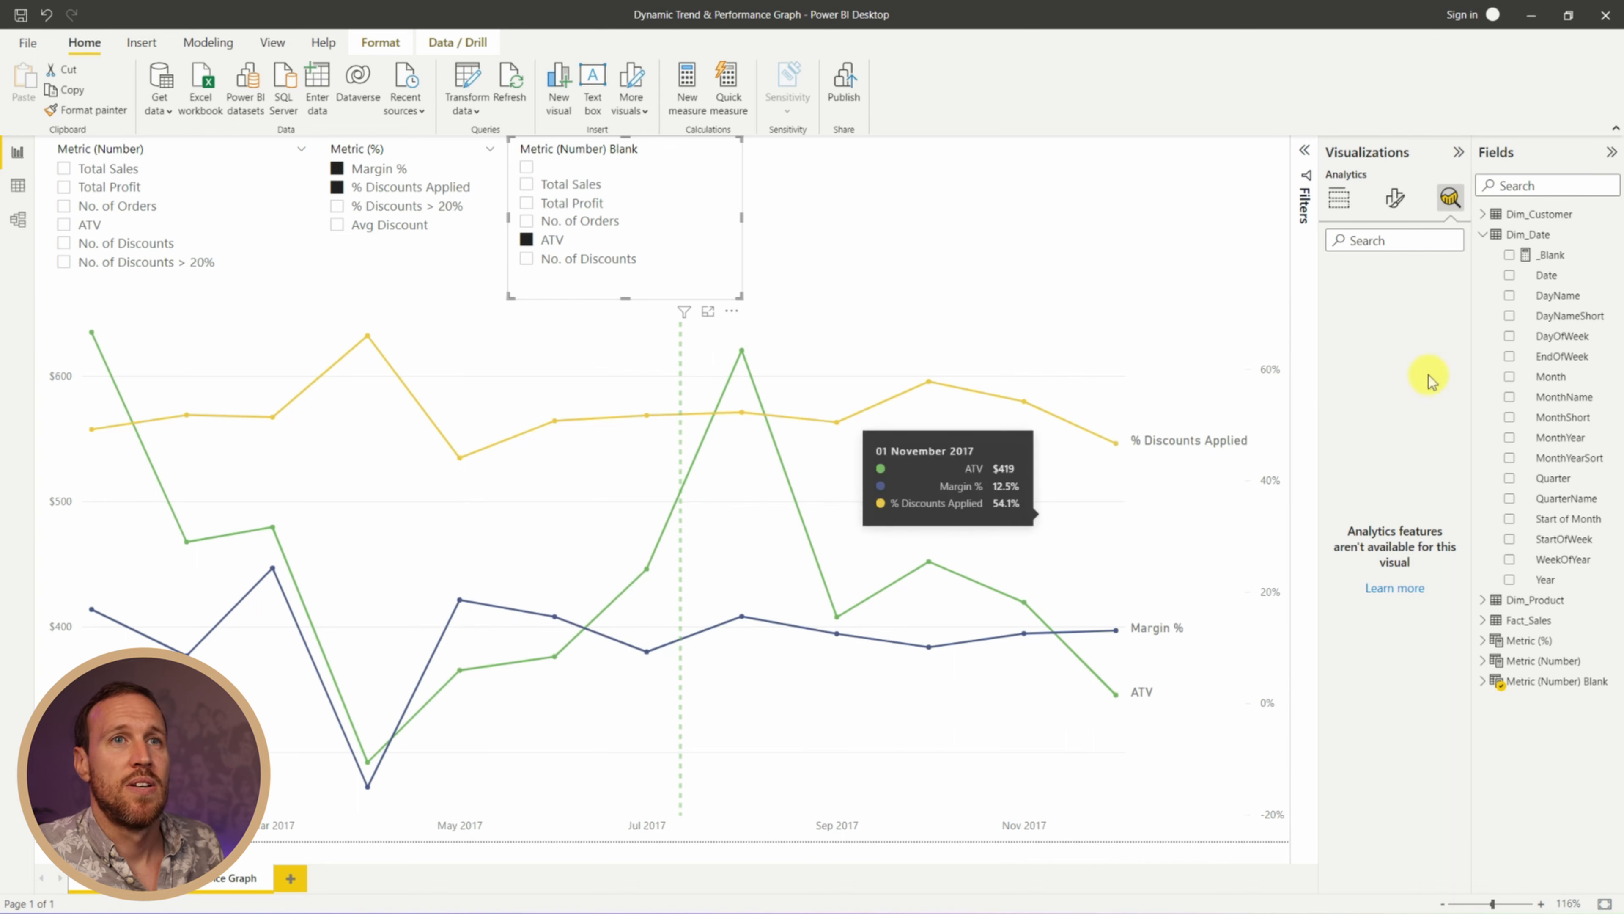
Set the X-axis constant line's date to 12/05/2017 and return the Metric (Number) Blank slicer to its blank option
click(1156, 342)
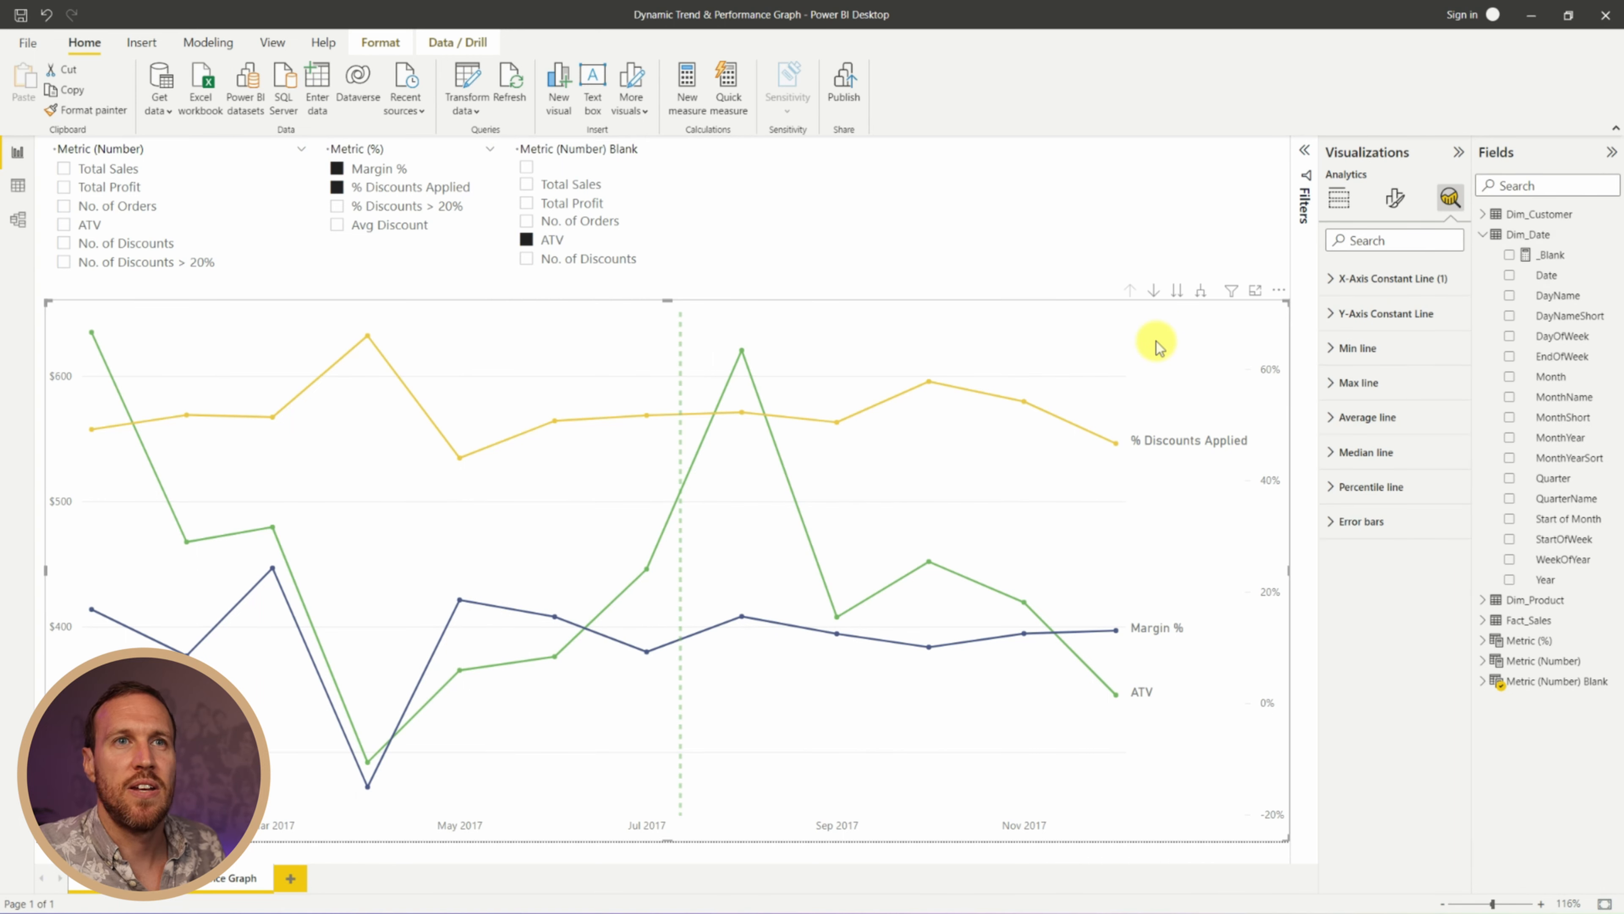
click(1352, 279)
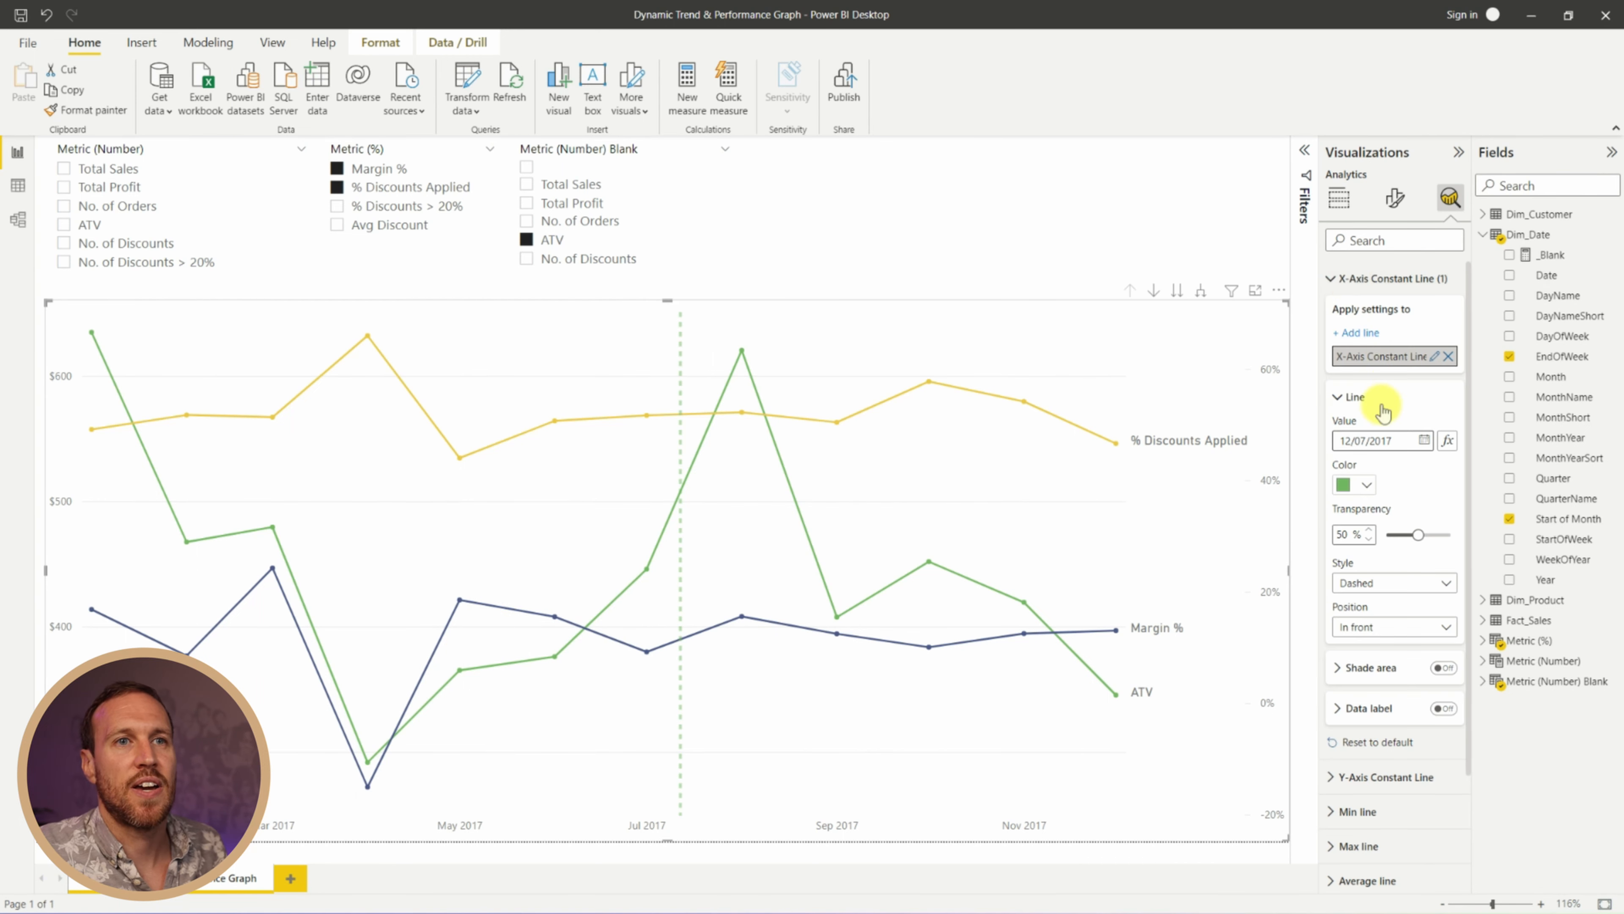
click(1360, 439)
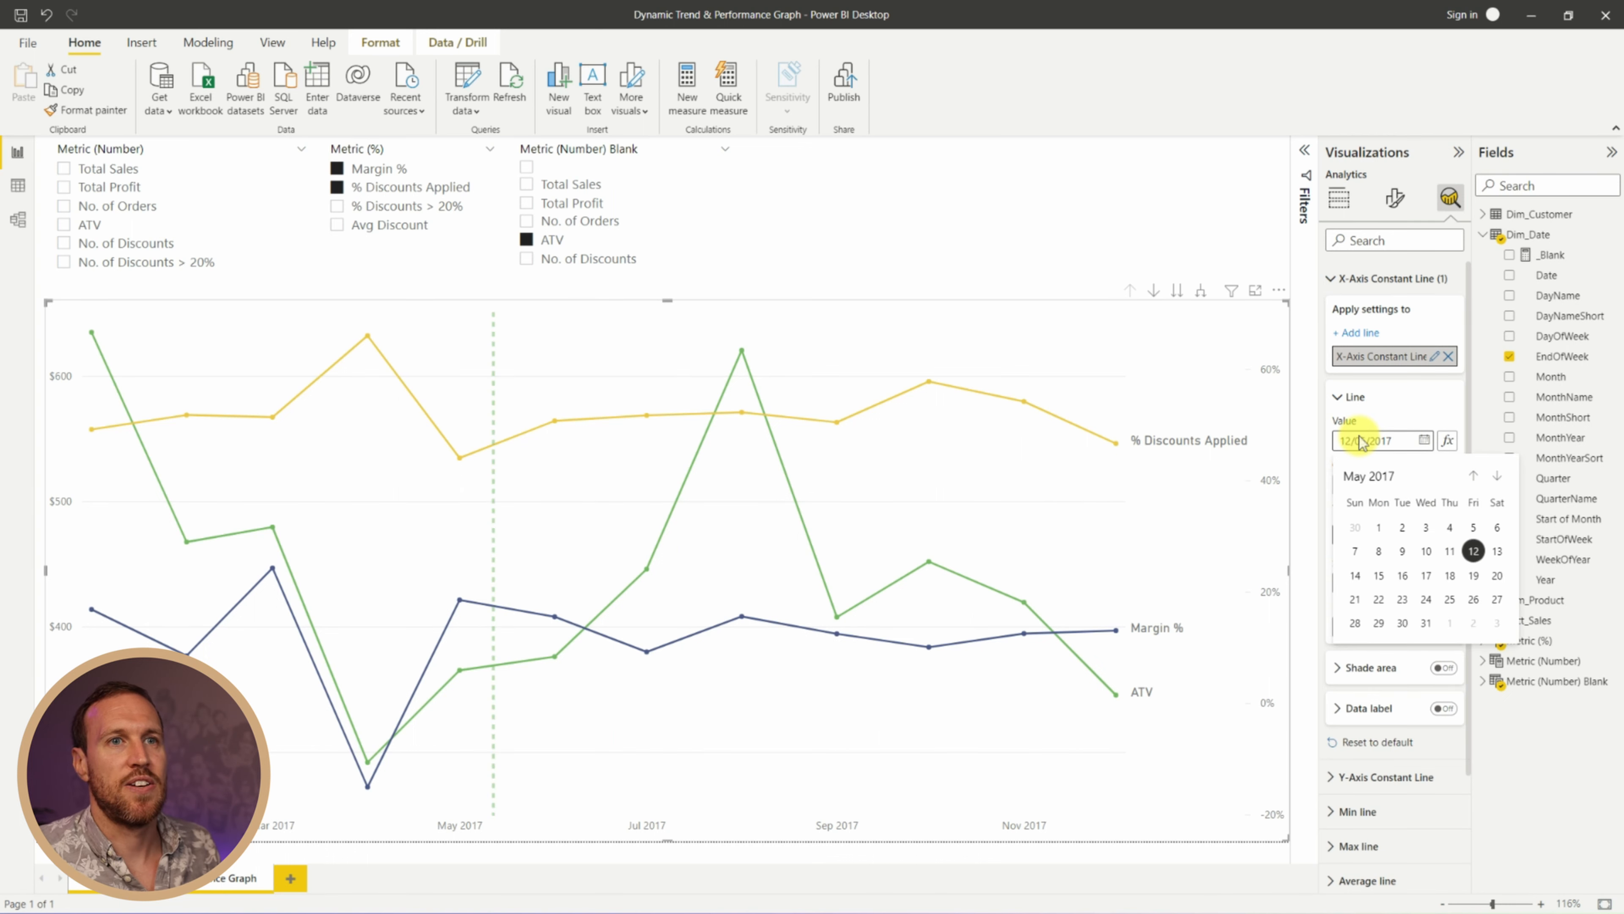
click(1416, 399)
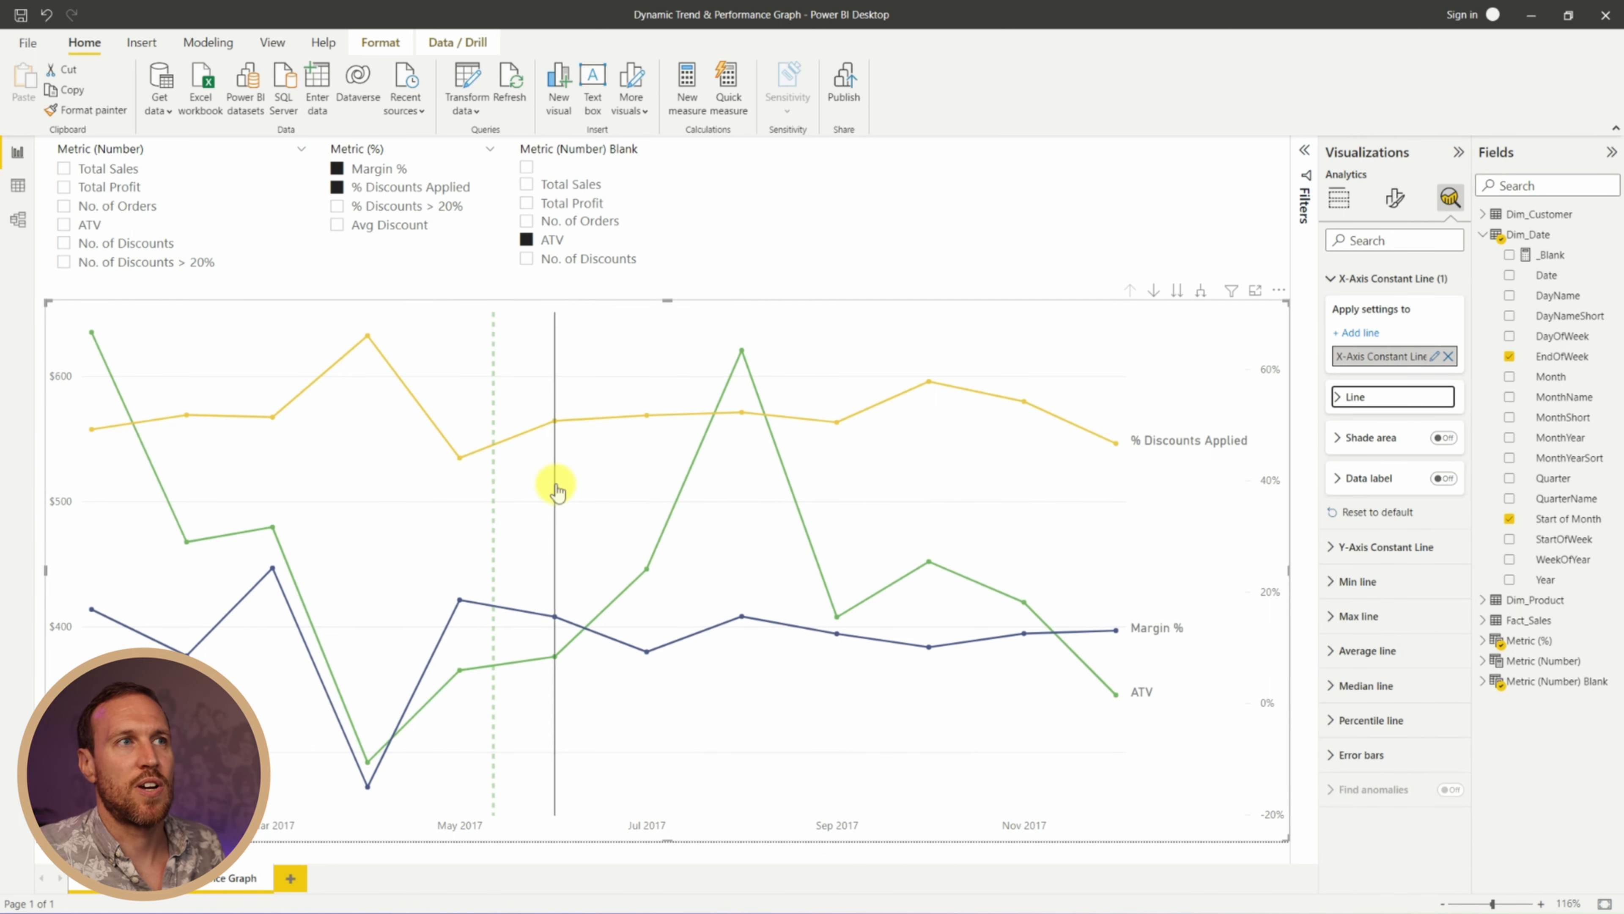
click(526, 167)
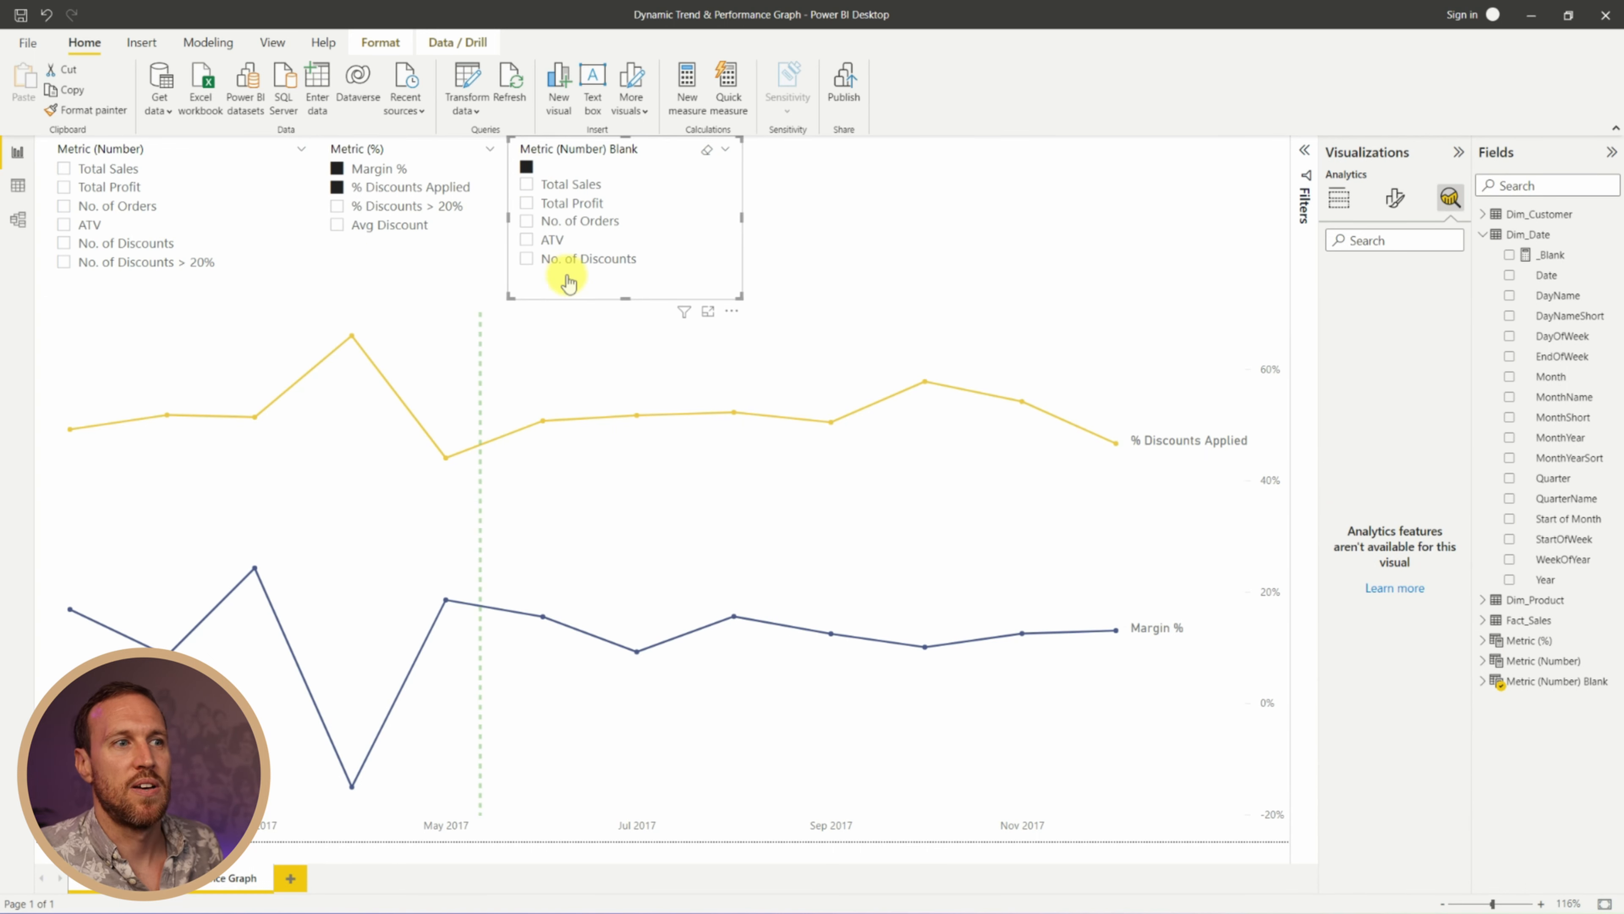
mouse_move(820, 483)
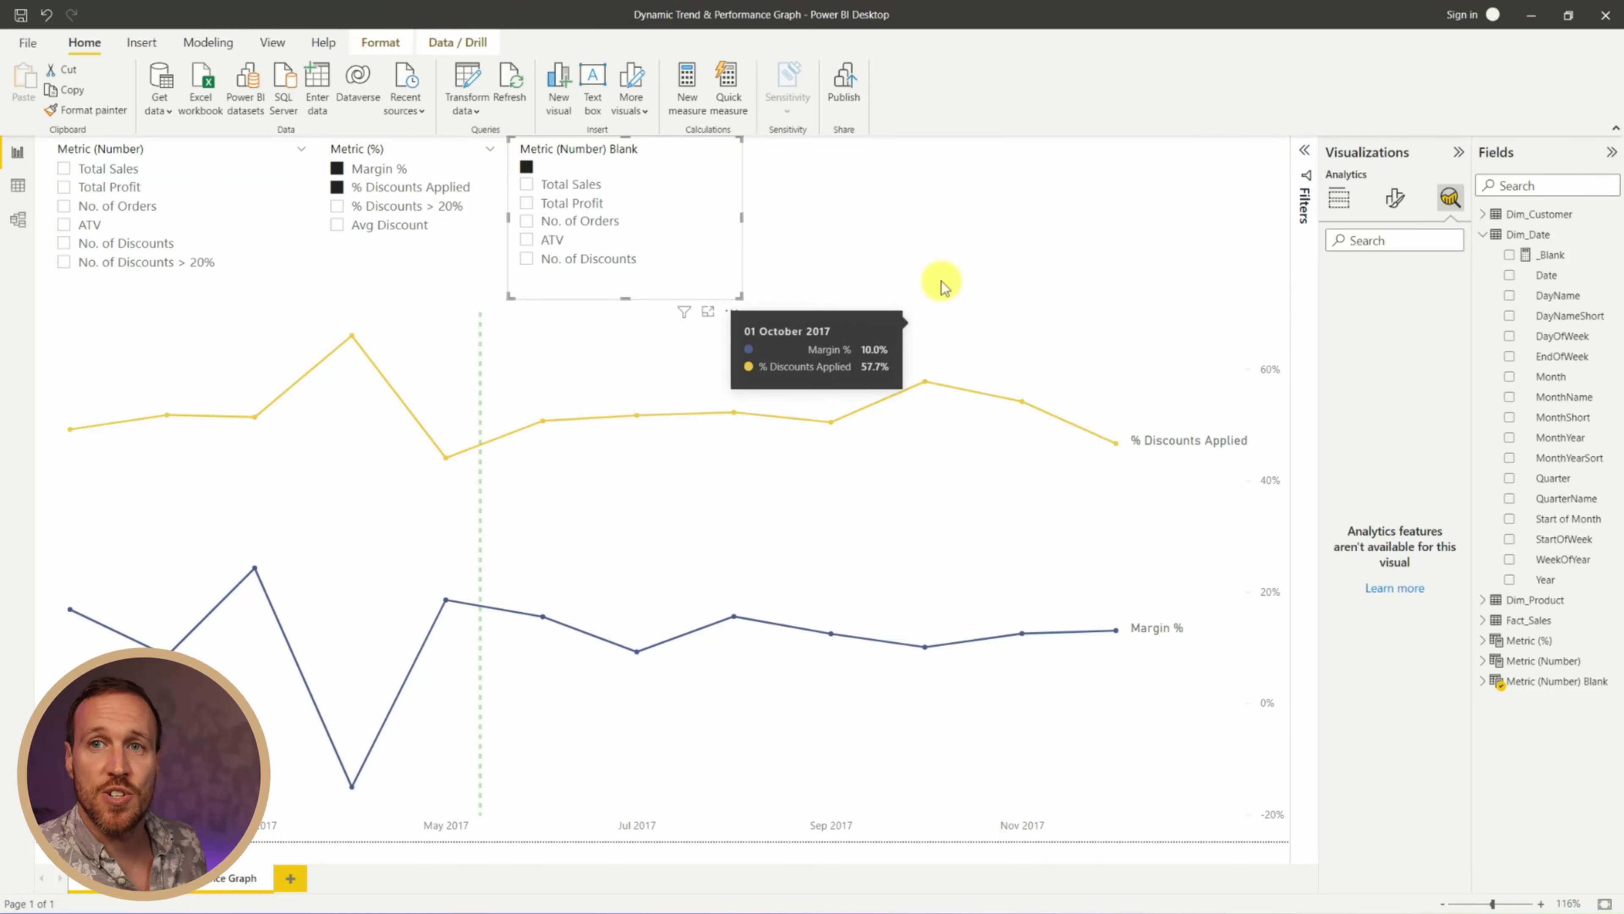
In the Power Query Editor, duplicate the Dim_Date query, name the copy Dim_Date (Dummy Dates), and close with the changes applied
click(469, 77)
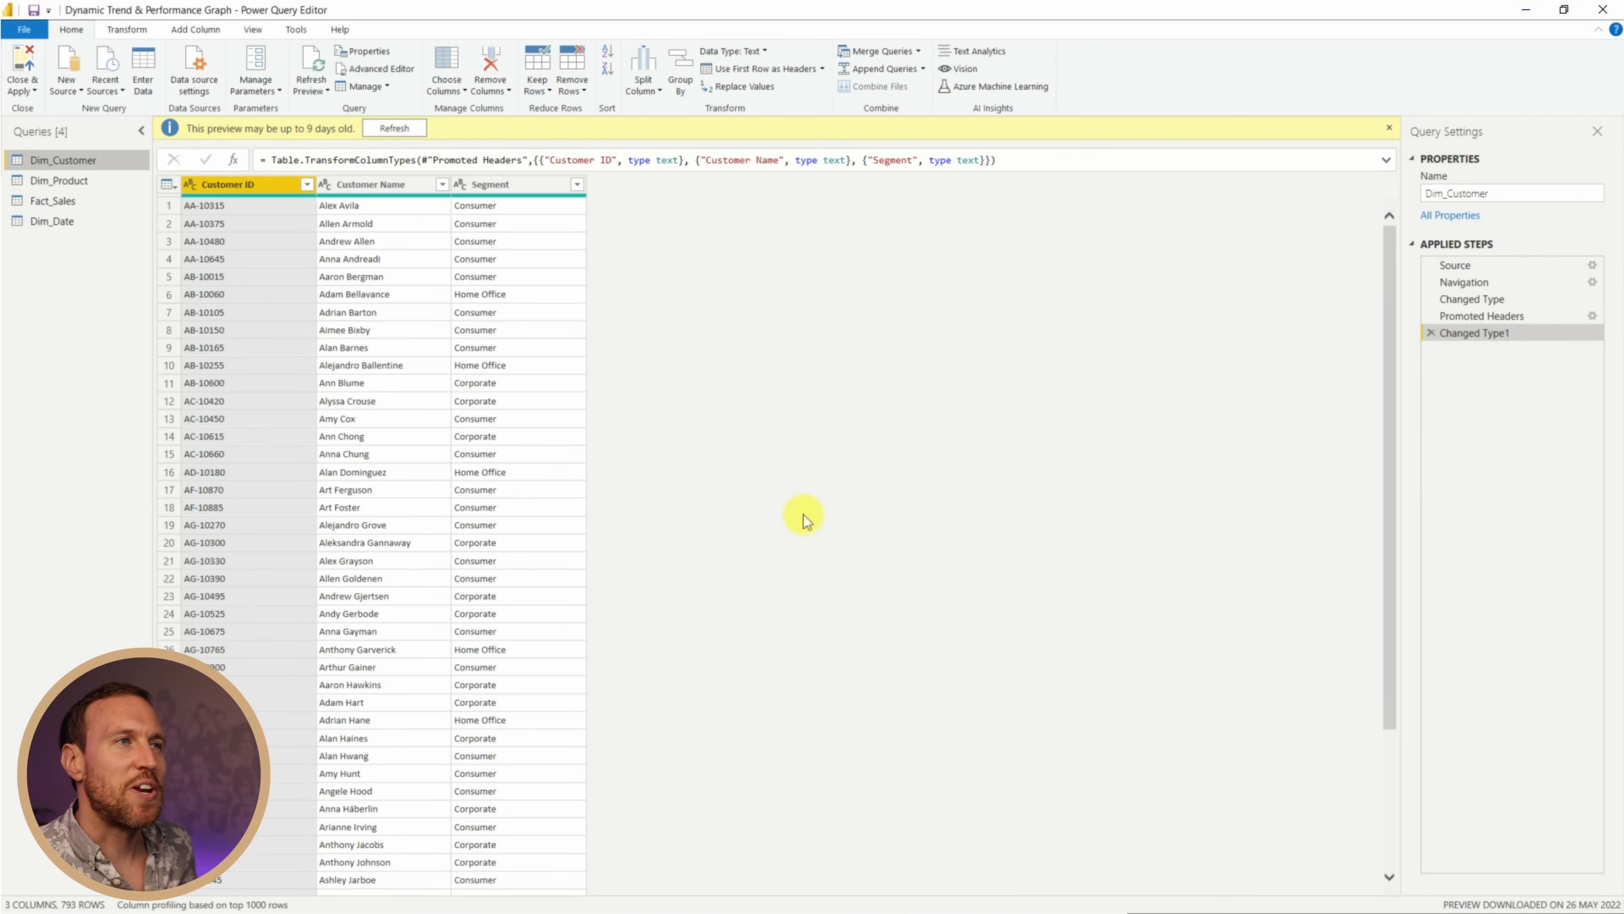
click(56, 222)
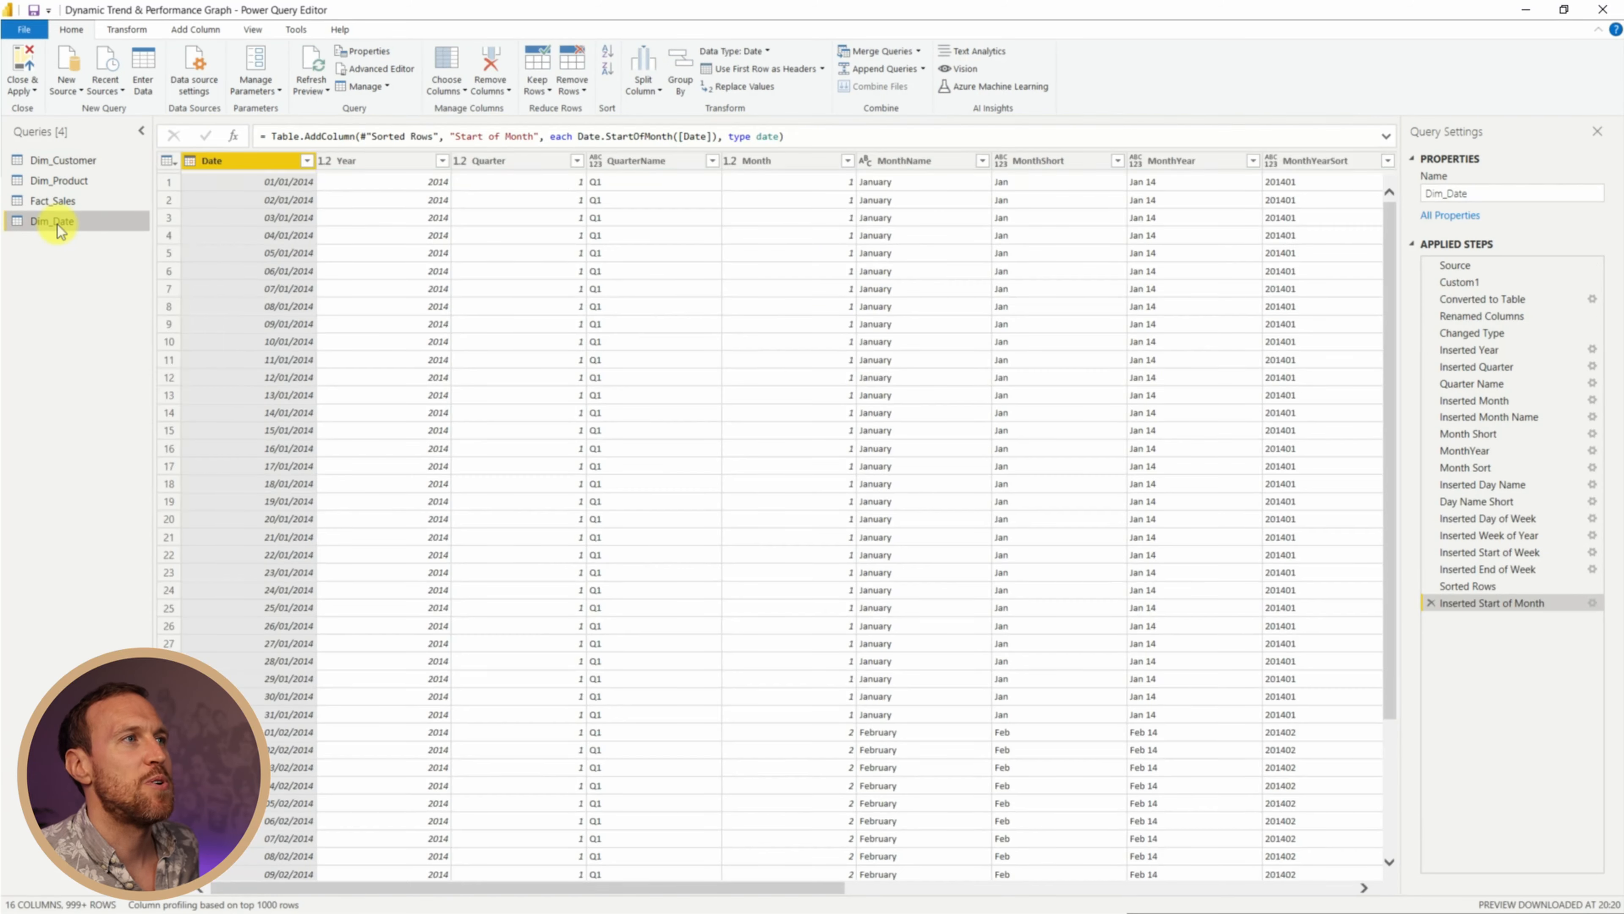
right_click(56, 223)
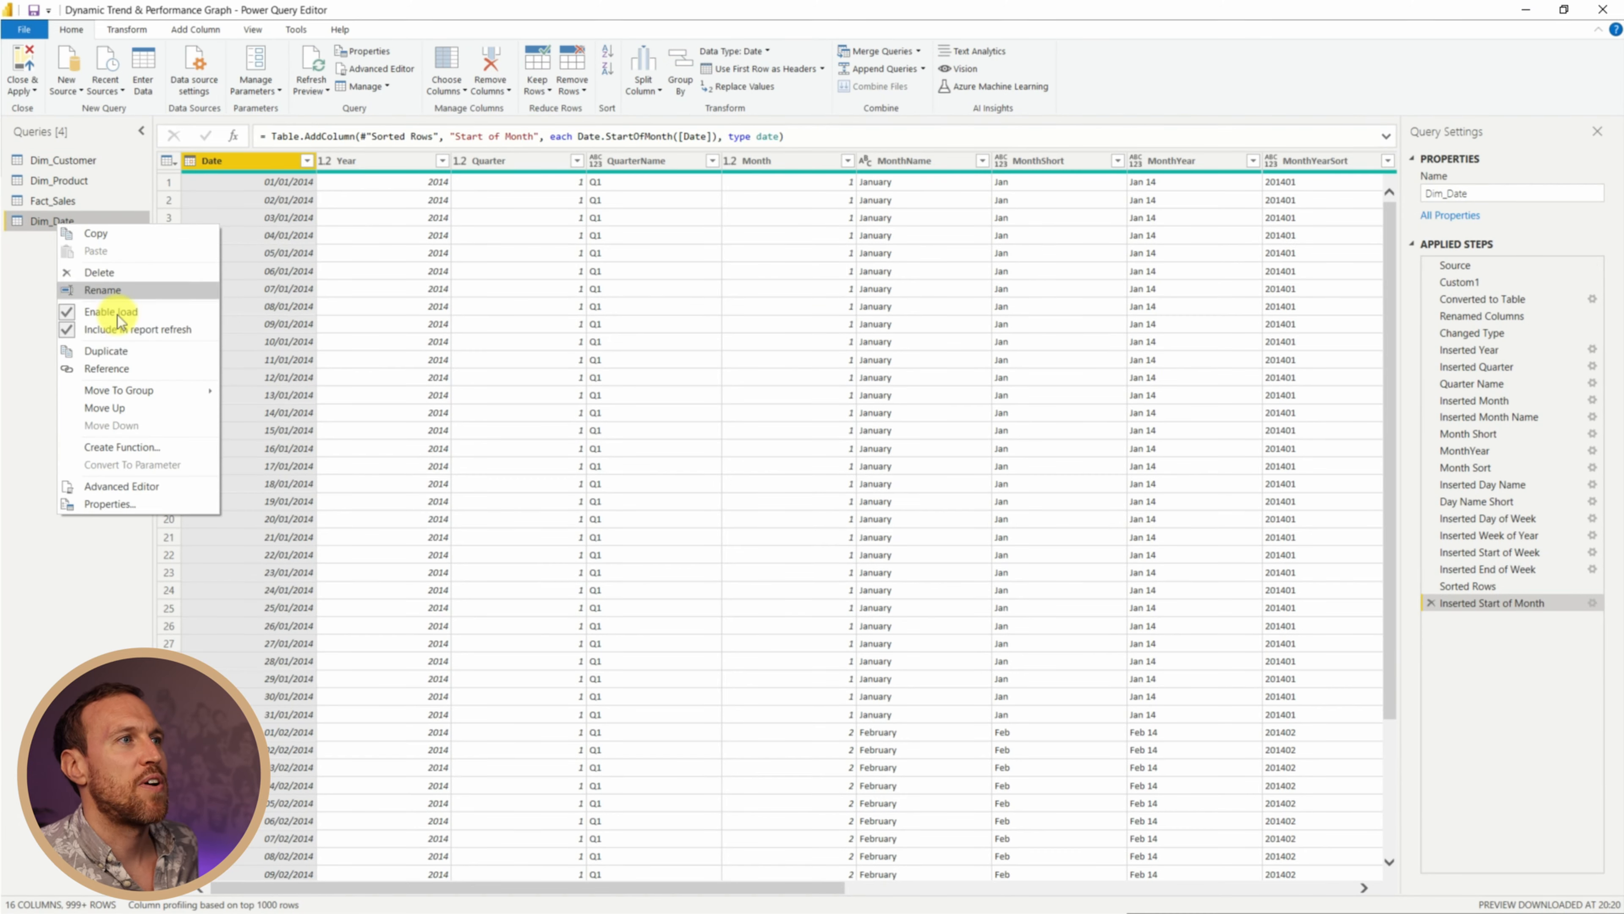
click(115, 344)
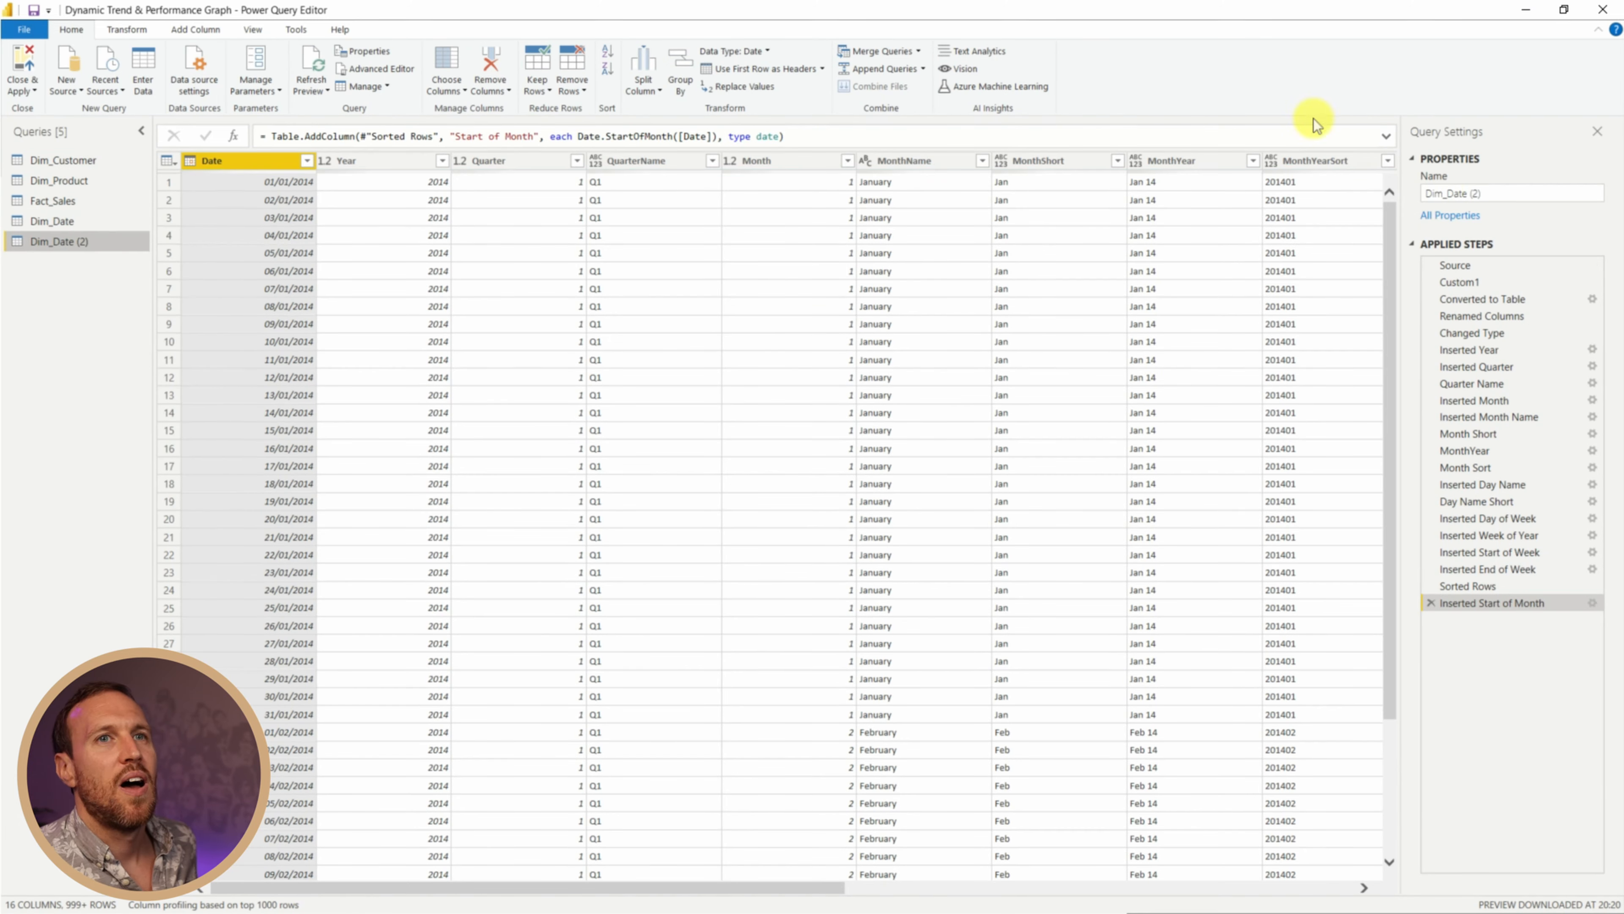
click(1479, 193)
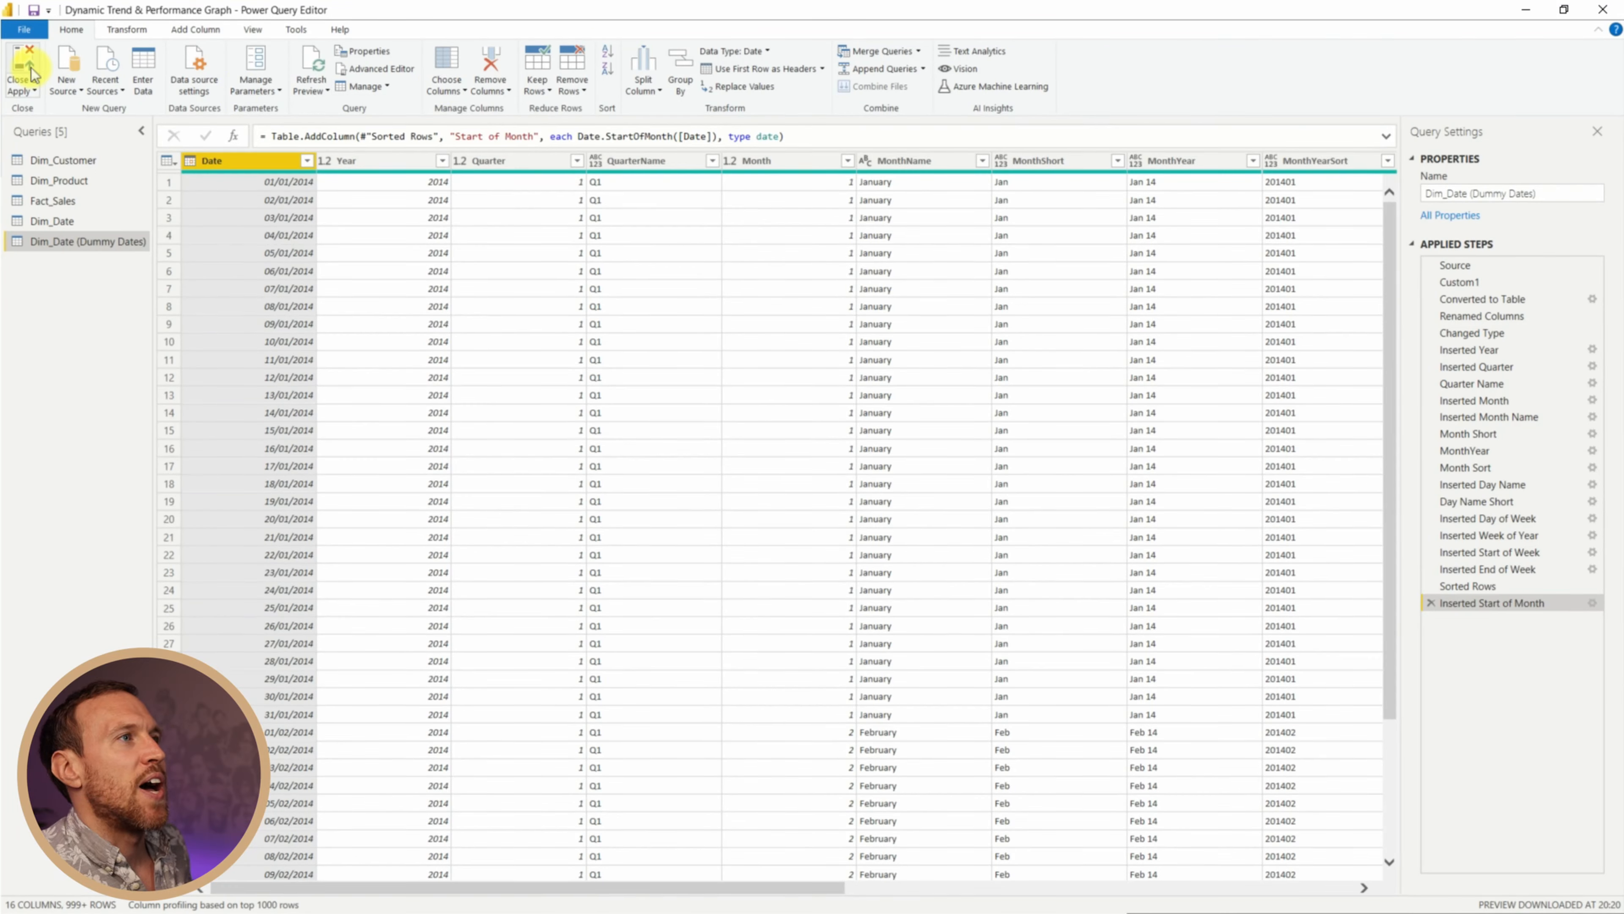
click(31, 72)
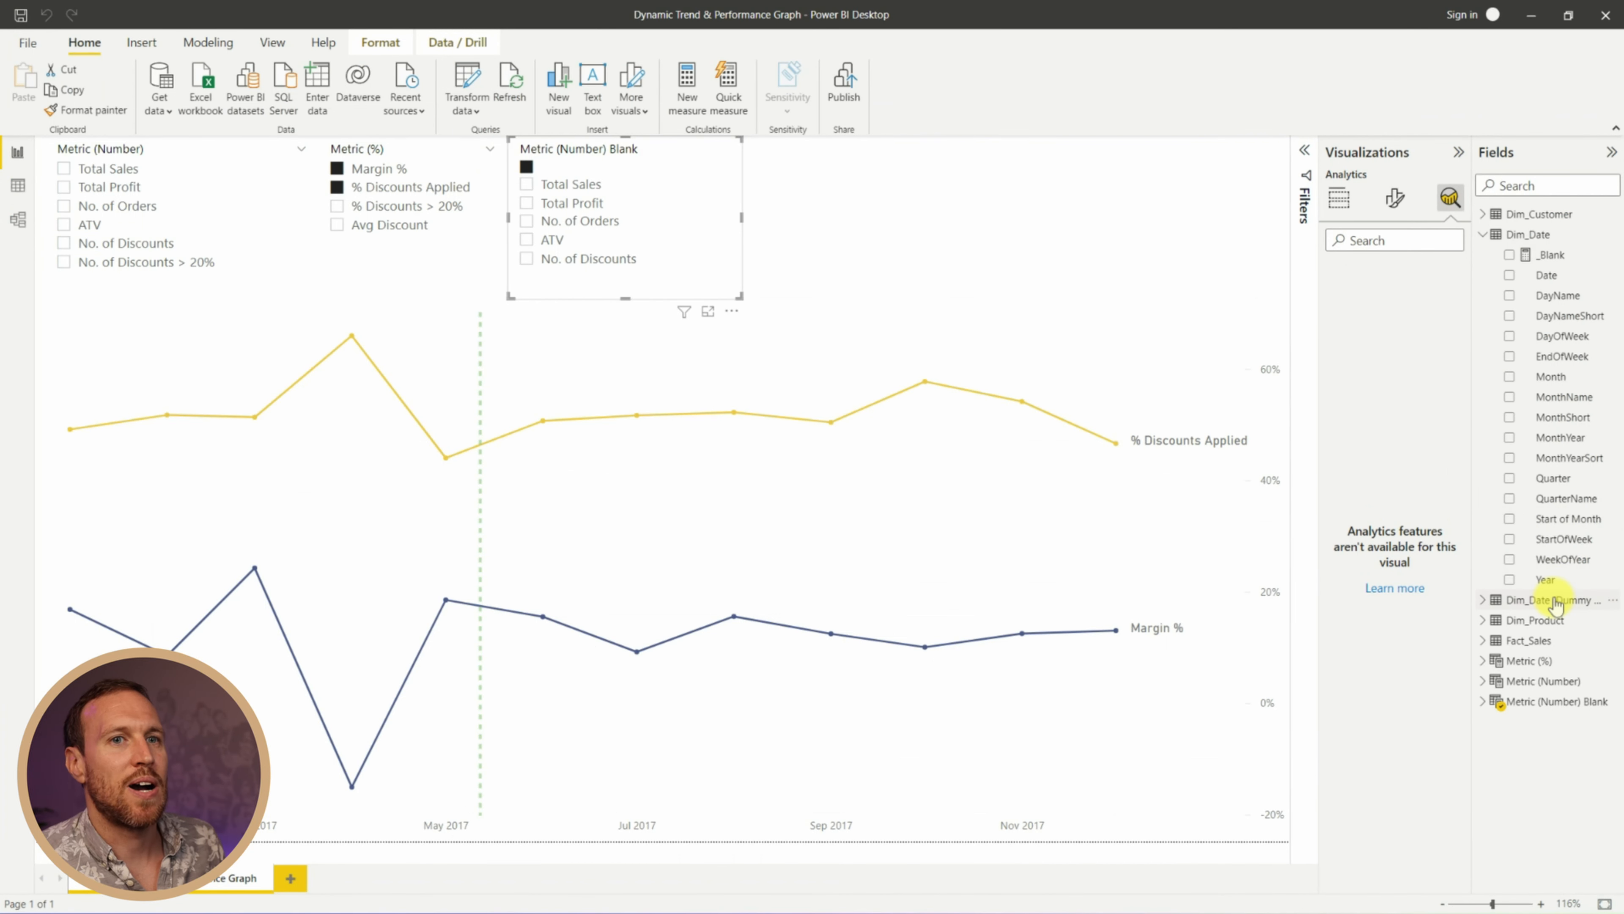
In the model view, move the Dim_Date (Dummy Dates) table below the Metric tables and return to the report
click(1554, 600)
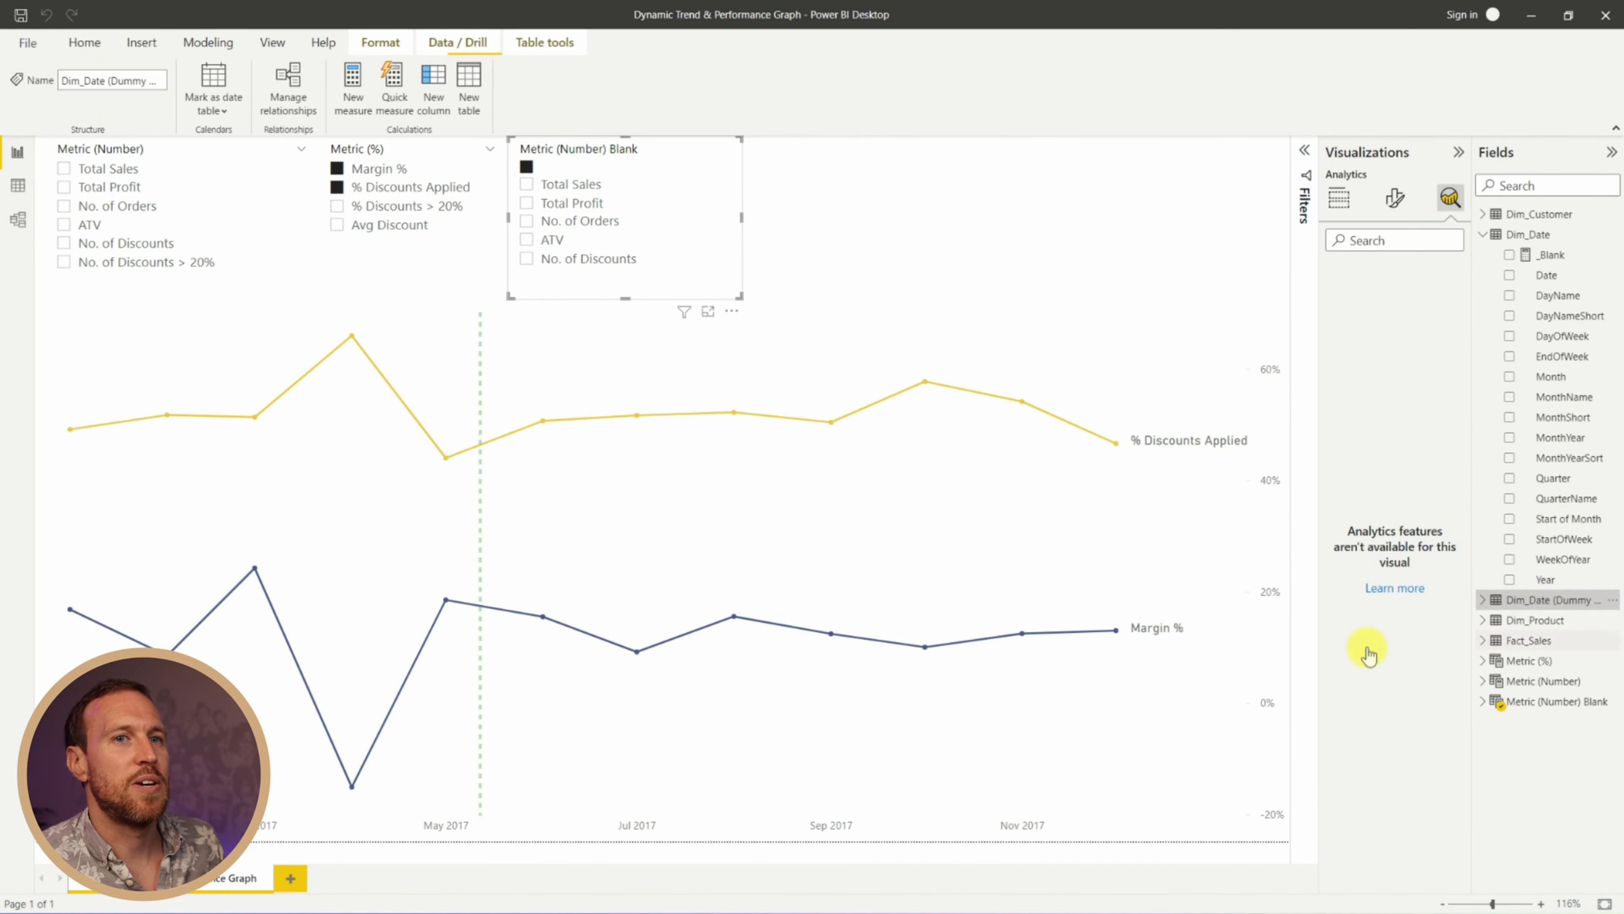
click(19, 221)
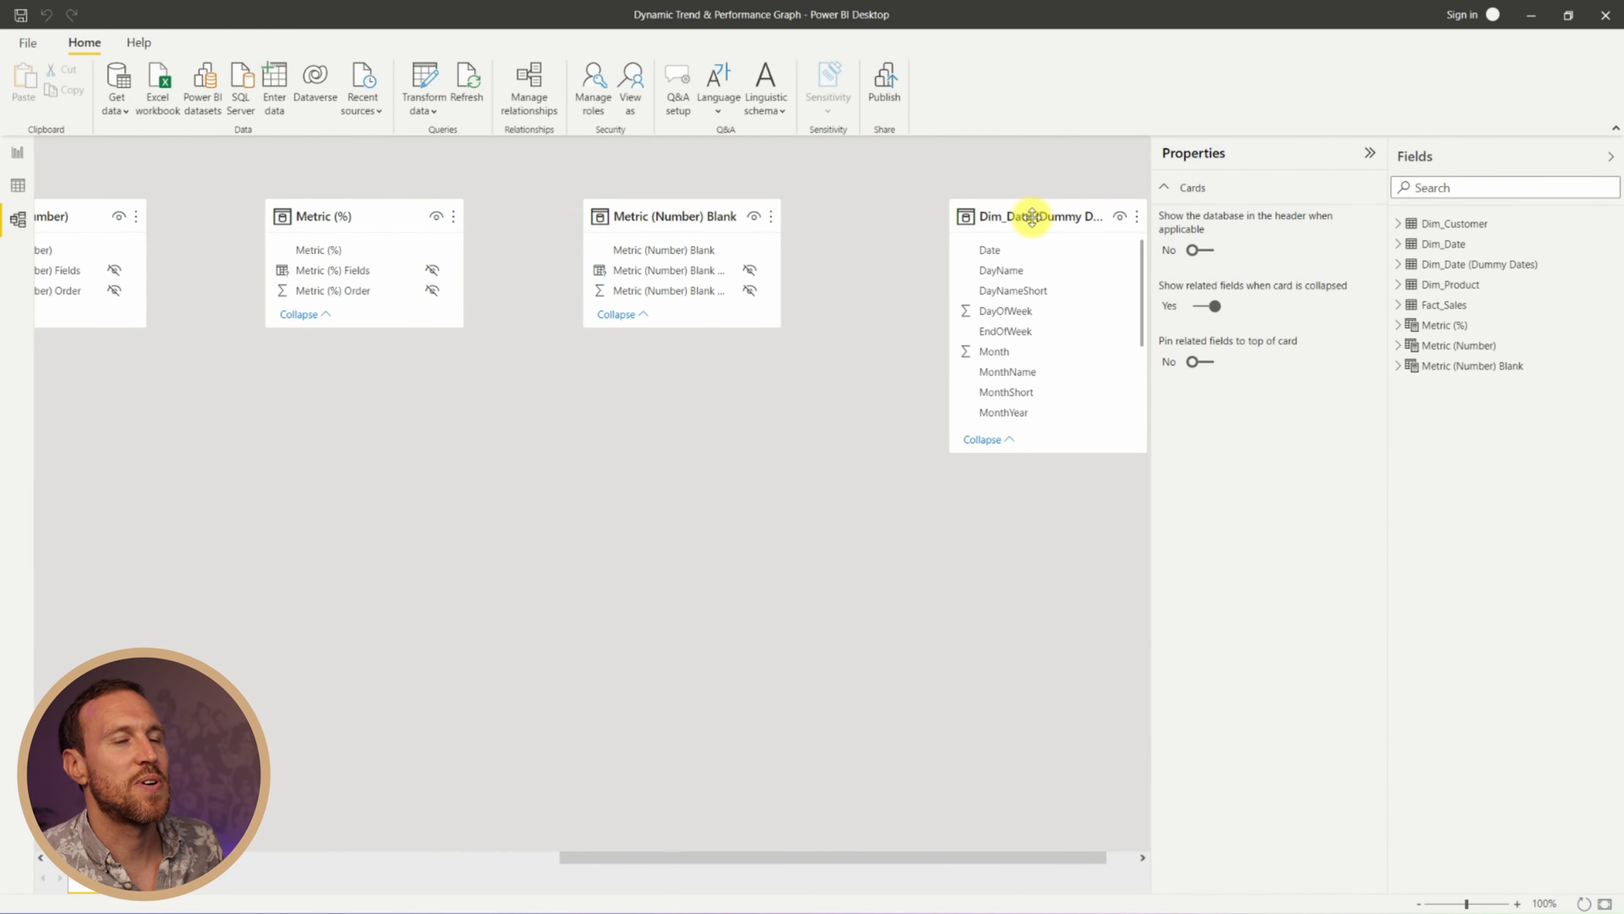
drag(1032, 218, 825, 499)
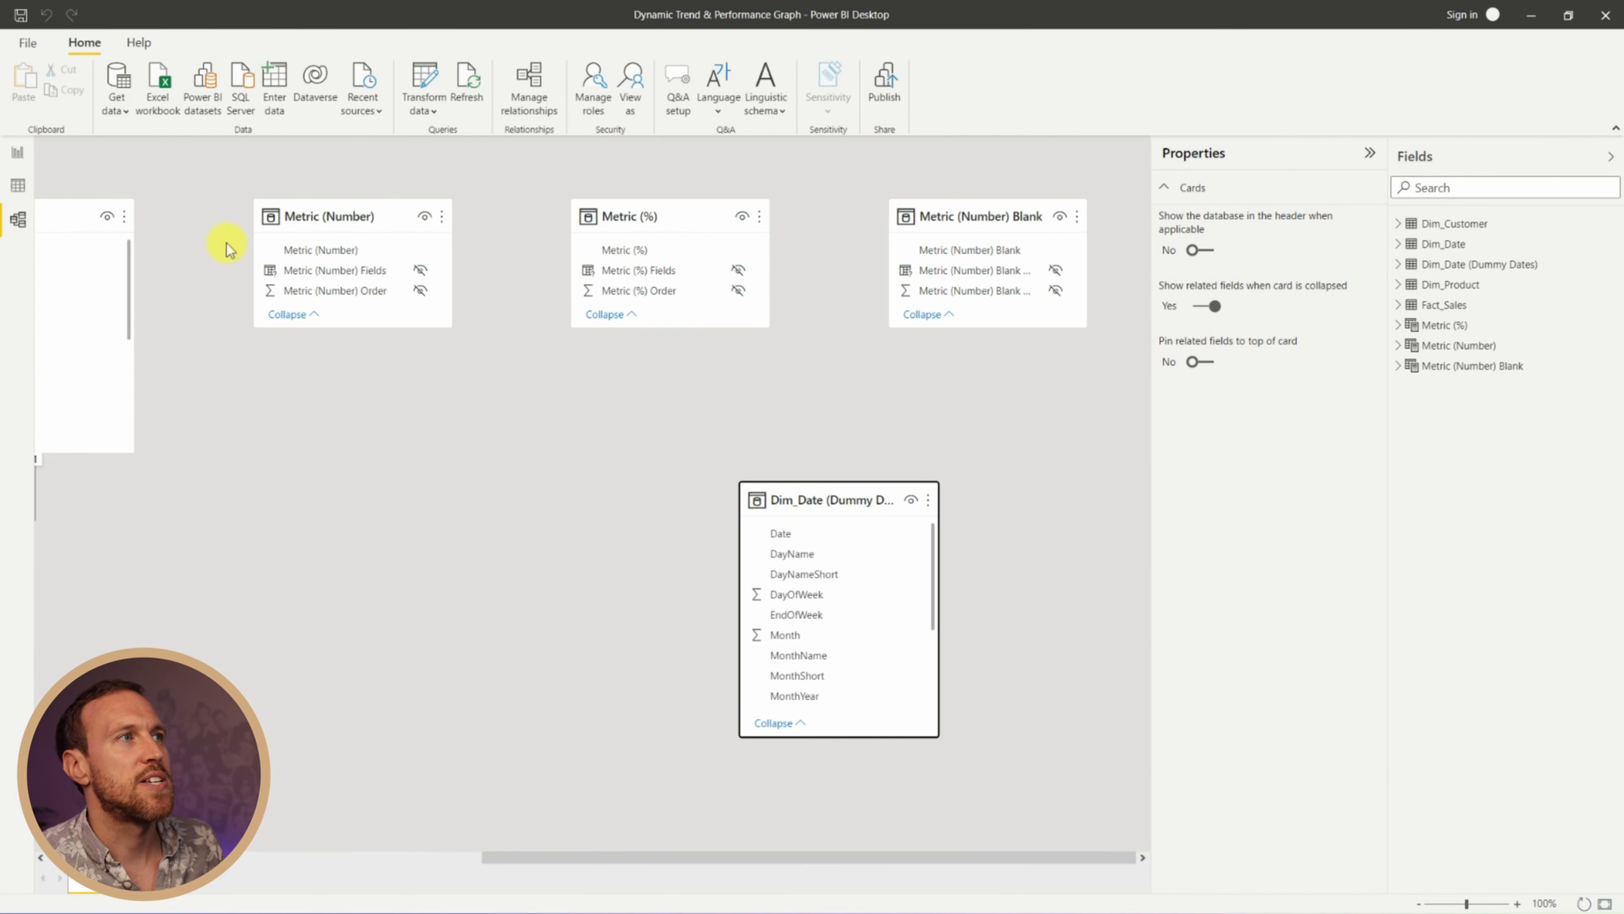
click(18, 153)
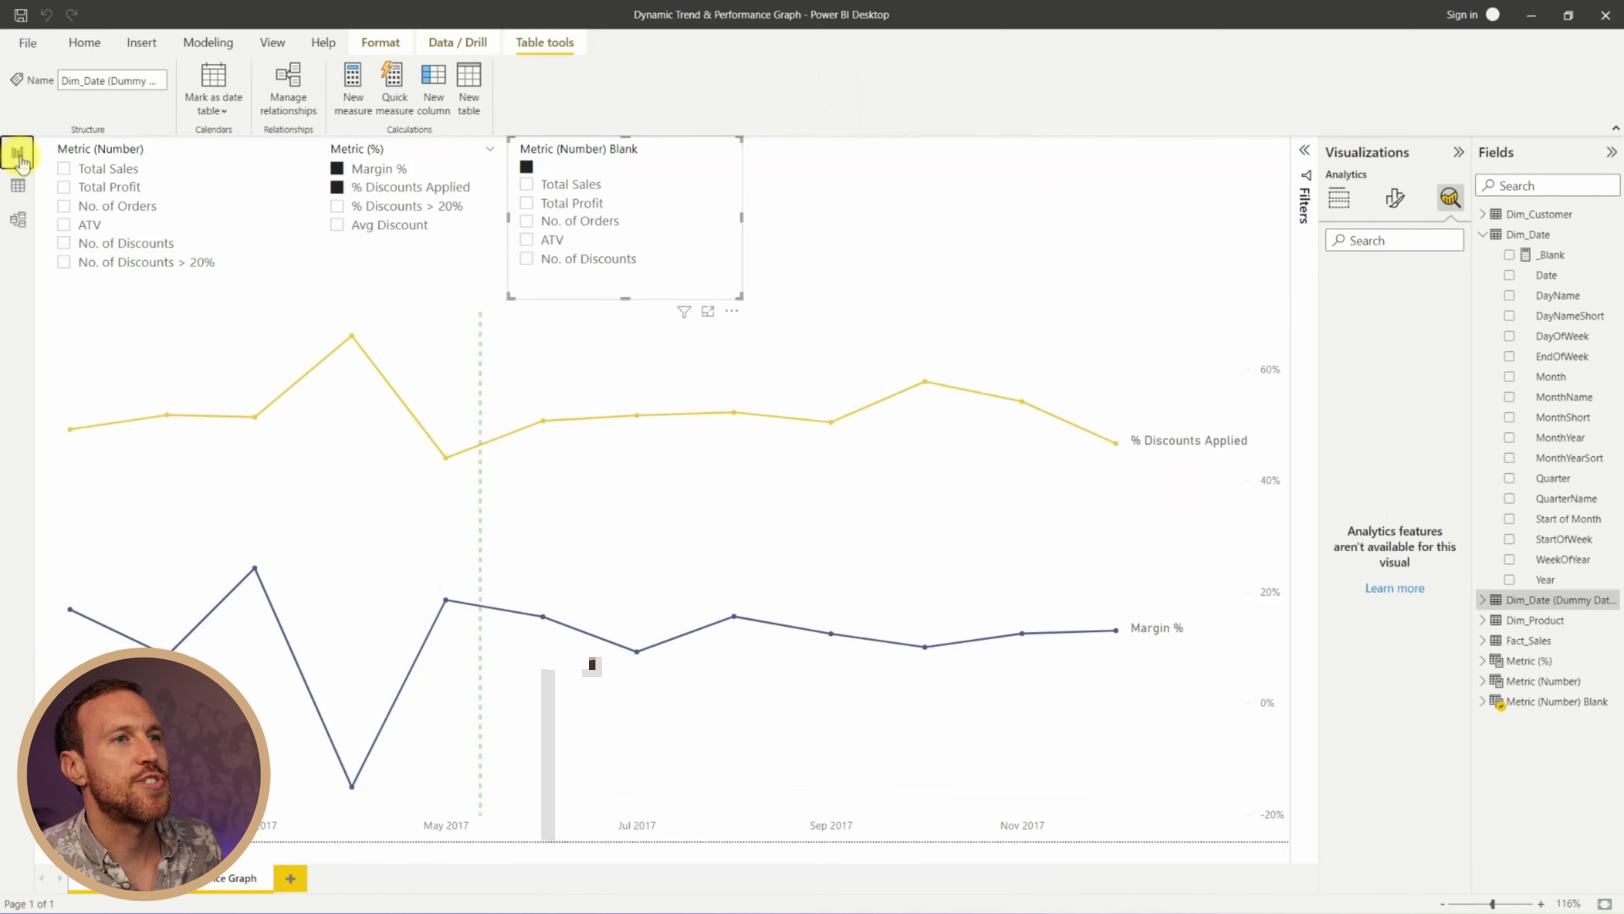
Add a slicer to the report page using the Date field from Dim_Date (Dummy Dates)
click(1048, 195)
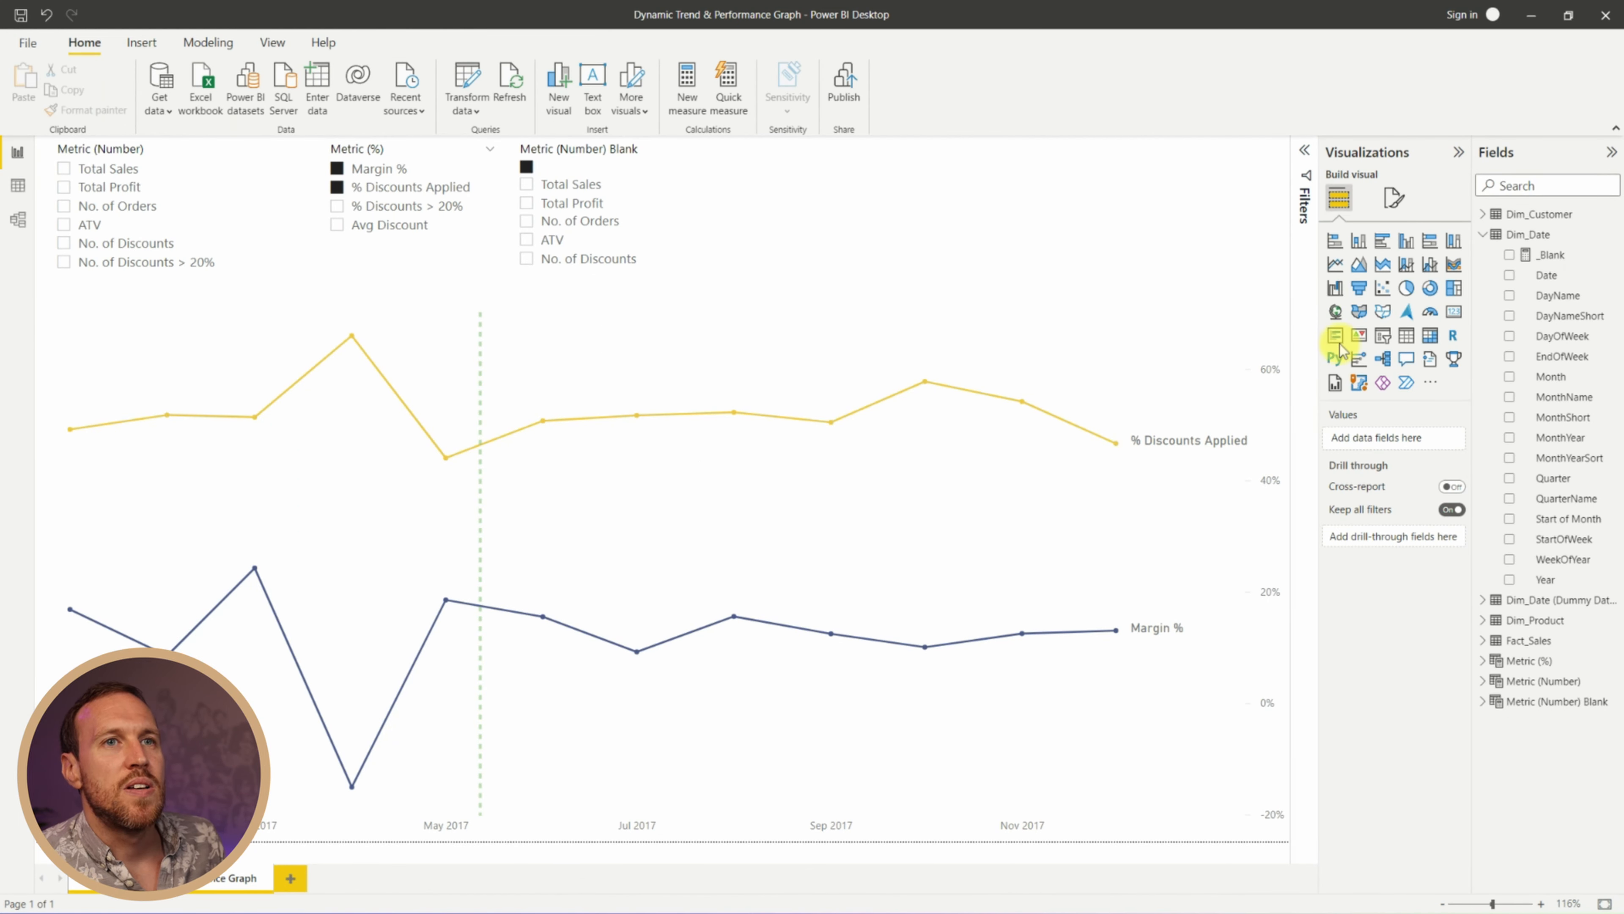
click(1382, 336)
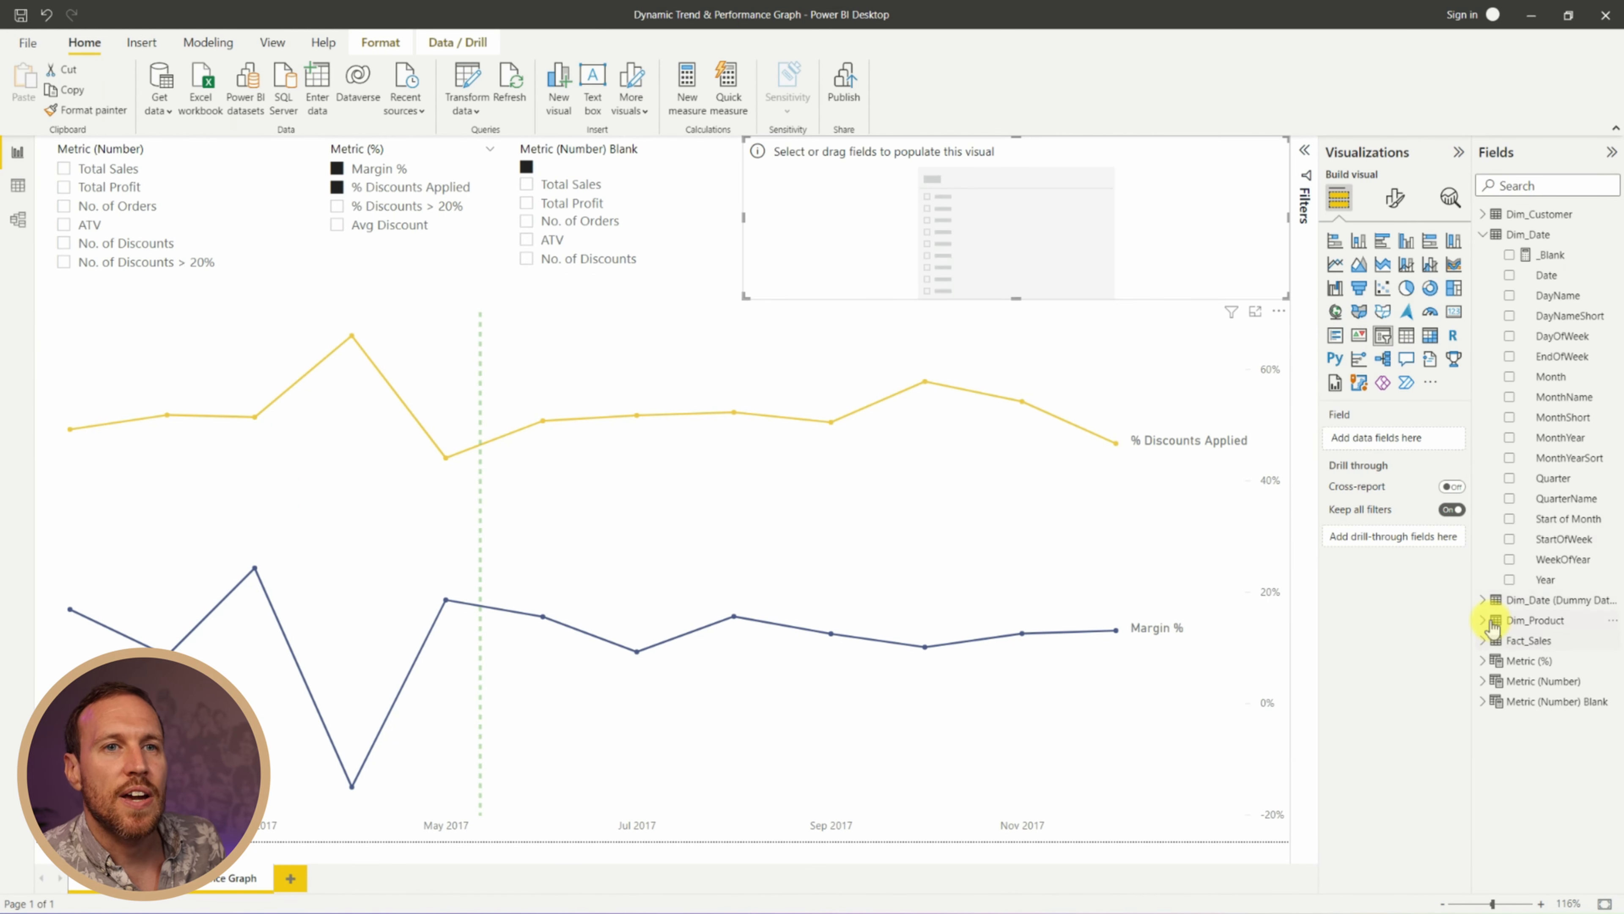
click(1483, 602)
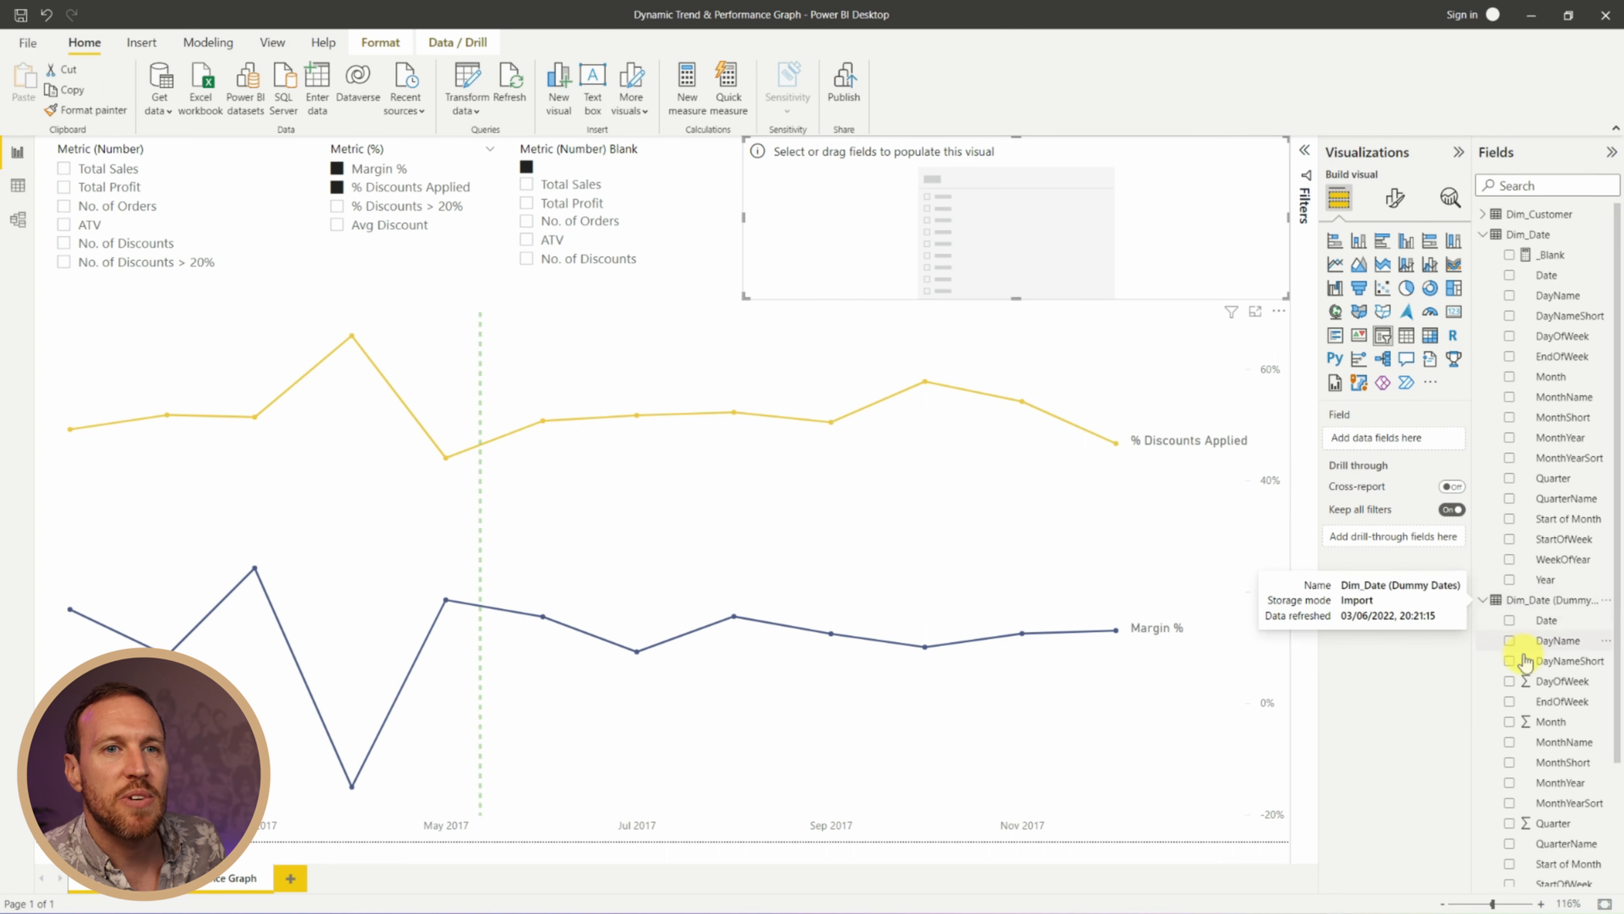
drag(1548, 620, 1392, 441)
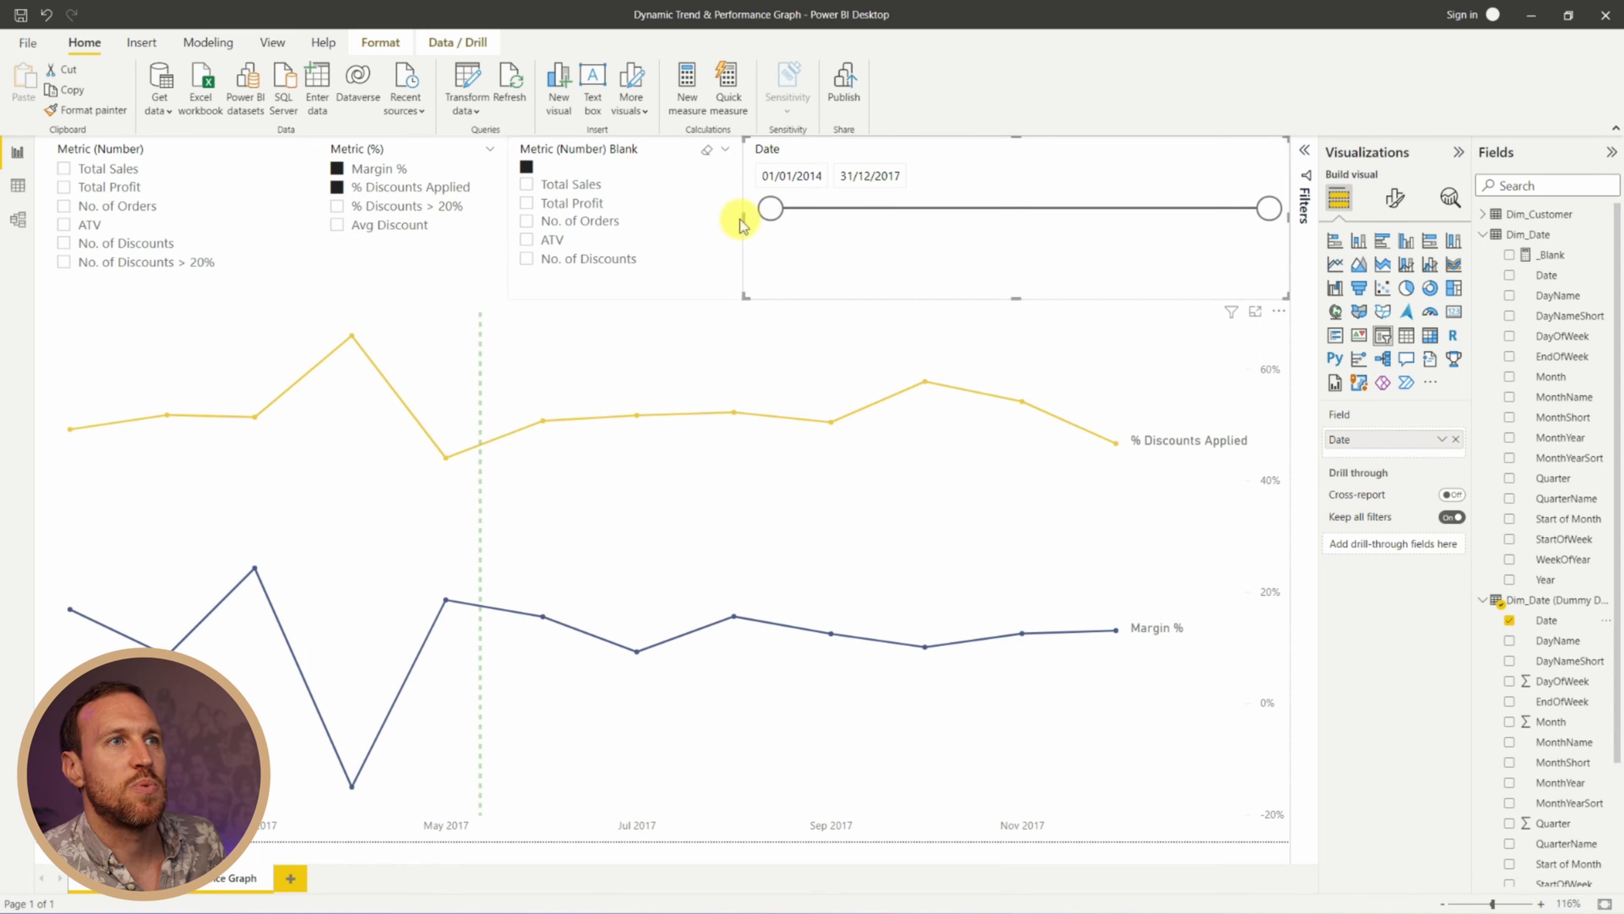
Shrink the Date slicer's width and height to a compact box above the right end of the line chart
drag(742, 217, 1041, 214)
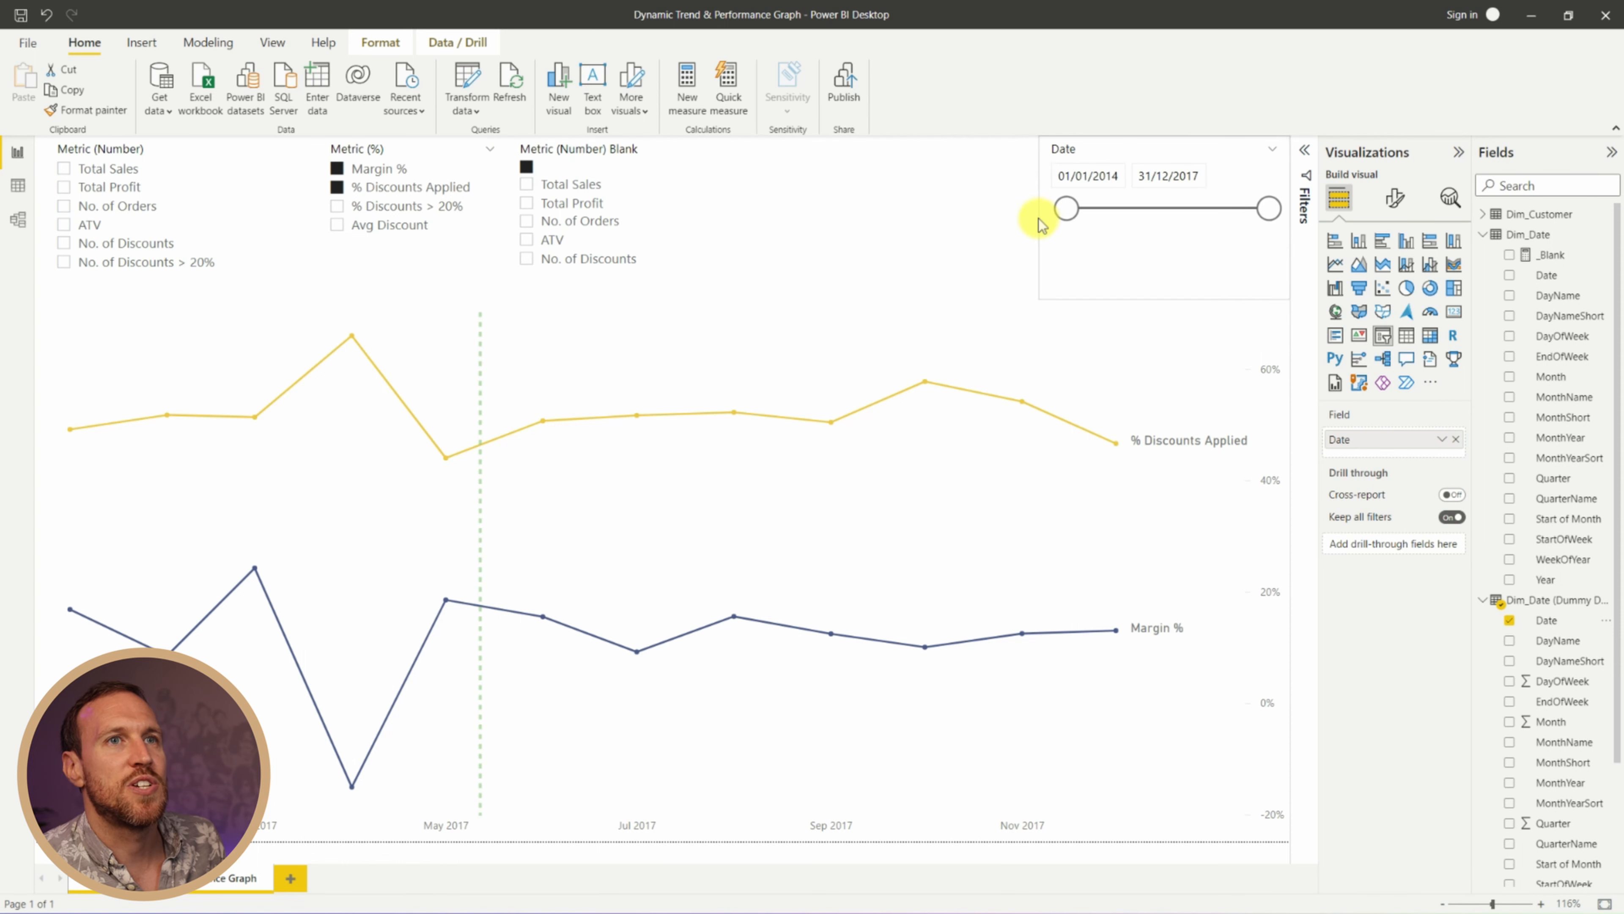
drag(1161, 297, 1146, 209)
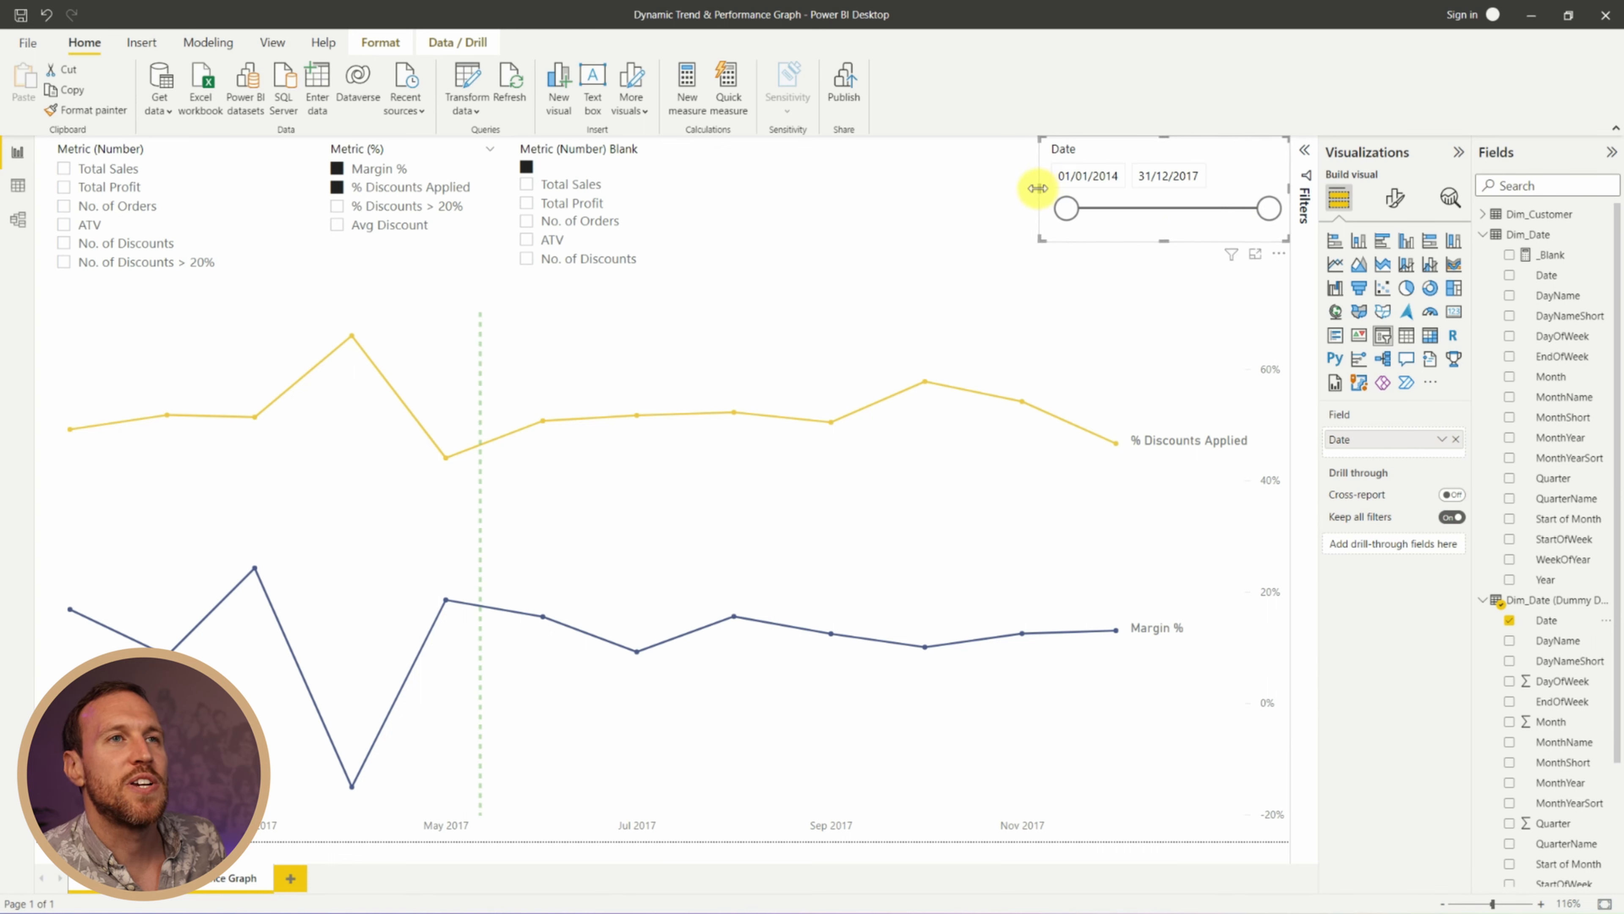
drag(1039, 189, 1098, 188)
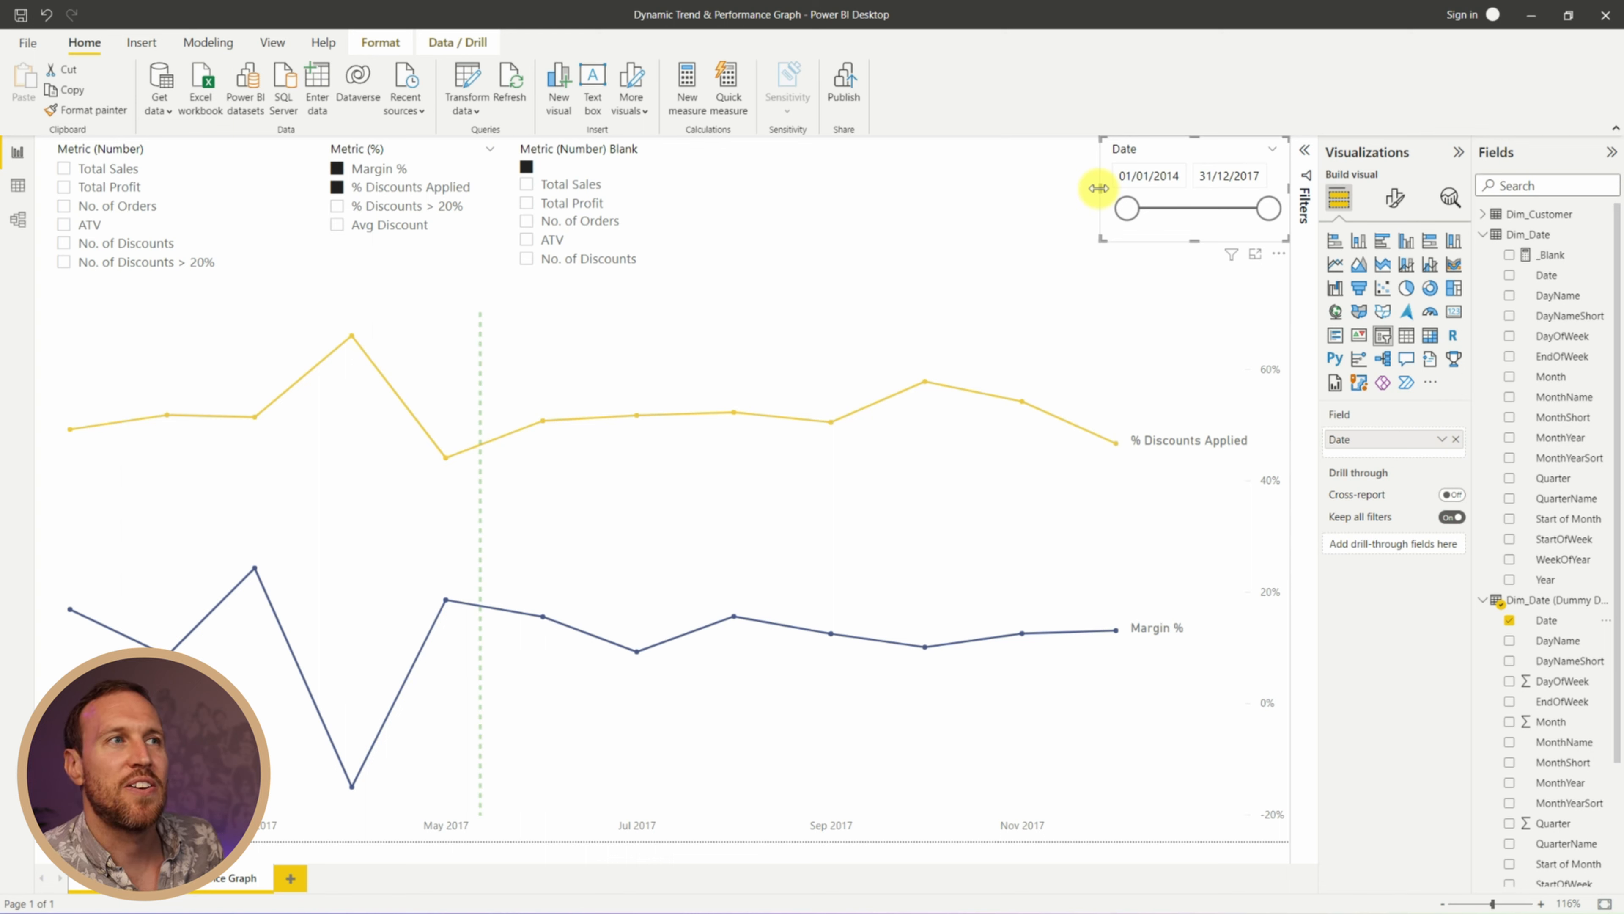
mouse_move(1098, 188)
mouse_down()
mouse_move(1114, 170)
mouse_move(1108, 192)
mouse_up()
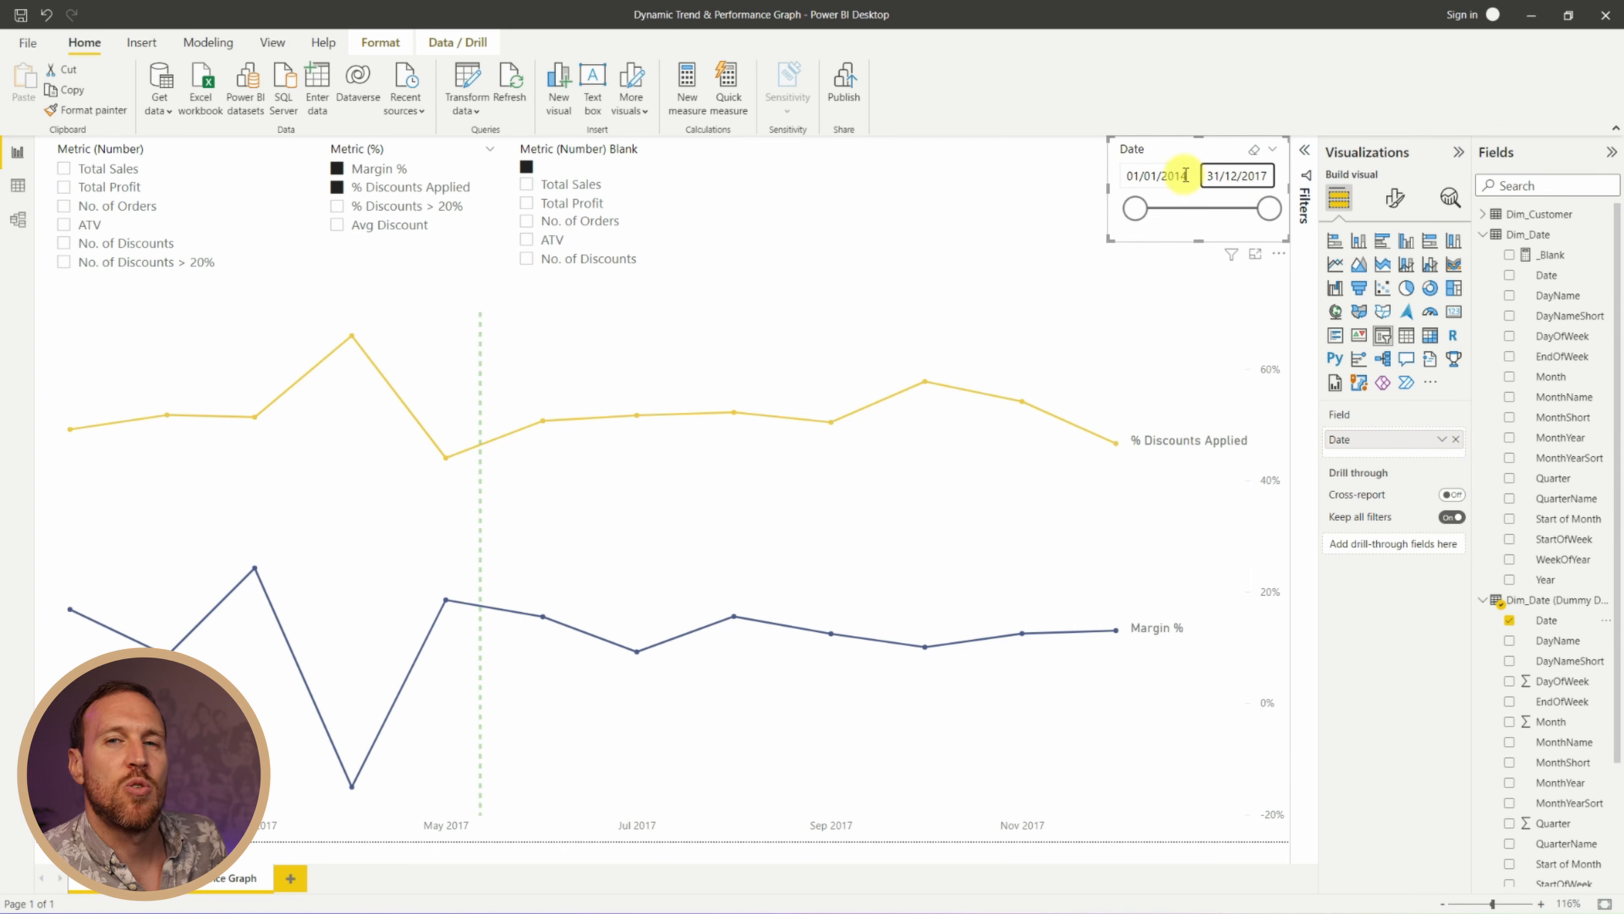
click(1180, 178)
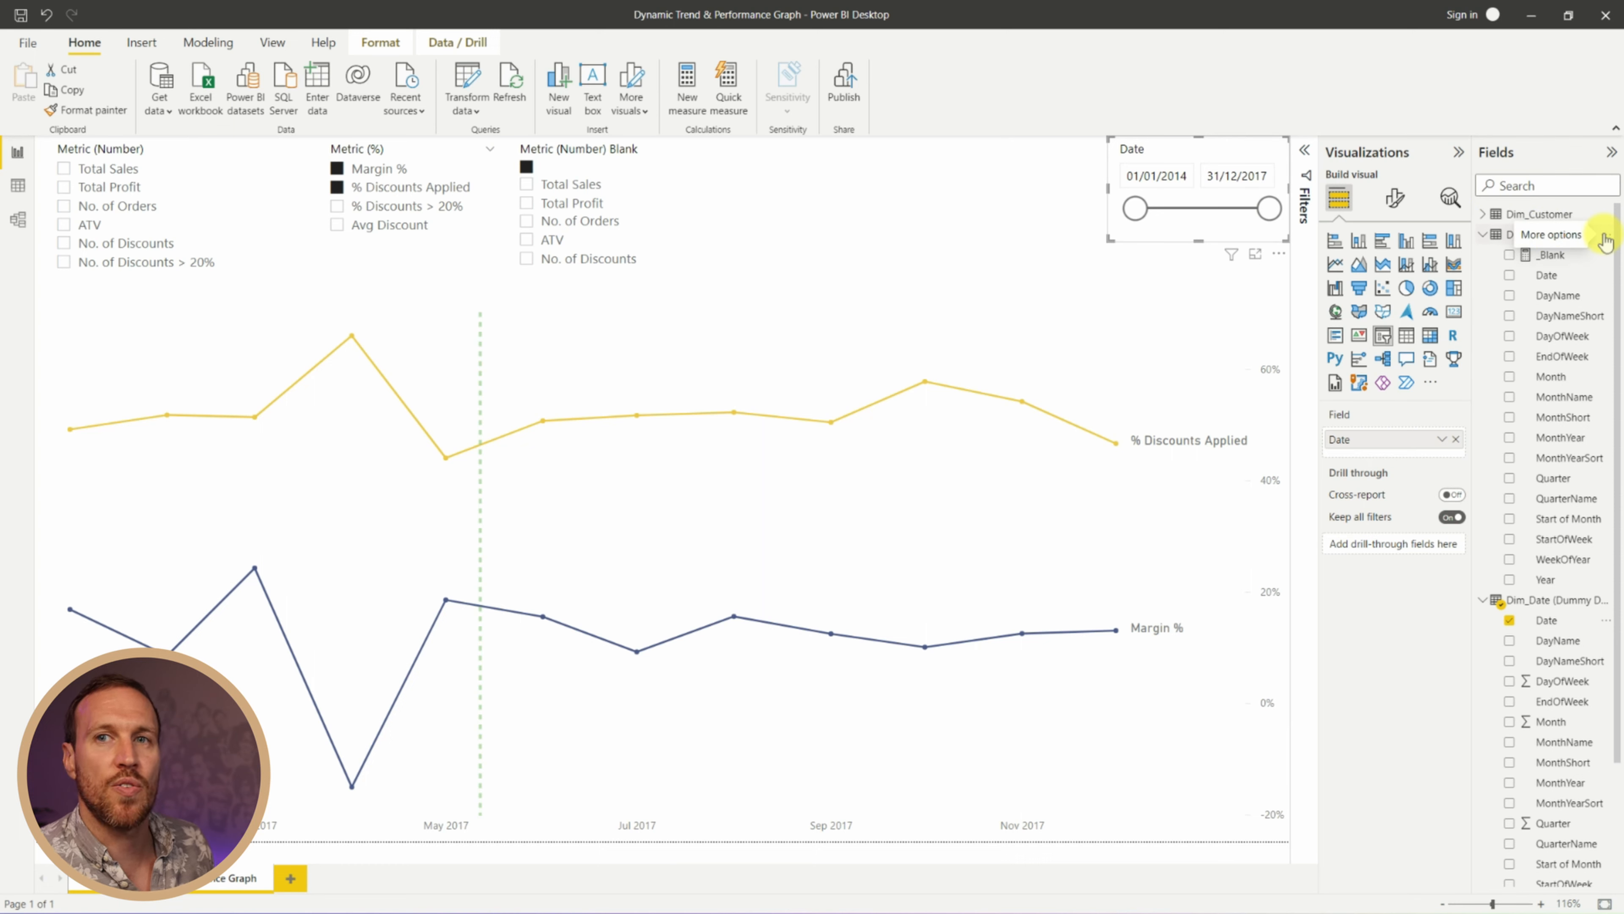
Create a measure in the Dim_Date table: Max Date = MAX('Dim_Date (Dummy Dates)'[Date])
click(1606, 241)
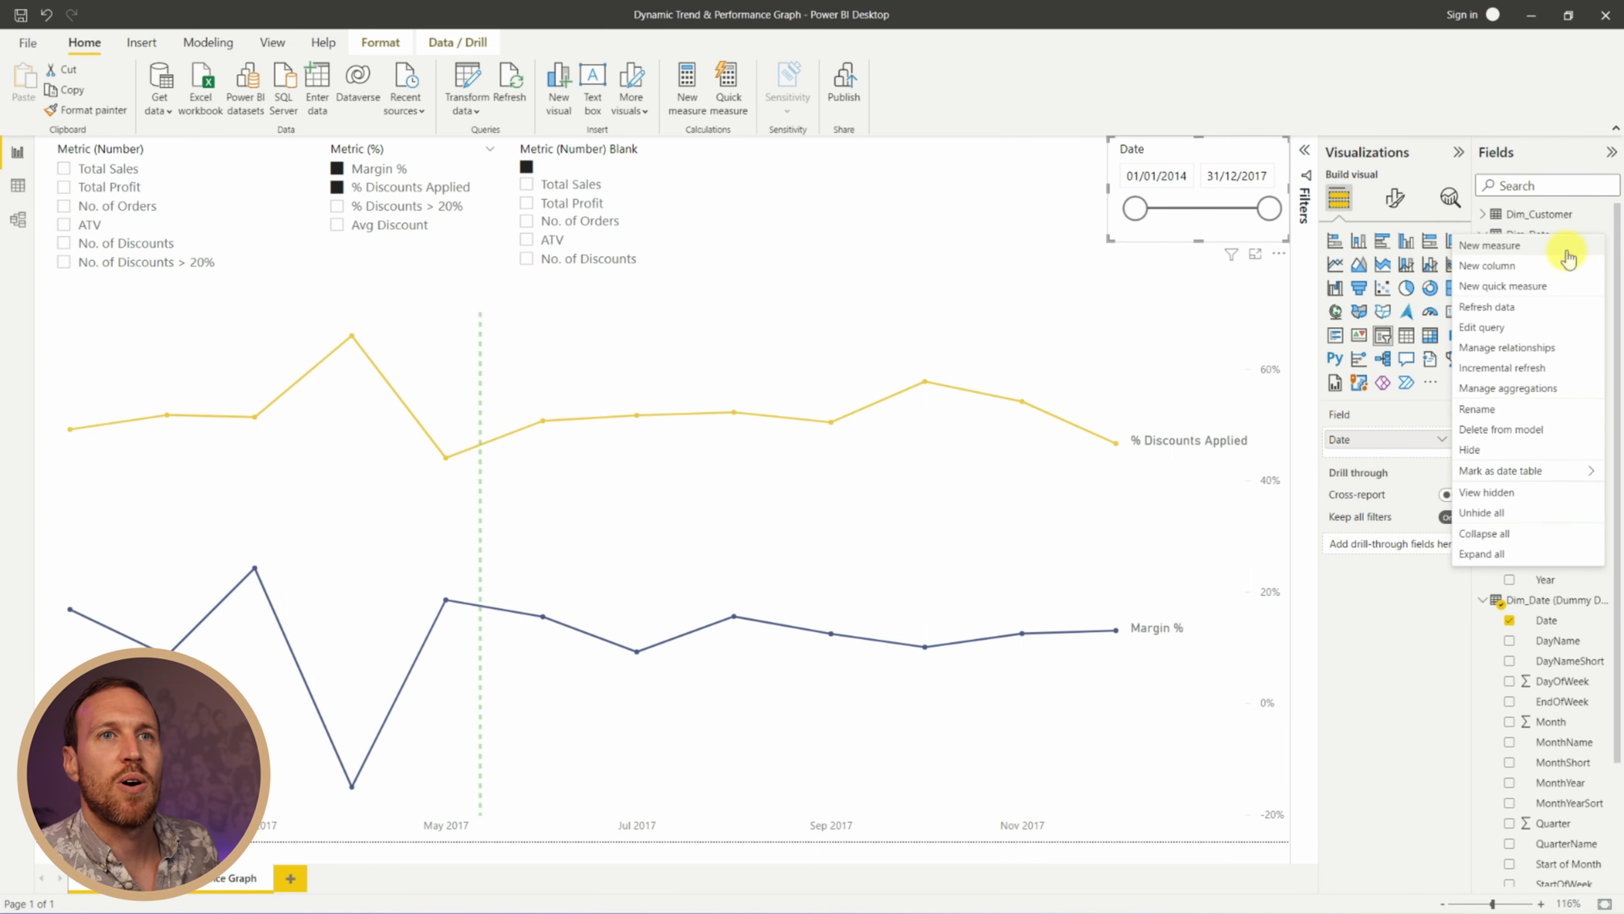
click(1519, 251)
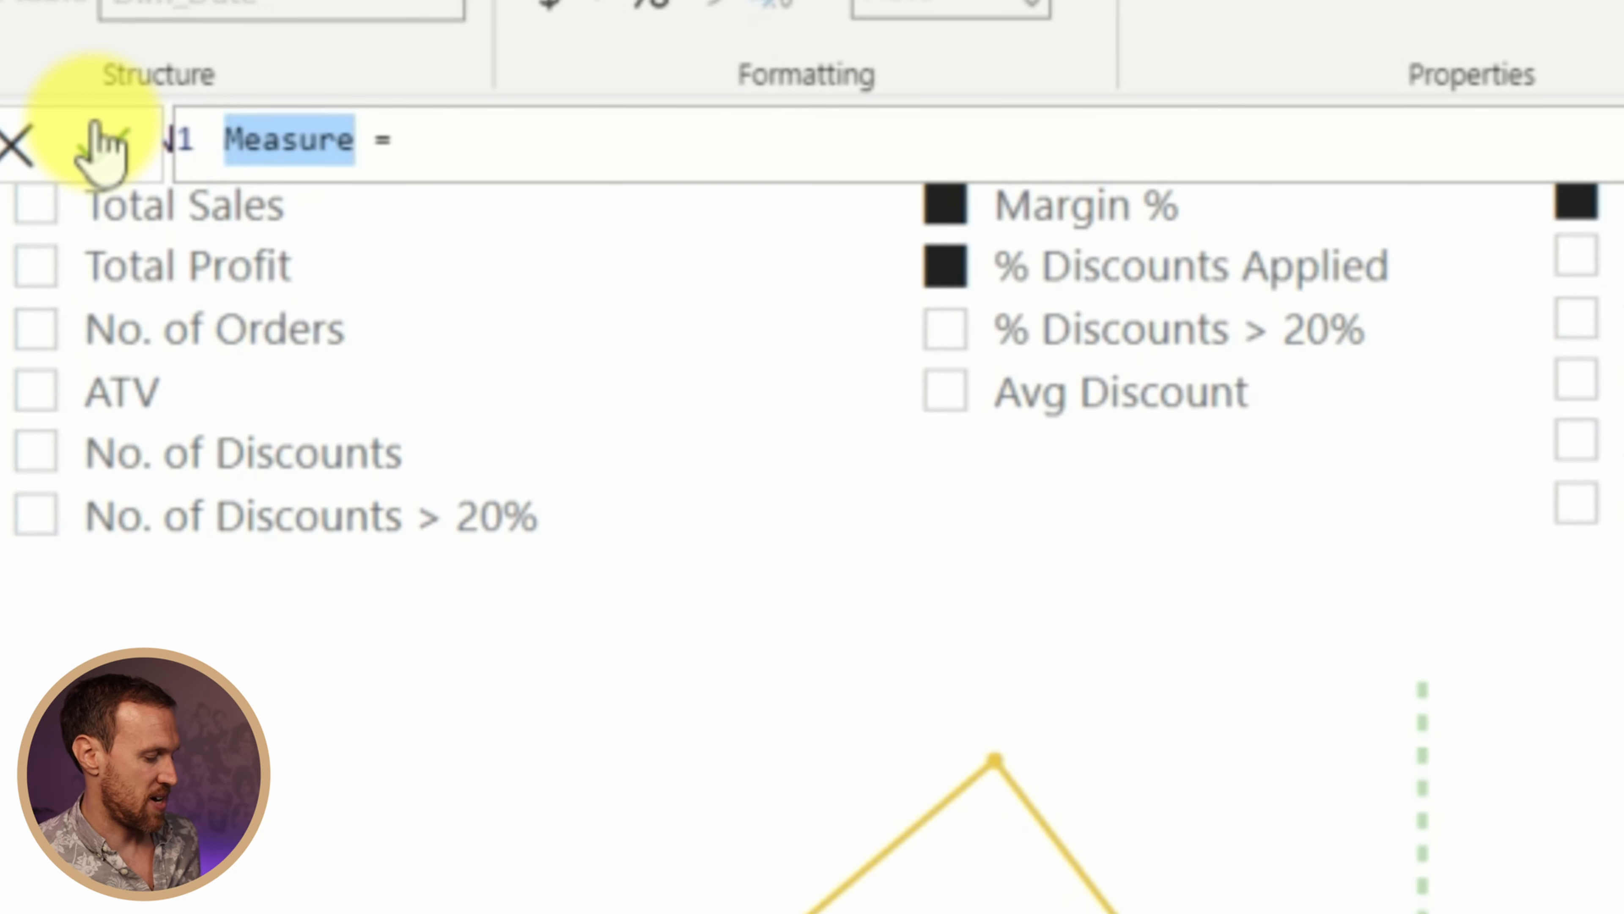
text(Max Dat)
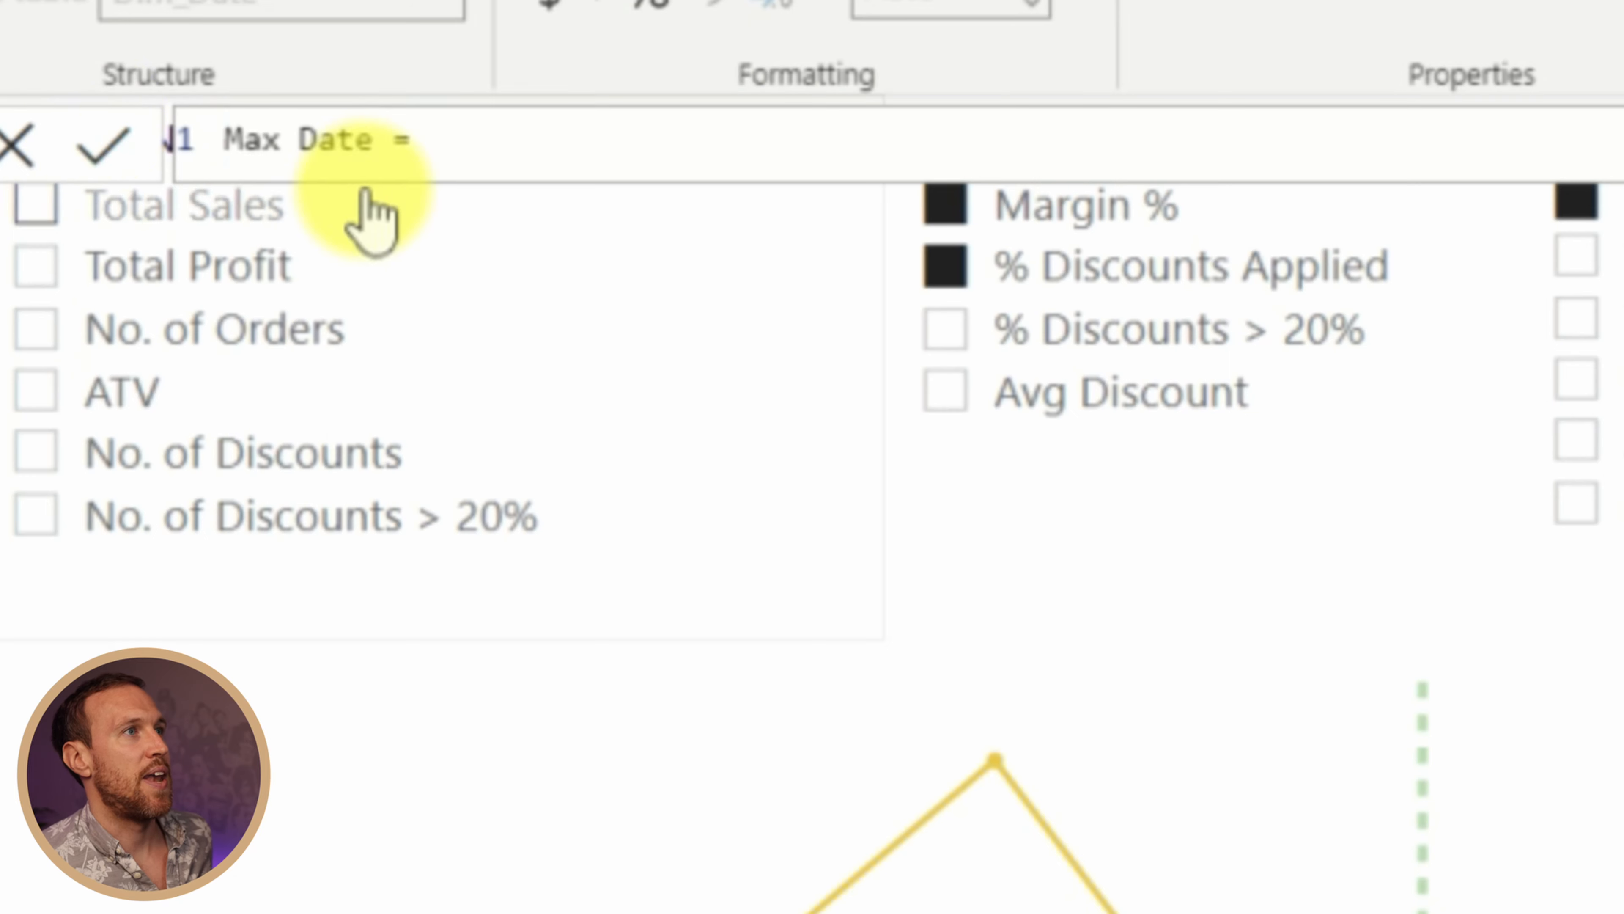
click(486, 136)
text(MA)
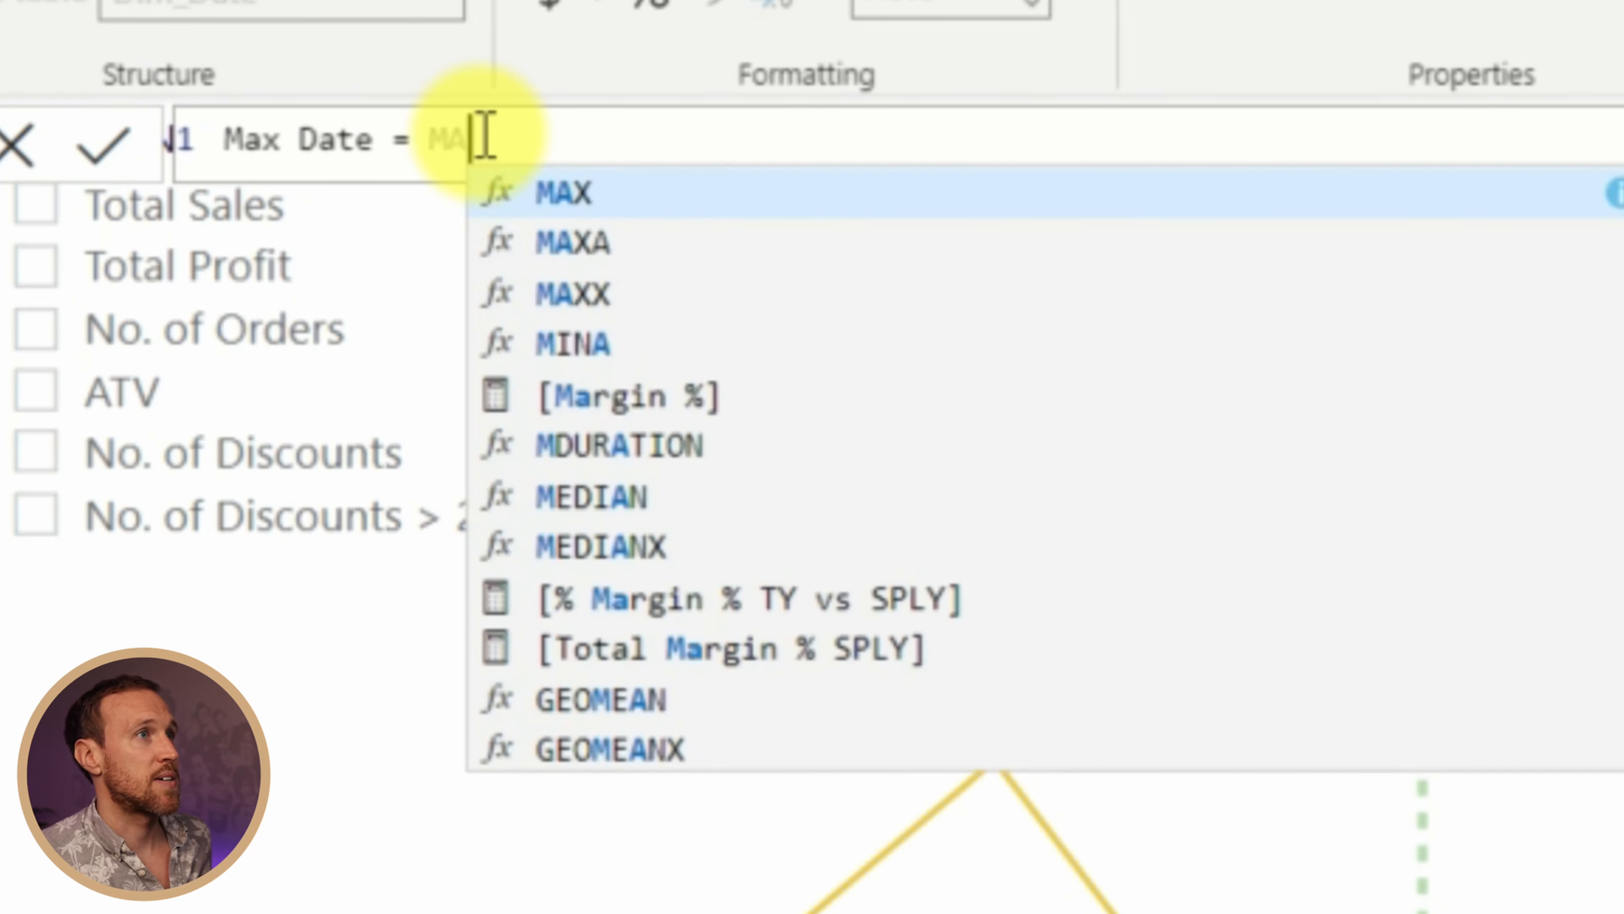
key(Tab)
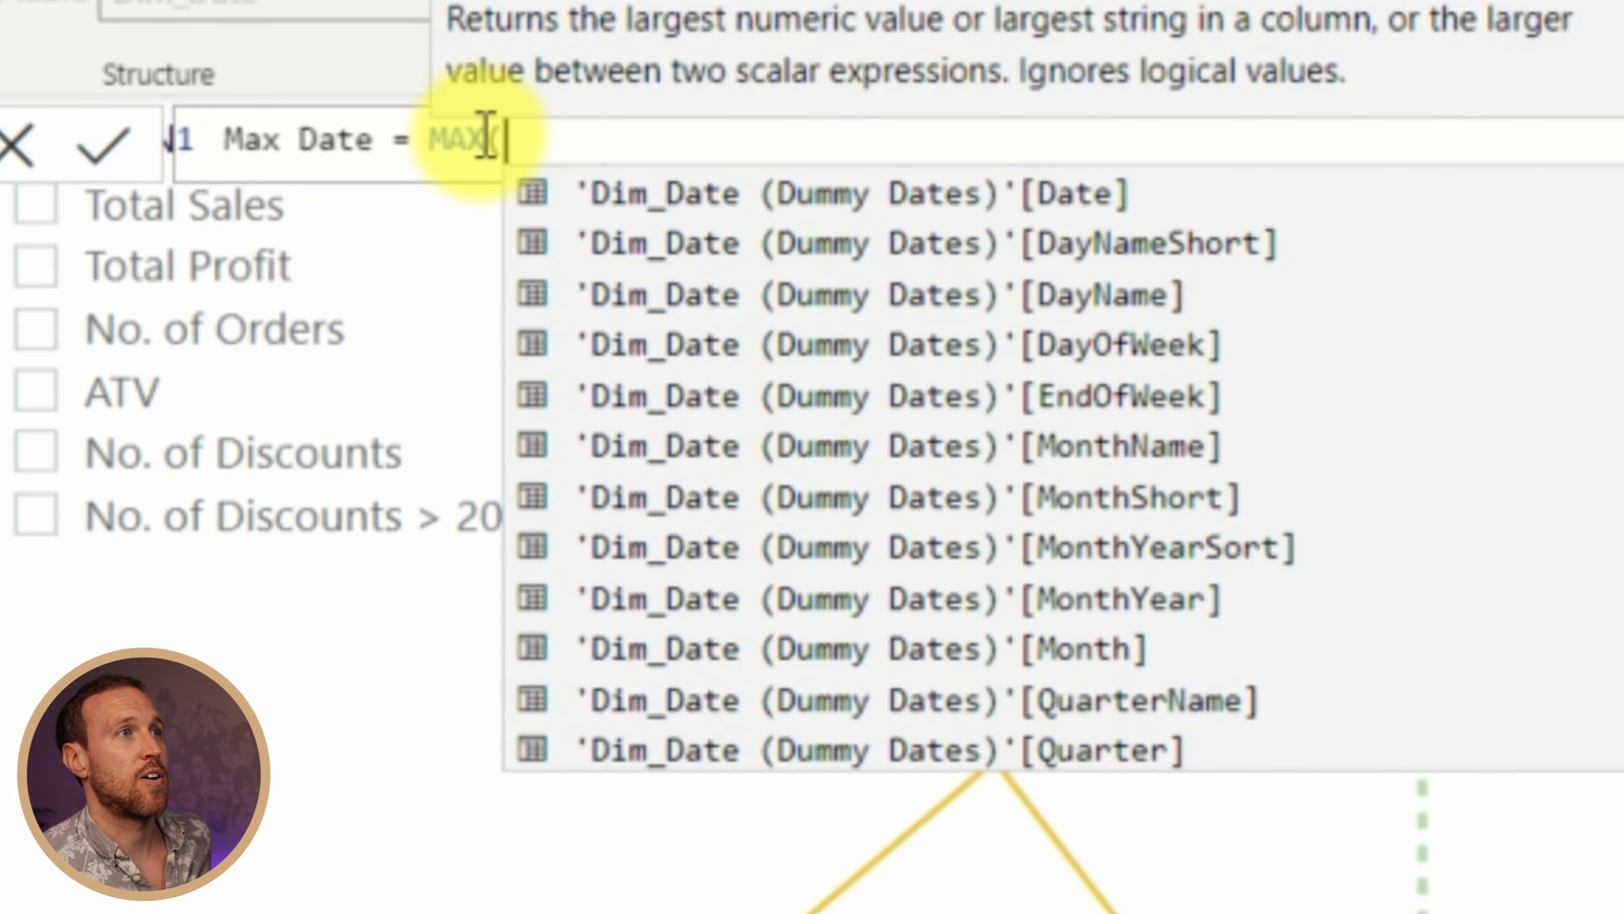
key(Down)
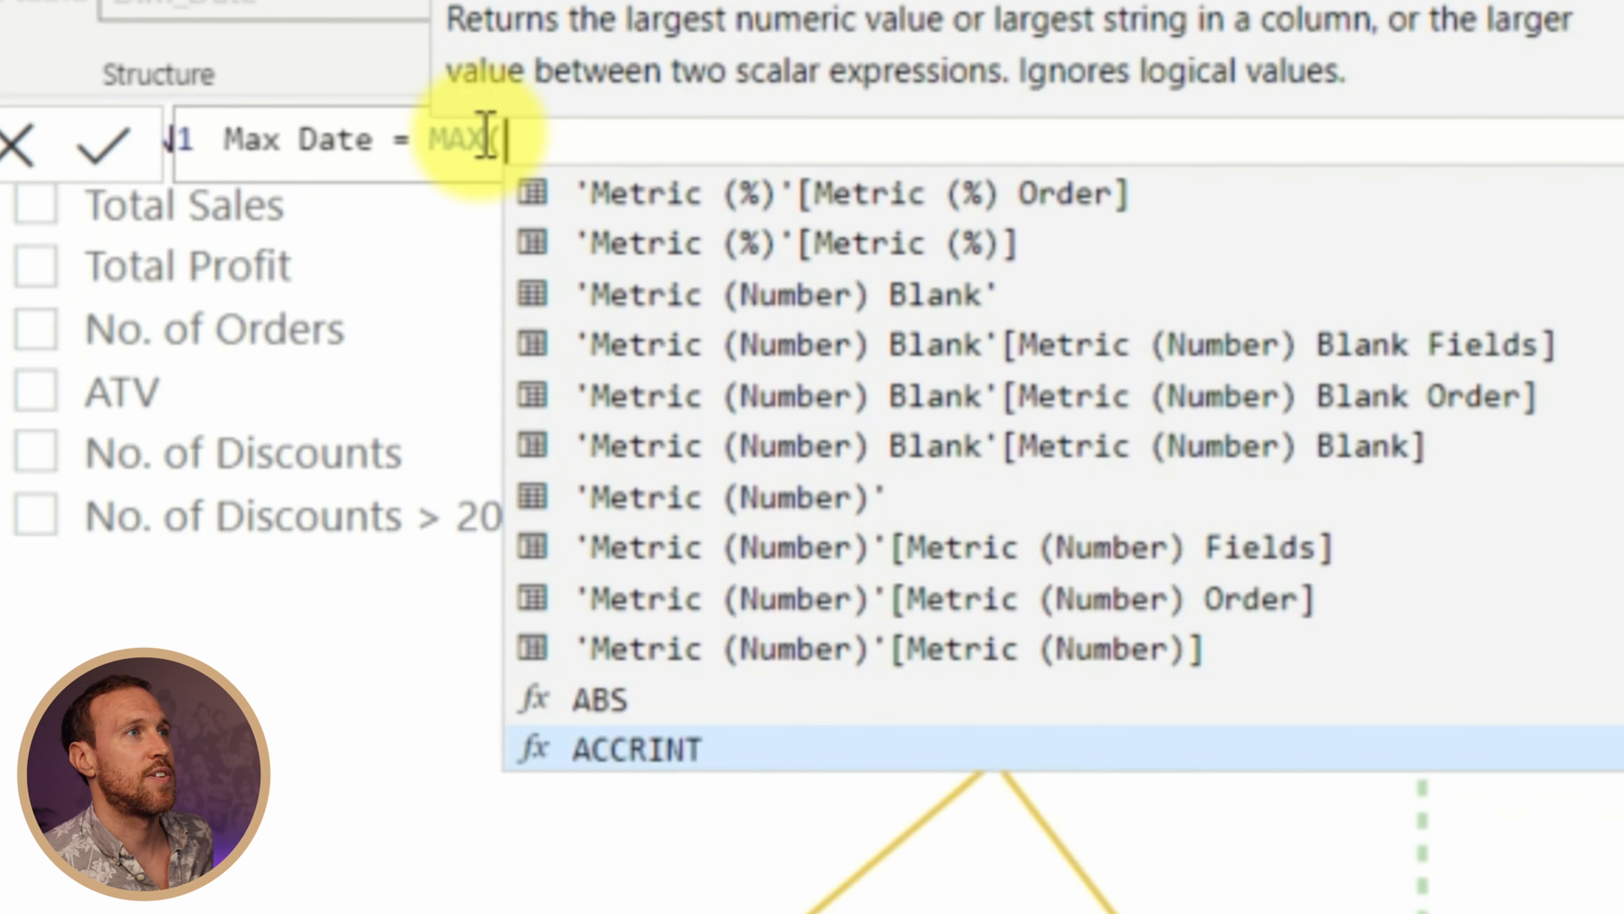
text(dum)
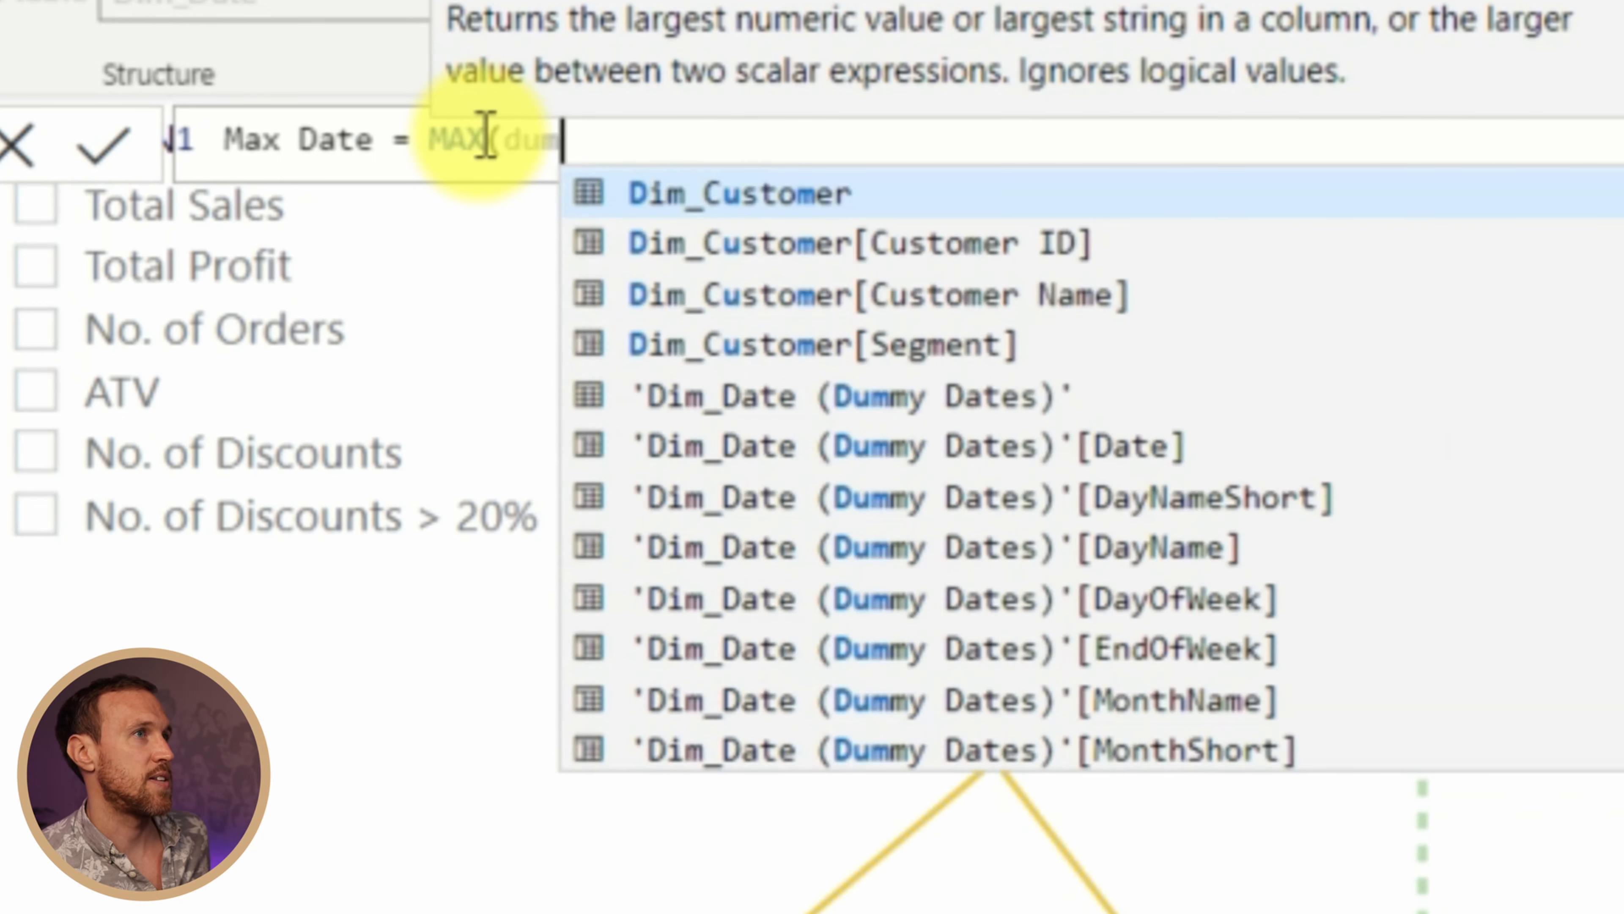
key(Down)
key(Down)
key(Down)
key(Down)
key(Down)
key(Tab)
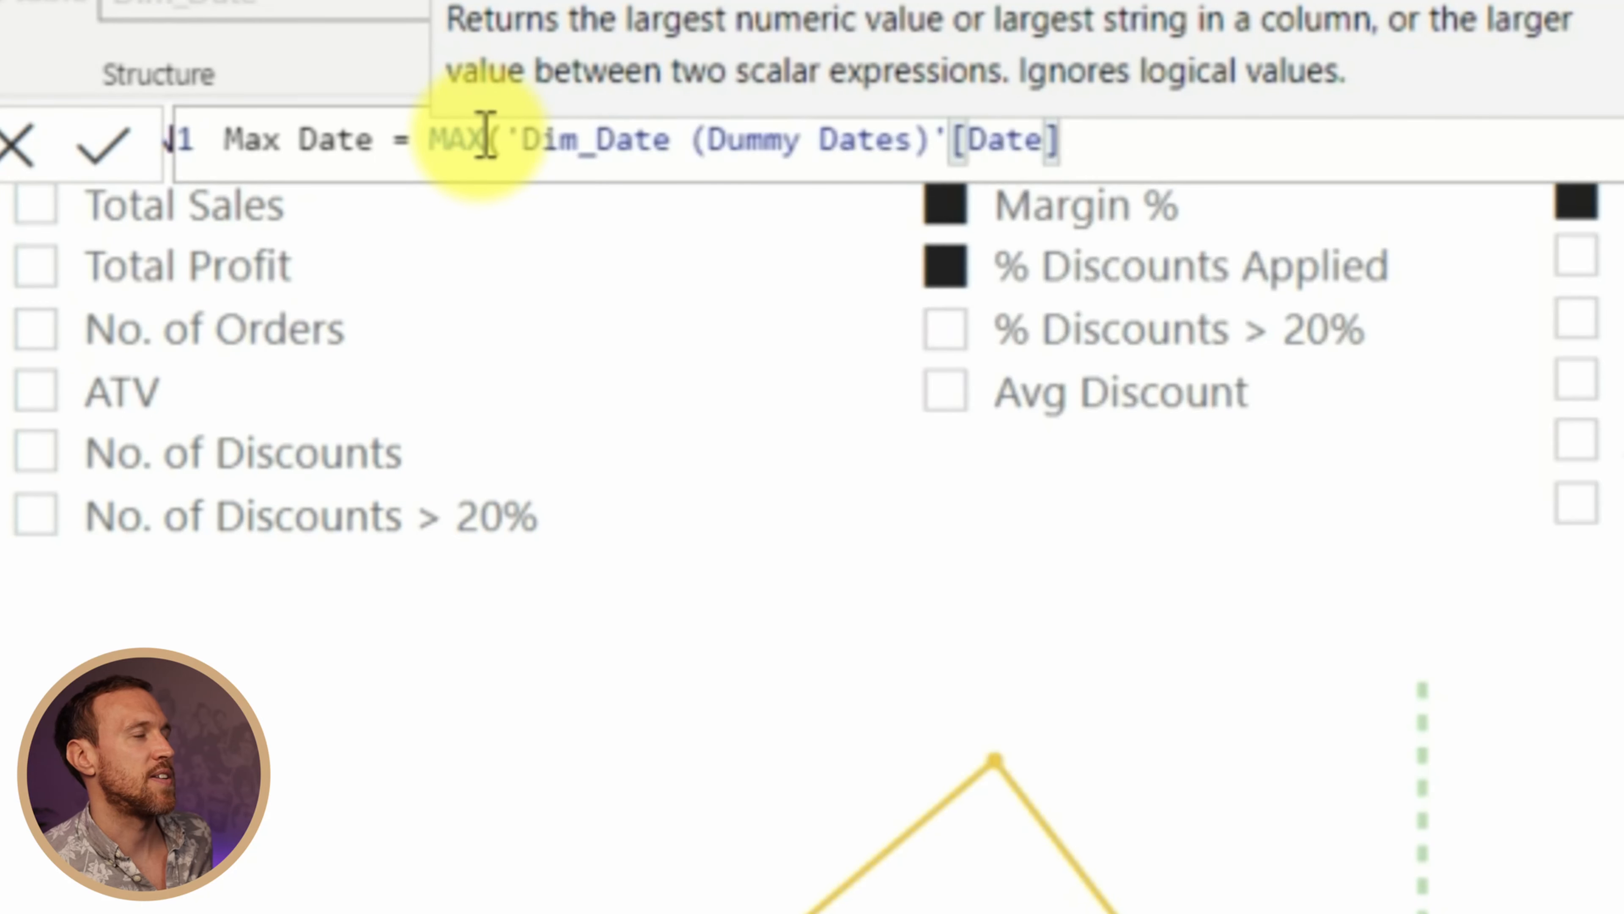
text())
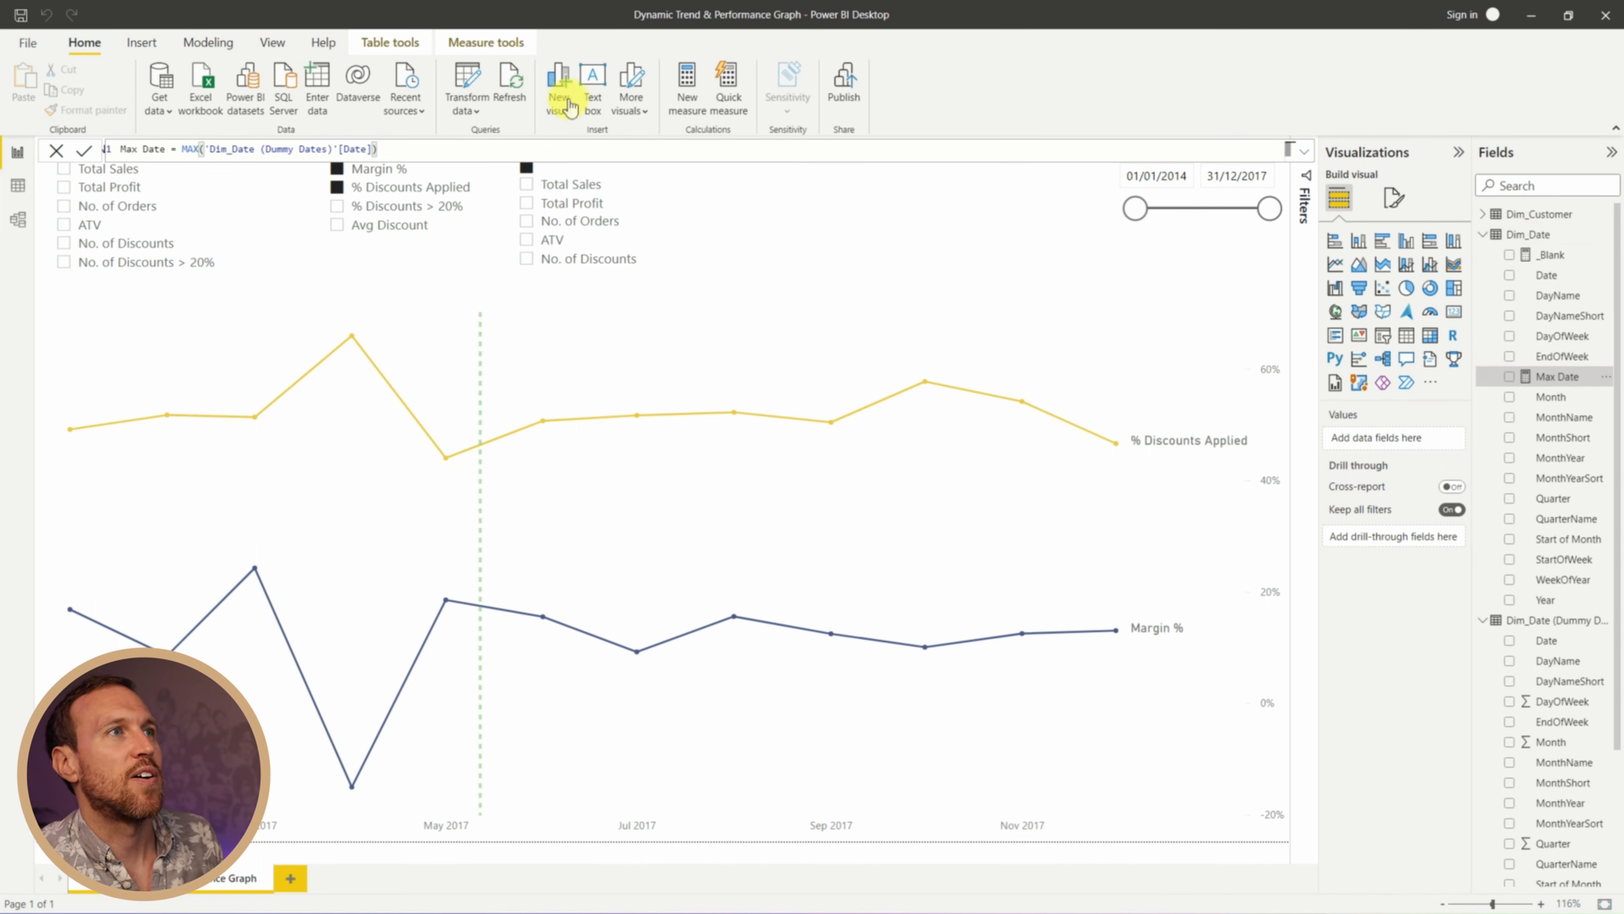
Change the Max Date measure's home table to Dim_Date (Dummy Dates)
click(396, 43)
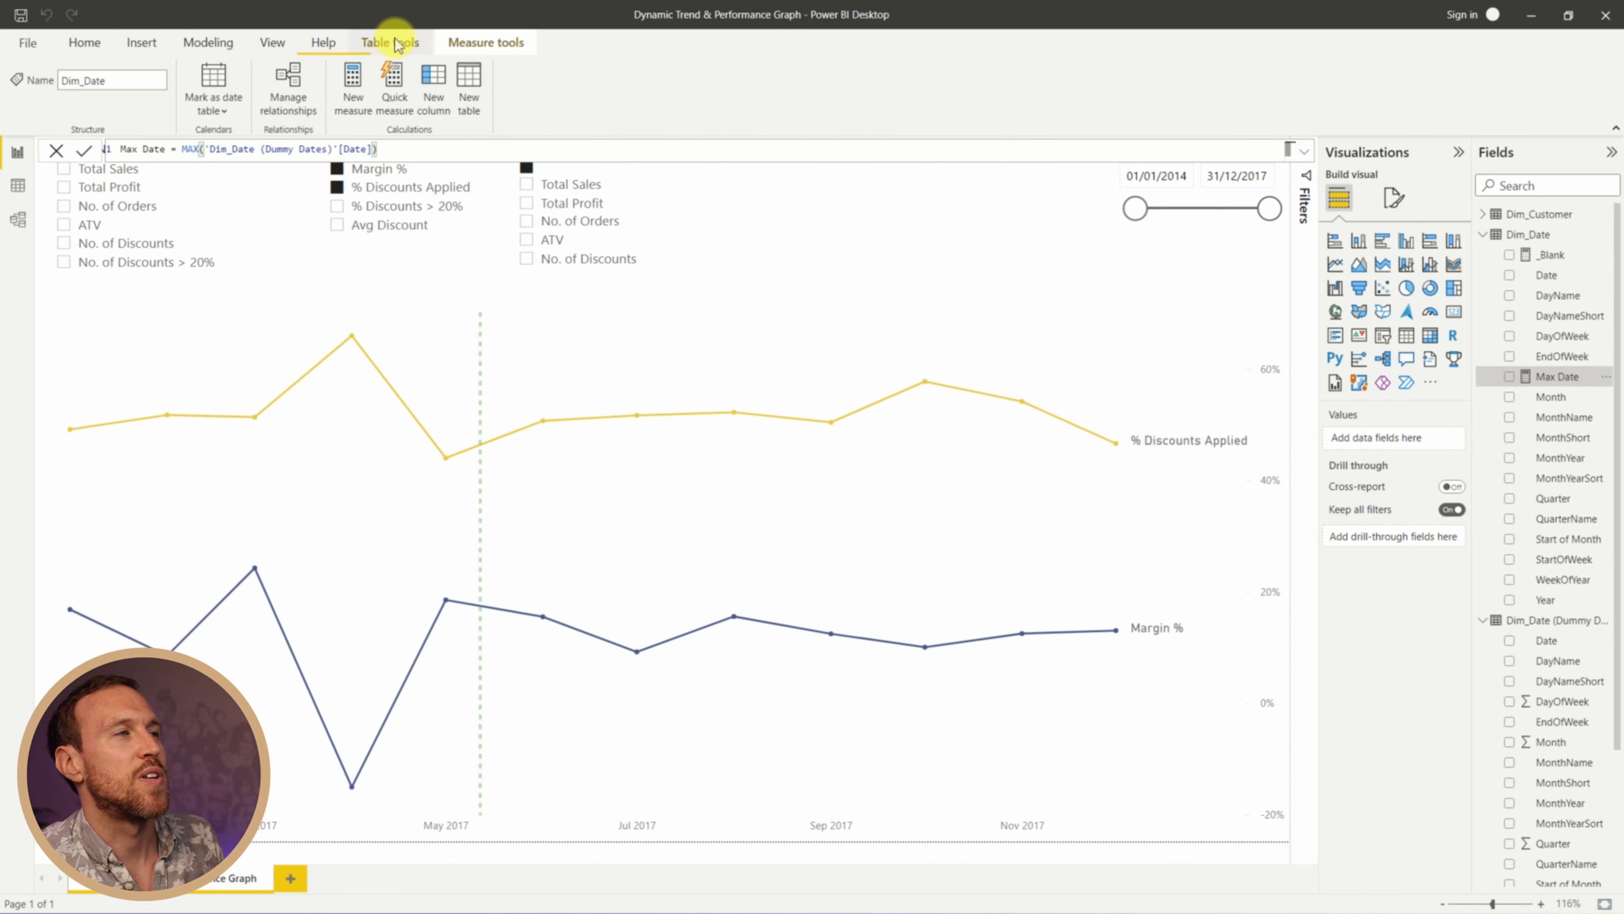
click(451, 44)
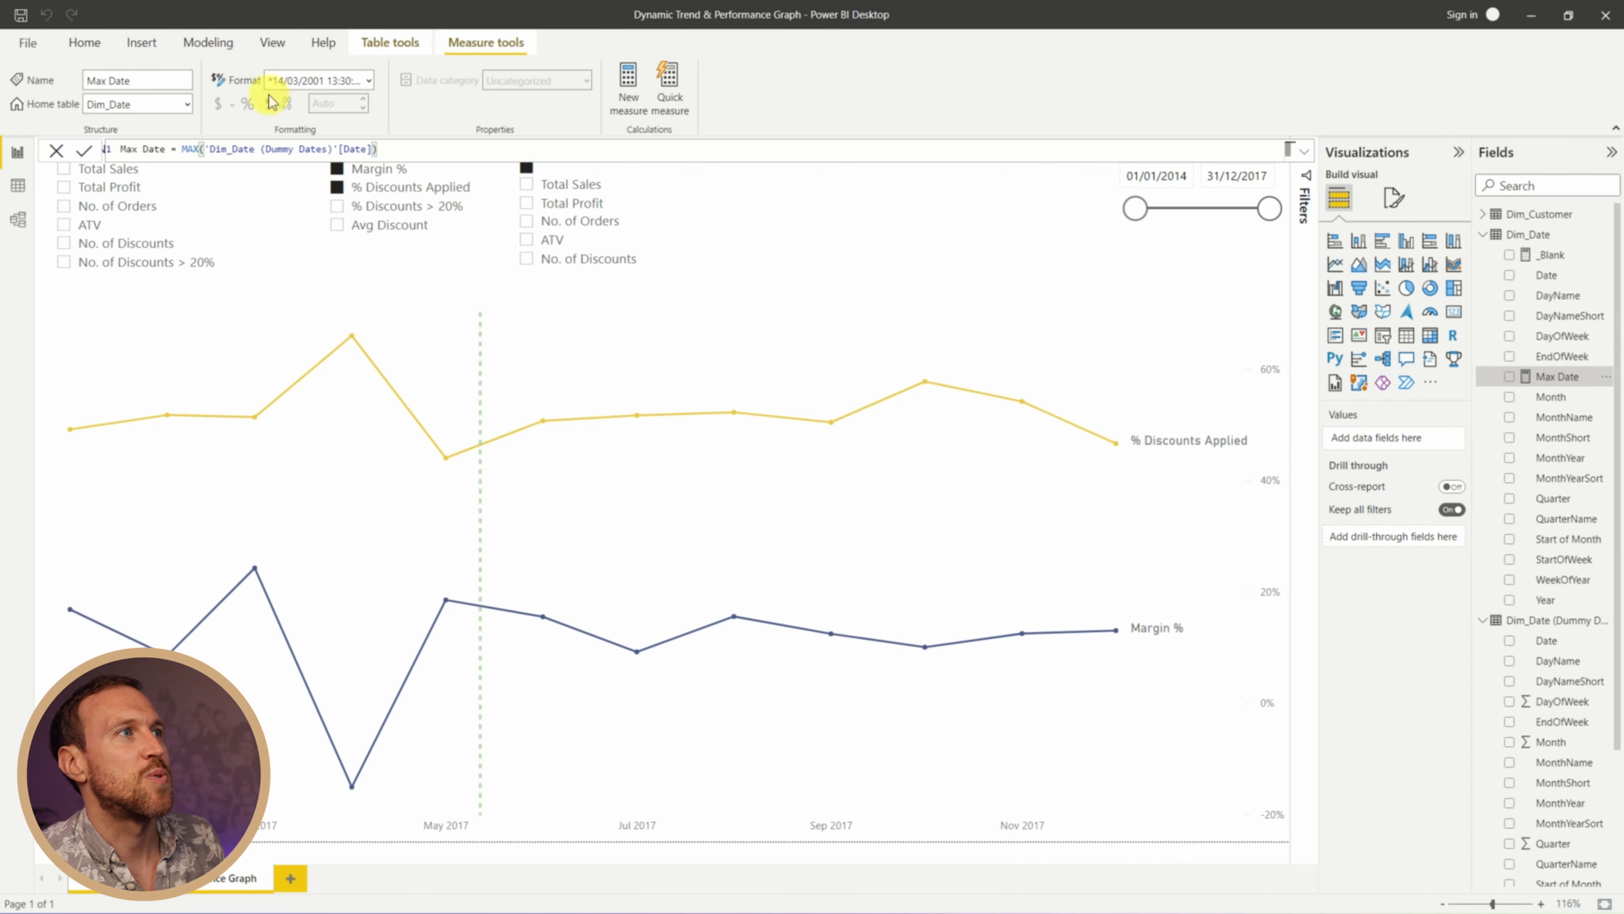
click(186, 105)
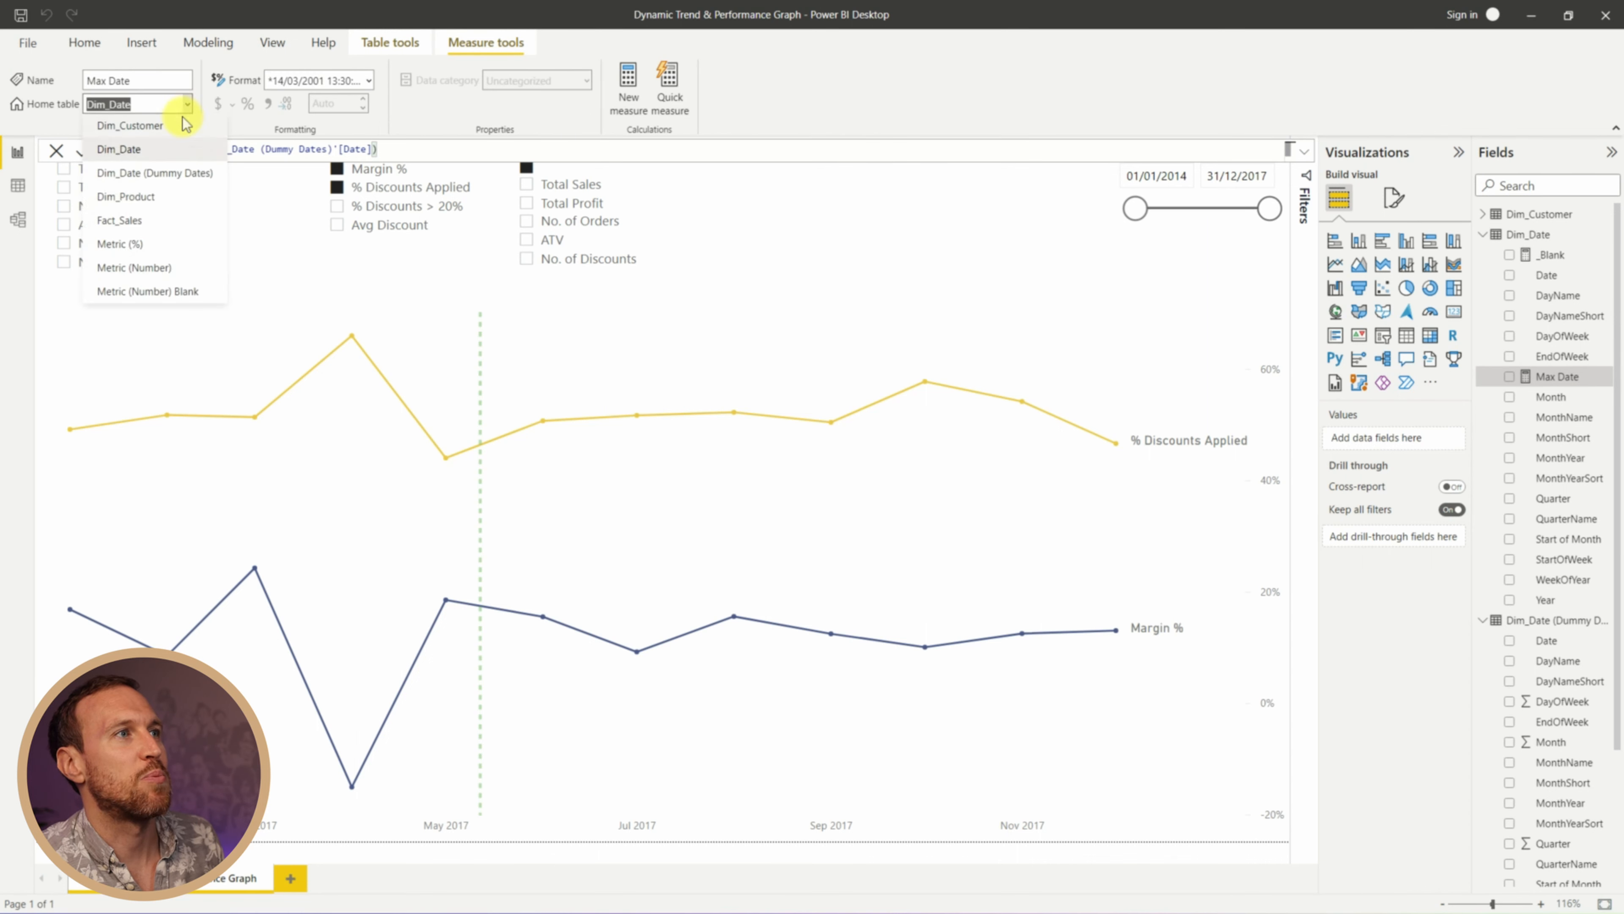
click(179, 173)
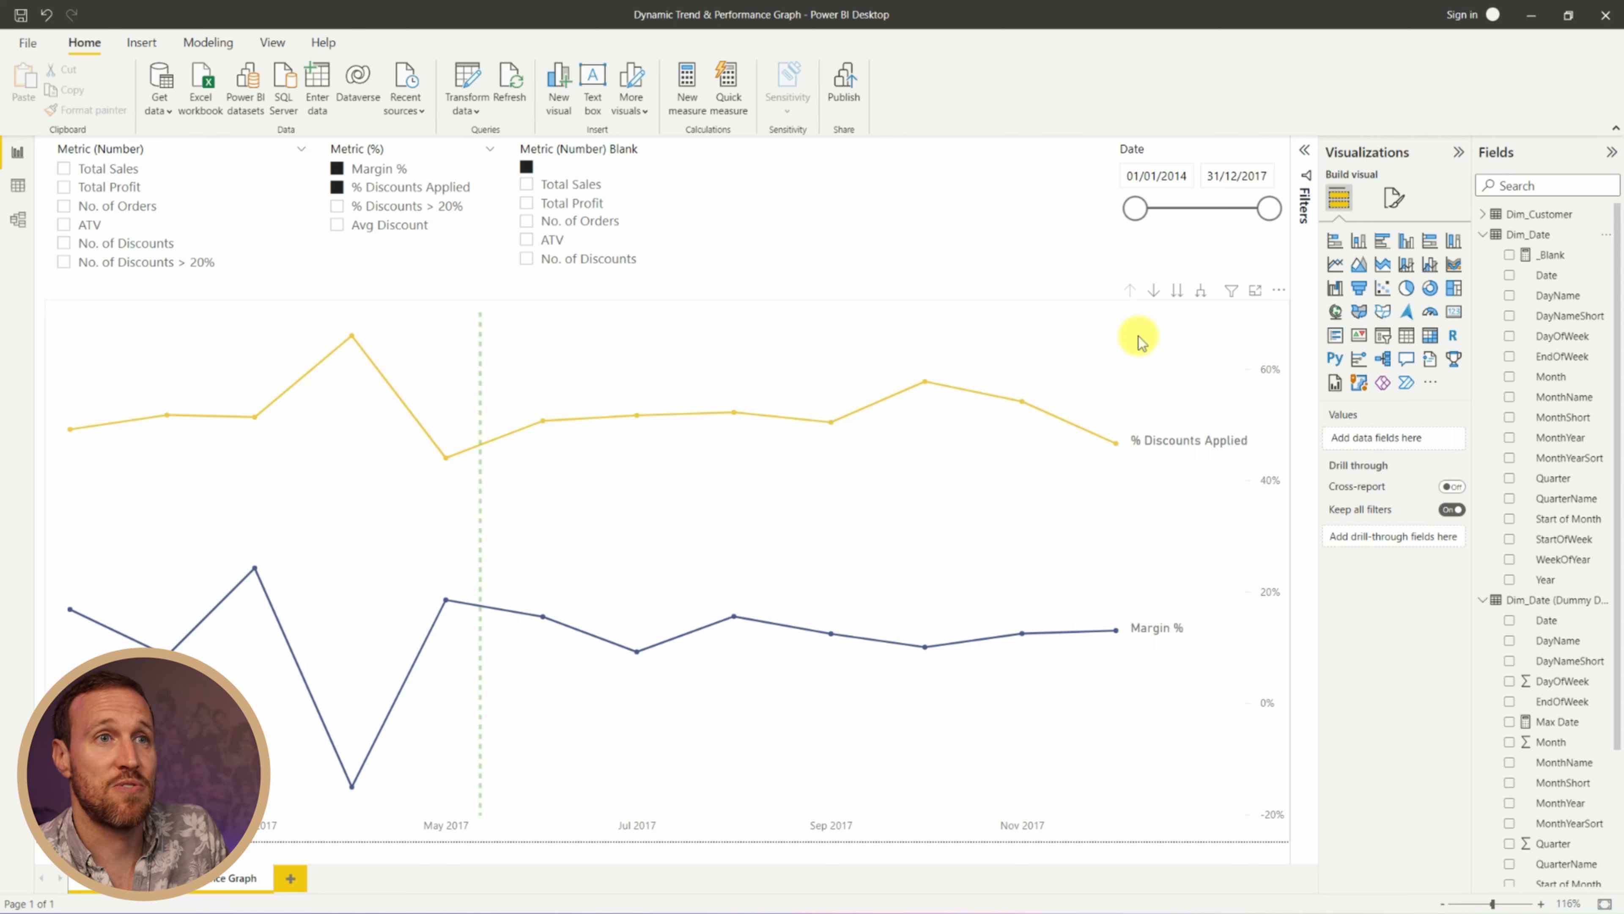
Base the value of the line chart's X-axis constant line on the Max Date measure from Dim_Date (Dummy Dates), using the Field value format style
click(1138, 342)
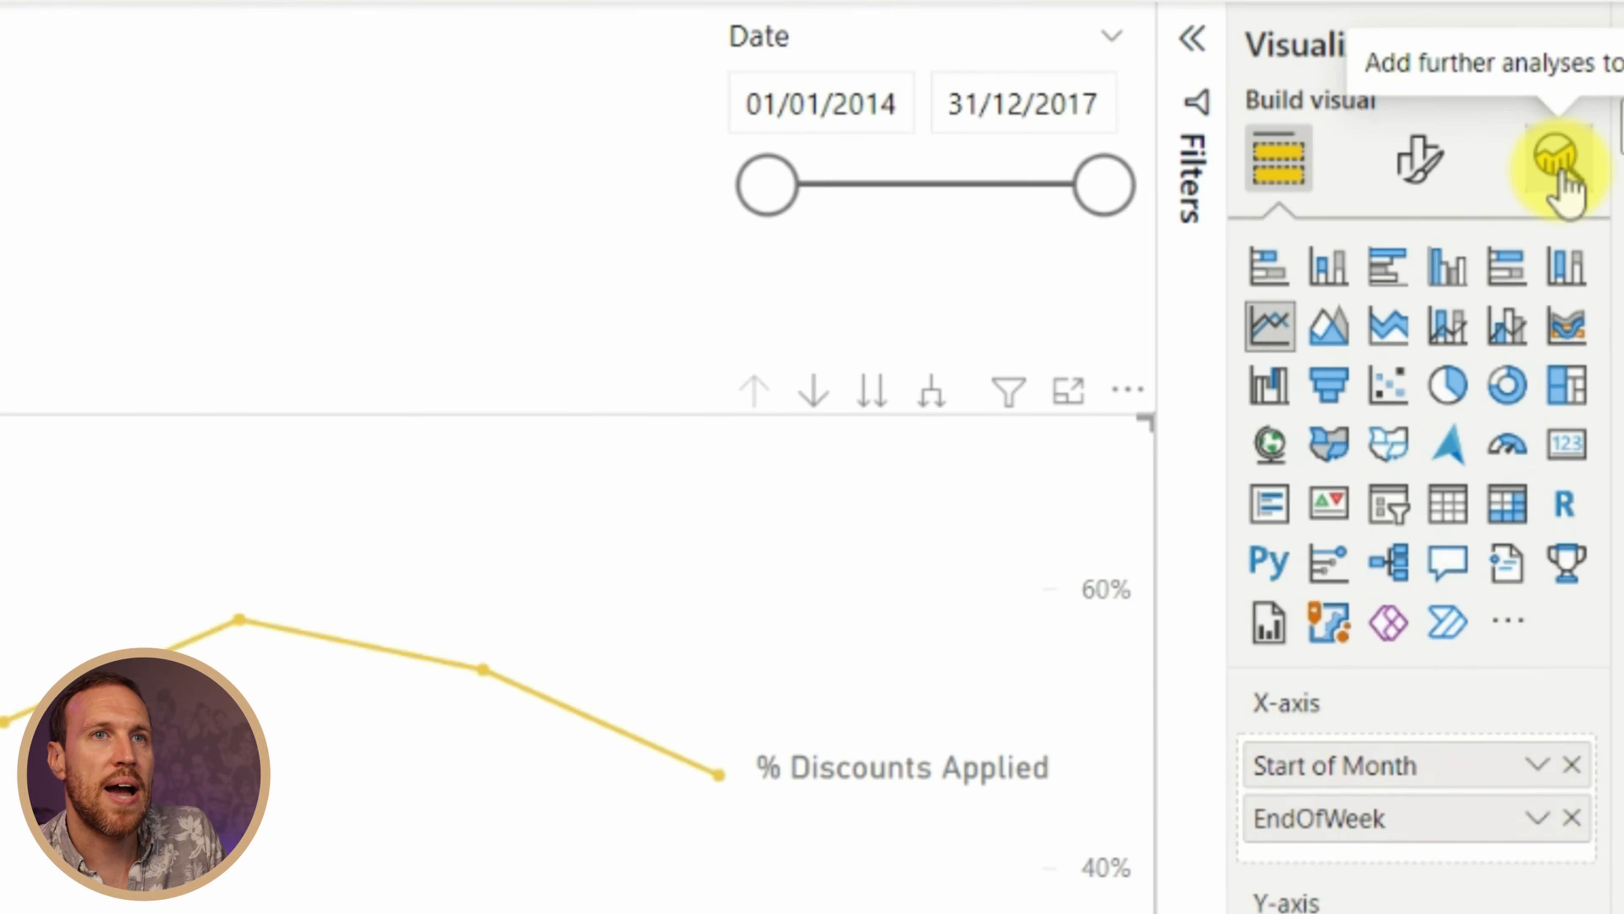
click(1558, 174)
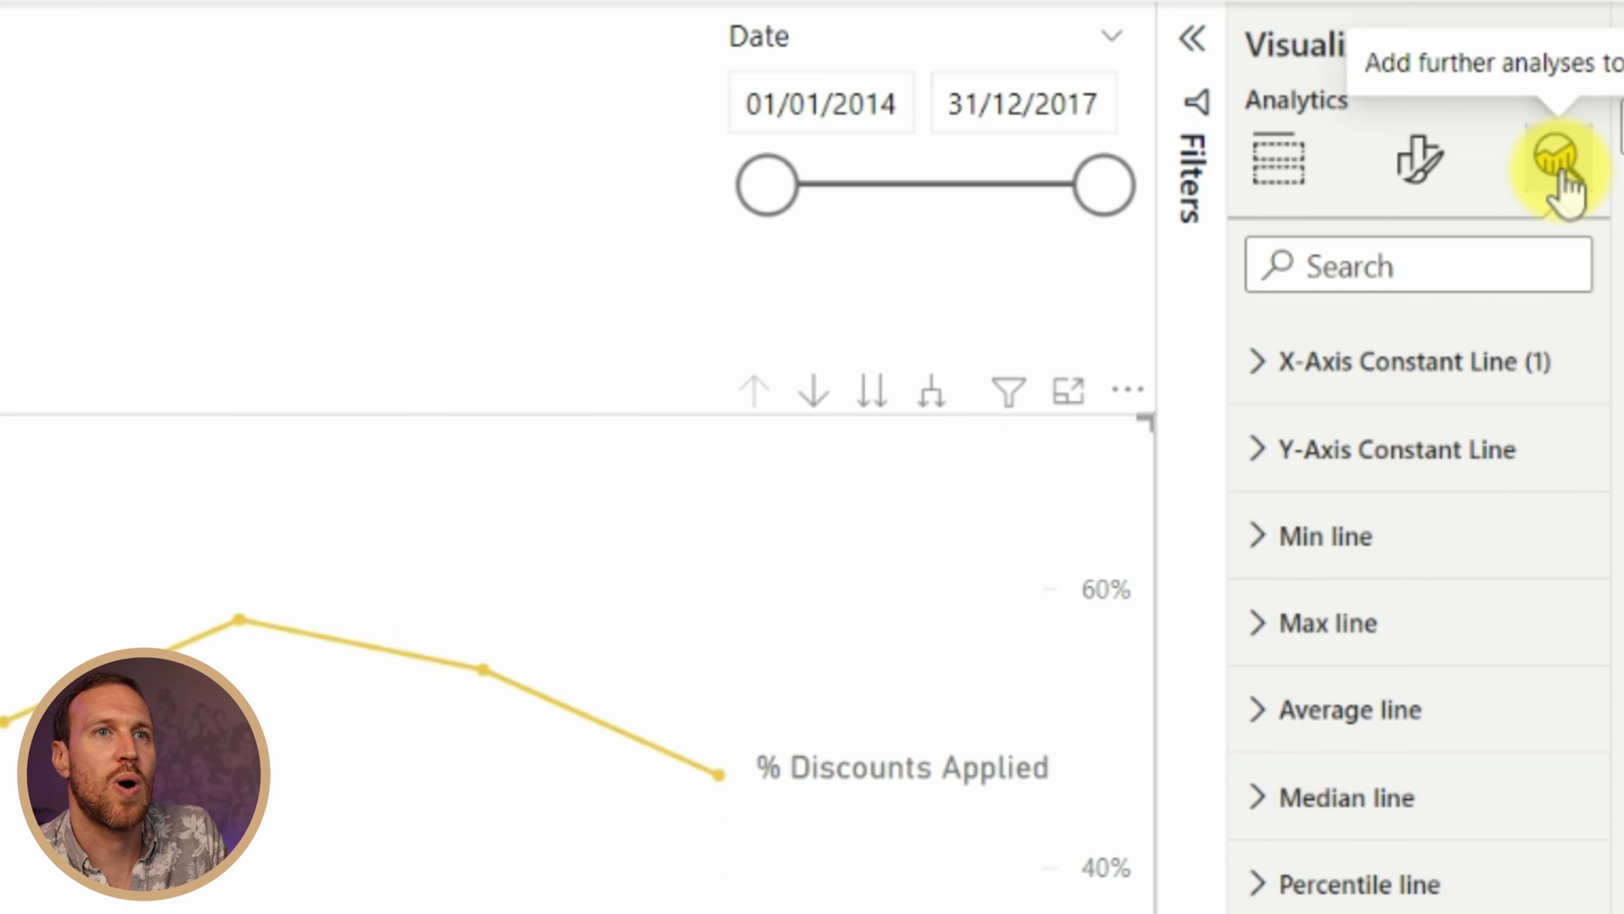
click(1474, 361)
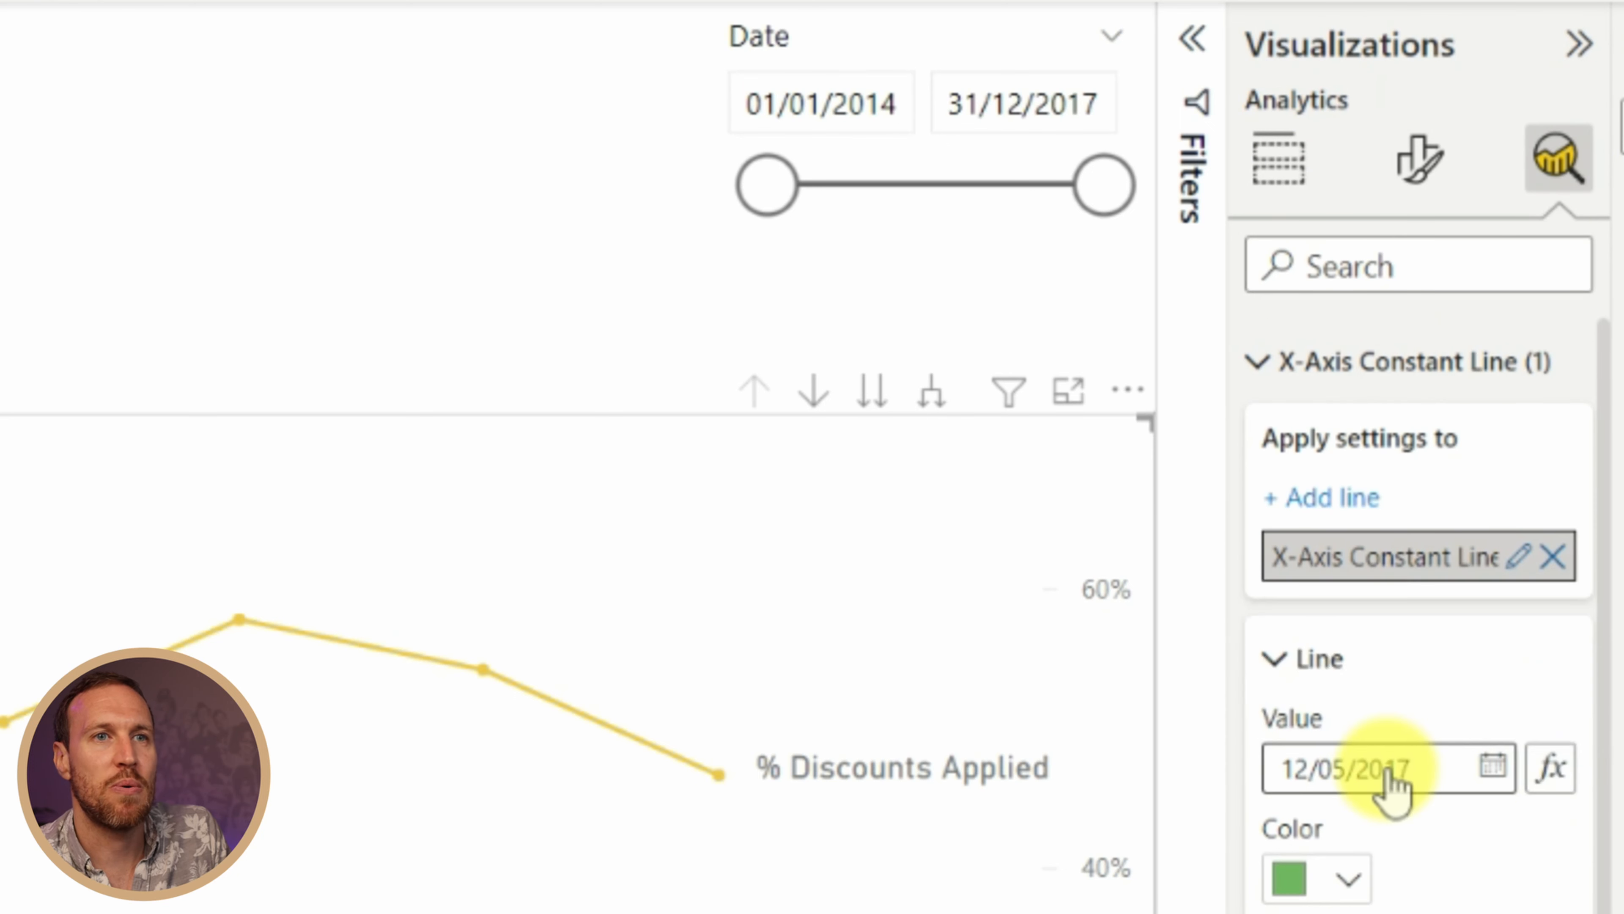
click(1555, 777)
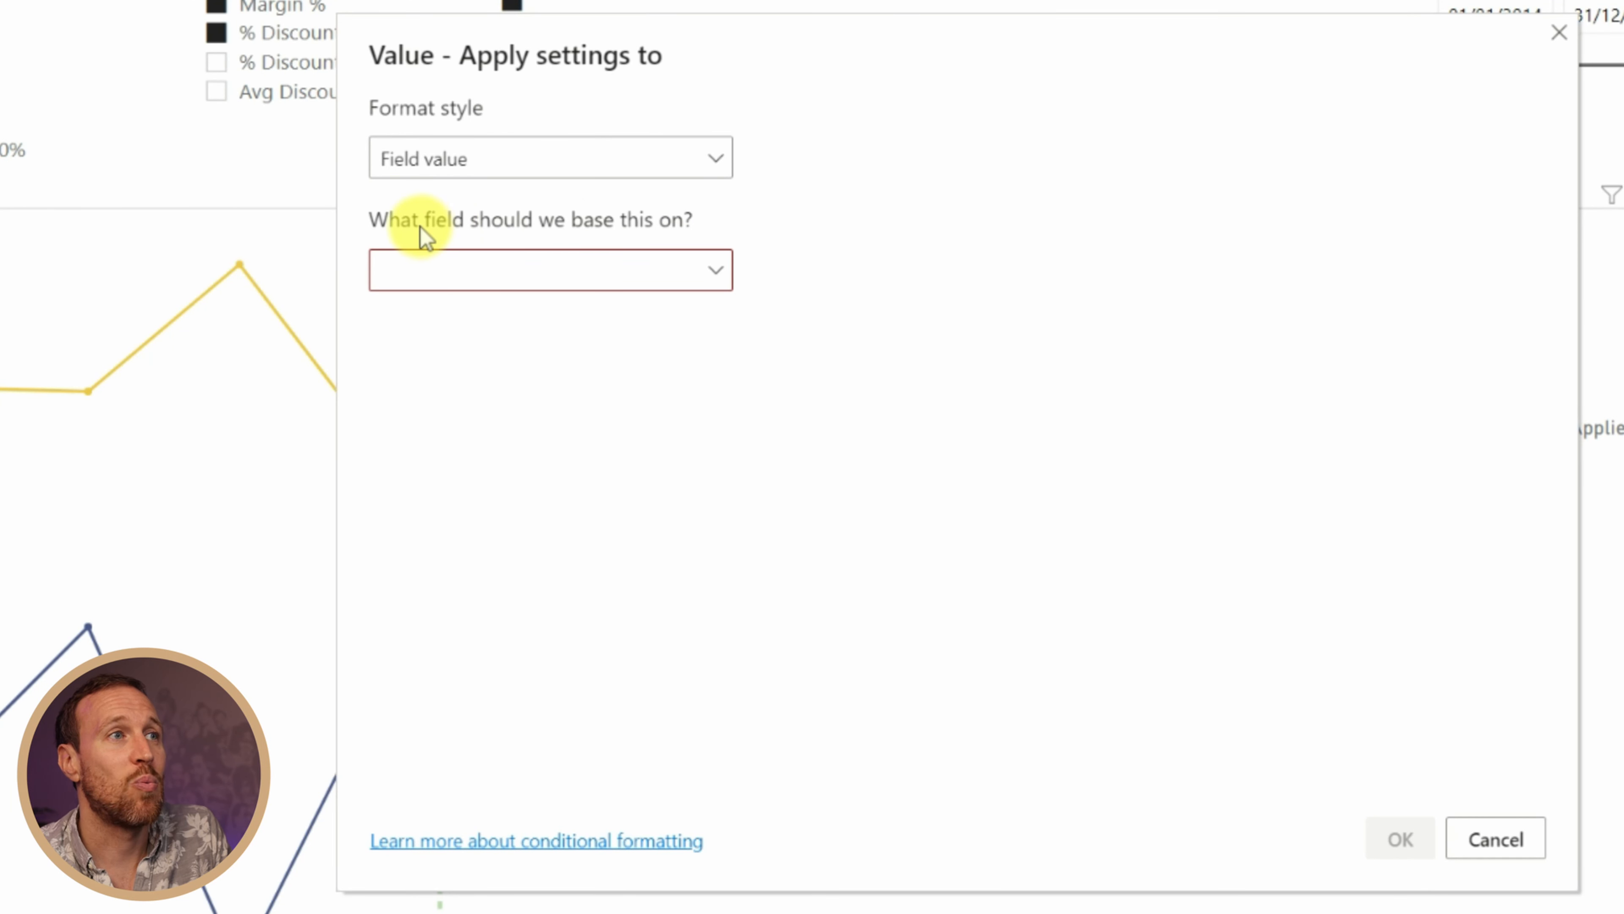
click(654, 276)
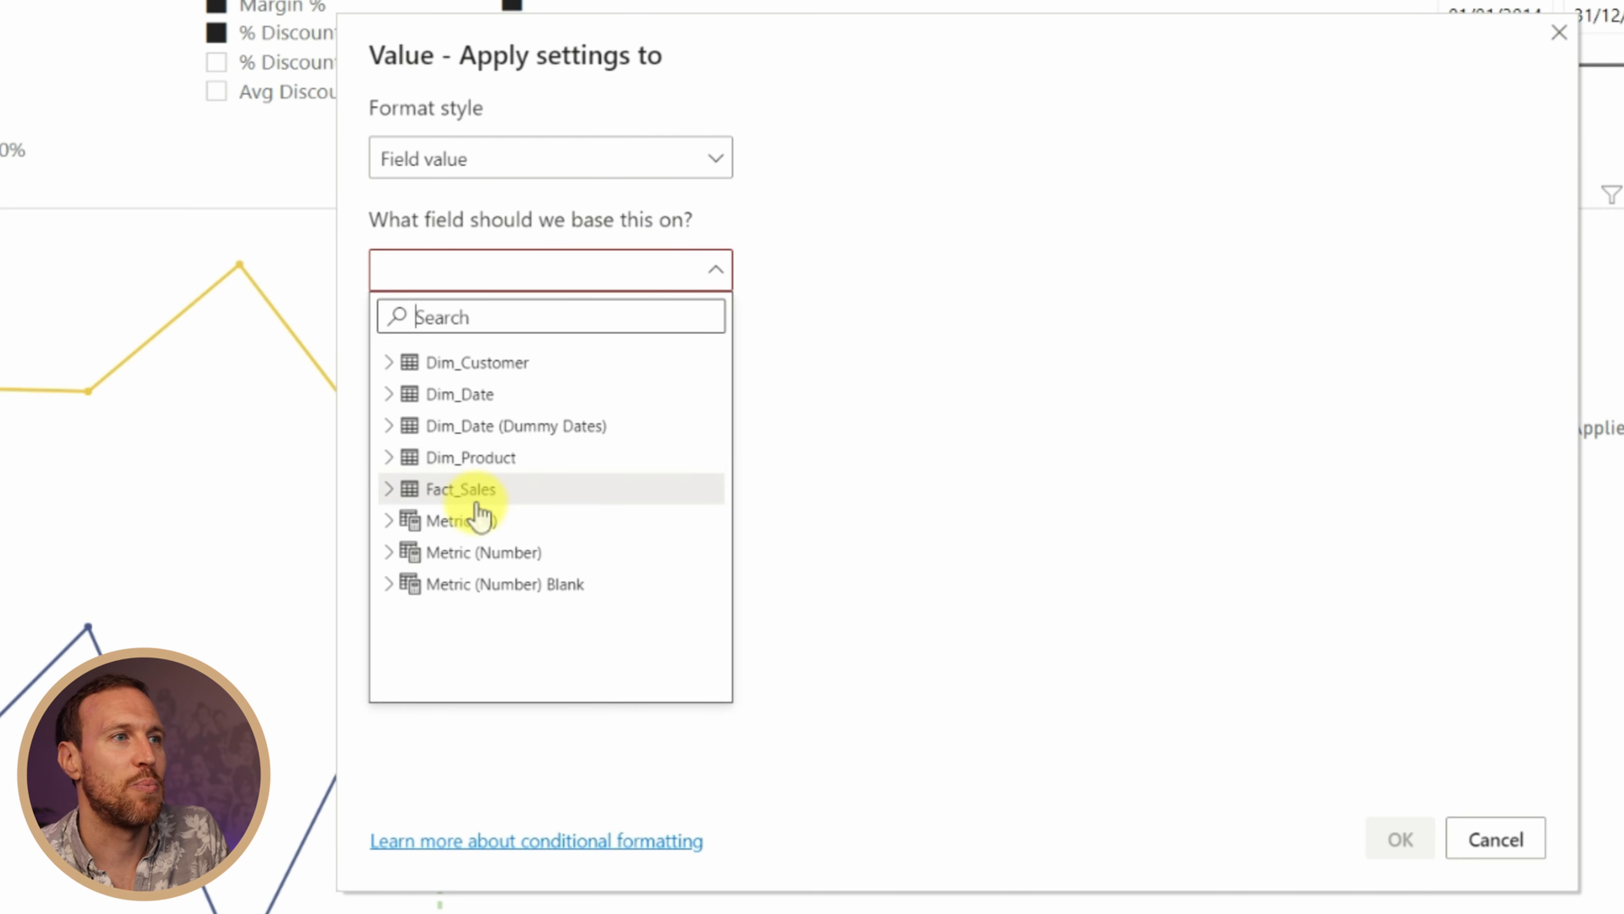
click(390, 426)
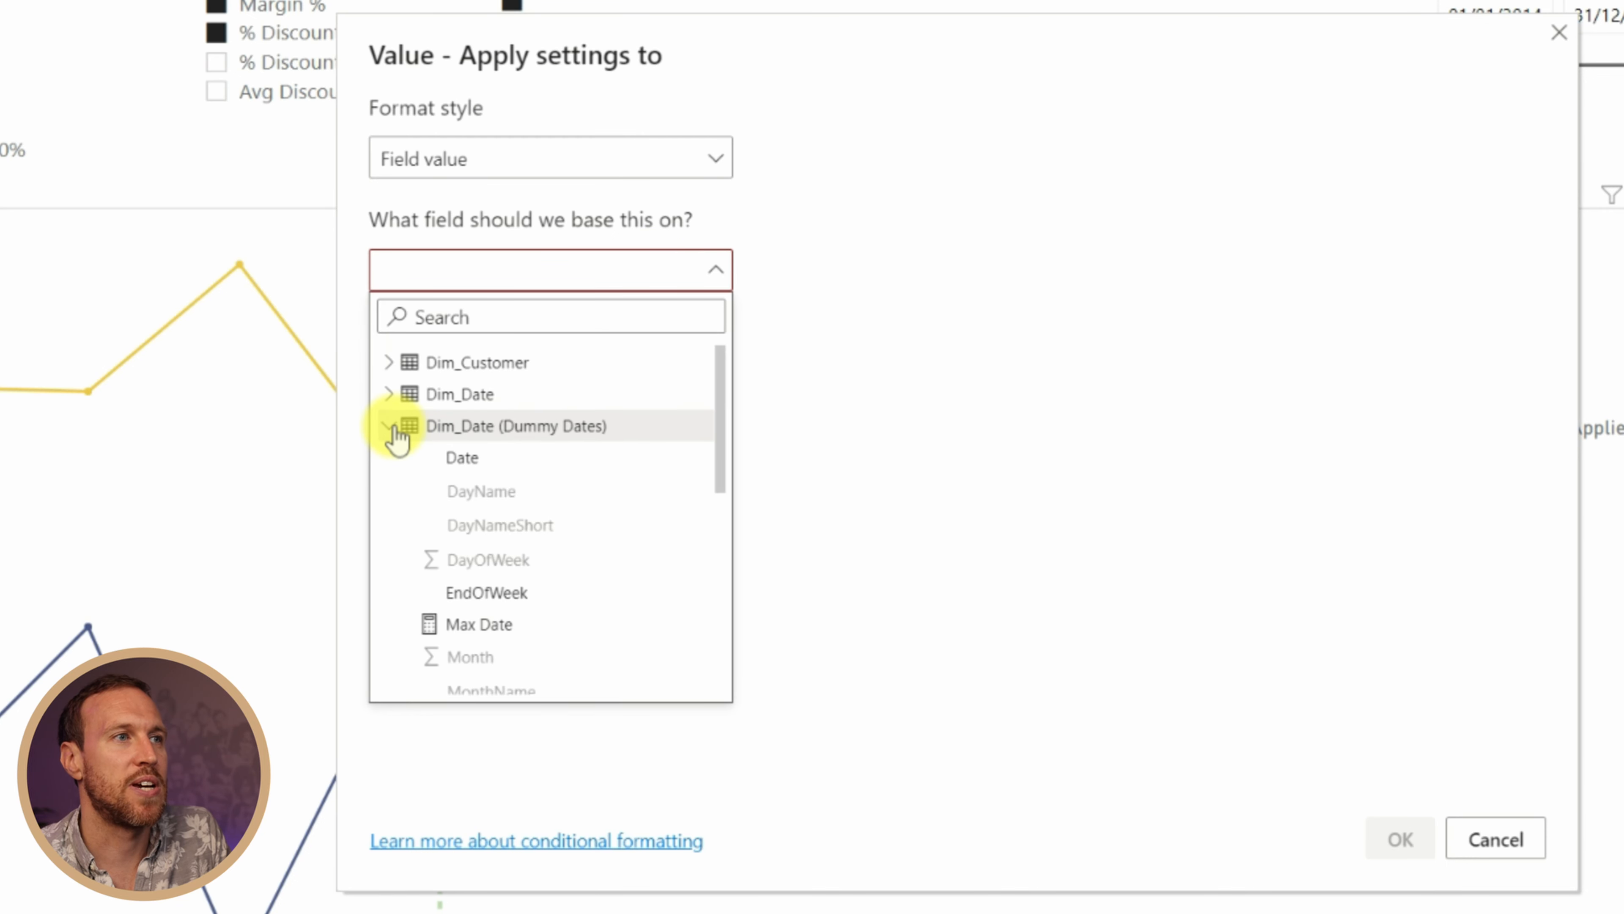
click(499, 624)
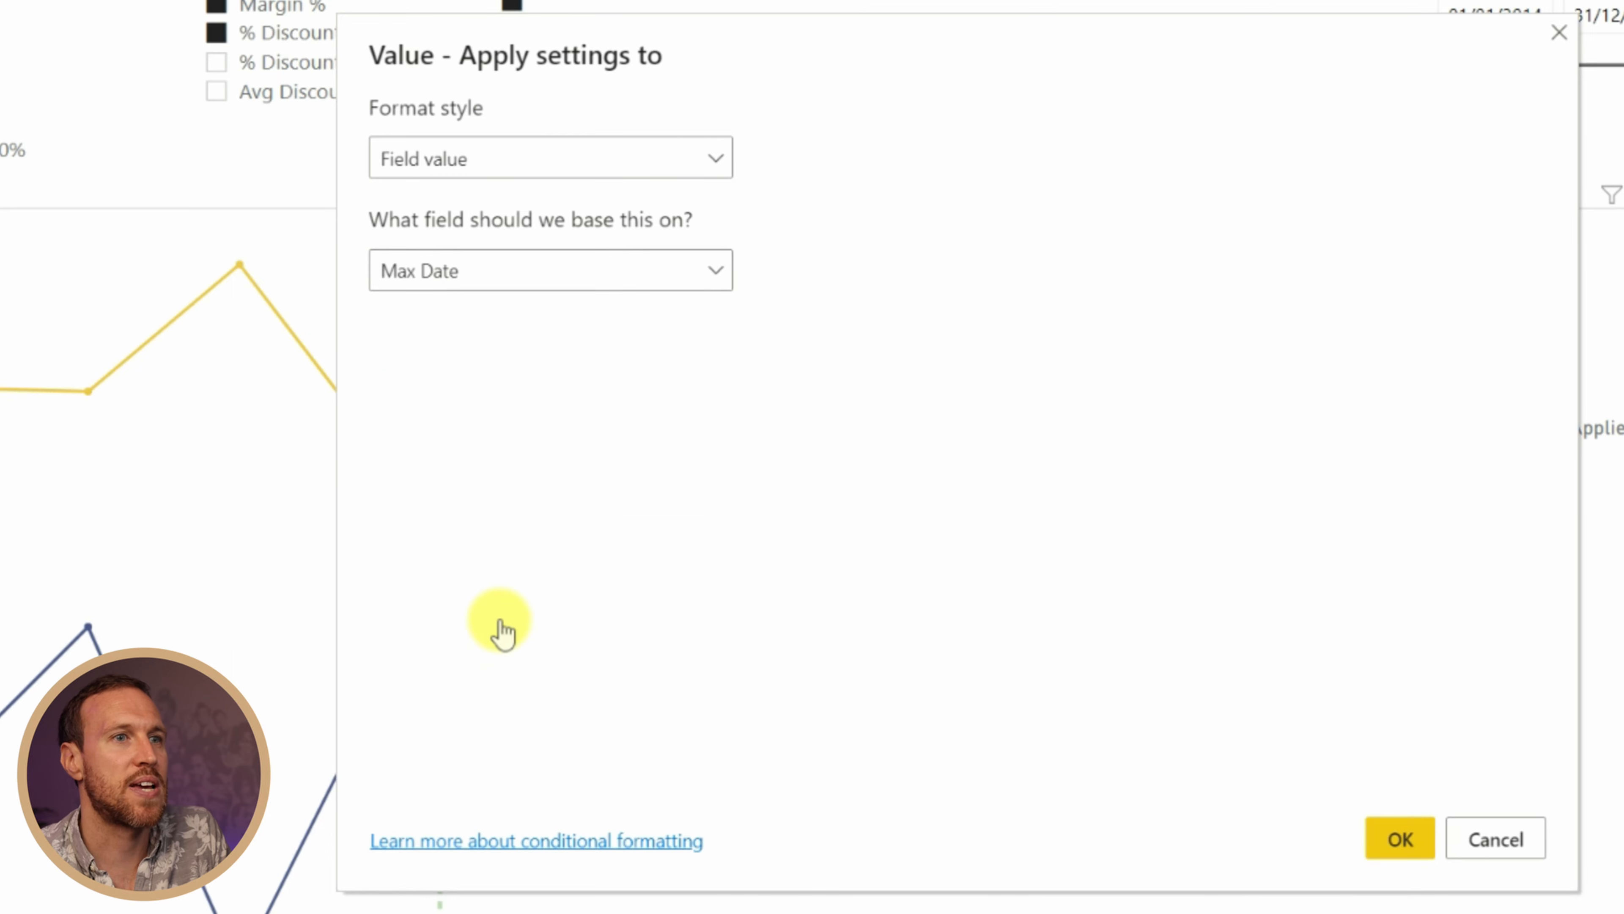
click(1394, 840)
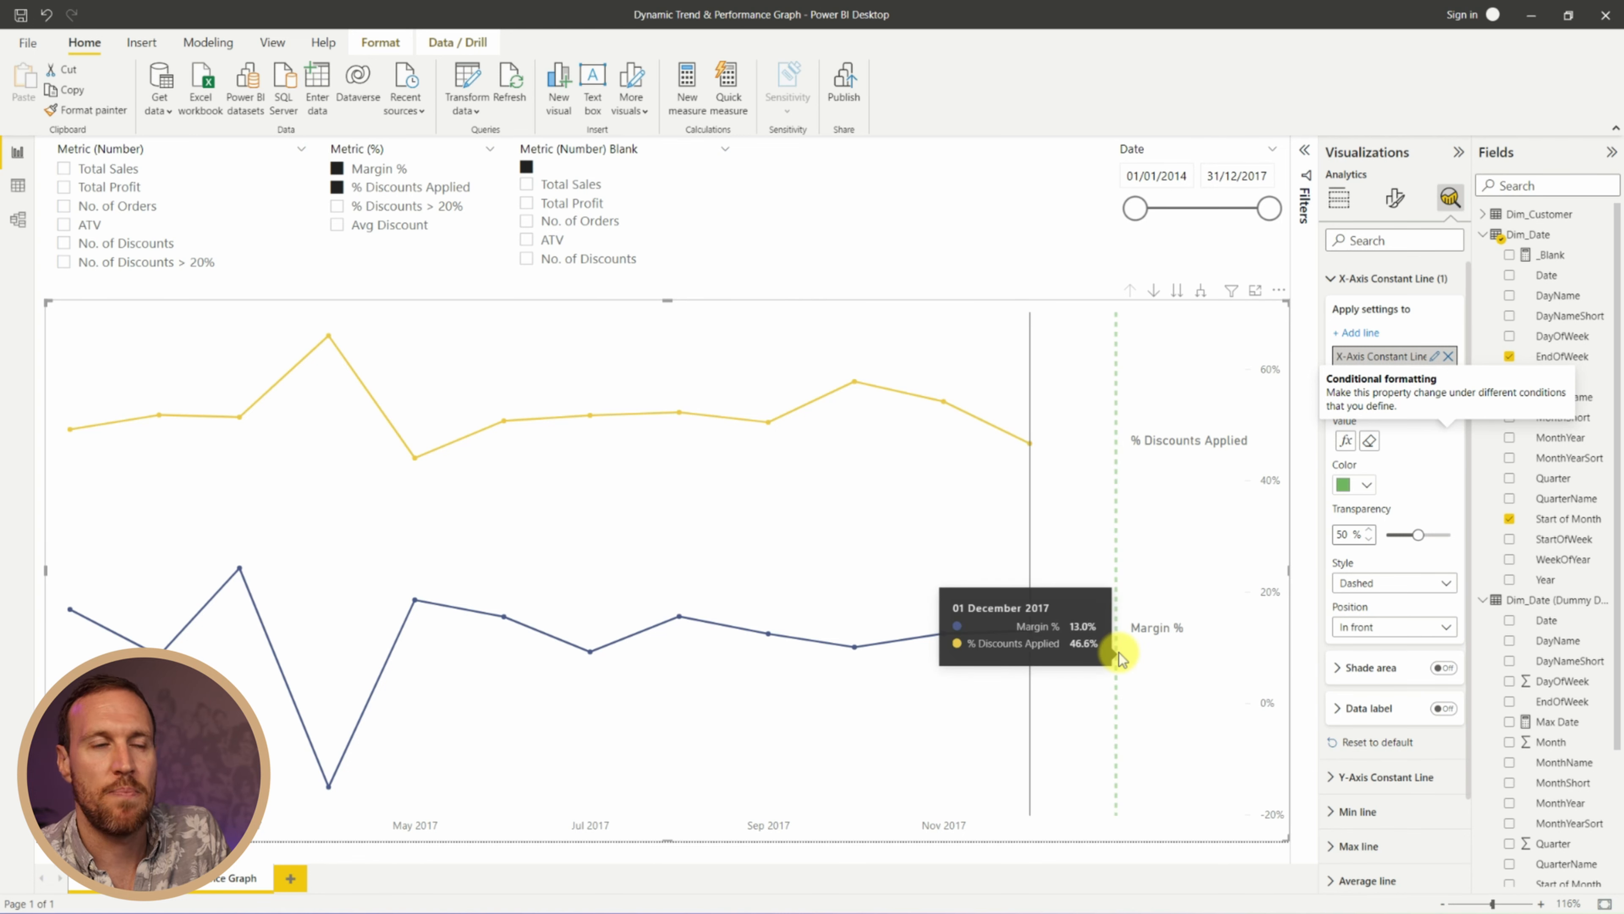
Test the marker line by moving the Date slicer's end date back to 09/07/2017
click(1268, 217)
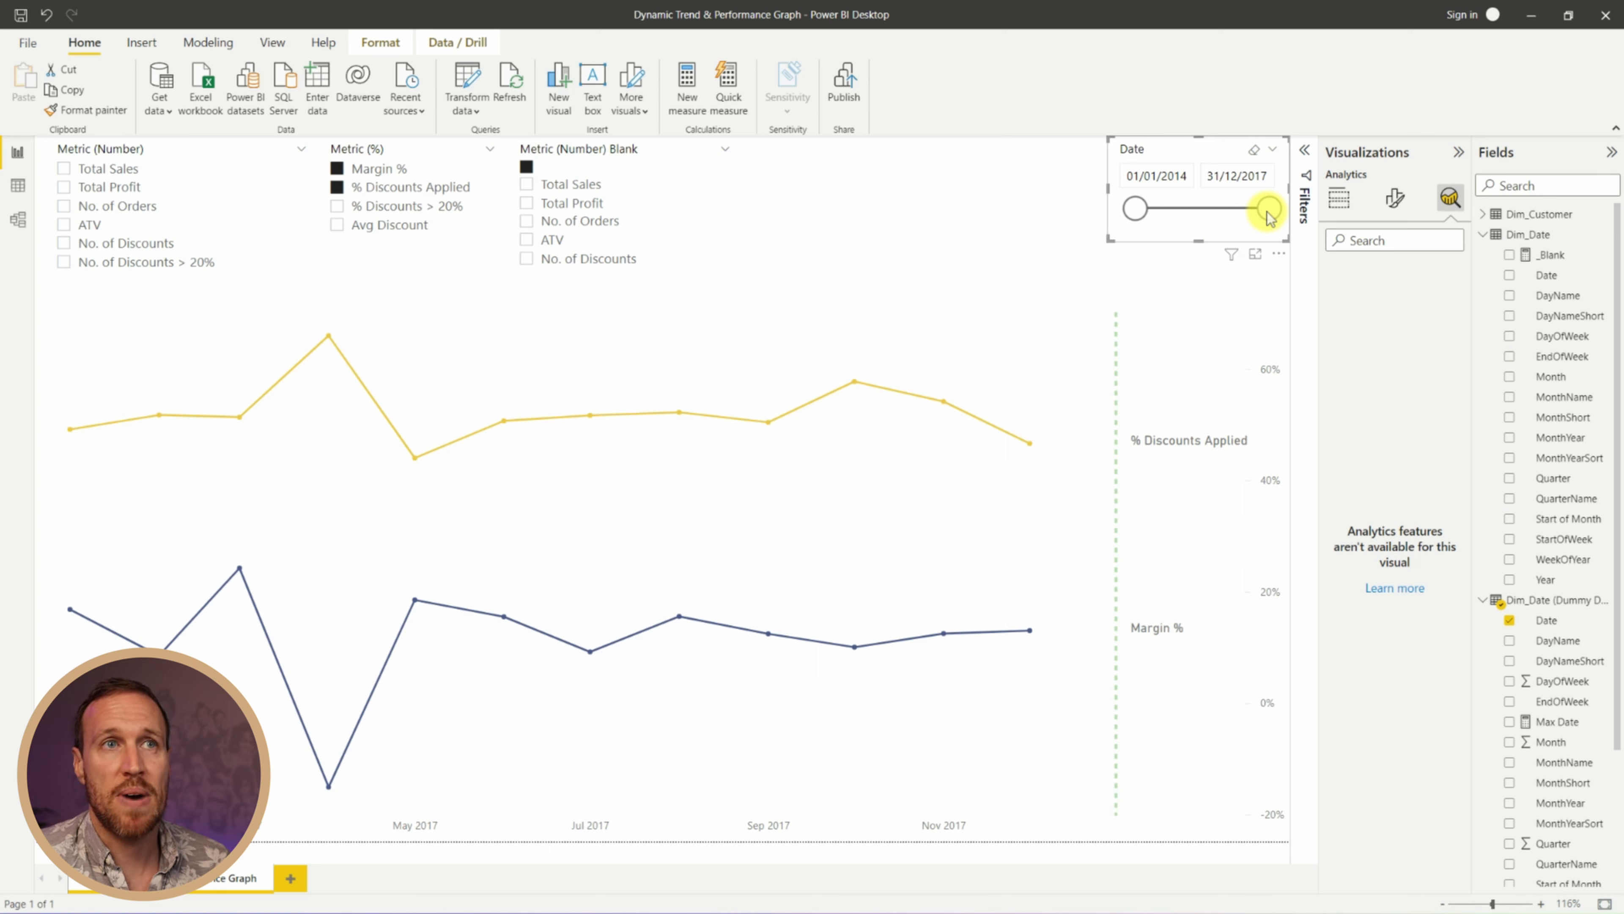
drag(1268, 216, 1247, 216)
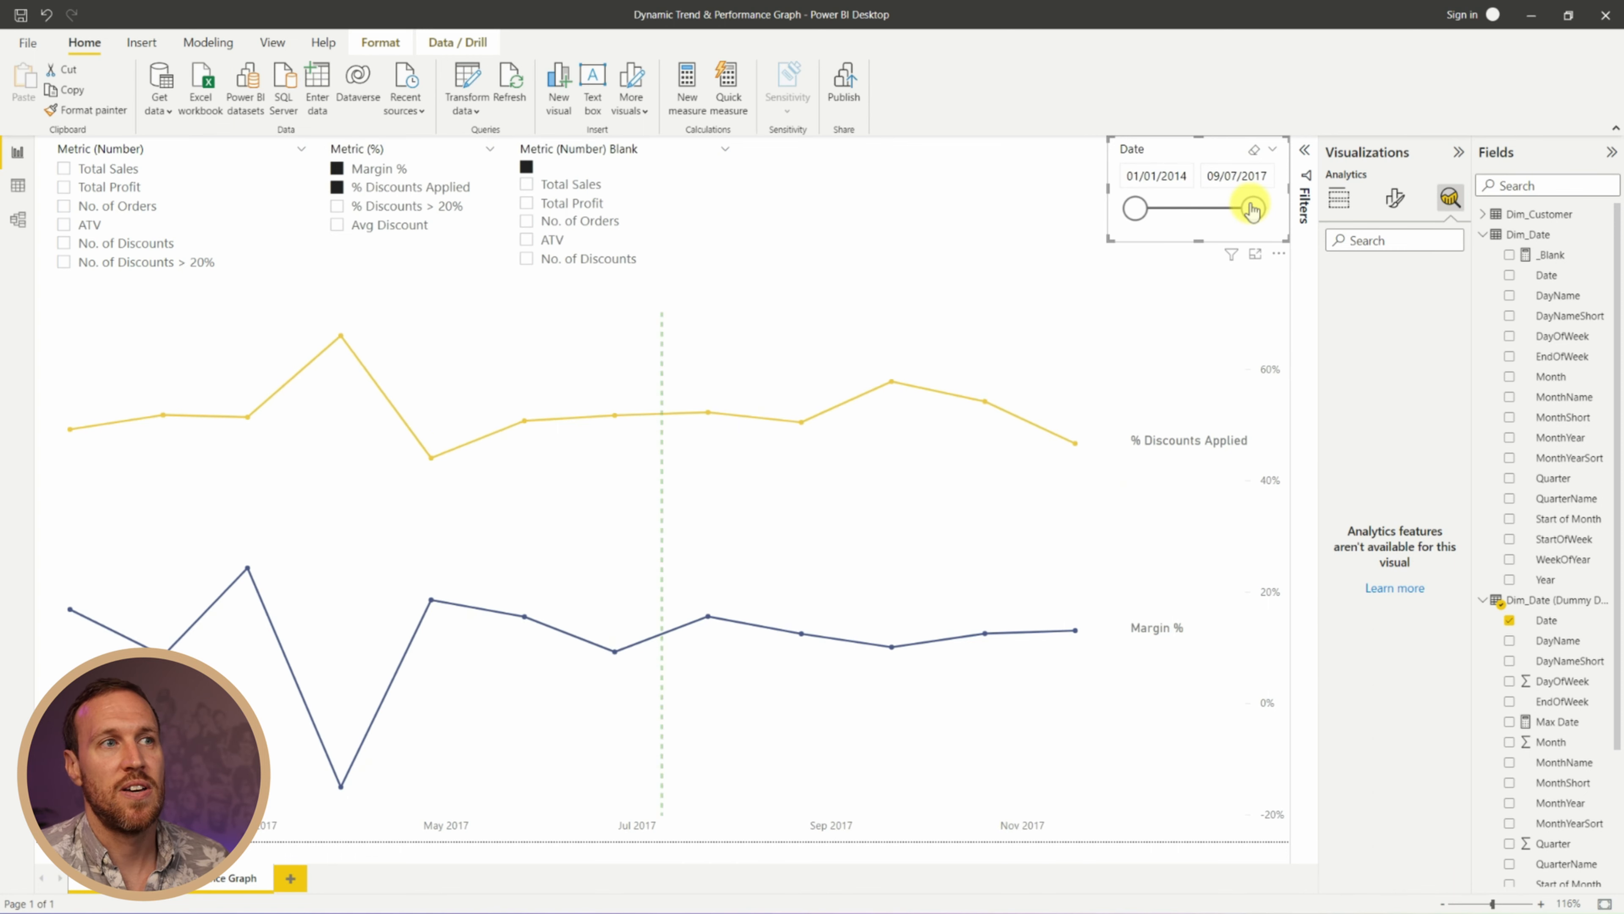
mouse_move(706, 582)
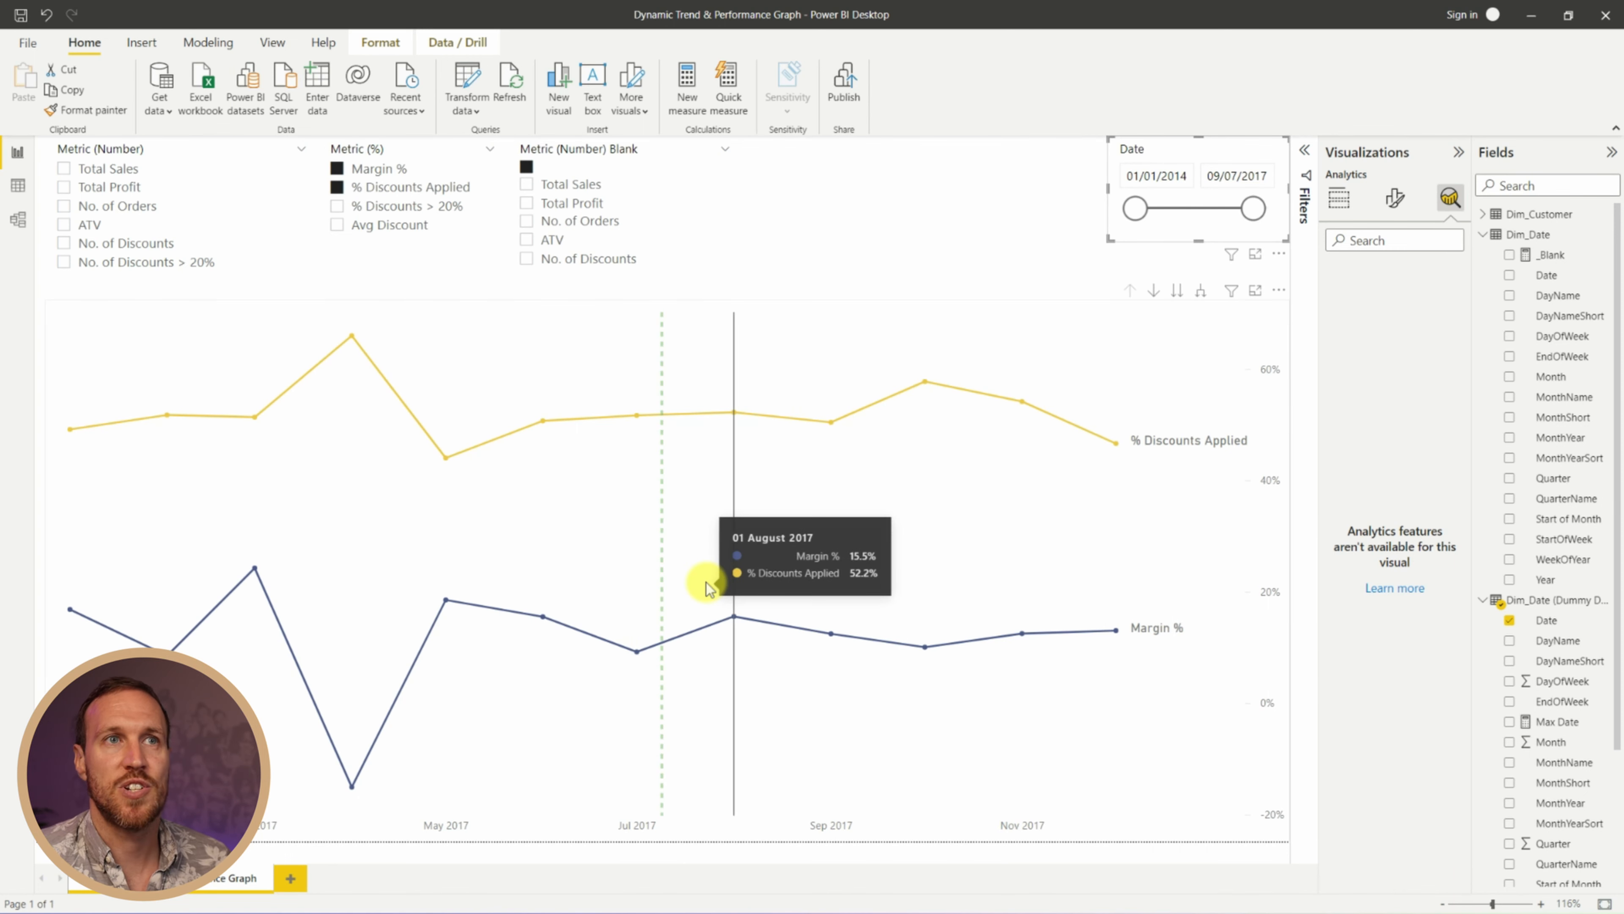
Try the After style on the Date slicer, and switch it to the Before style
click(1273, 153)
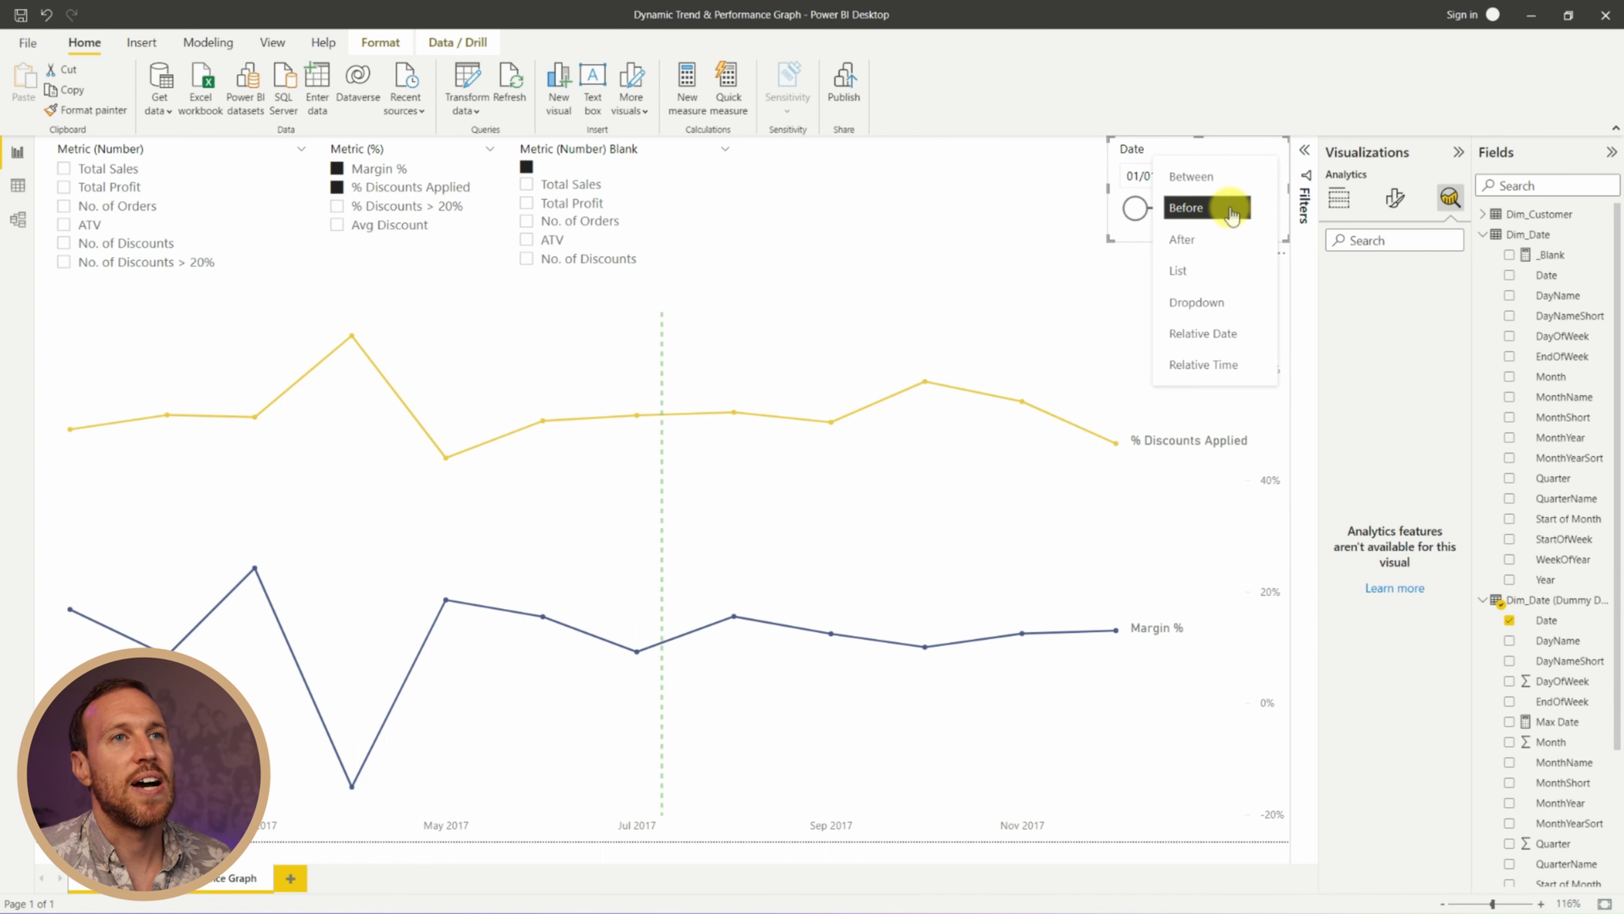
click(1225, 238)
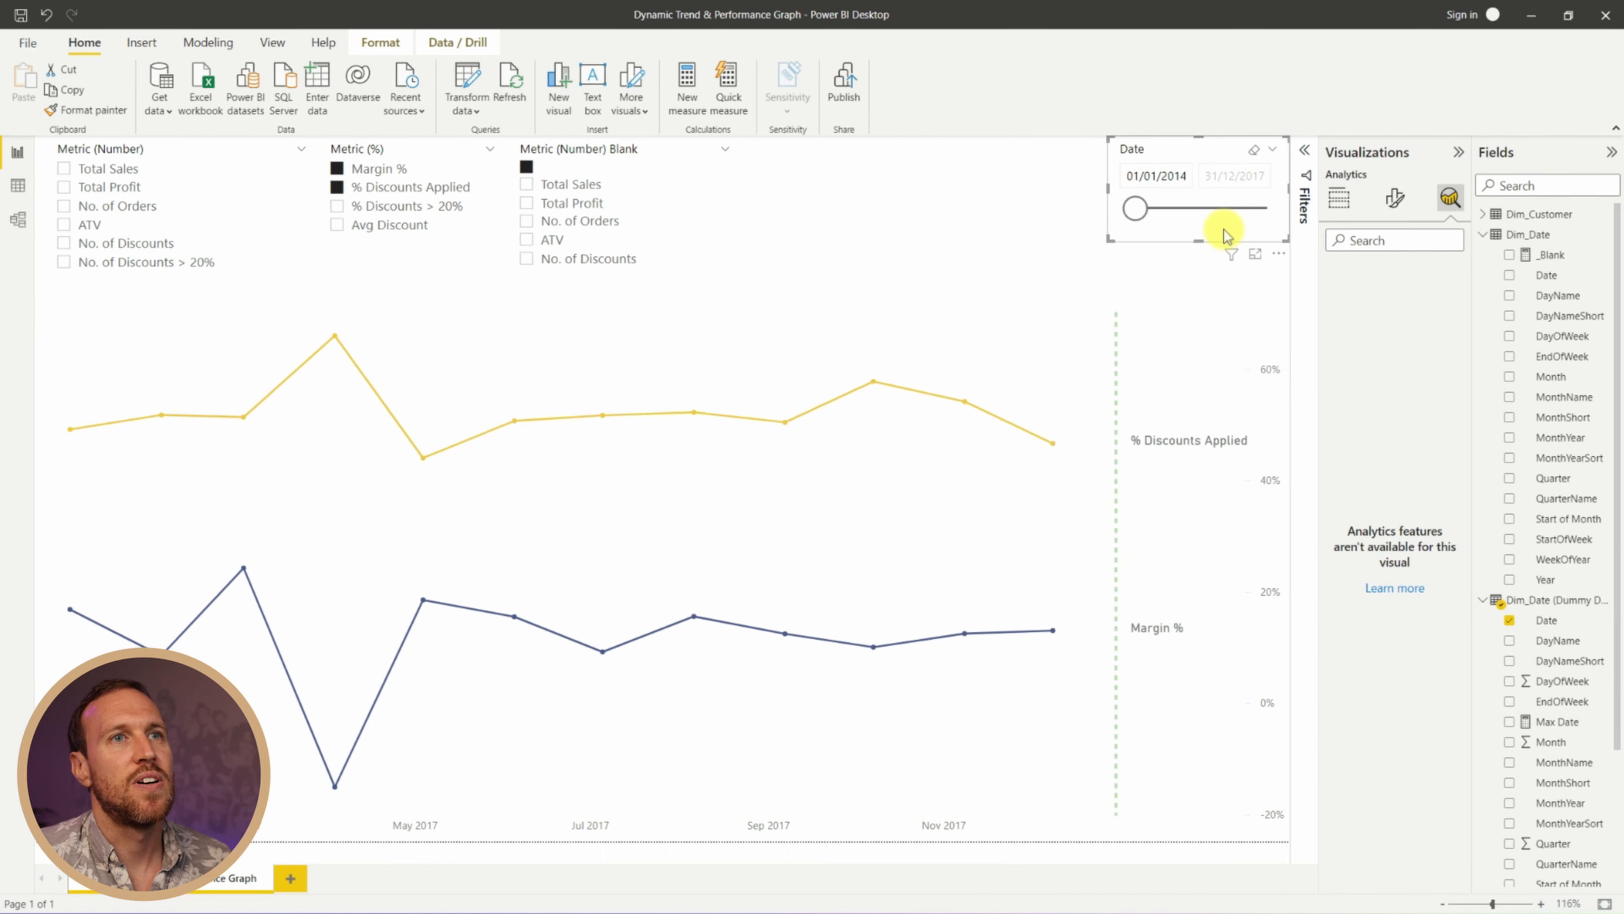
click(1274, 154)
click(1244, 209)
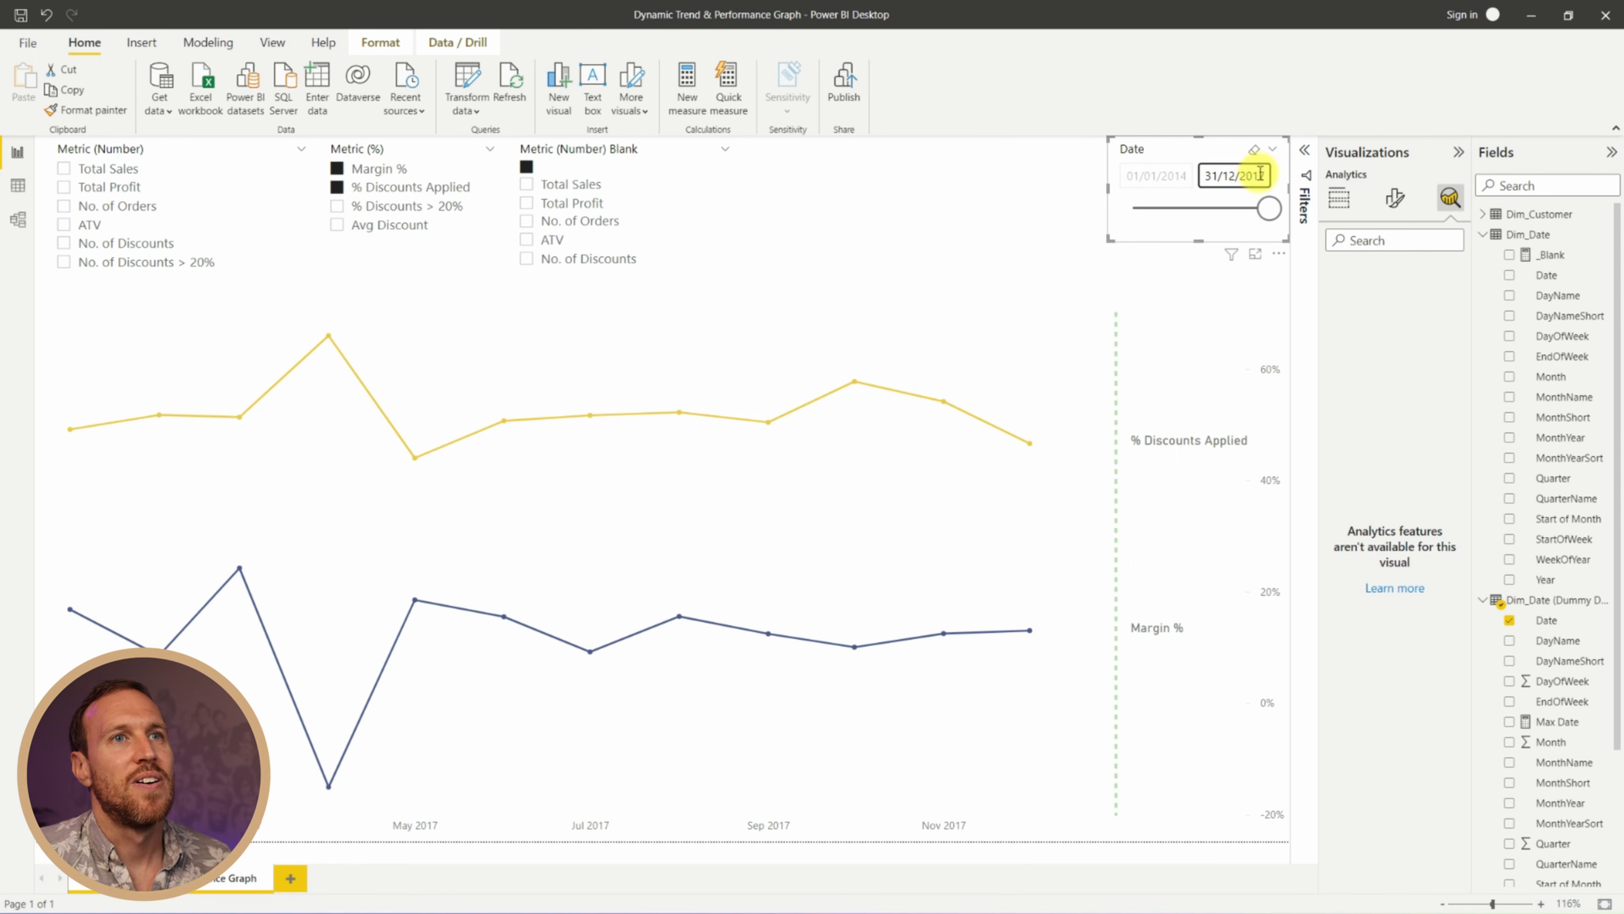
Move the Date slicer's end date to 24/05/2017 and return the slicer to the Between style
drag(1264, 209, 1247, 208)
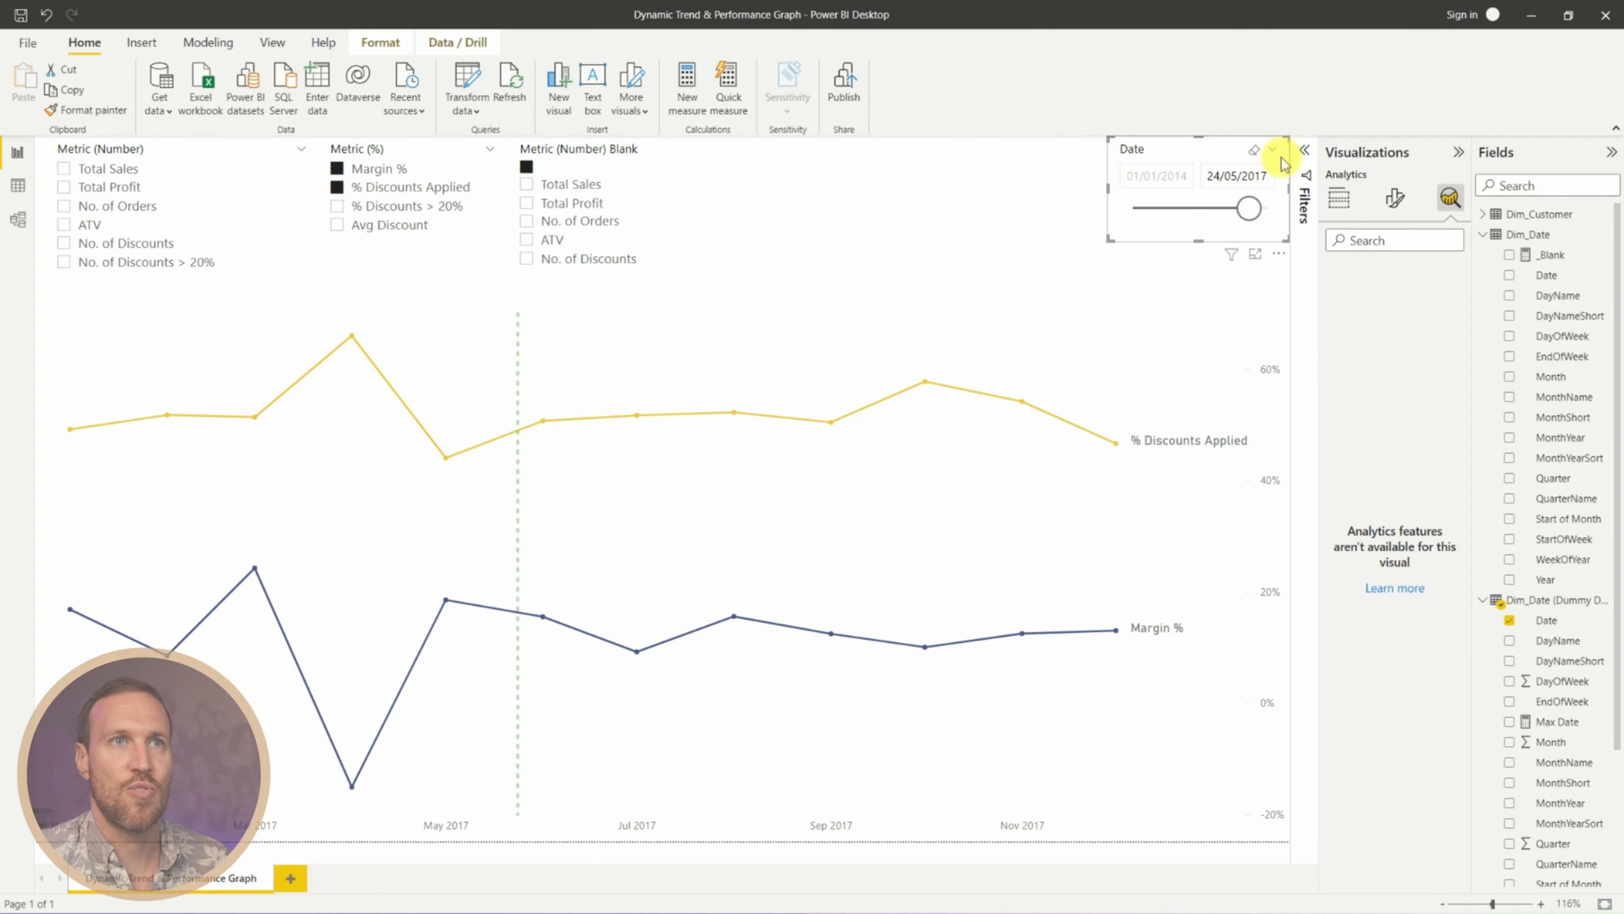
click(1273, 151)
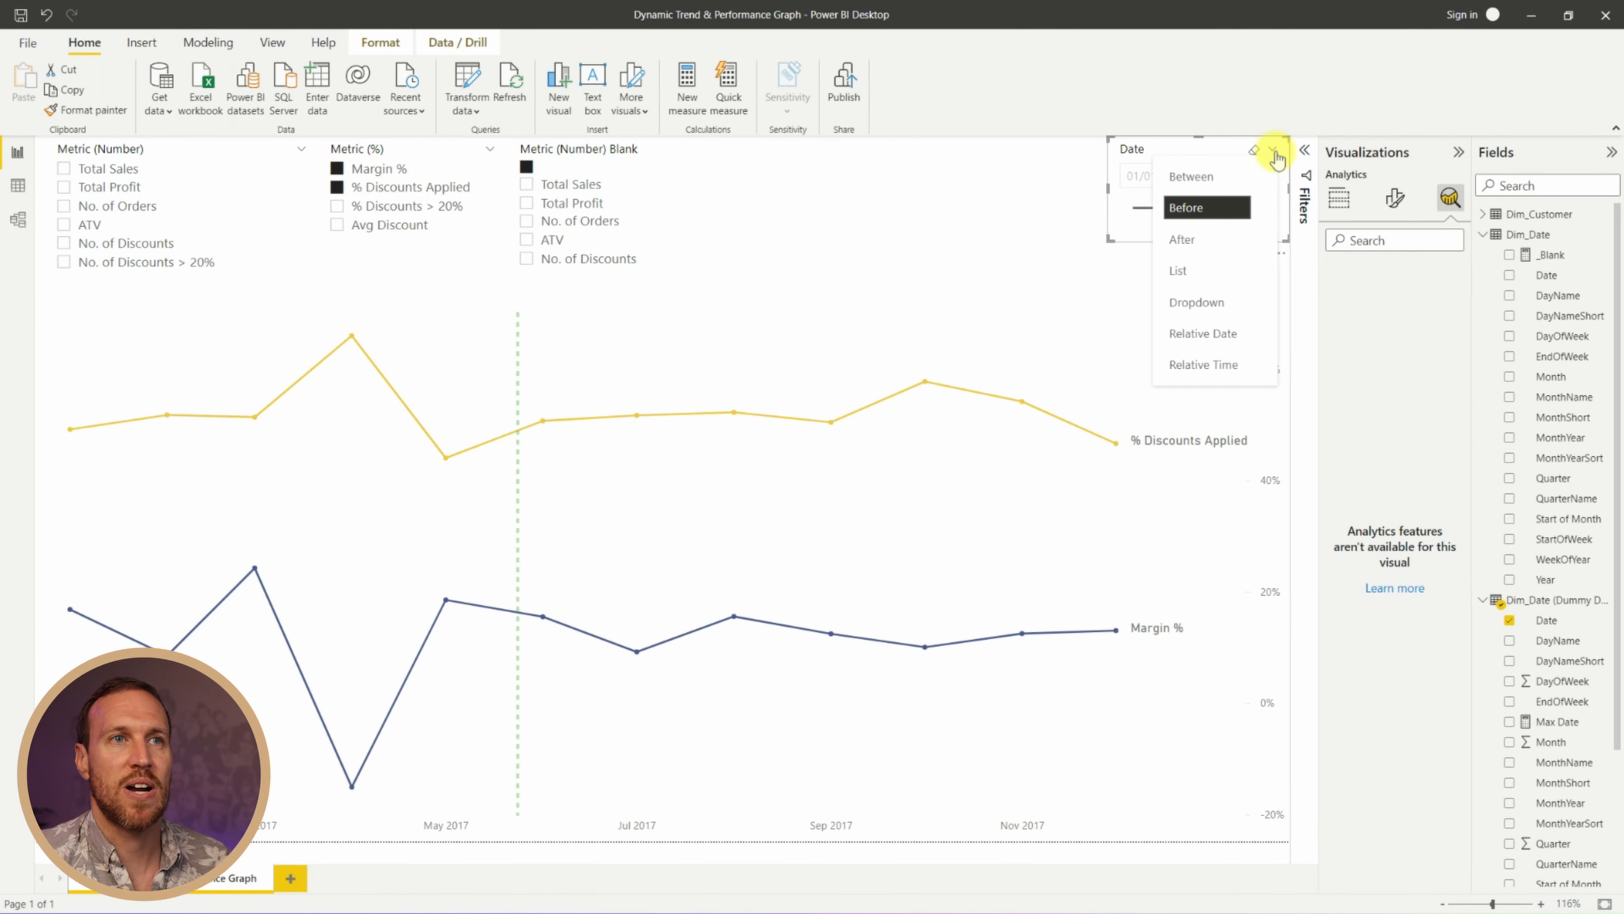
click(1244, 185)
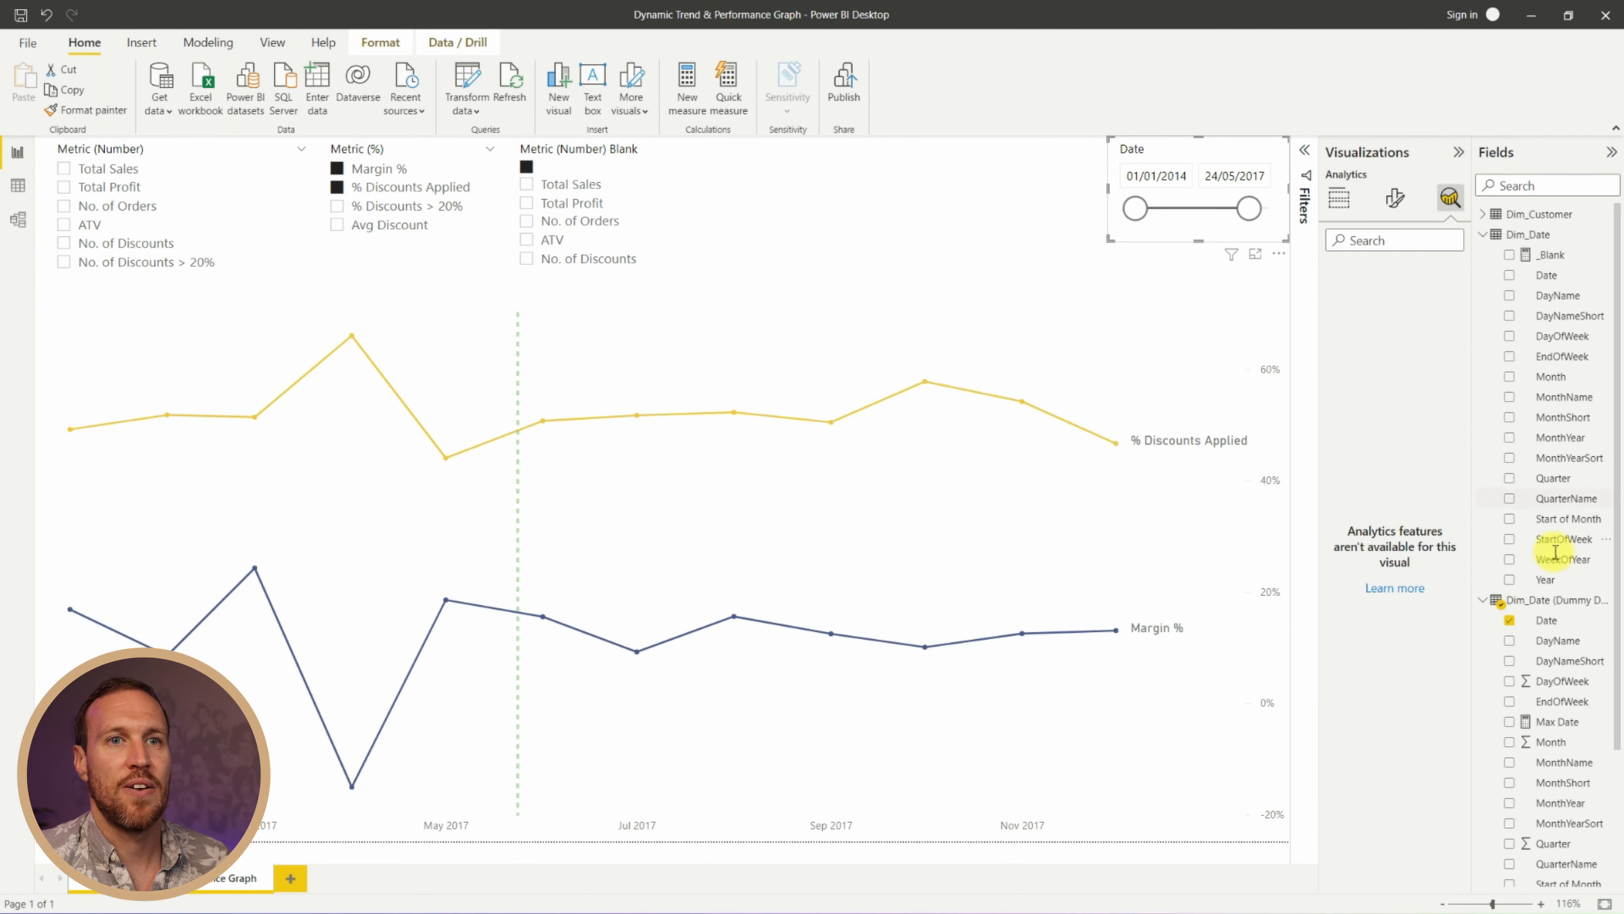
Create a measure in the Dim_Date (Dummy Dates) table: Min Date = MIN('Dim_Date (Dummy Dates)'[Date])
click(1606, 601)
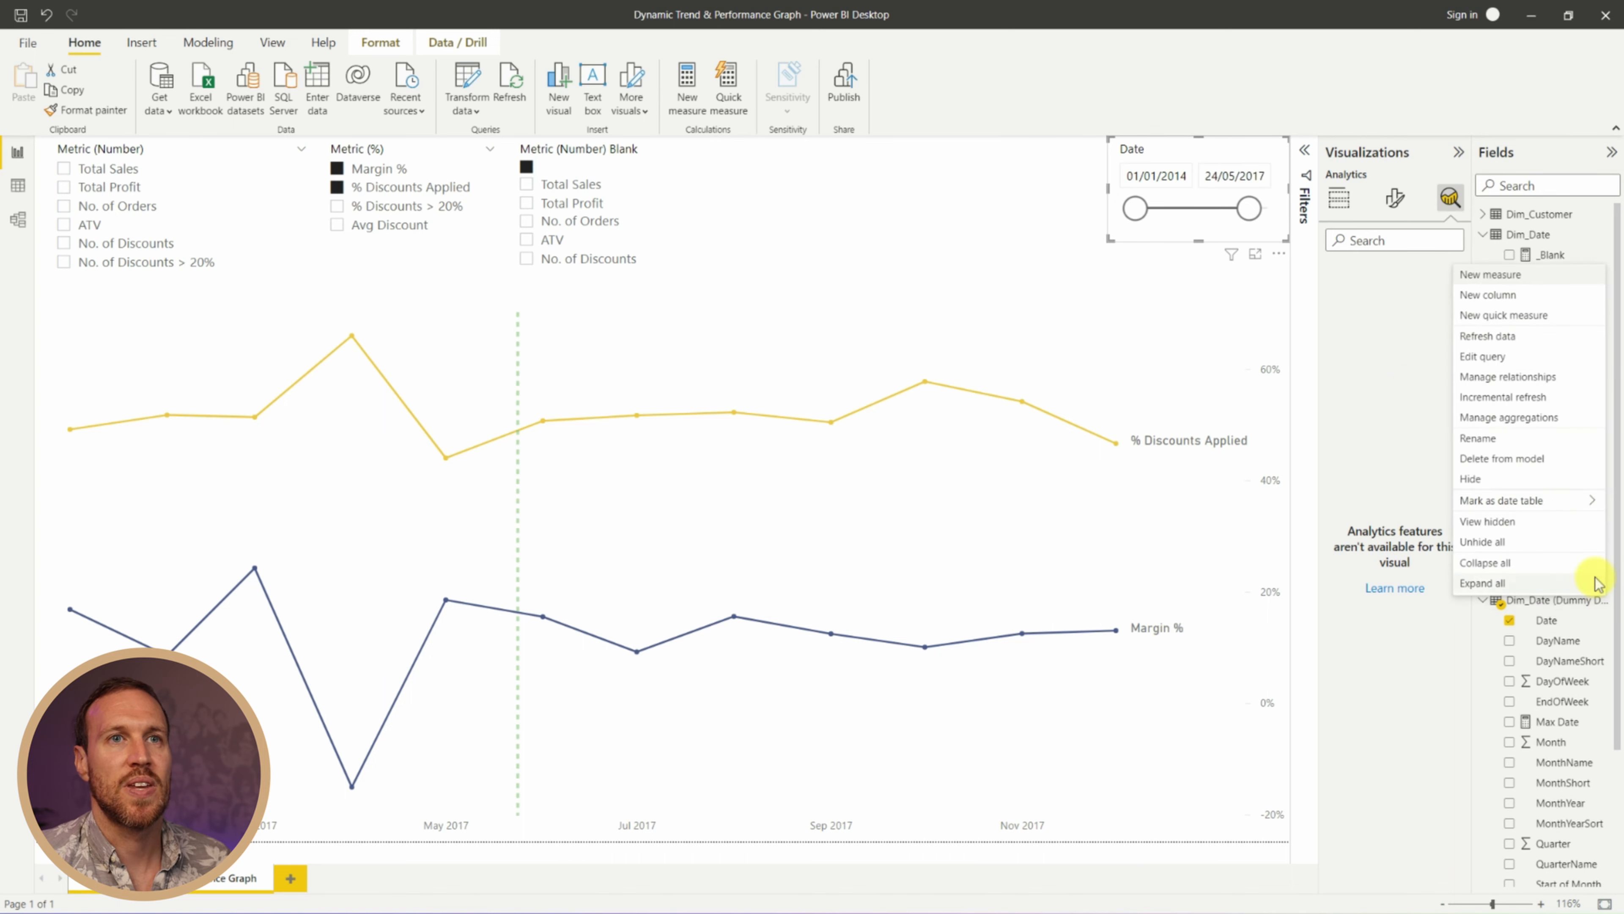
click(1492, 275)
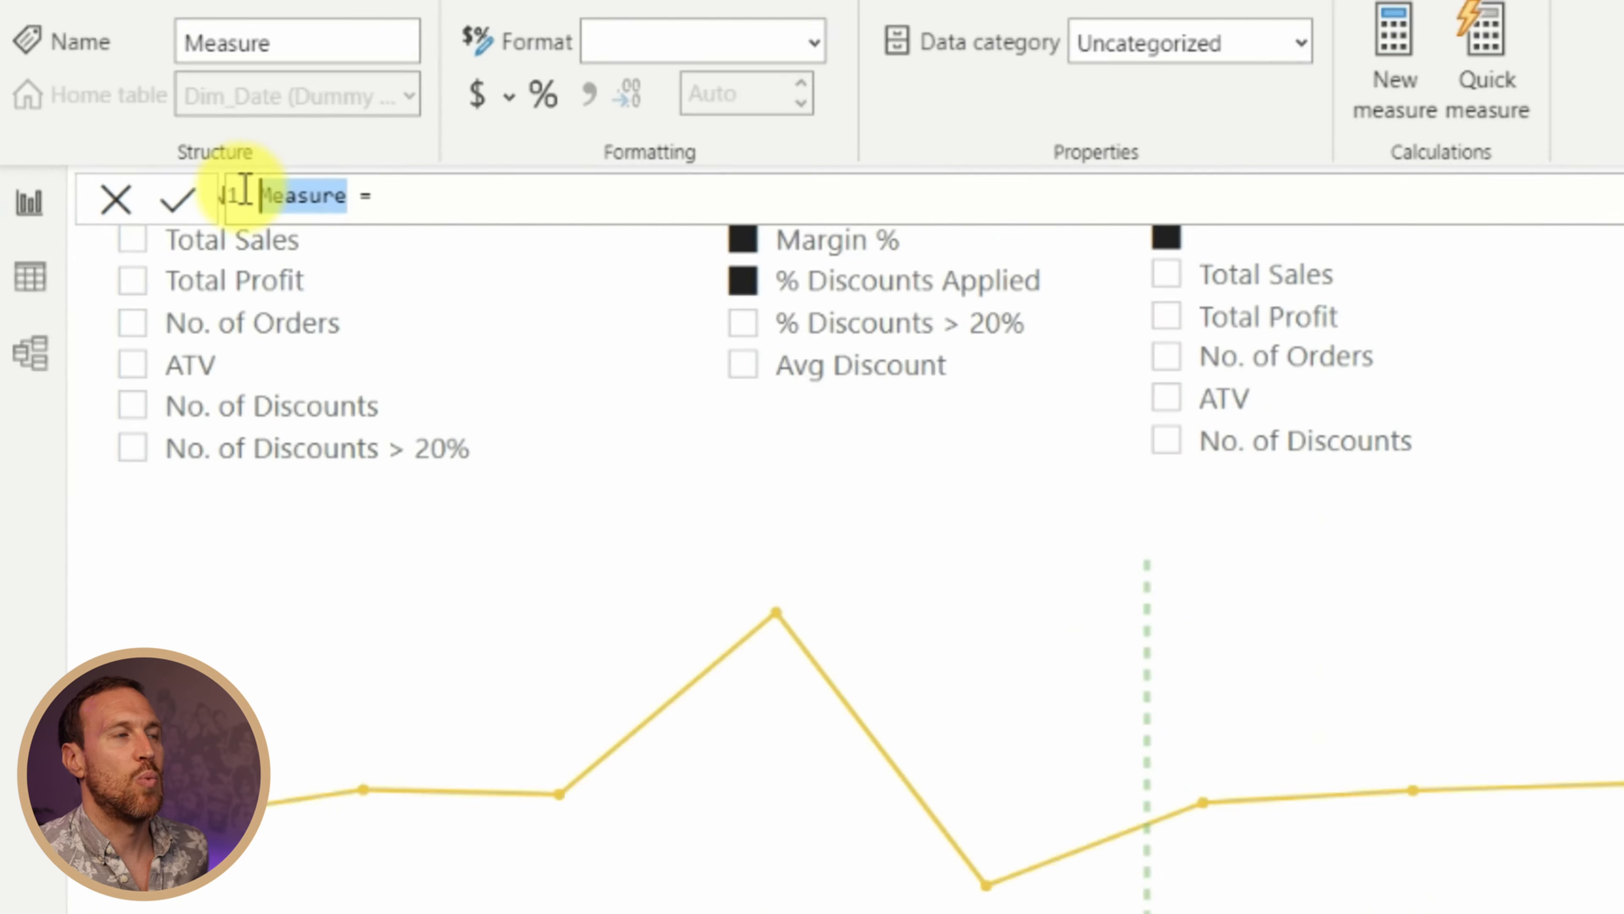
text(Min )
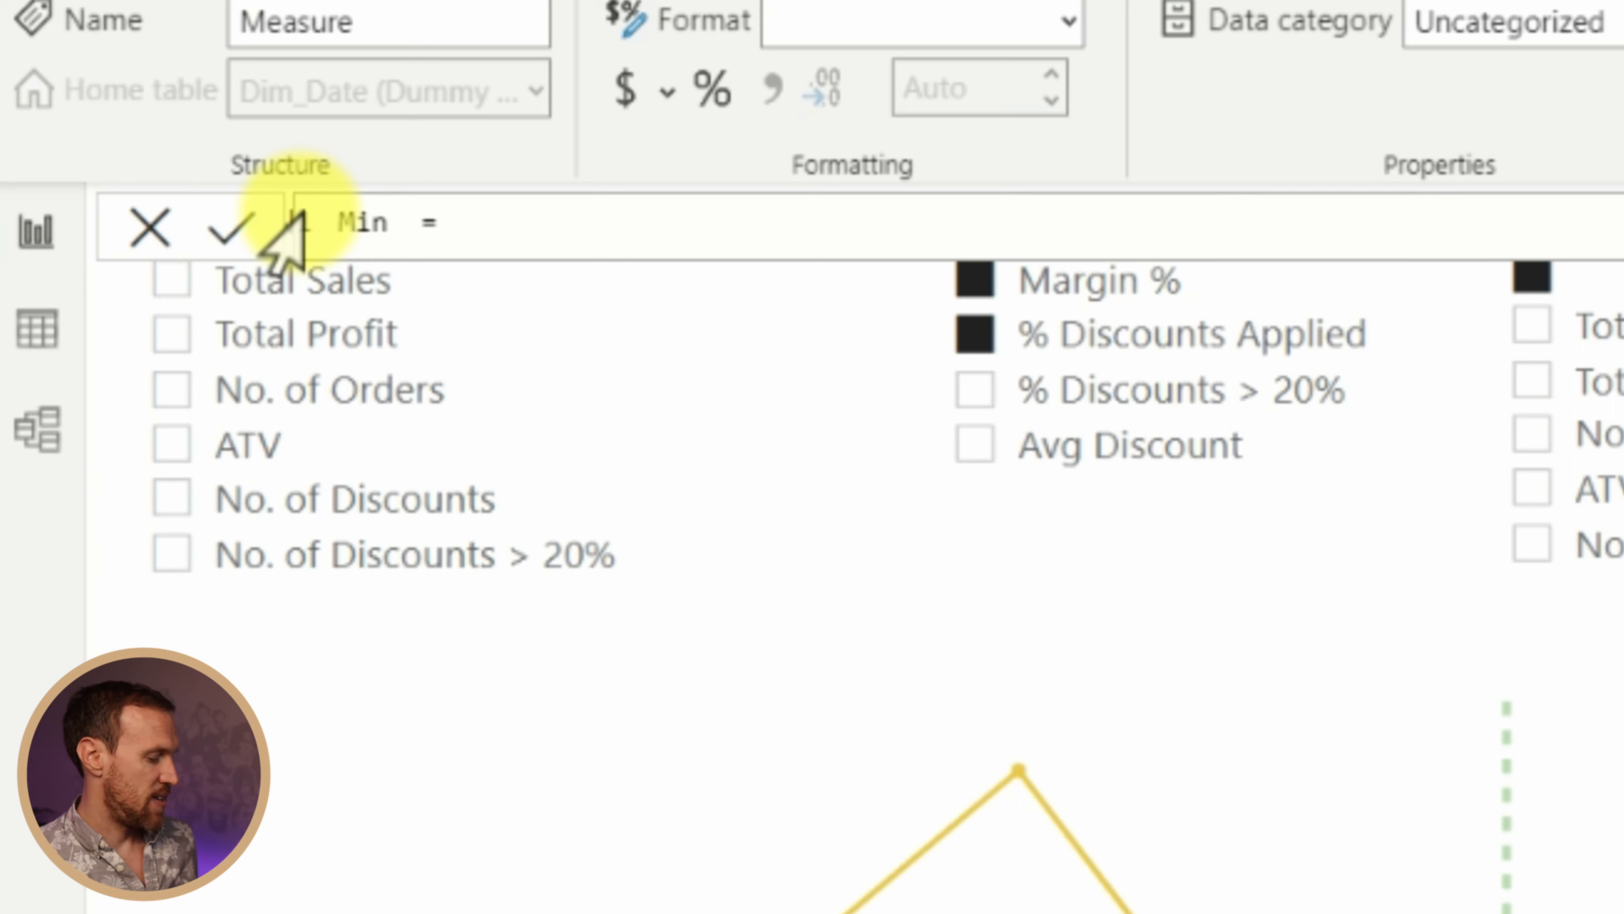
text(Date = MIN()
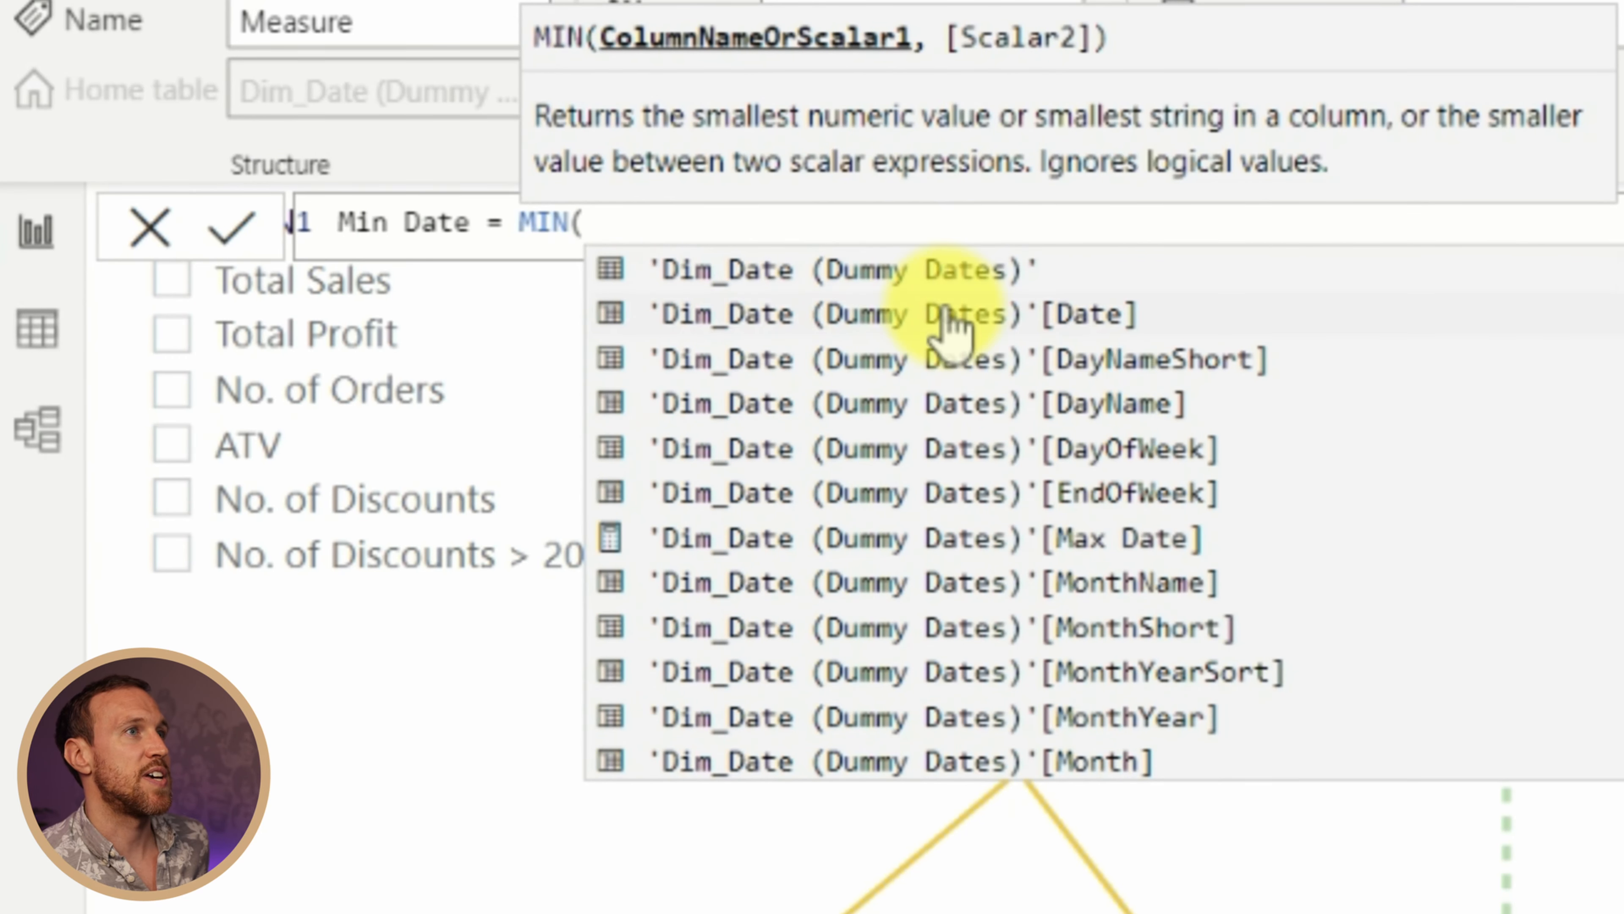
click(964, 314)
text())
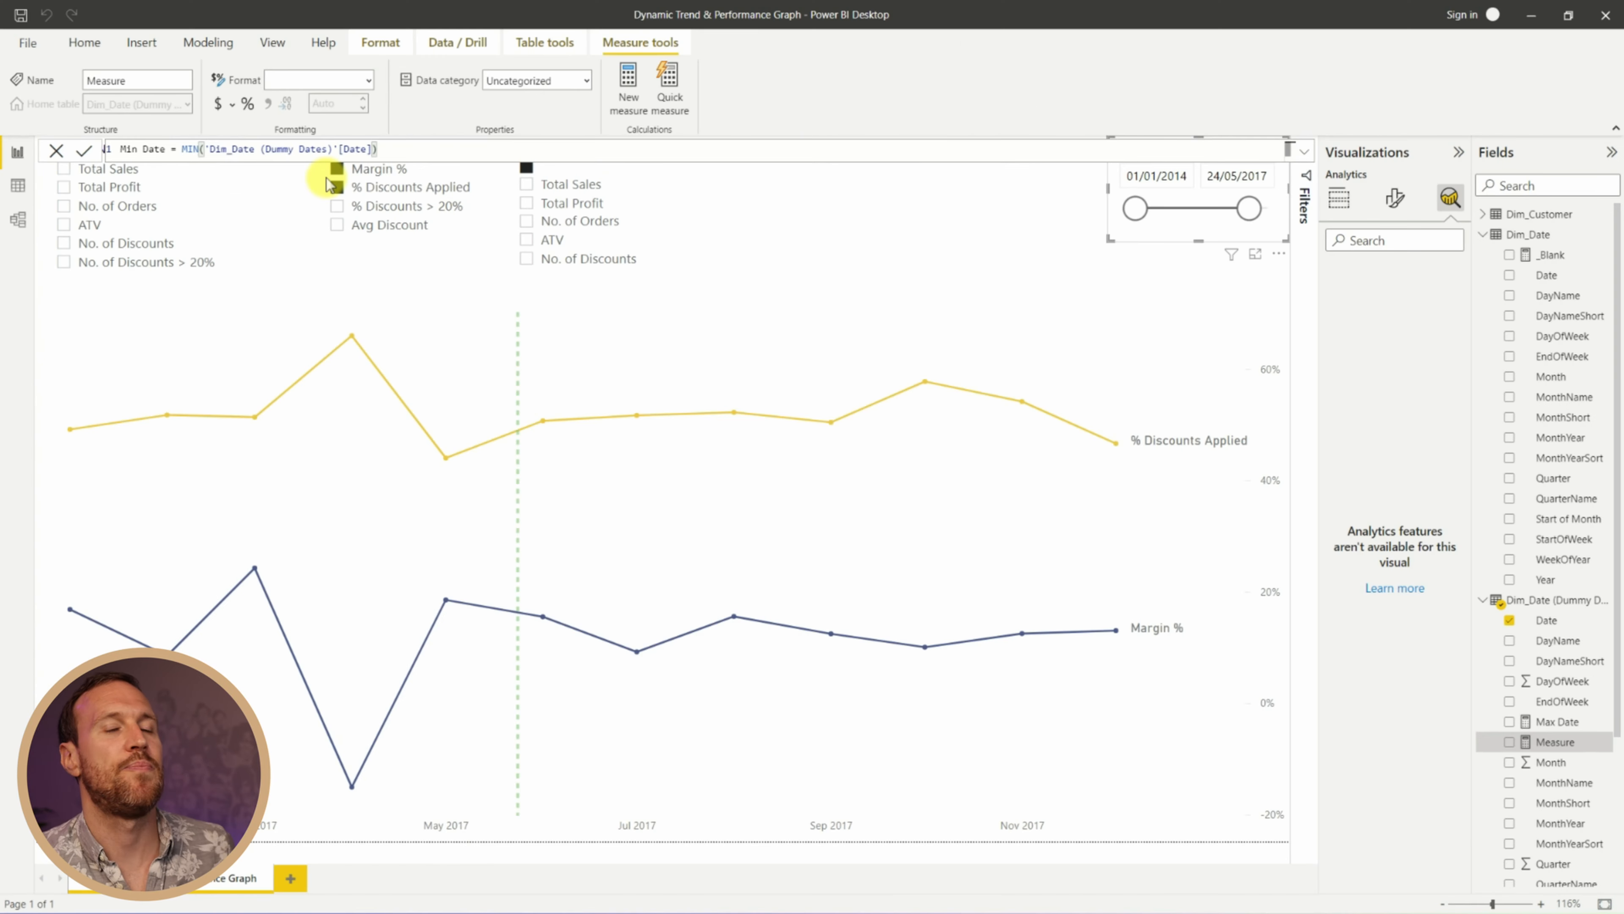
Commit the Min Date measure and add a second X-axis constant line to the line chart with its value based on Min Date
key(Return)
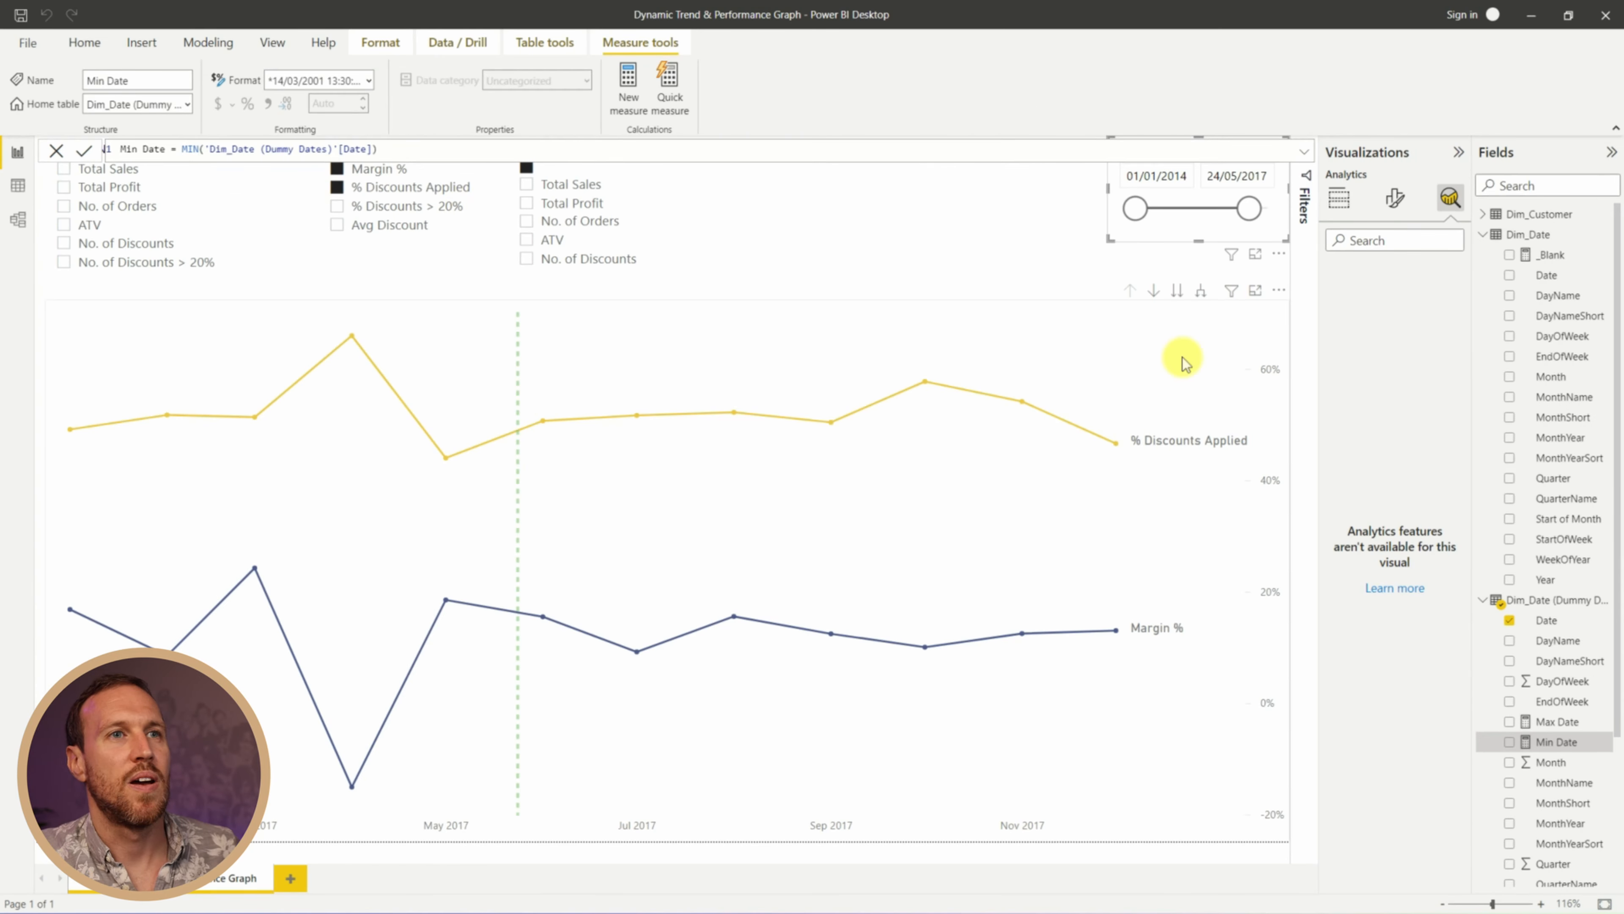
click(1182, 358)
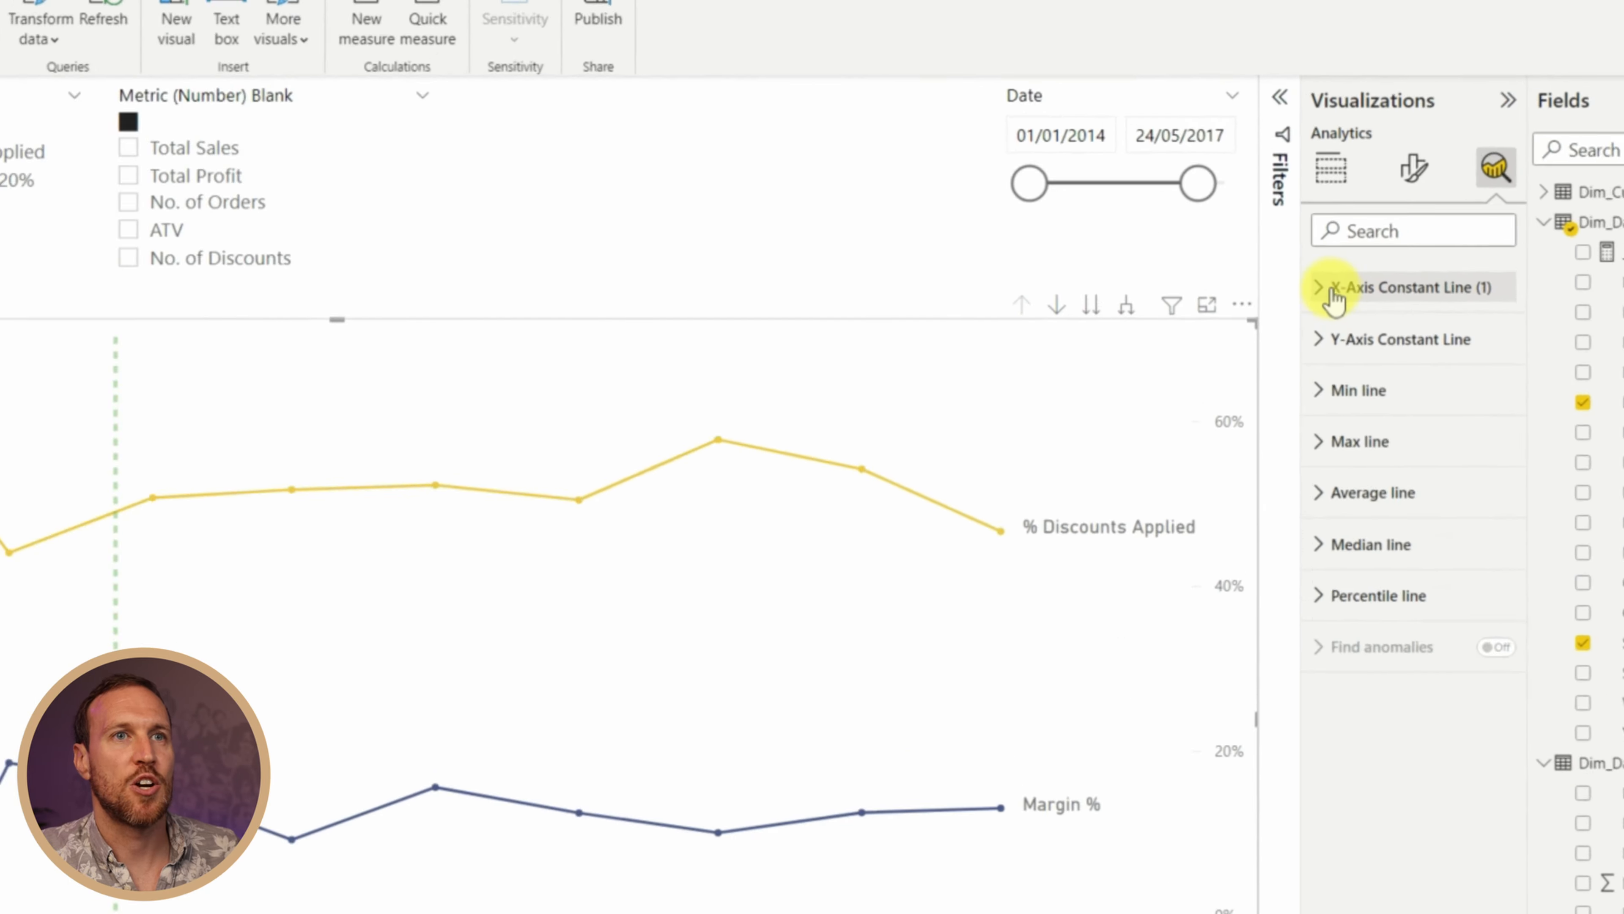
click(1324, 313)
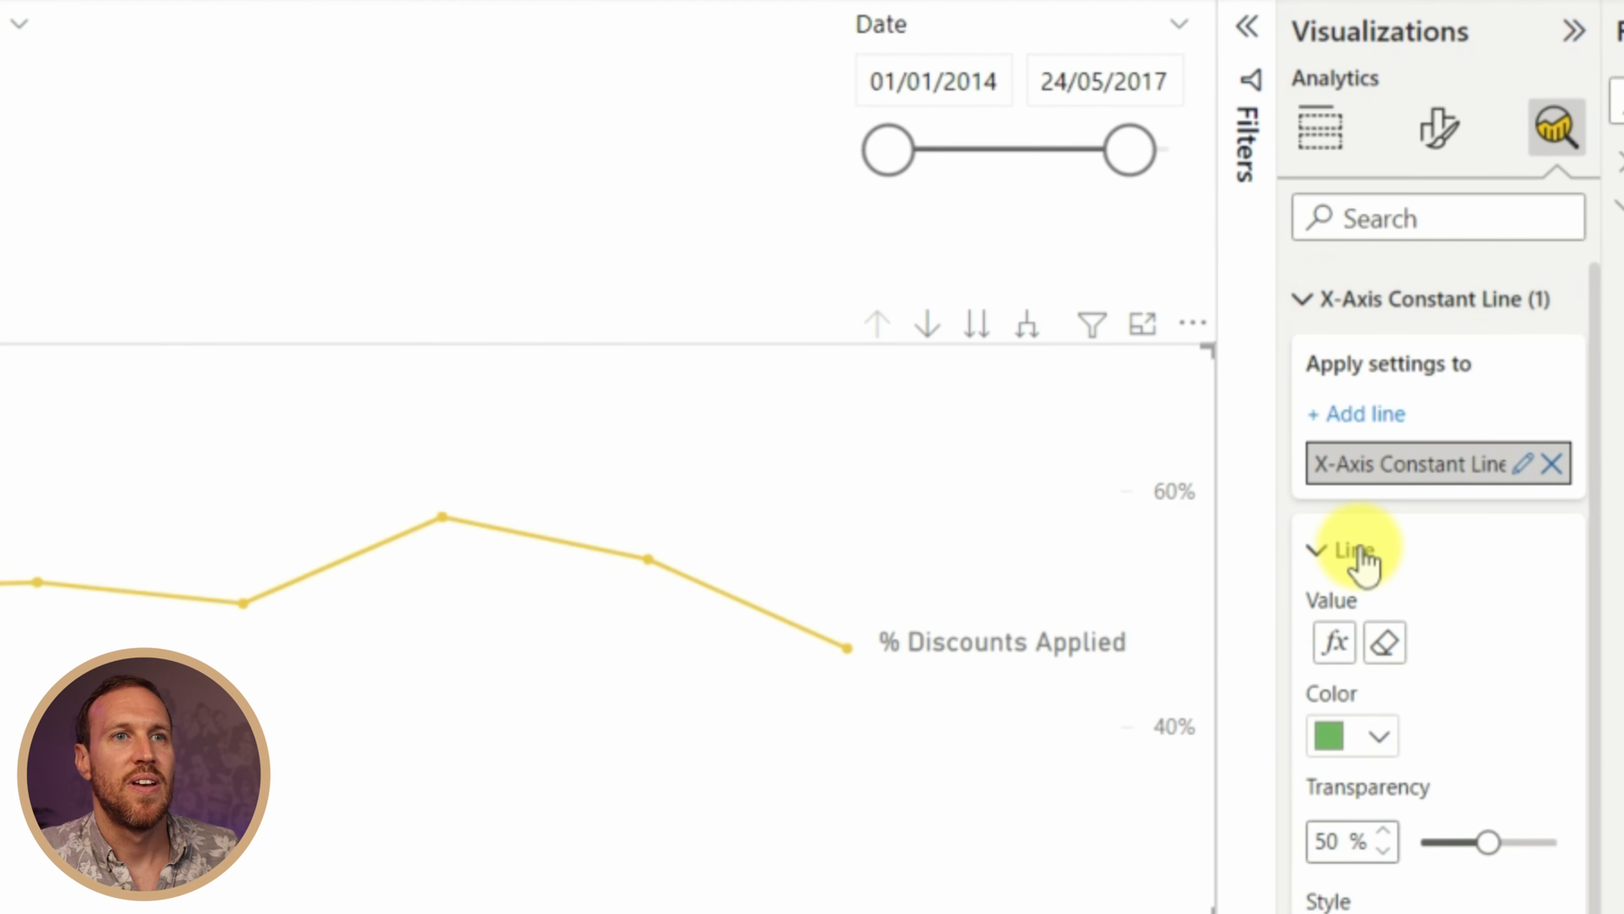
click(1365, 415)
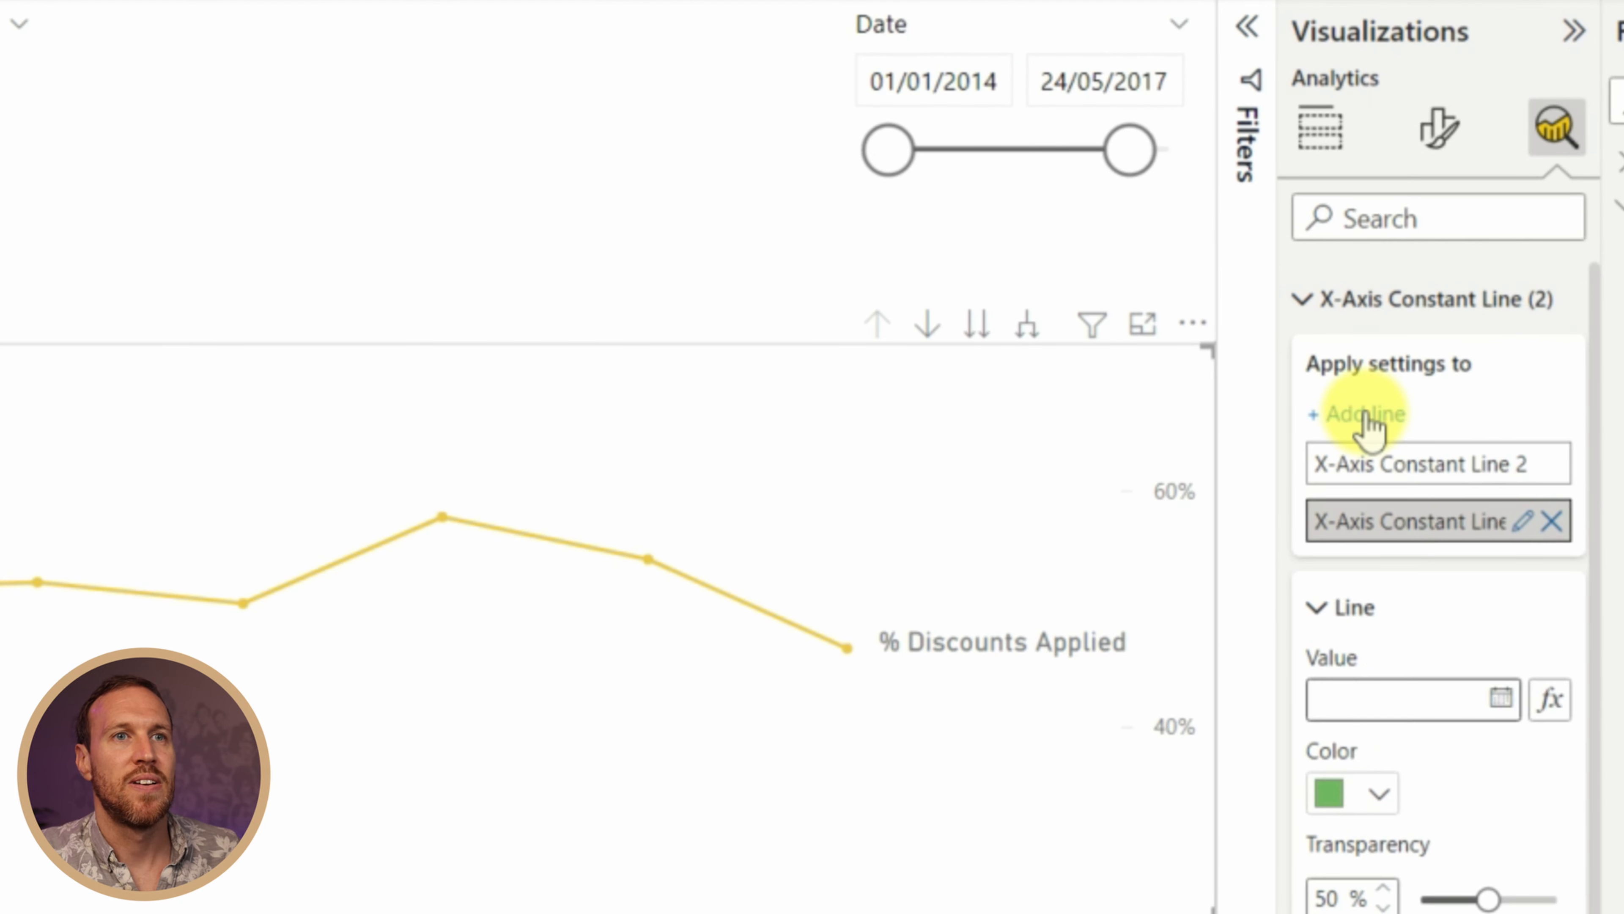
click(1566, 700)
click(258, 307)
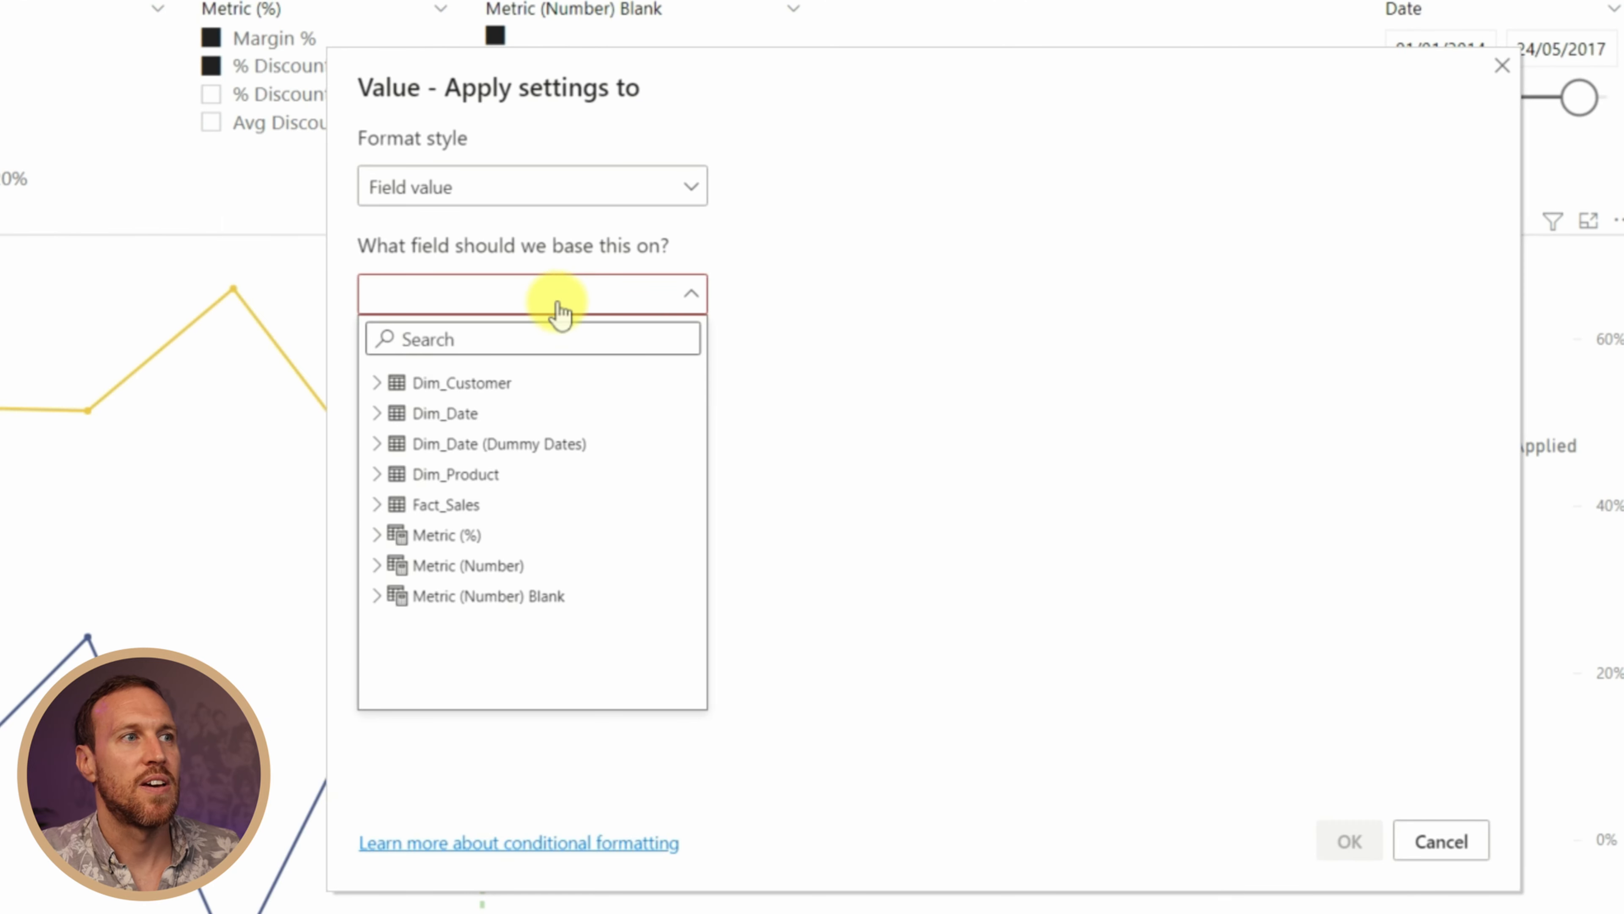
click(382, 444)
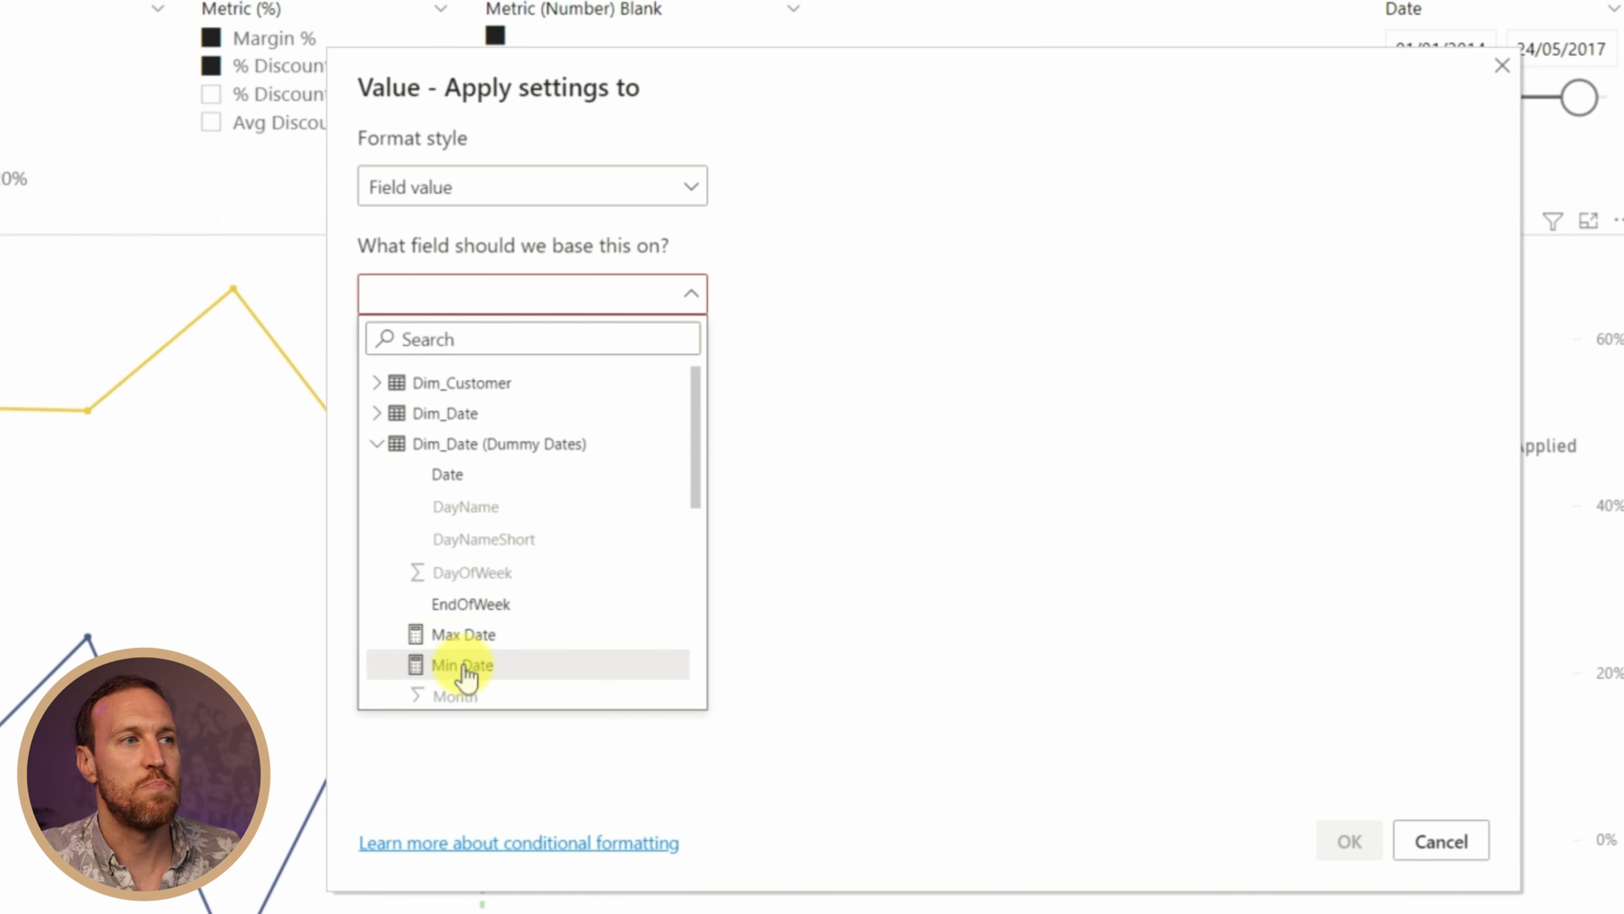
click(463, 665)
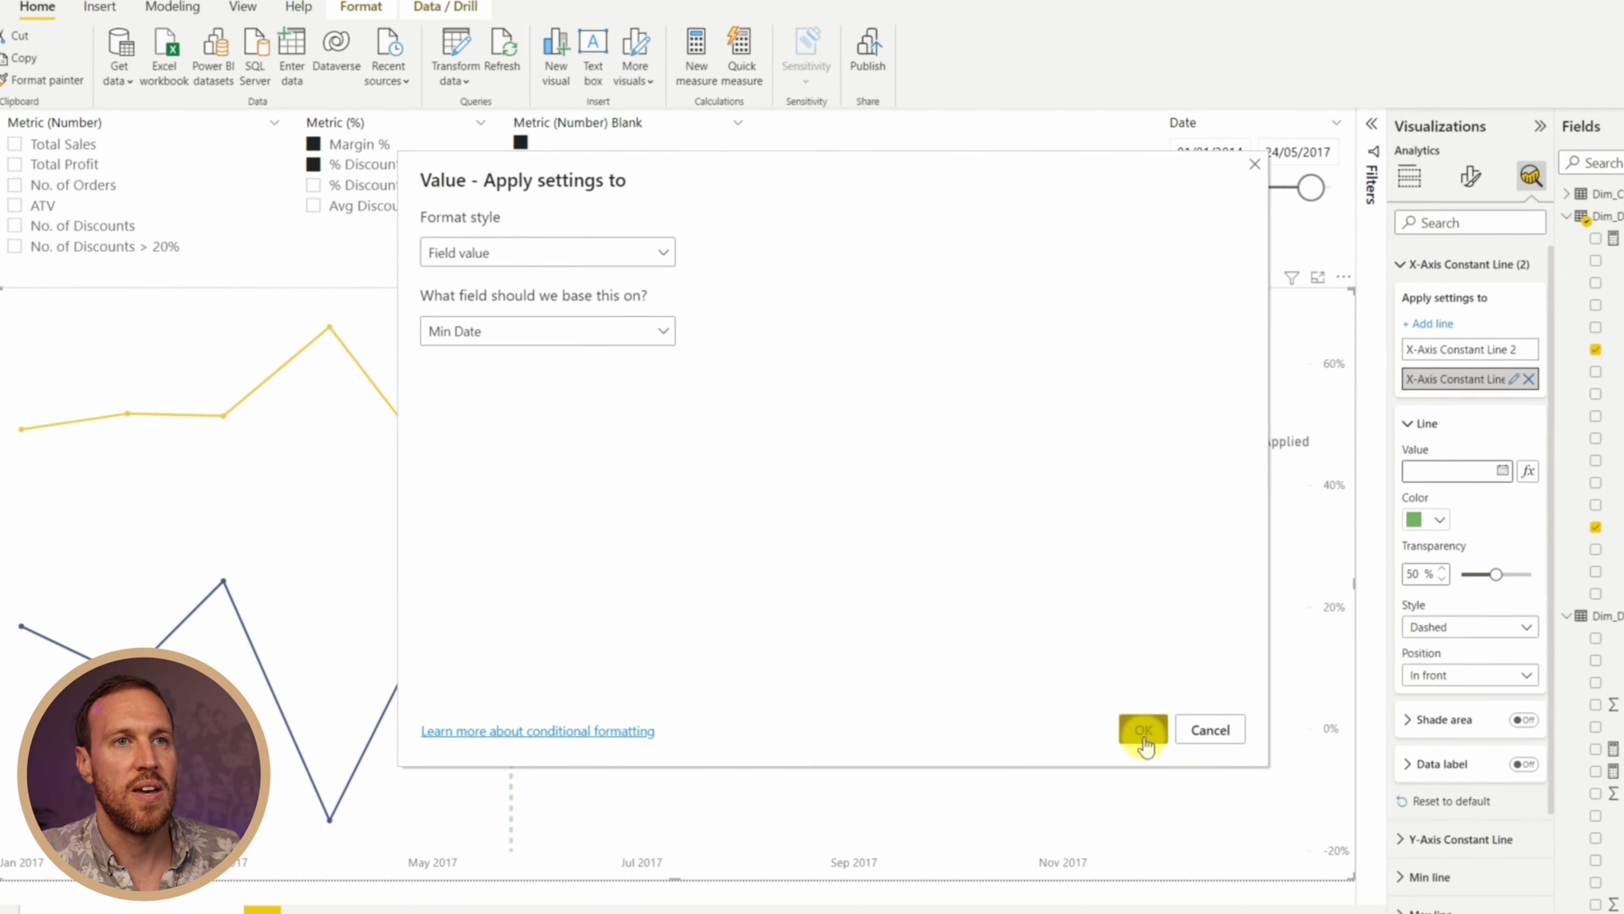
click(1143, 731)
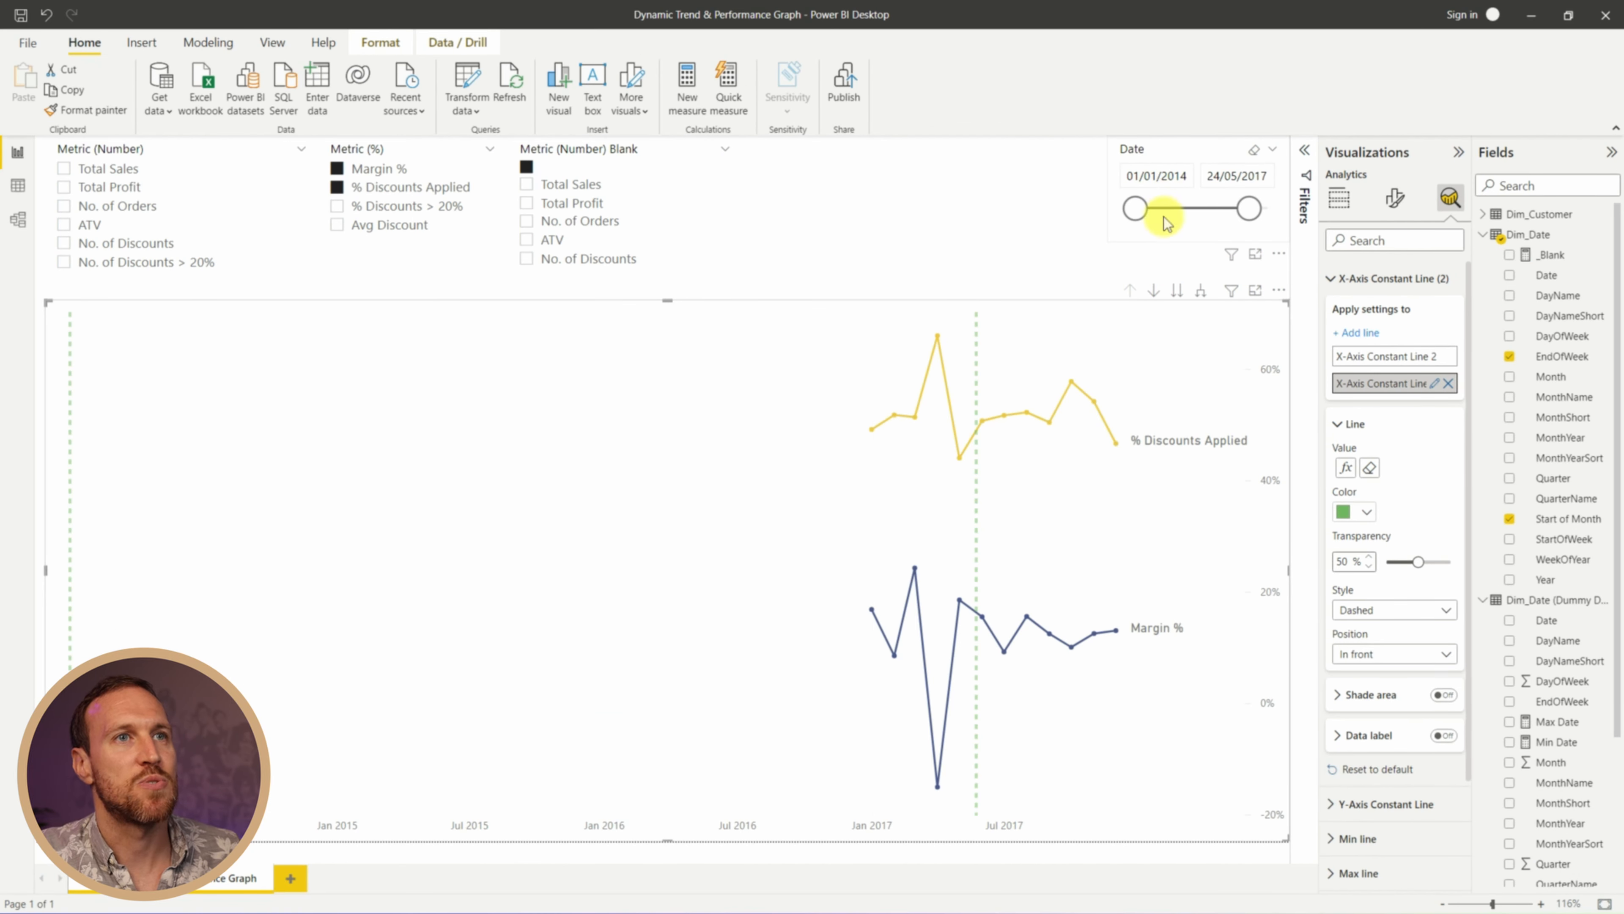
Move the Date slicer's start date to 02/04/2017 and recolor the Min Date constant line slate blue
drag(1137, 208, 1250, 208)
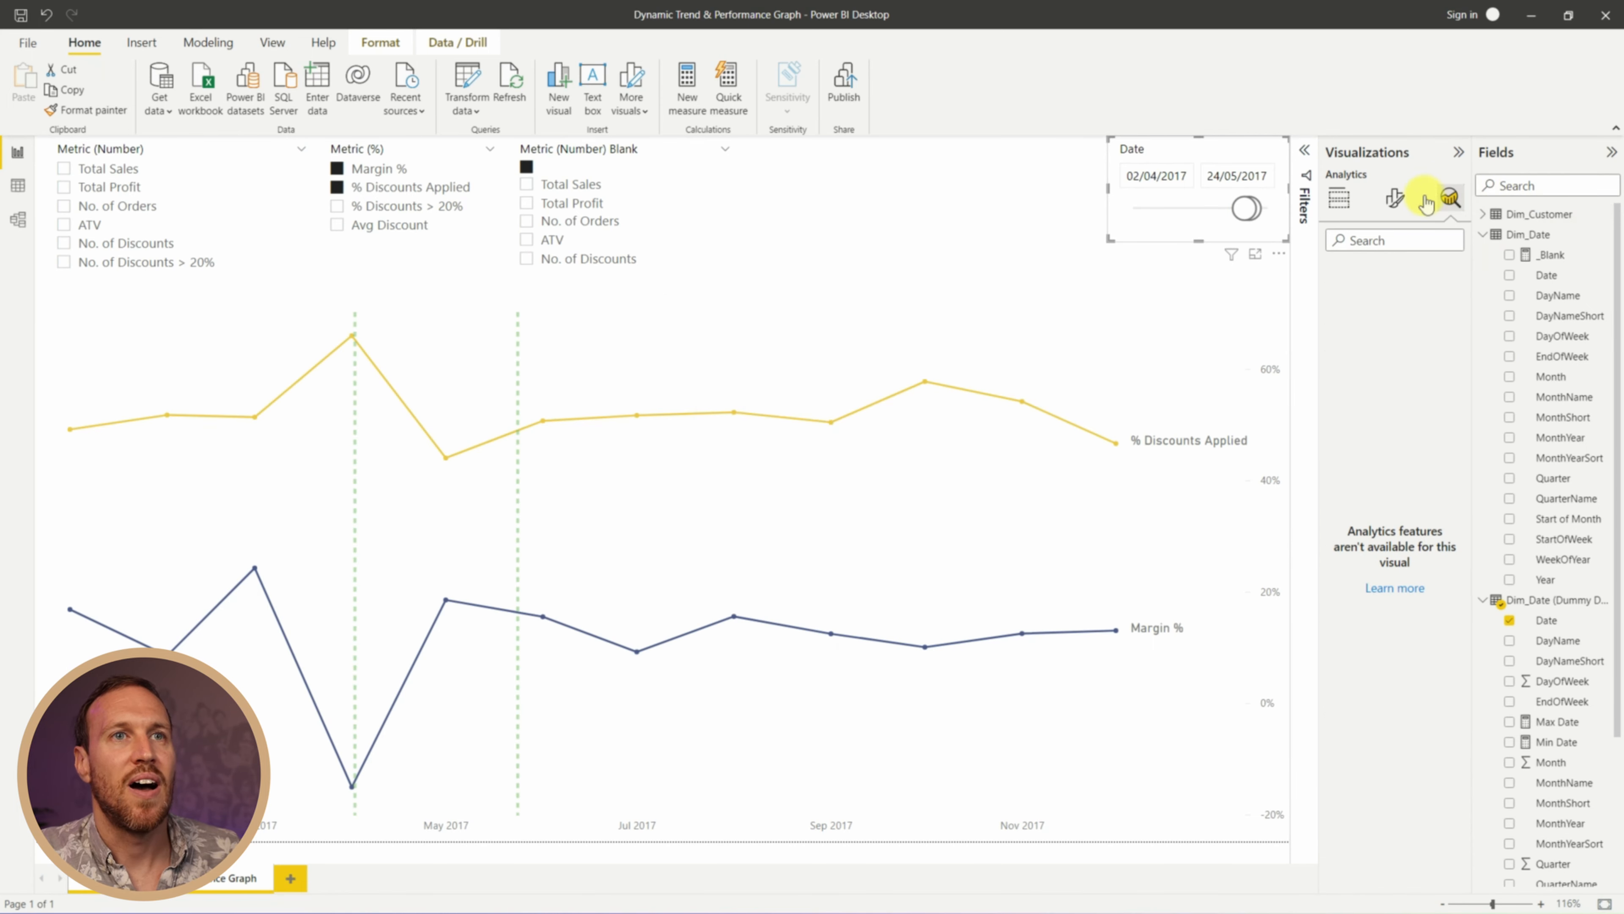
click(1190, 326)
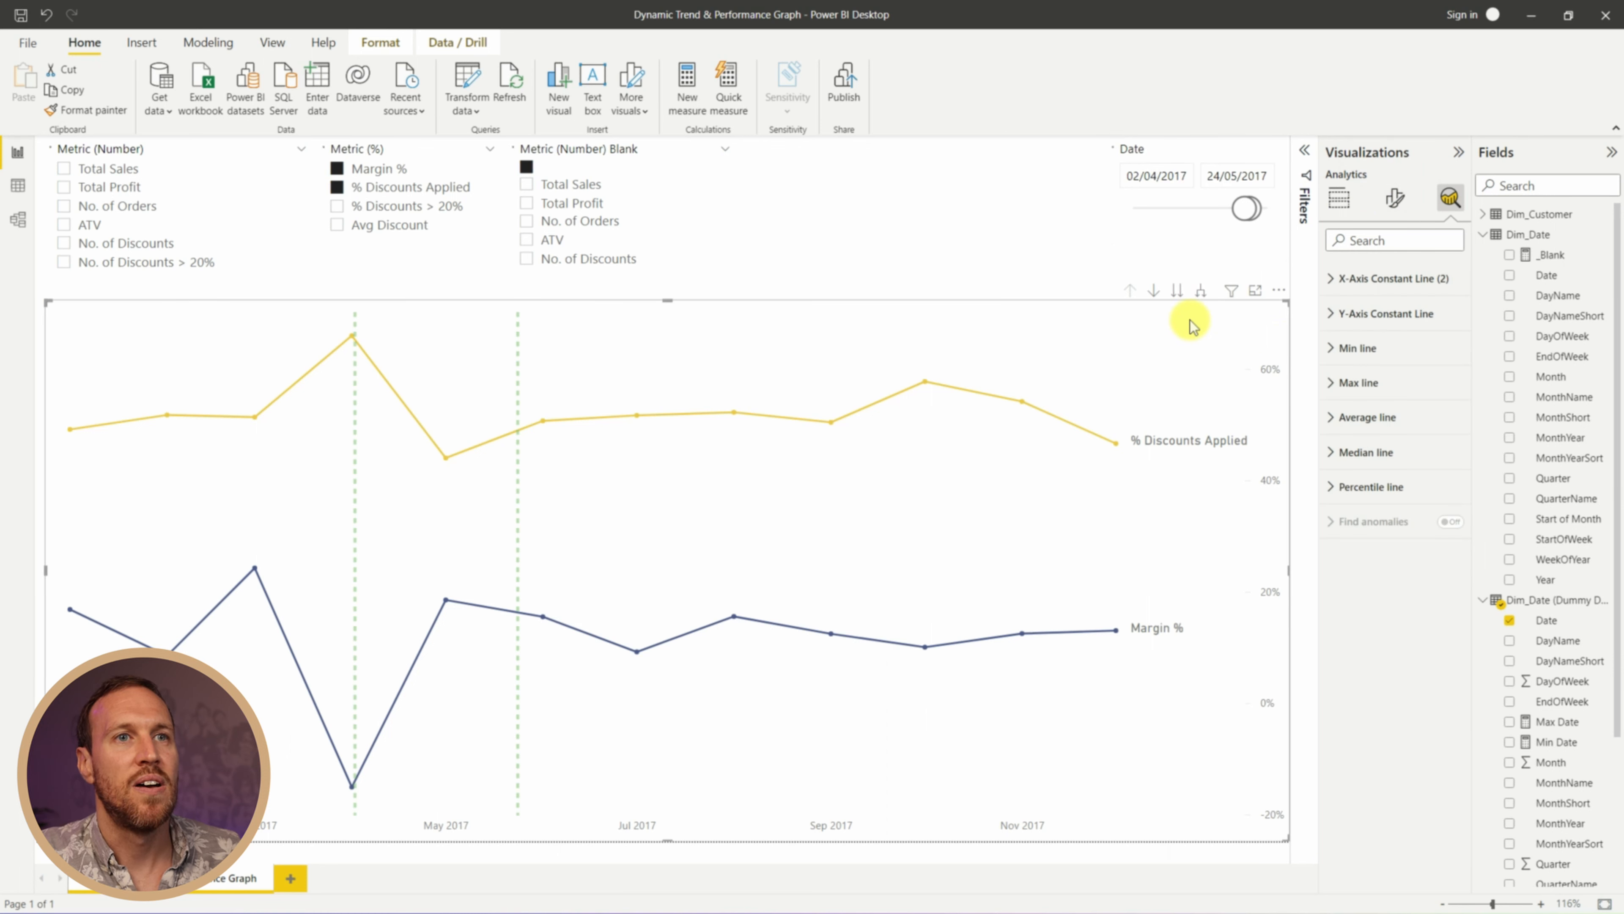
click(1371, 279)
click(1352, 512)
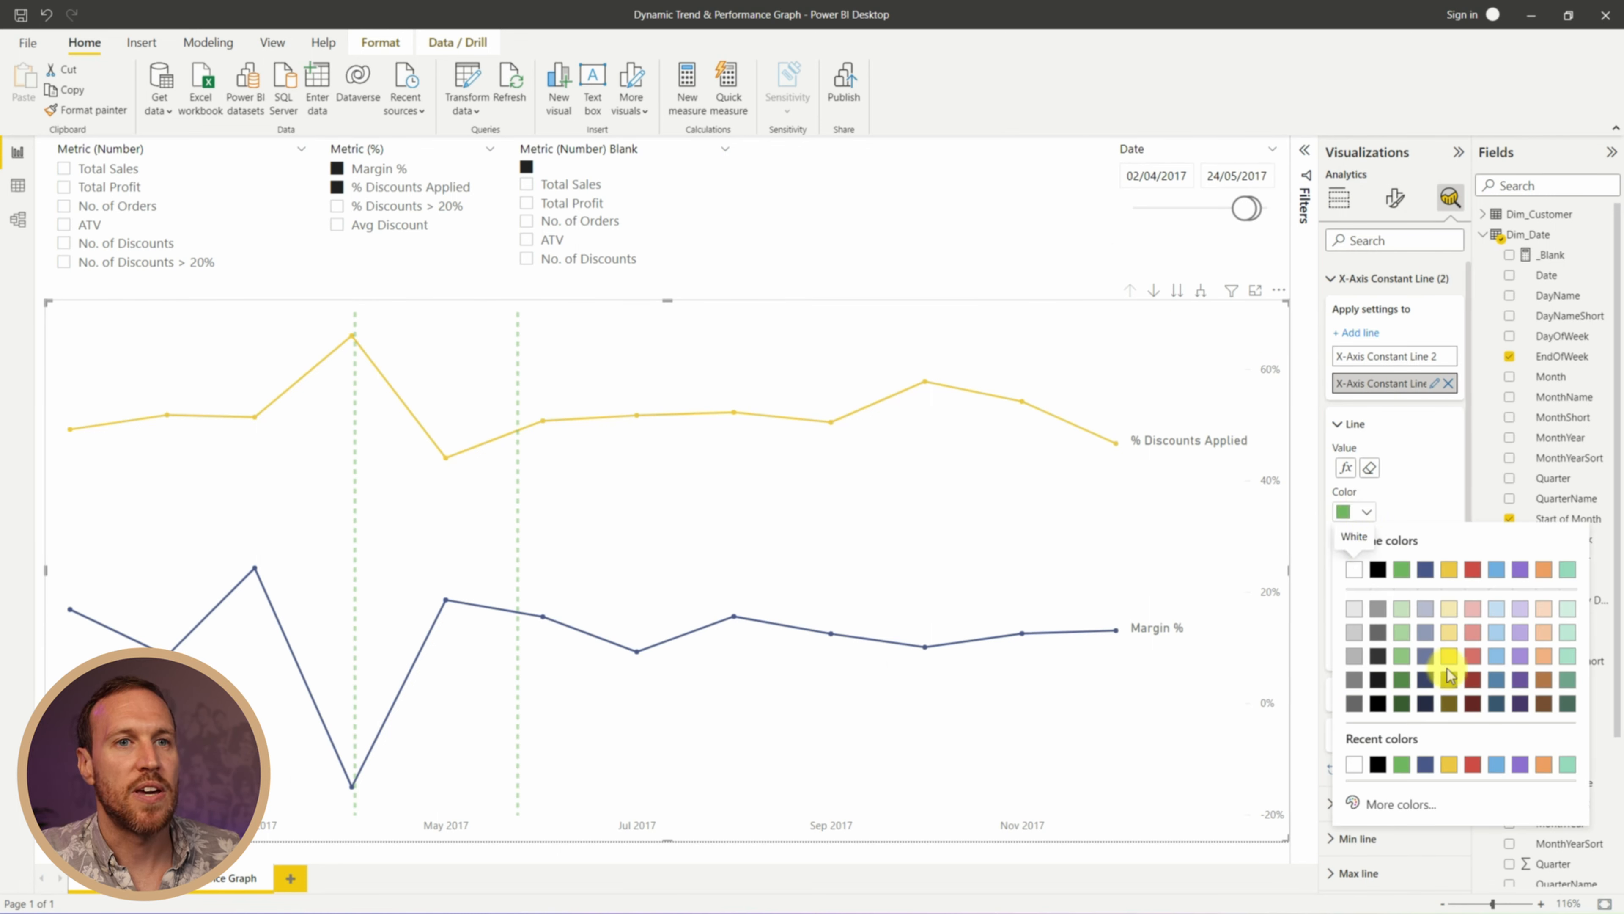
click(1423, 658)
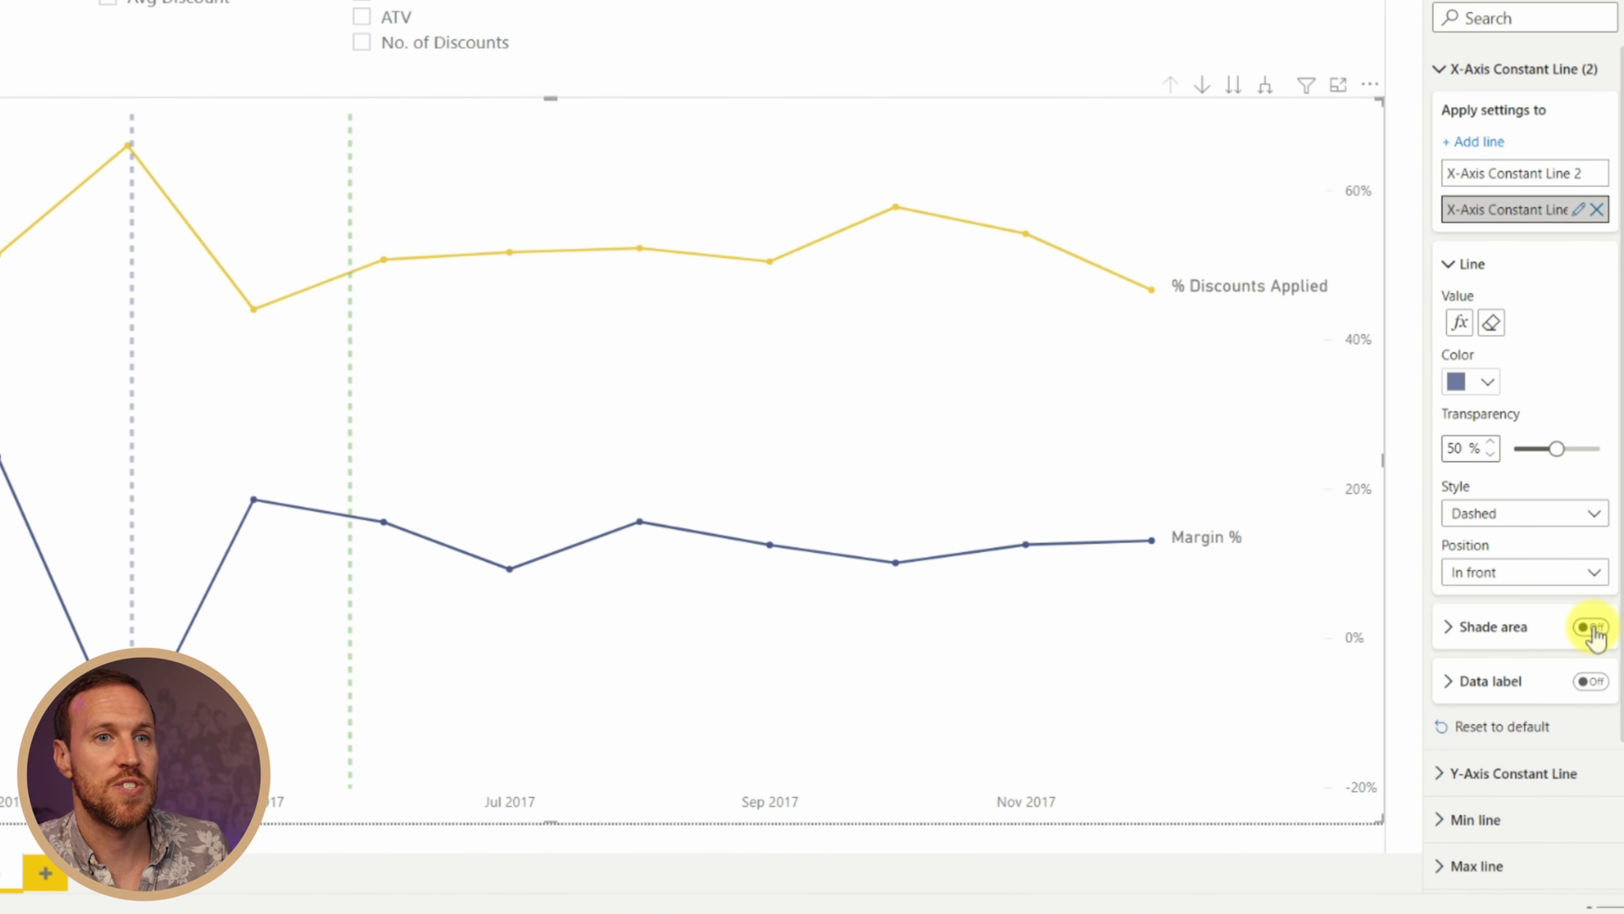
Turn on the shade area for the Min Date line, positioned After, with 76% transparency
click(1591, 629)
click(1492, 628)
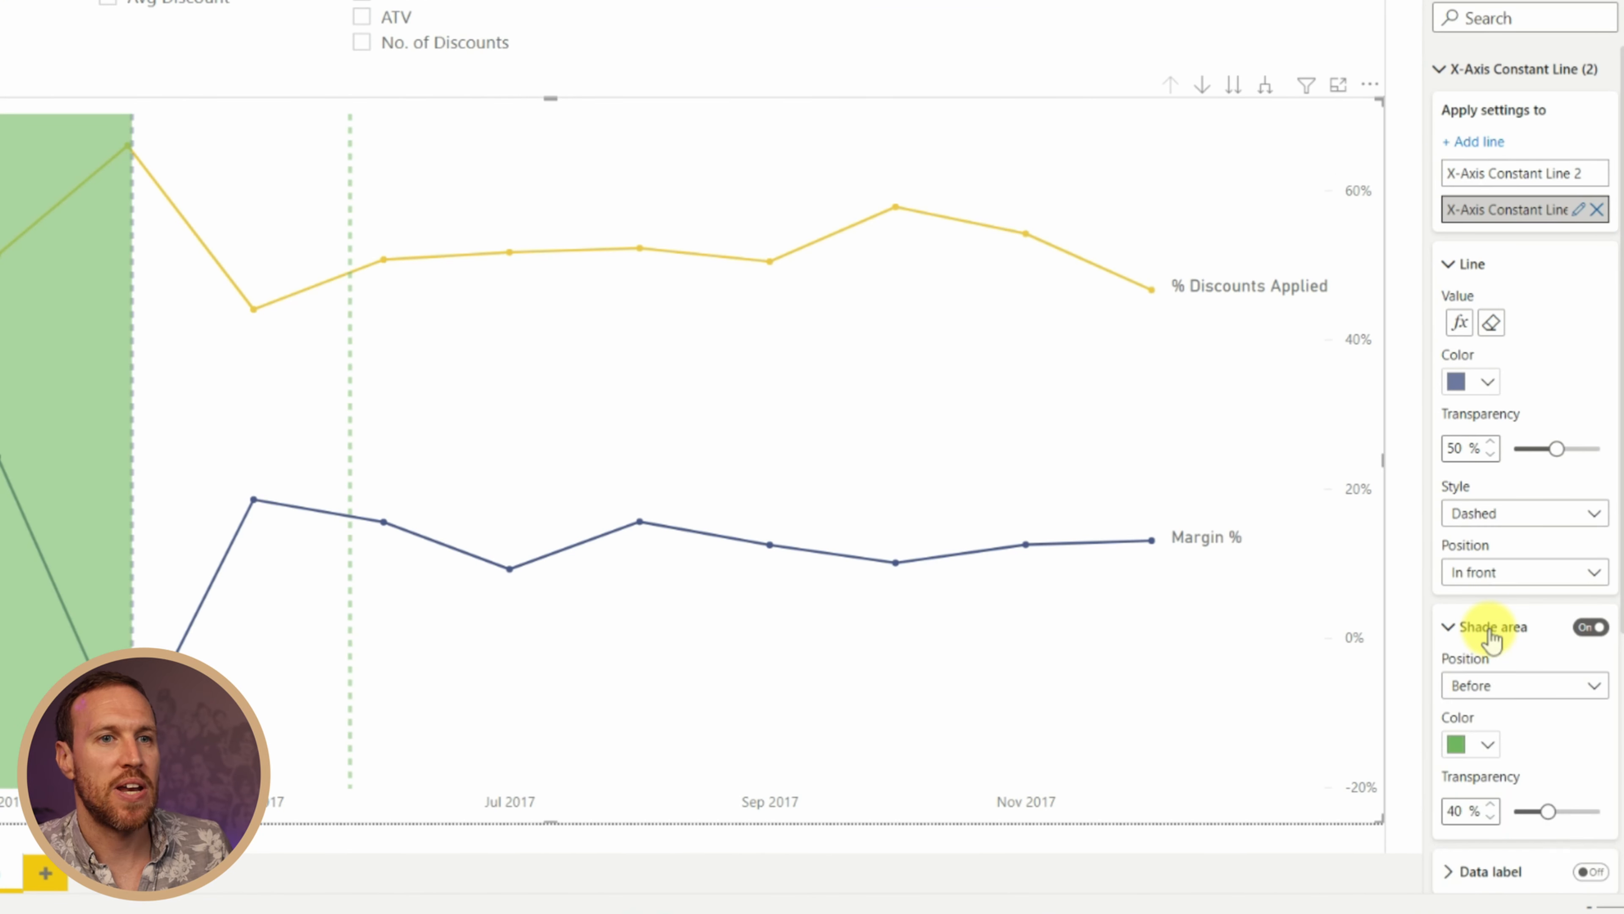
scroll(1486, 703, down, 2)
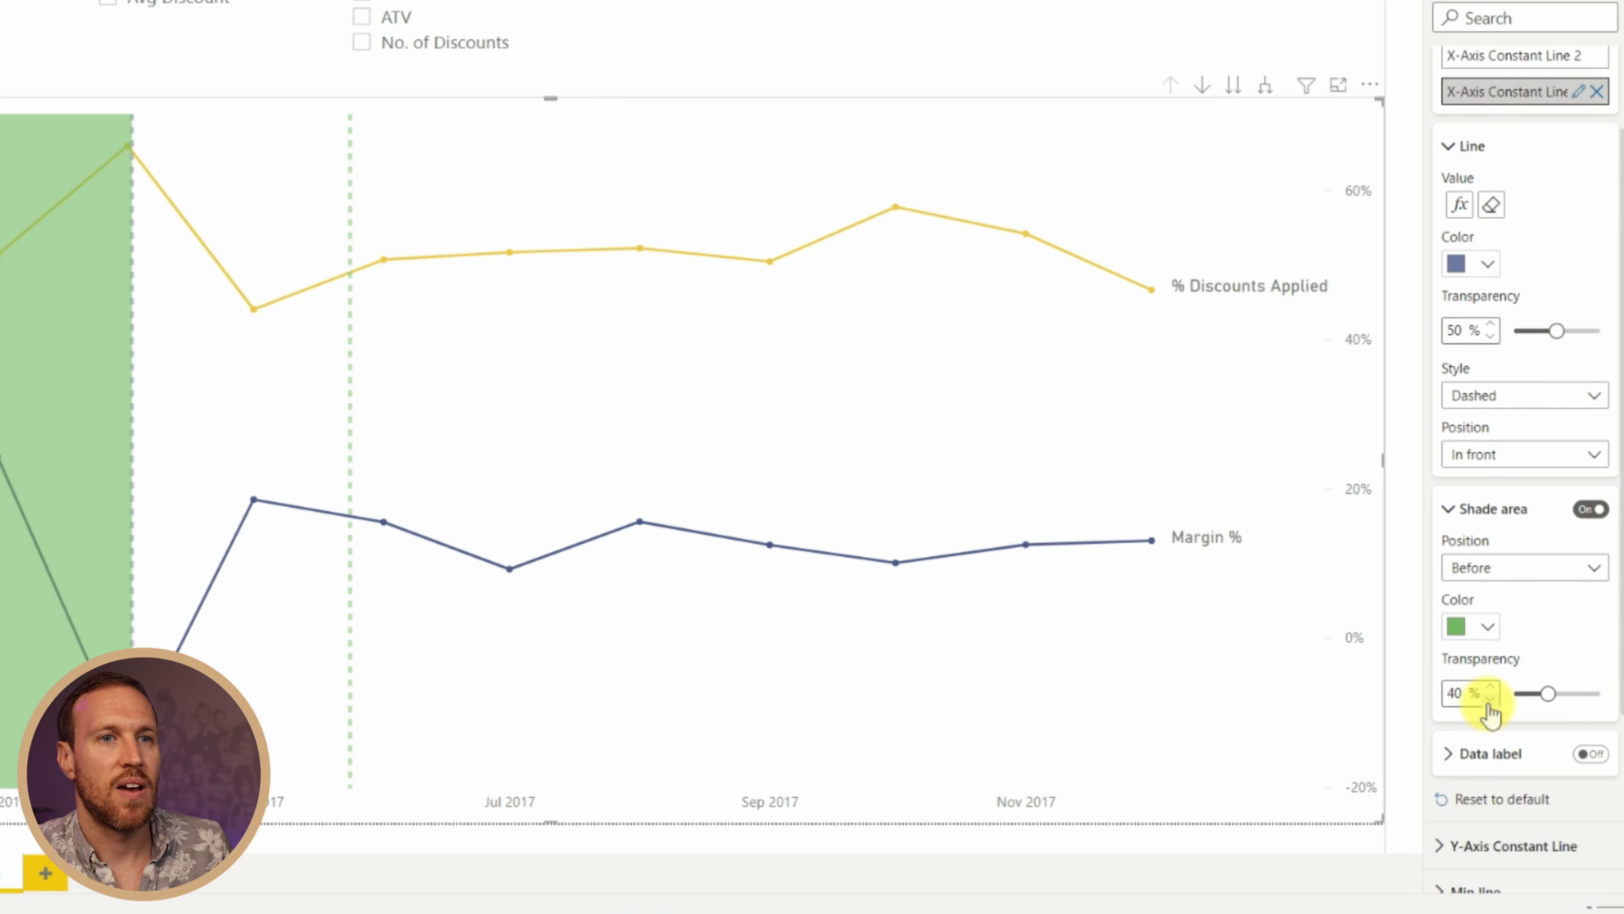
click(1519, 561)
click(1506, 613)
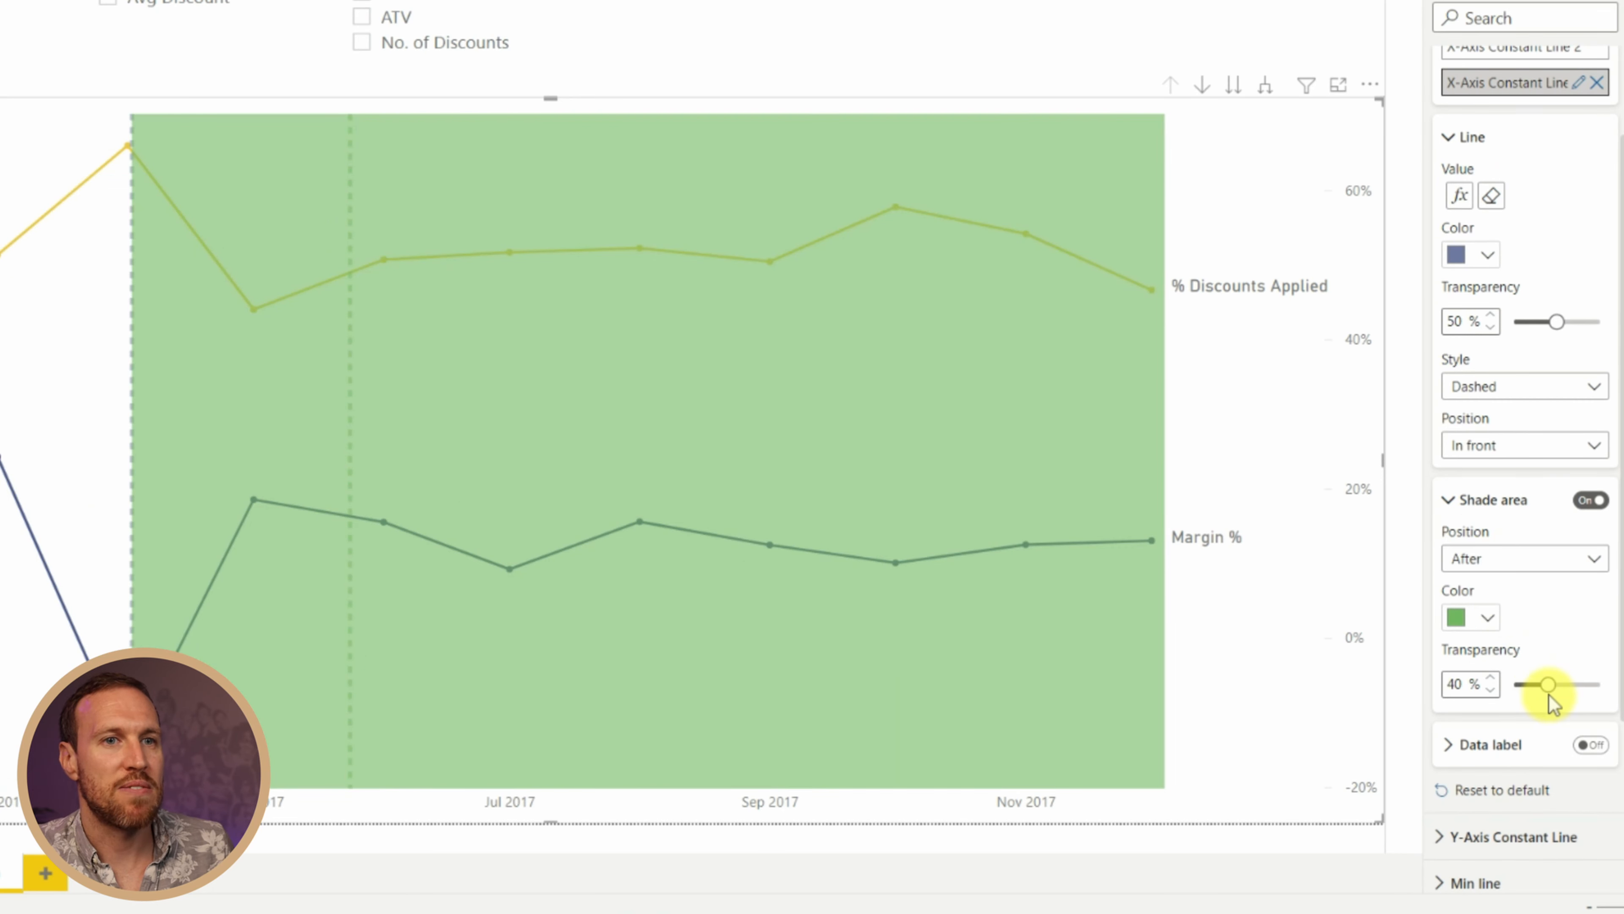
mouse_move(1548, 683)
mouse_down()
mouse_move(1534, 683)
mouse_move(1574, 689)
mouse_up()
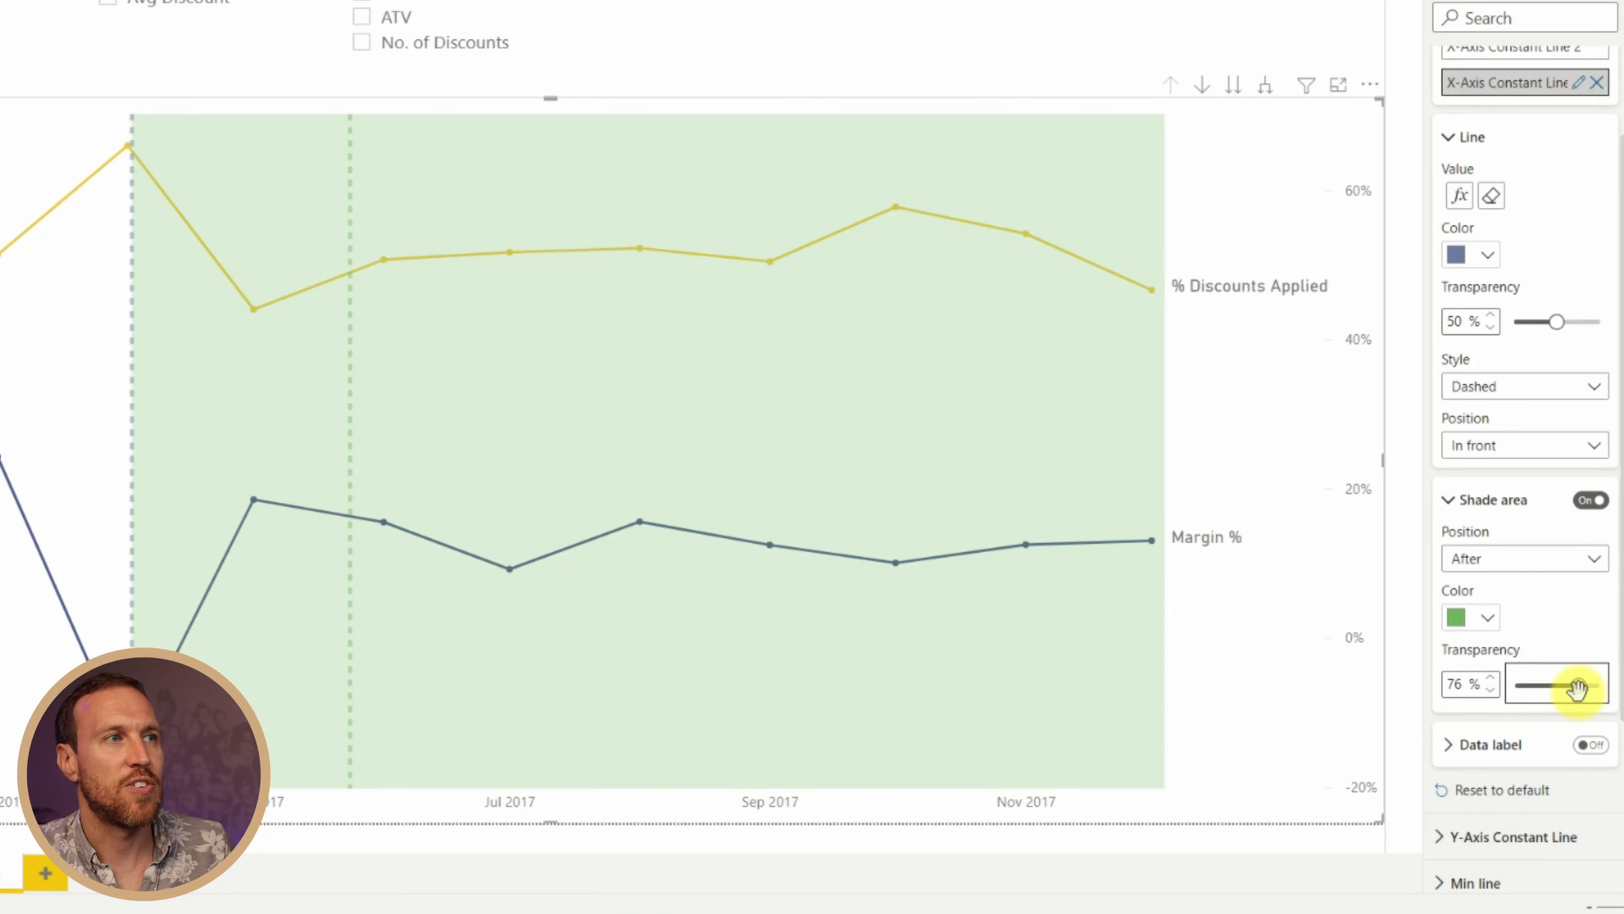
Change the Min Date line's shade area color to light grey and its position to Before
click(1484, 618)
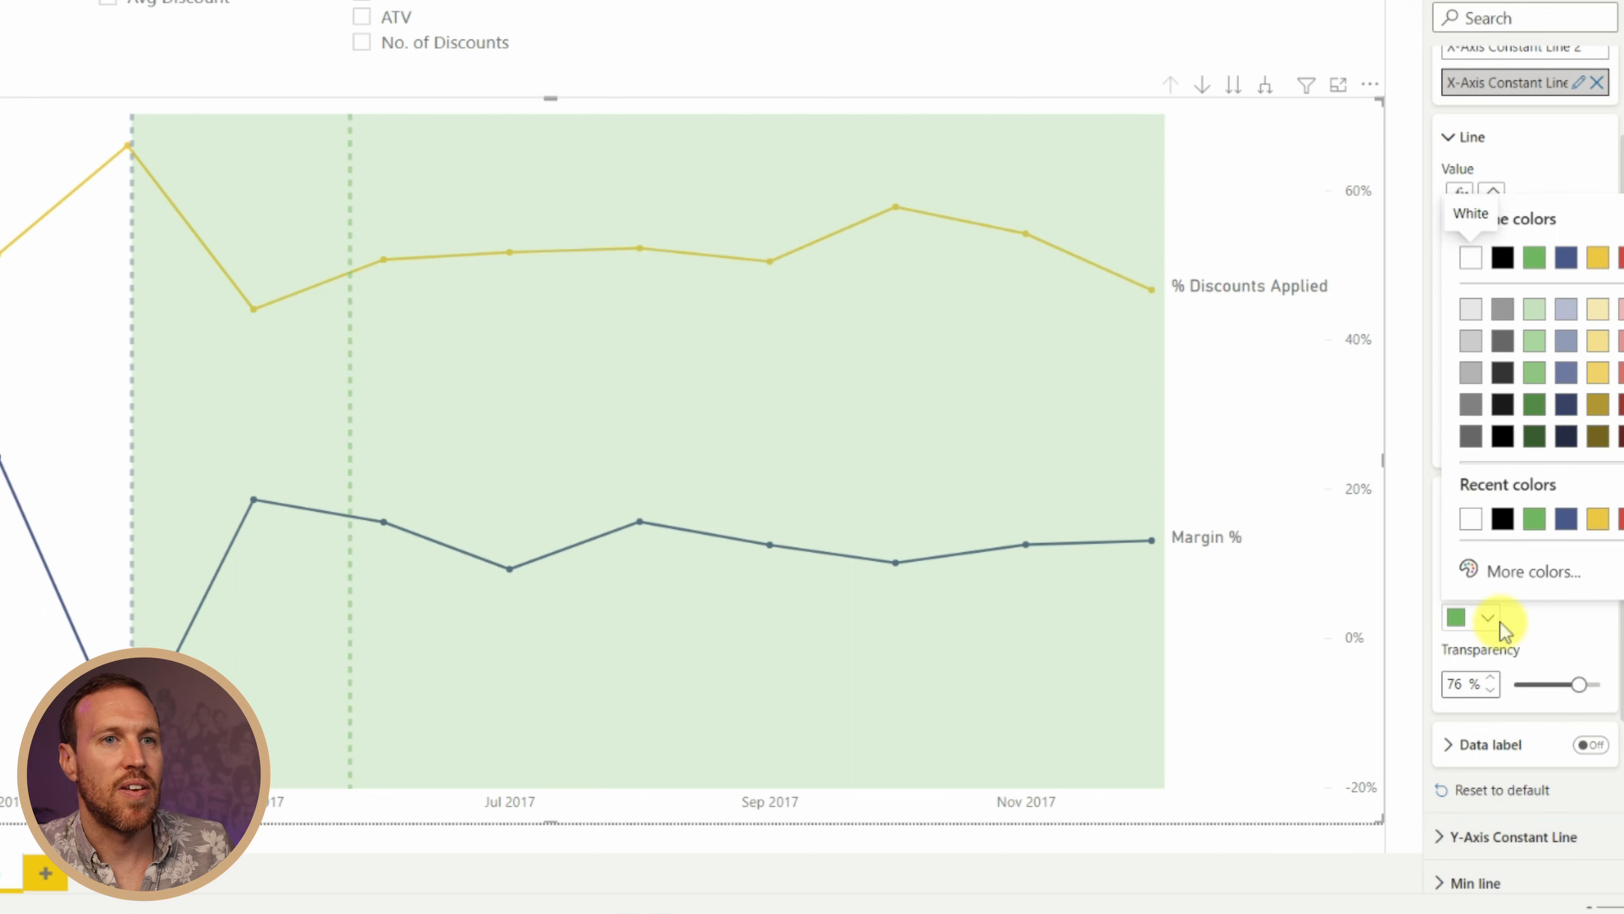
click(1470, 312)
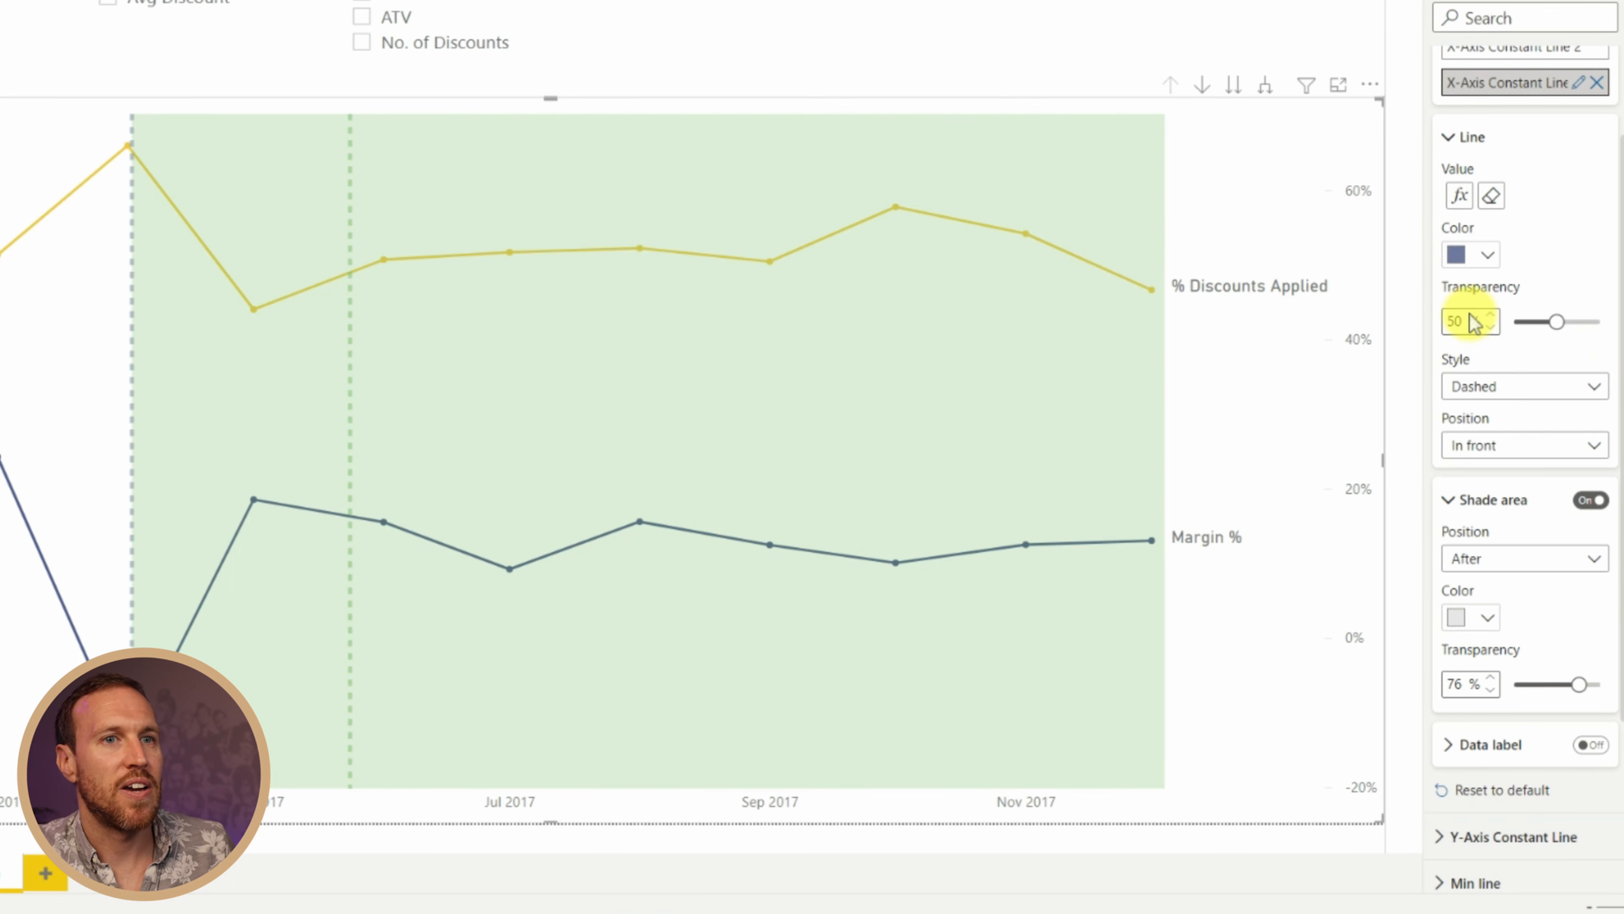
click(1531, 556)
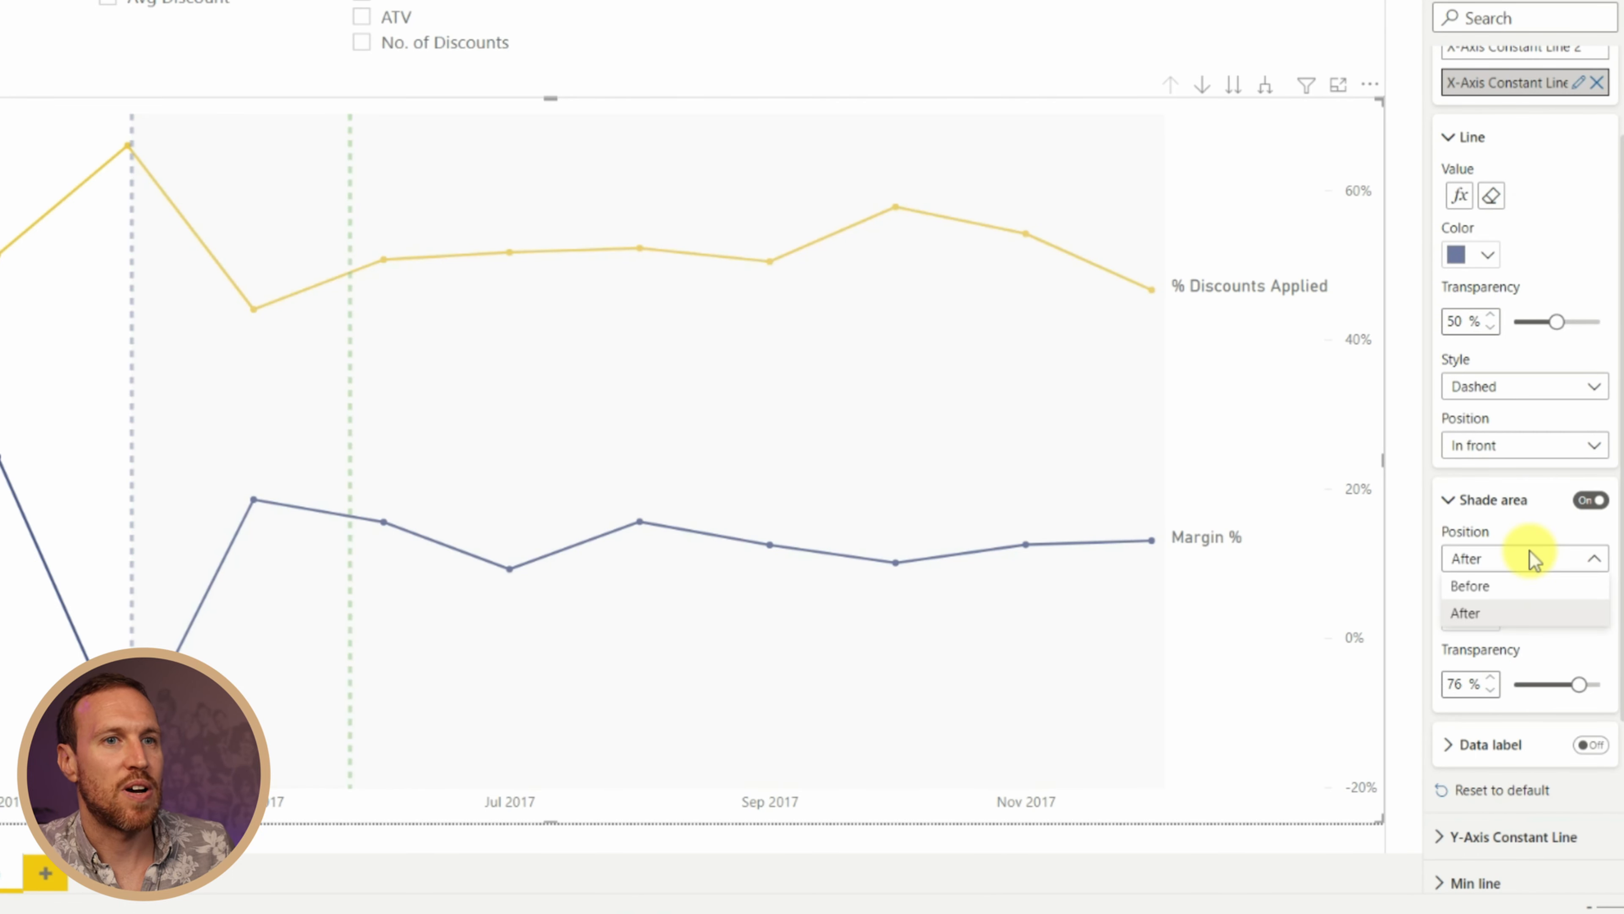
click(1527, 585)
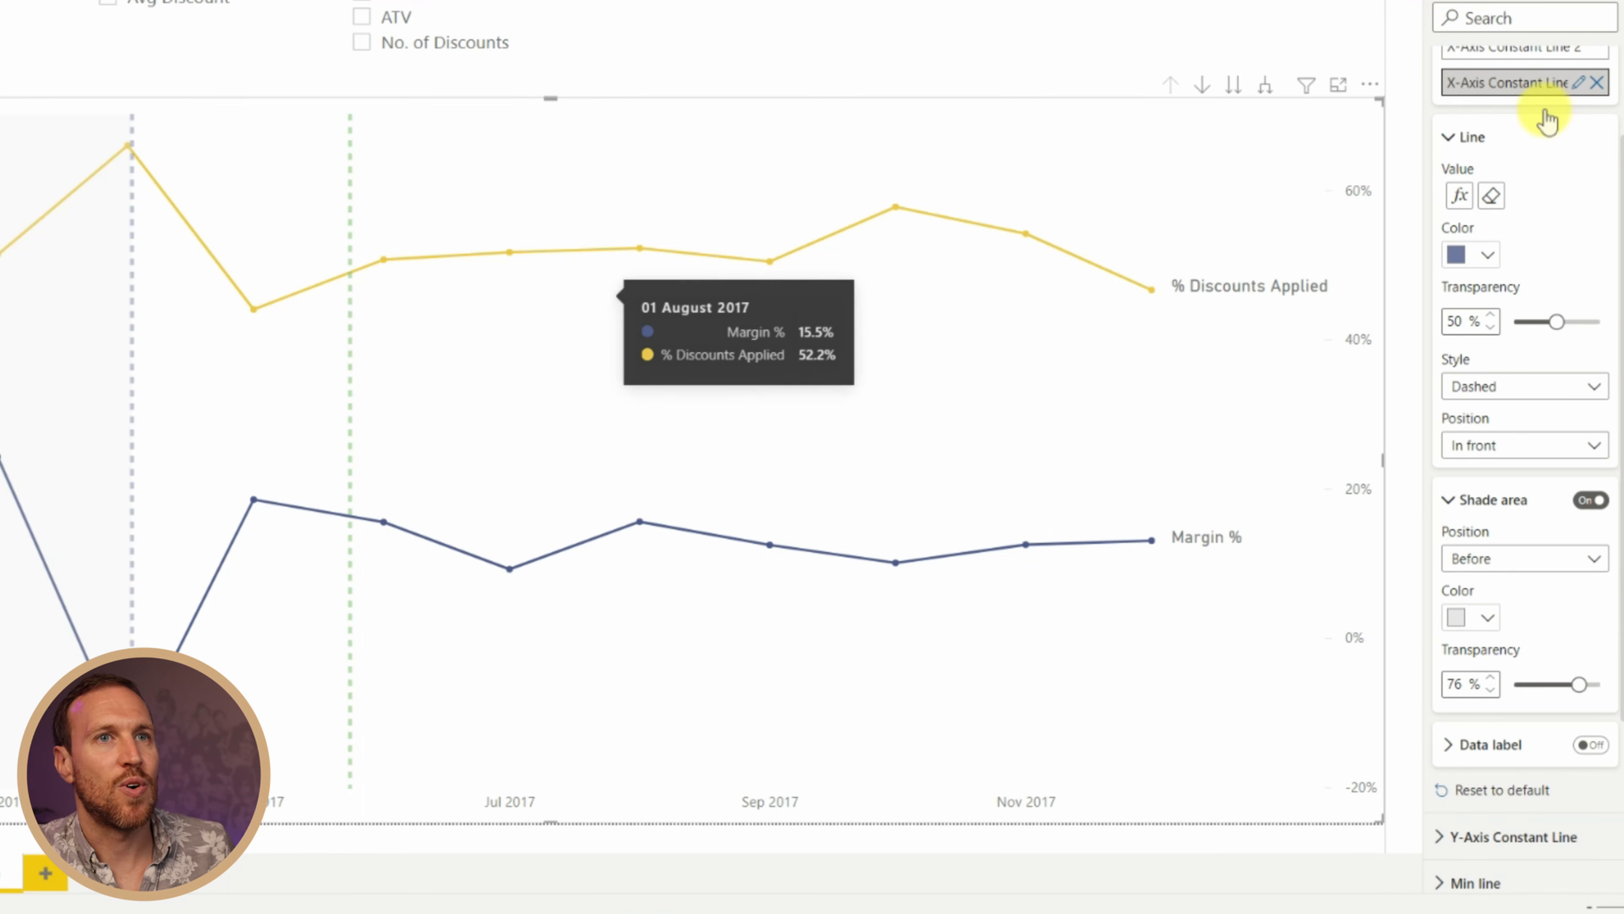
Turn on the shade area for X-Axis Constant Line 2, positioned After, with 91% transparency
click(1534, 51)
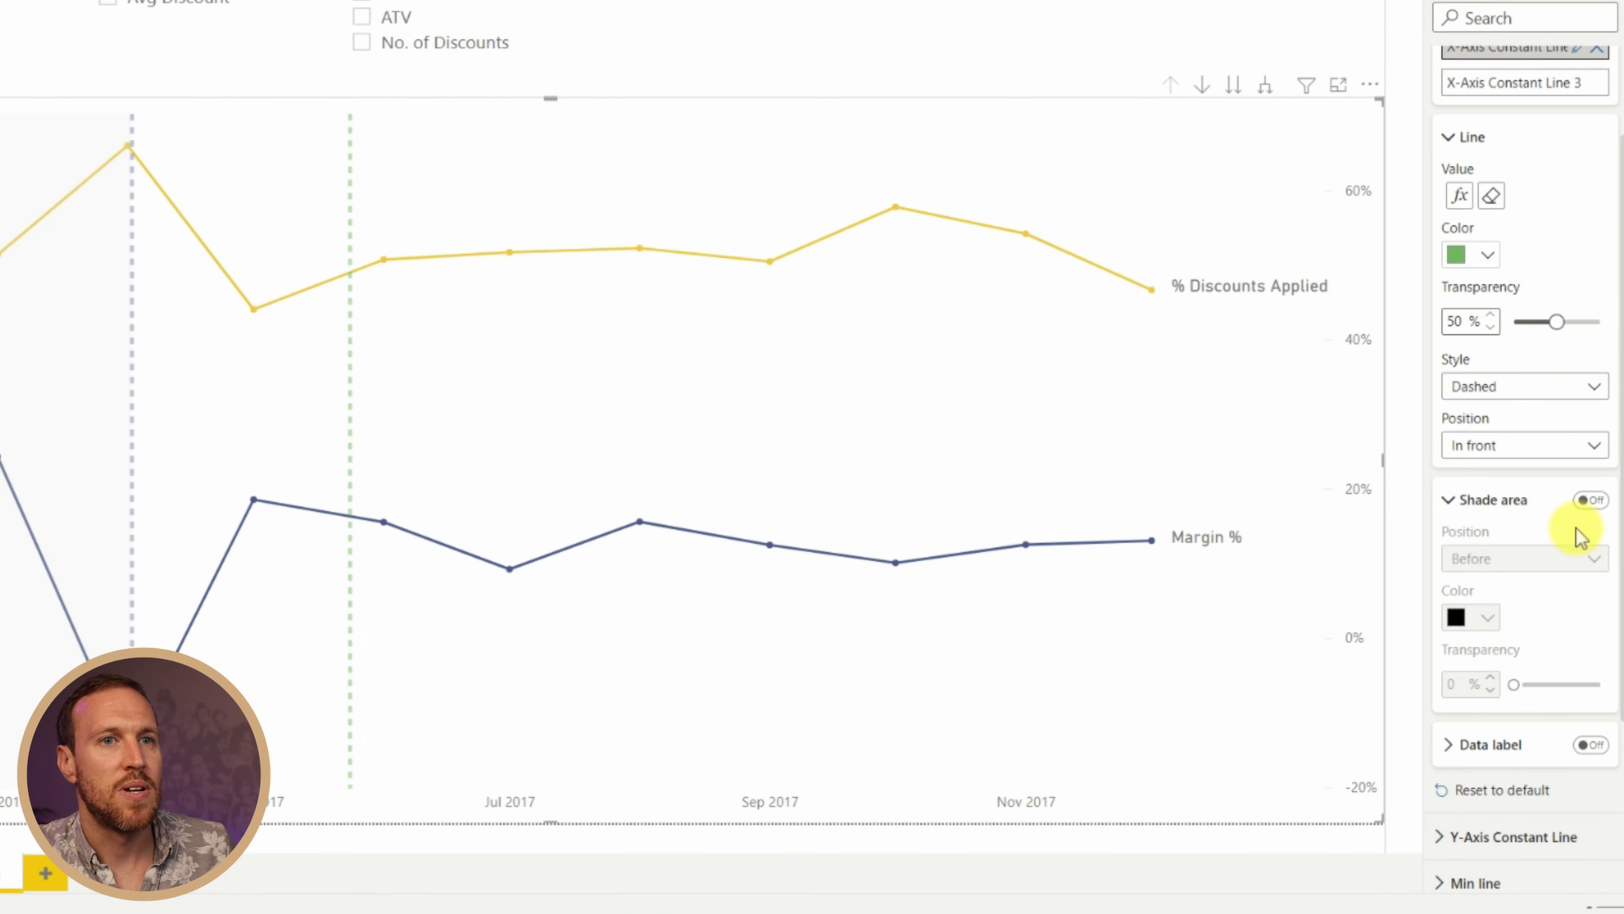
click(1590, 502)
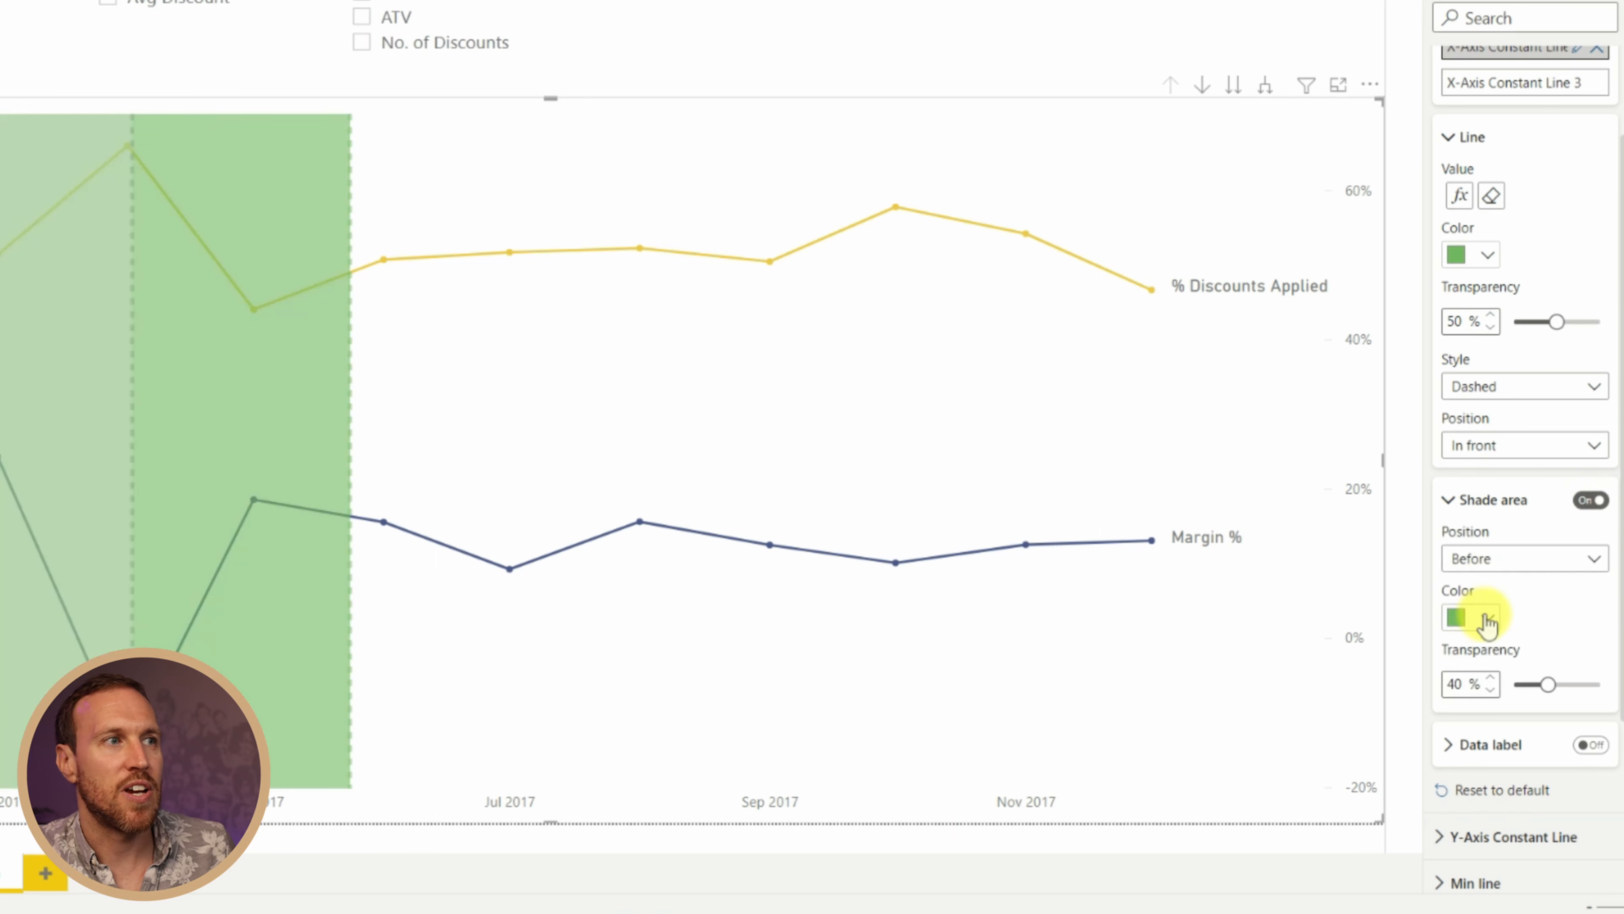
click(1515, 560)
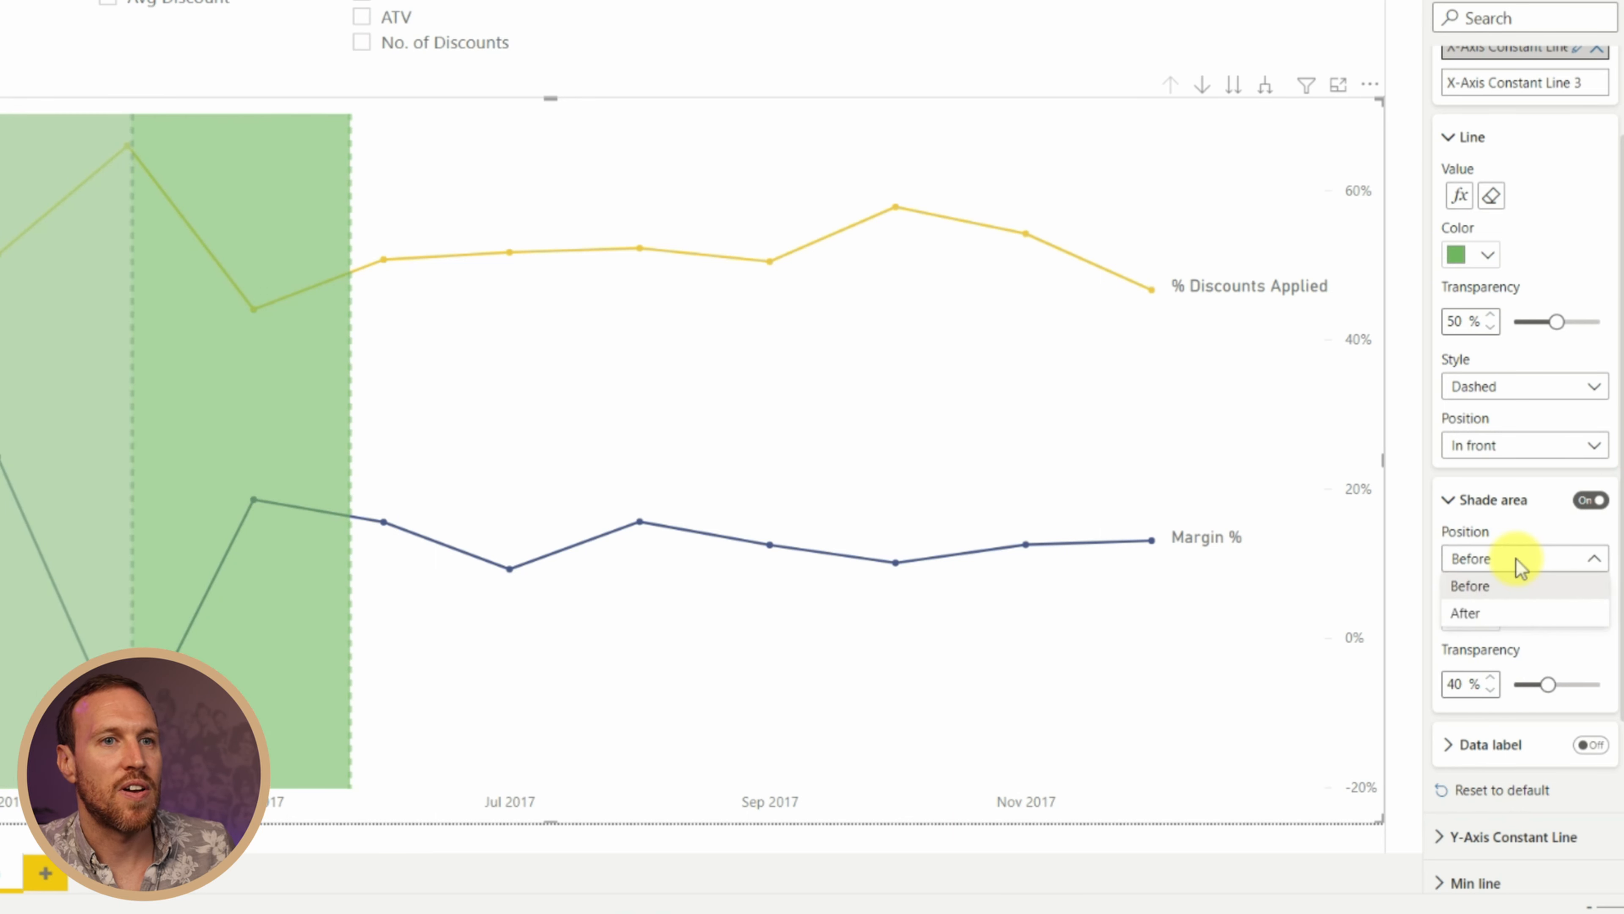
click(1510, 613)
drag(1543, 684, 1591, 685)
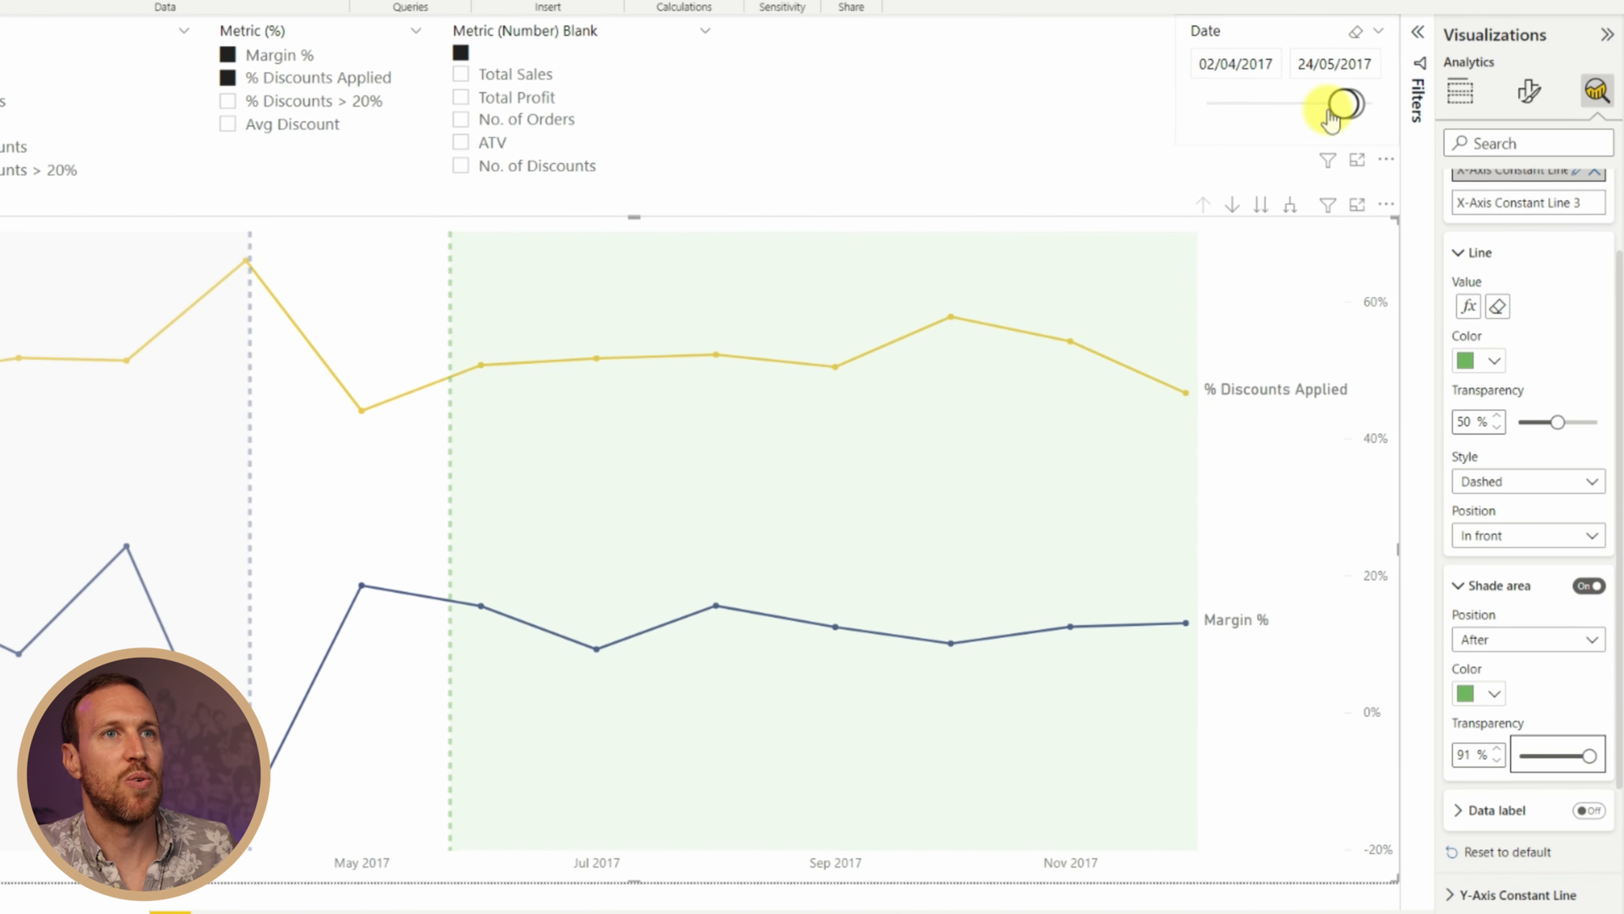
Set the Date slicer's end date to 11/07/2017 and its start date to 23/05/2017
click(1367, 62)
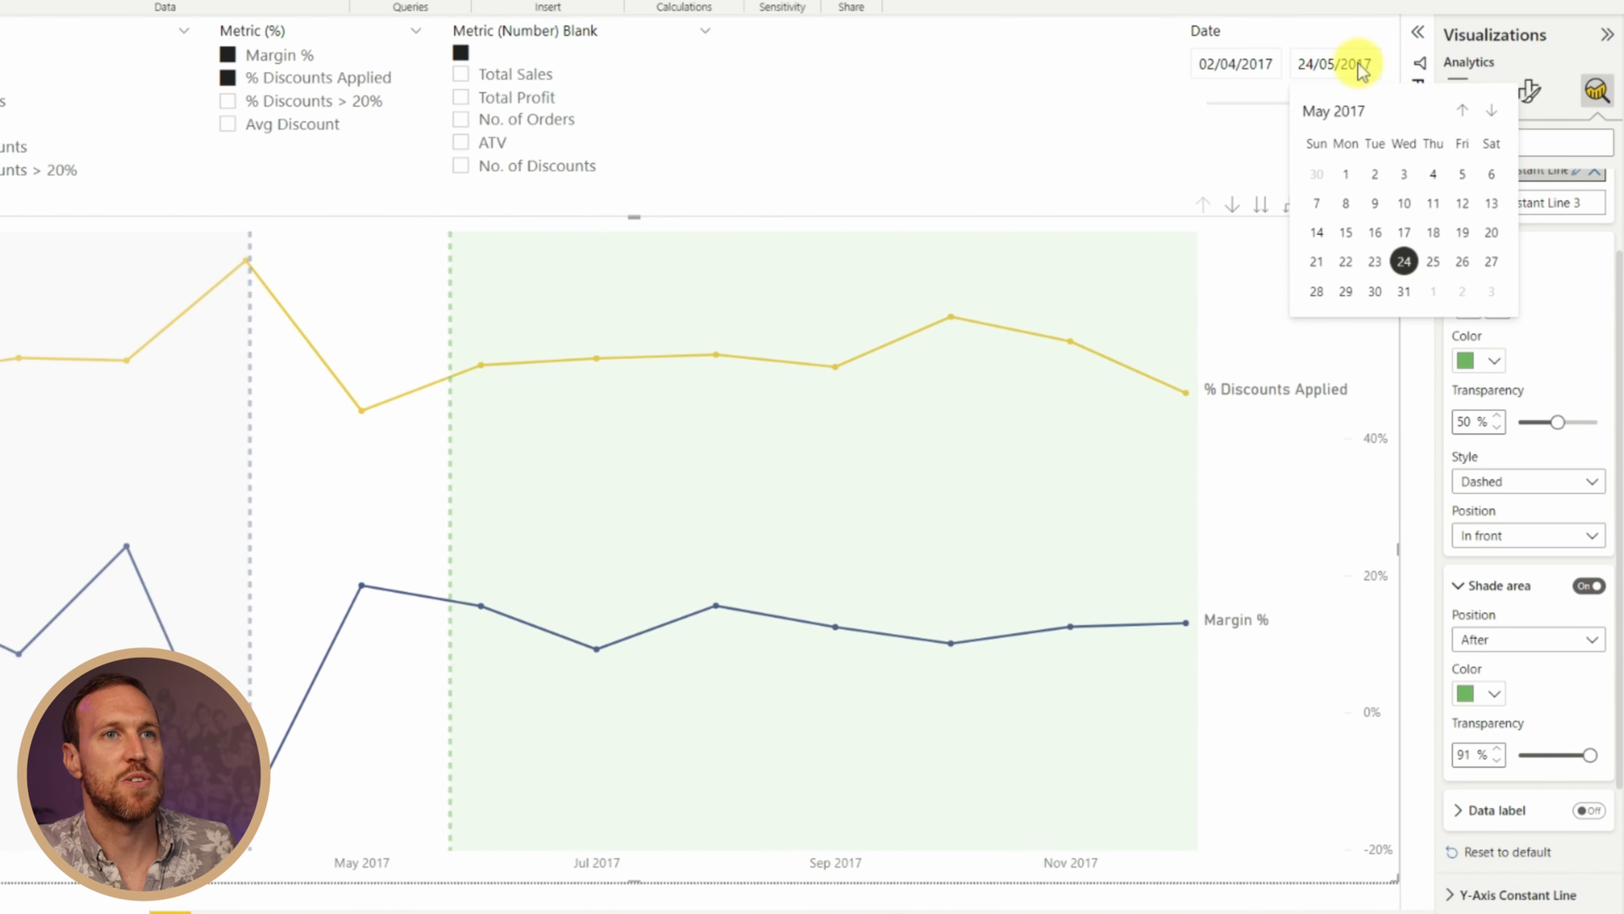
click(1490, 114)
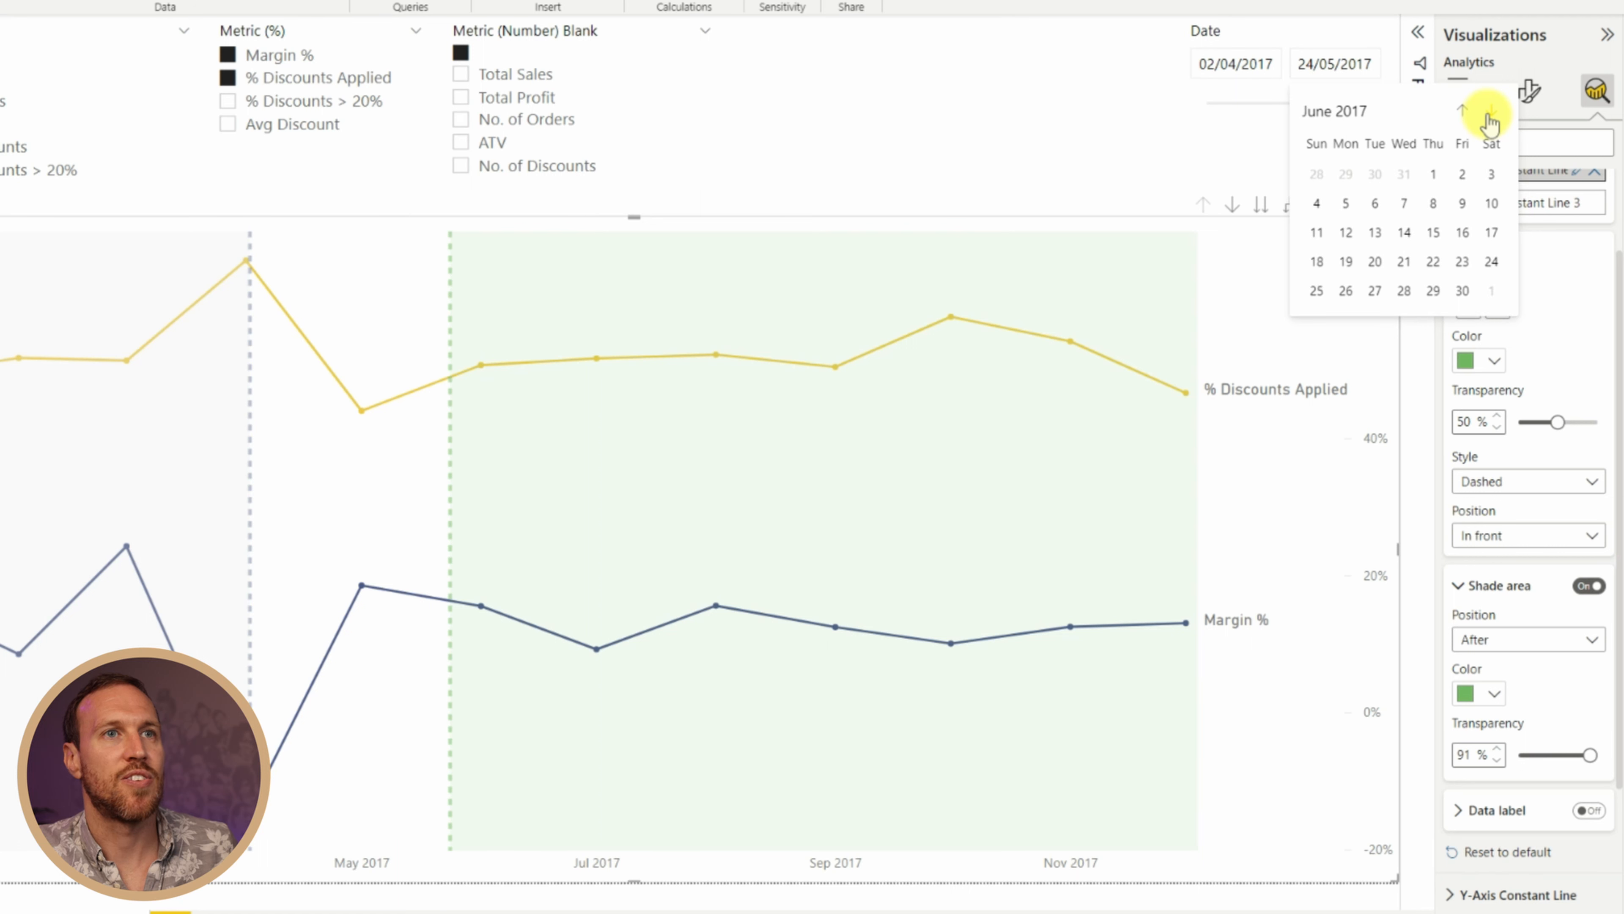
click(1491, 113)
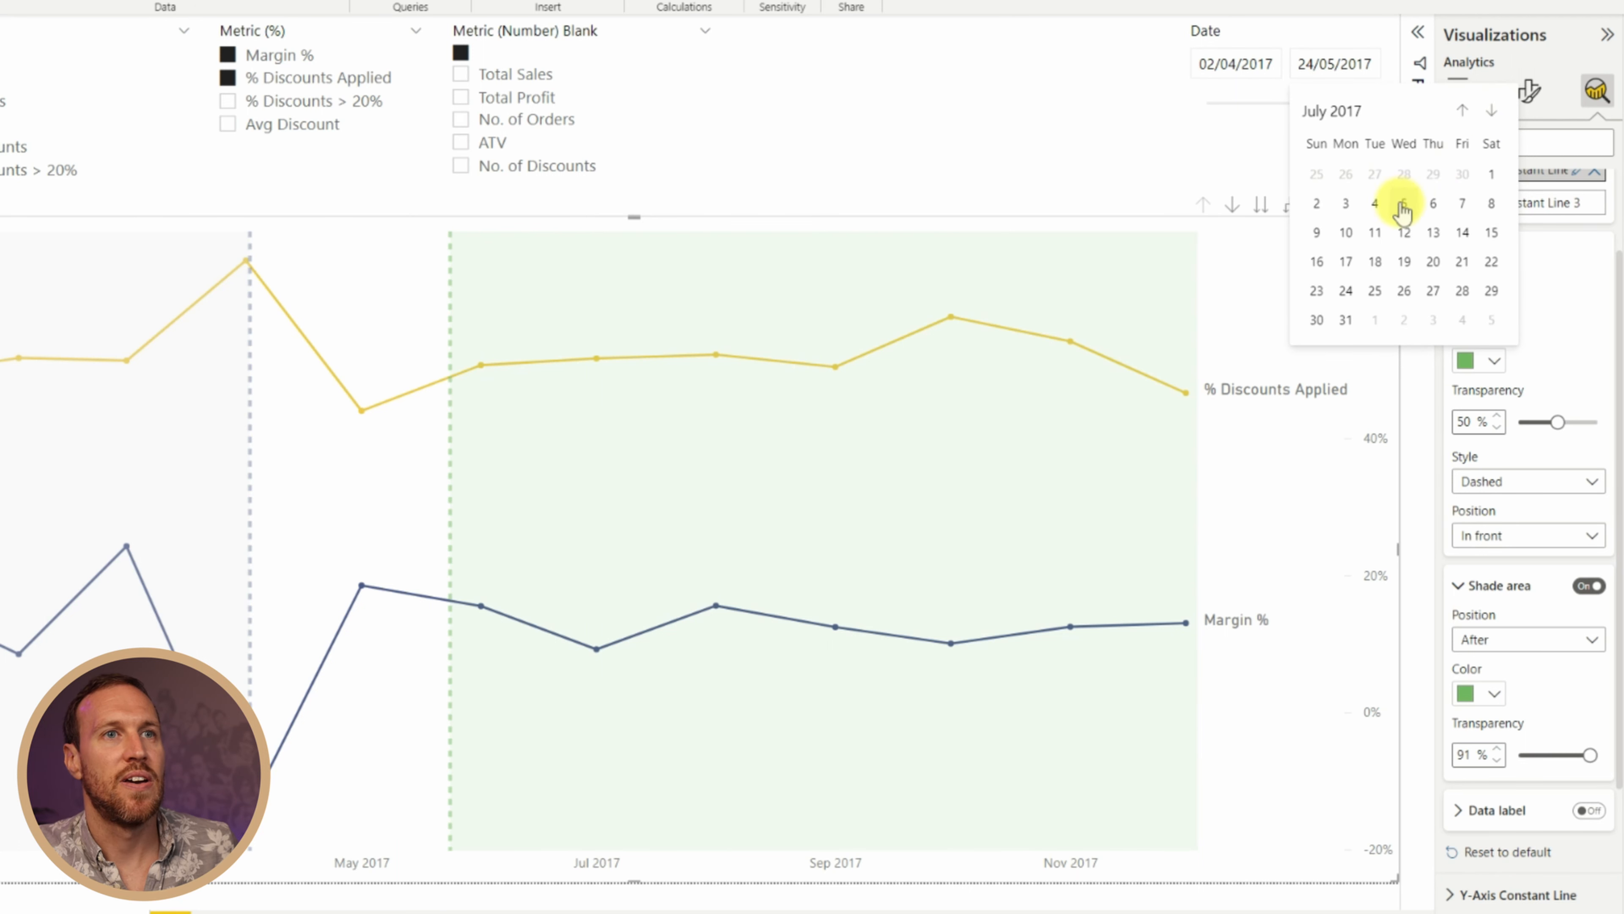
click(1375, 233)
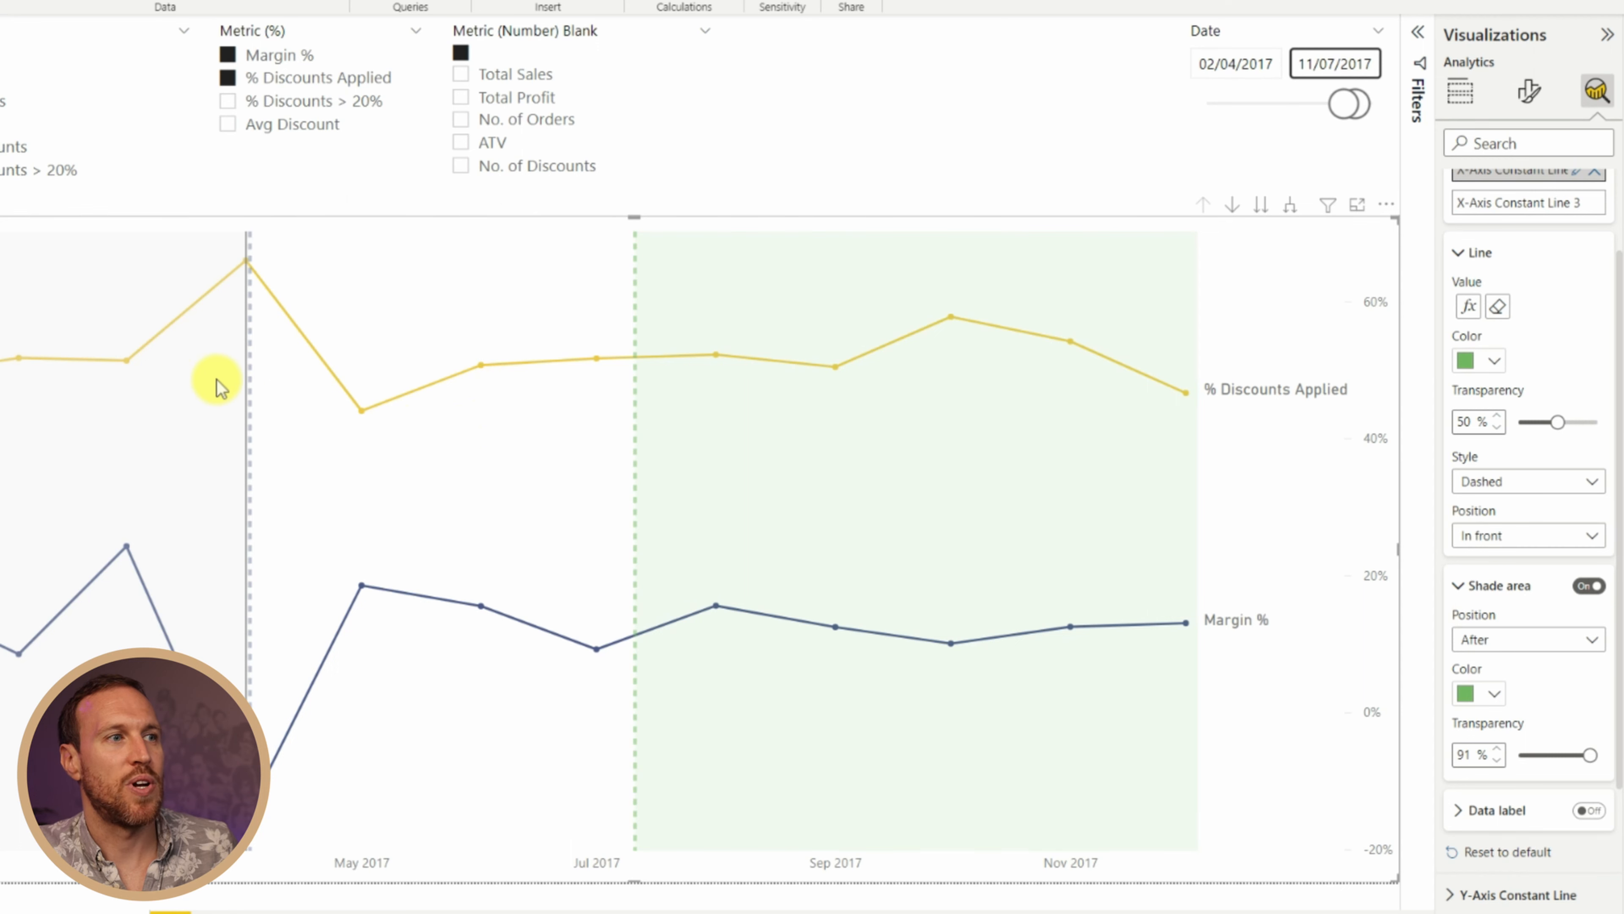
mouse_move(460, 335)
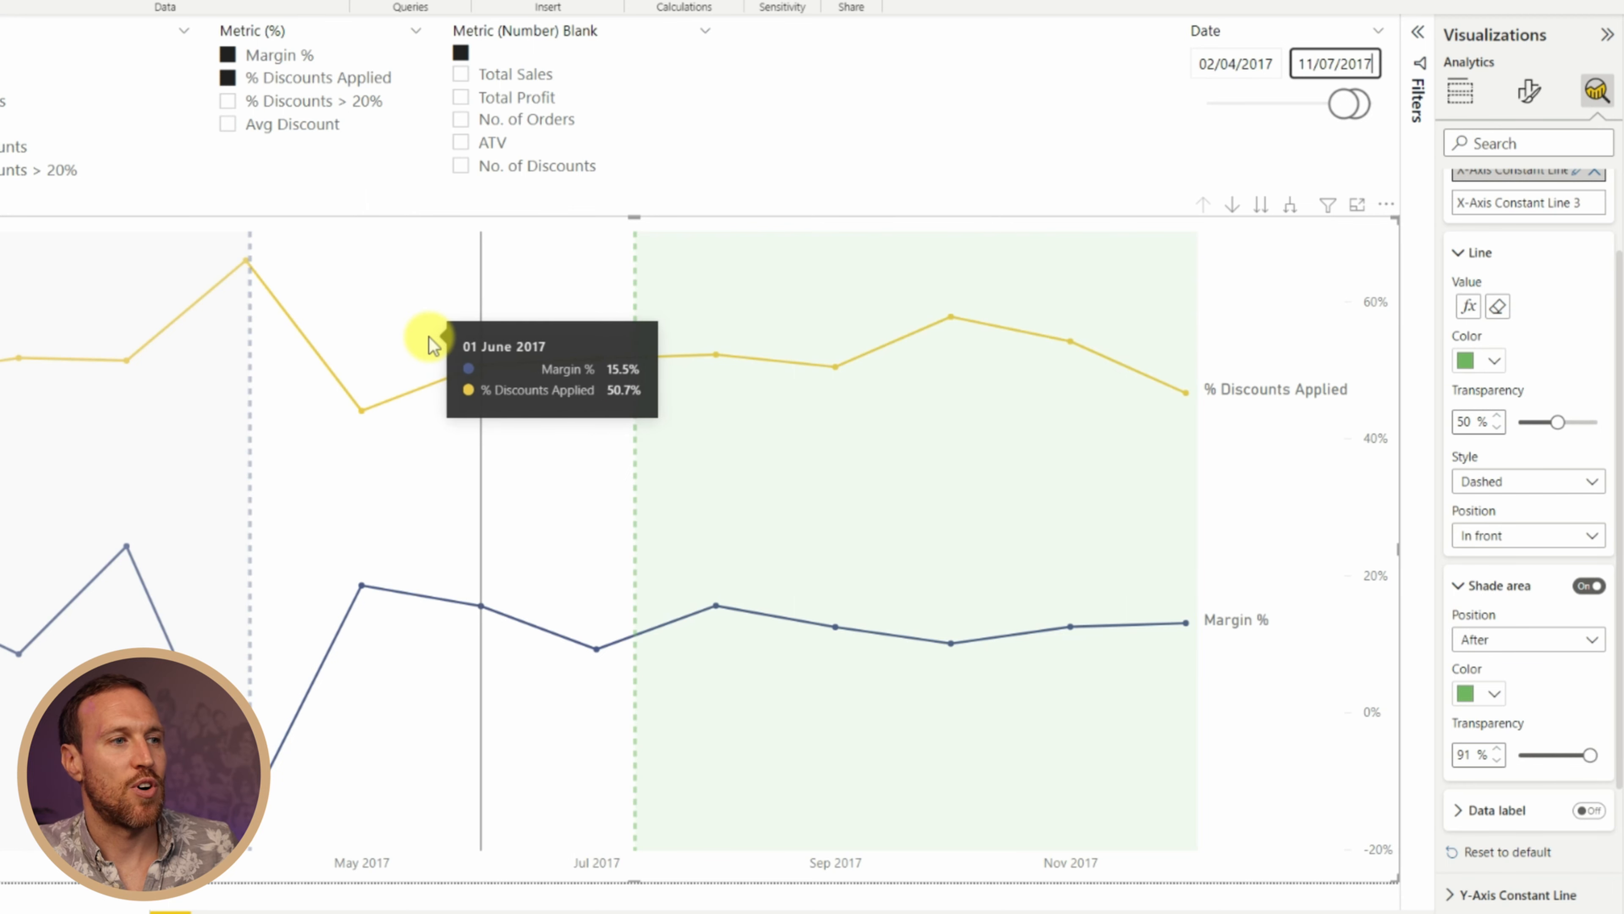
click(1251, 63)
click(1389, 114)
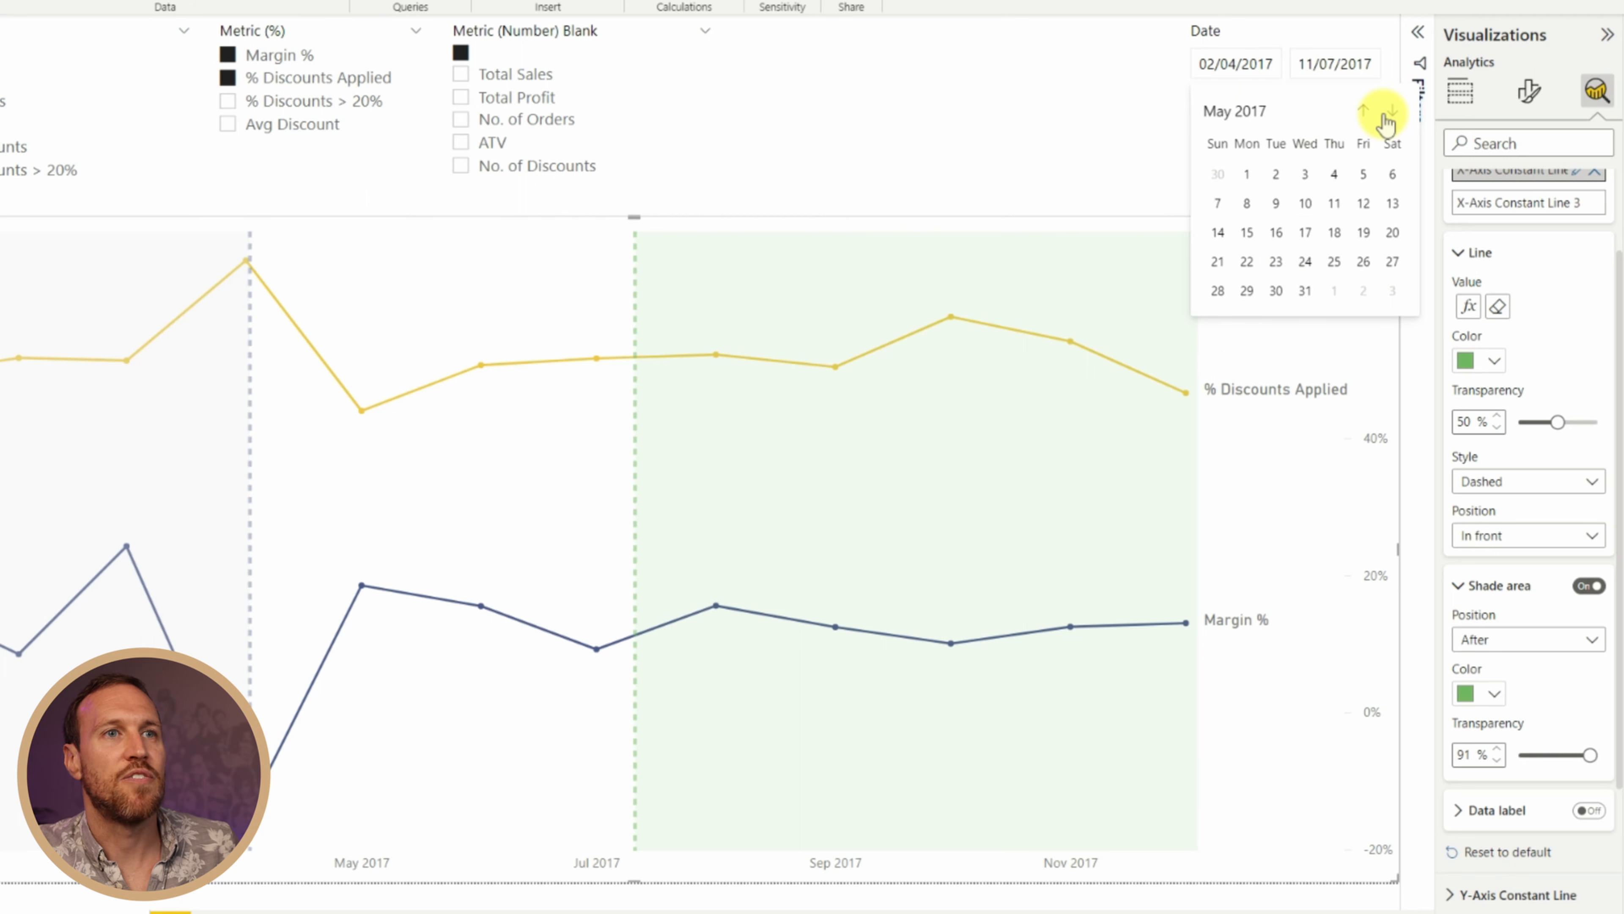
click(1275, 261)
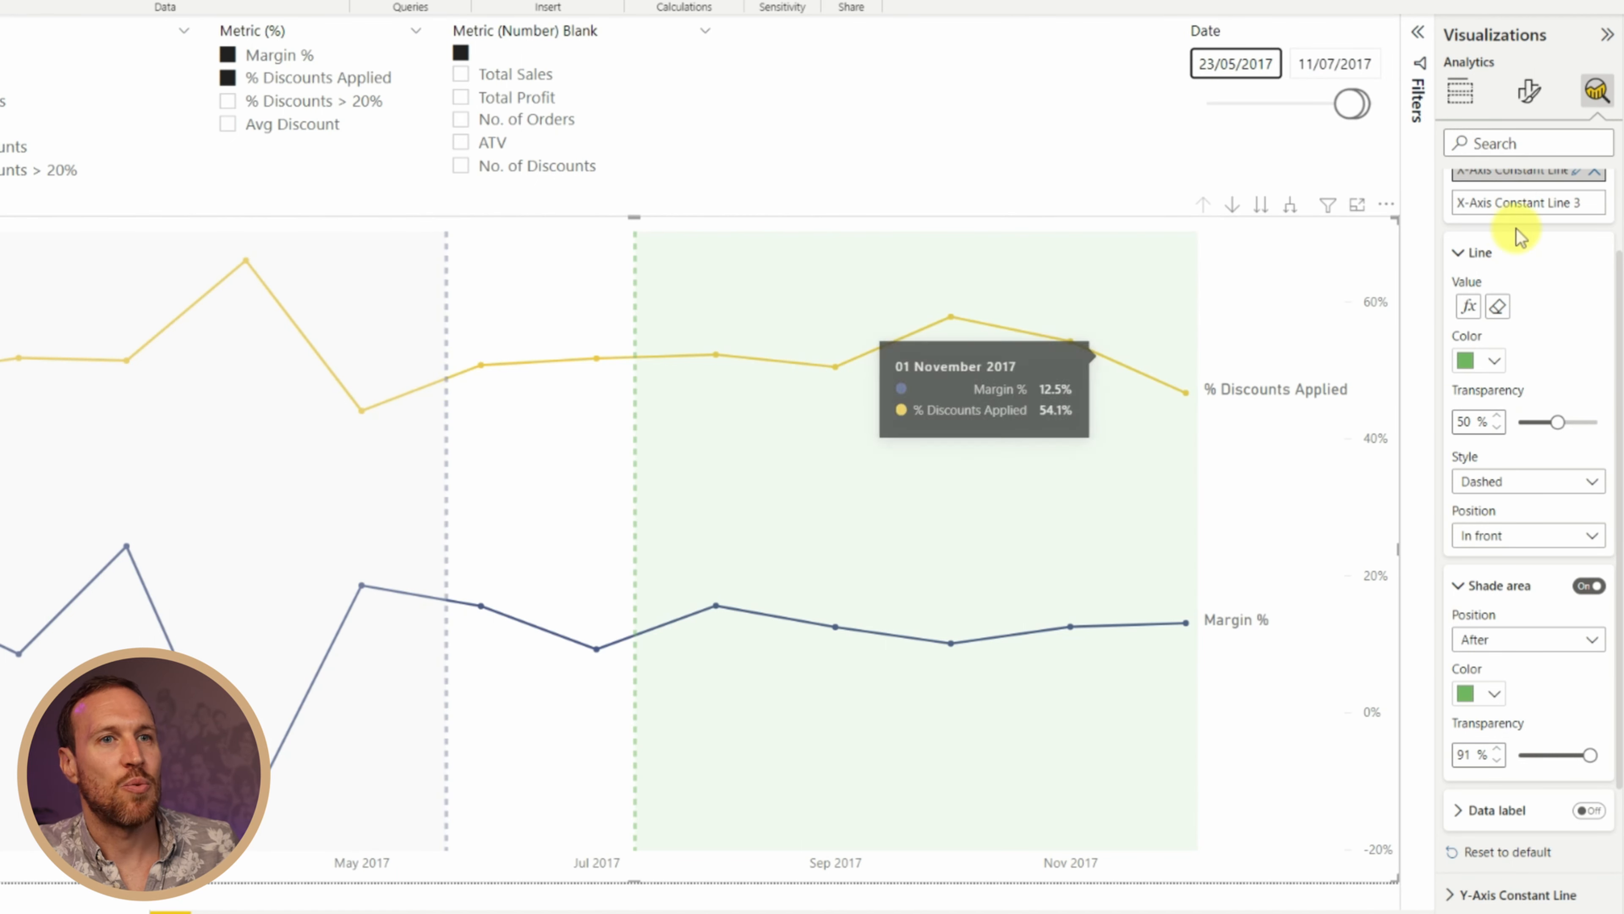
Turn on the data label for X-Axis Constant Line 2 and set its style to Name
scroll(1601, 671, down, 3)
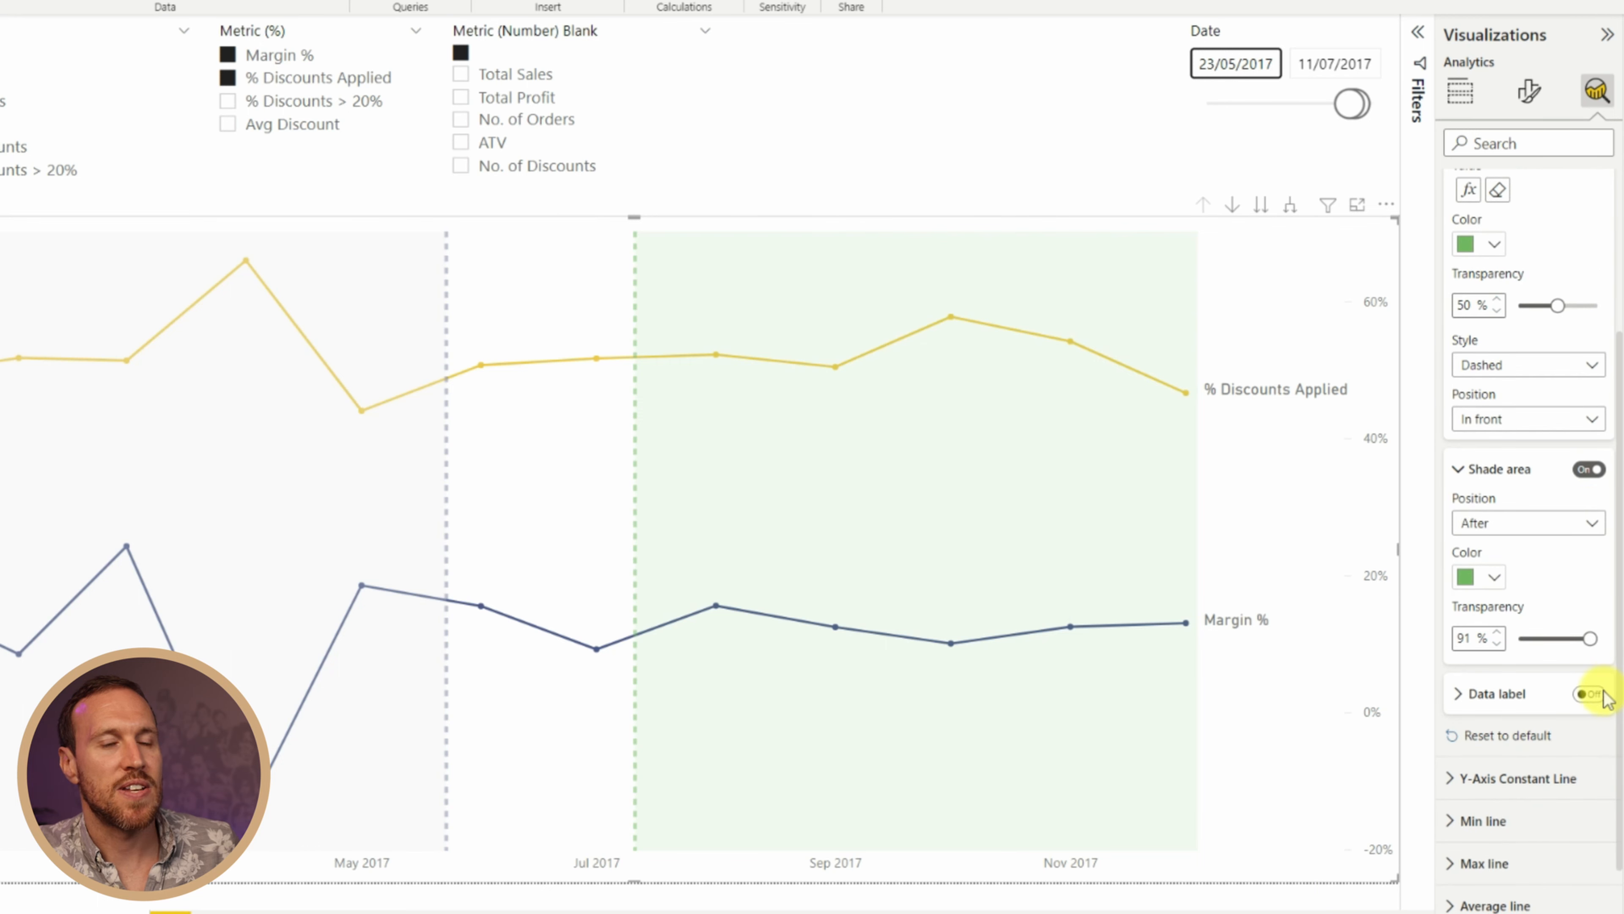
click(1593, 696)
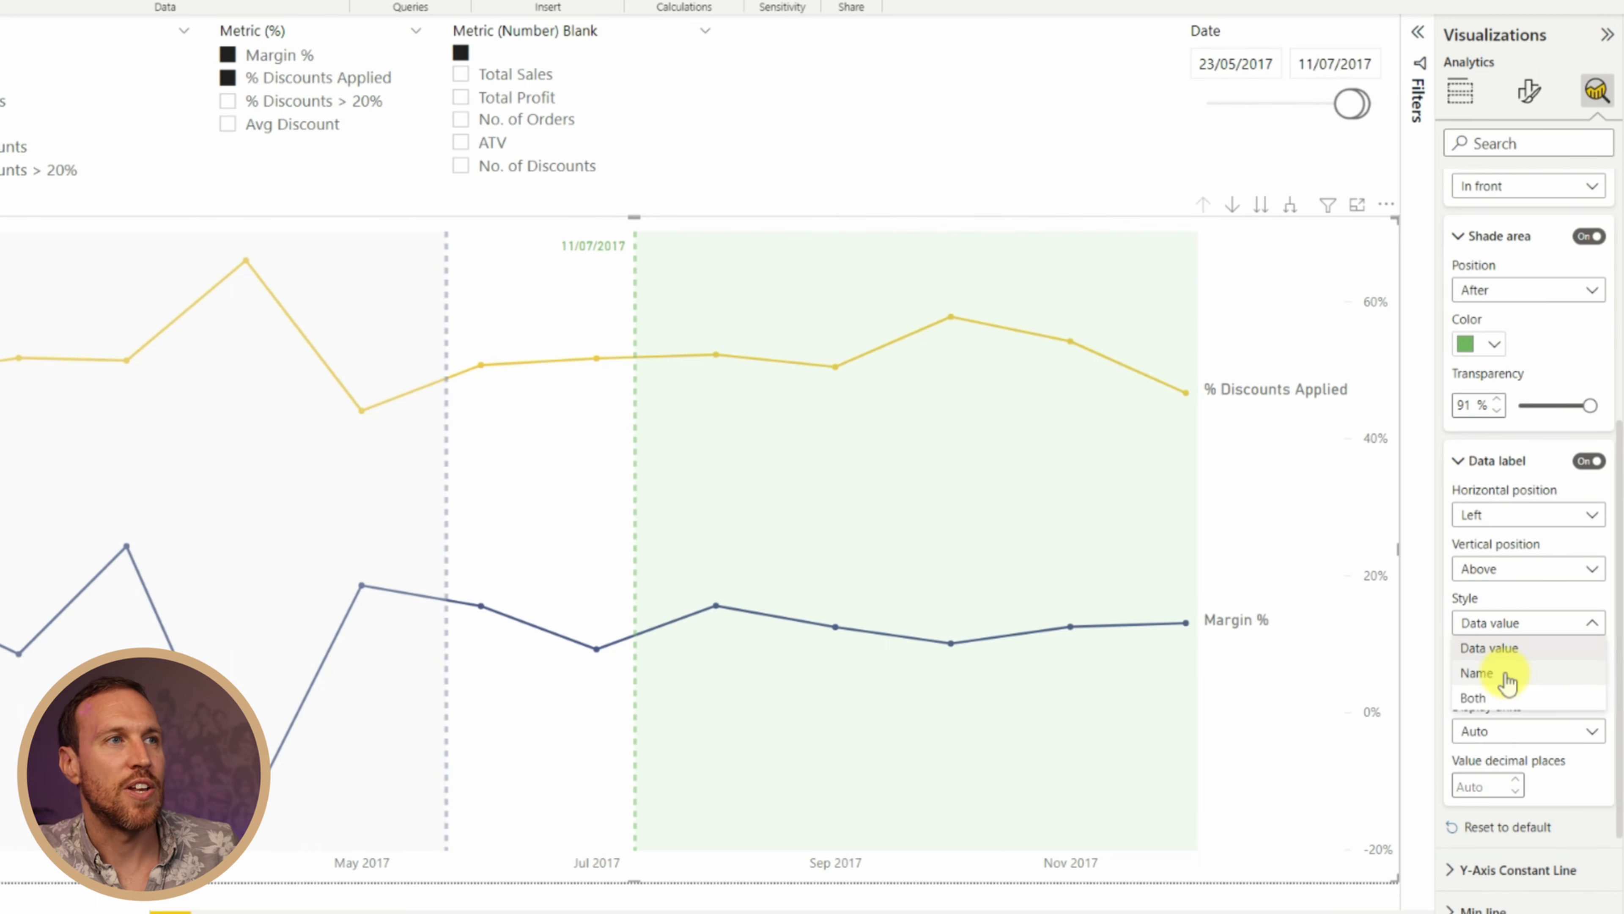
click(1506, 675)
Rename X-Axis Constant Line 2 as Performance Start and X-Axis Constant Line 3 as Performance Review
scroll(1547, 579, up, 4)
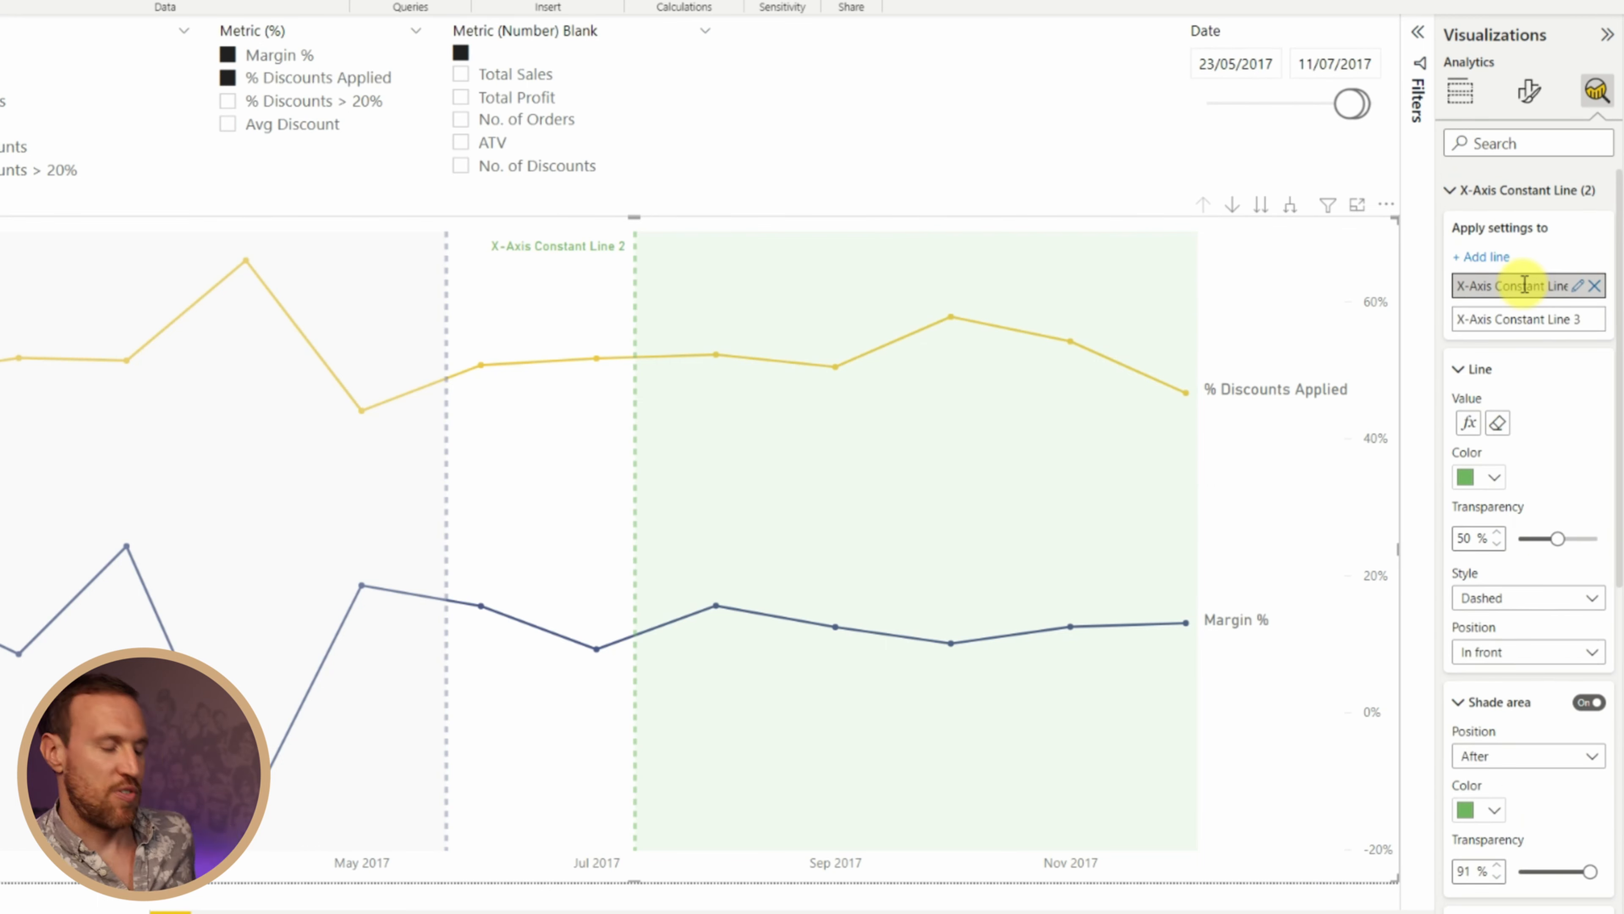
double_click(1524, 285)
text(Performance Start)
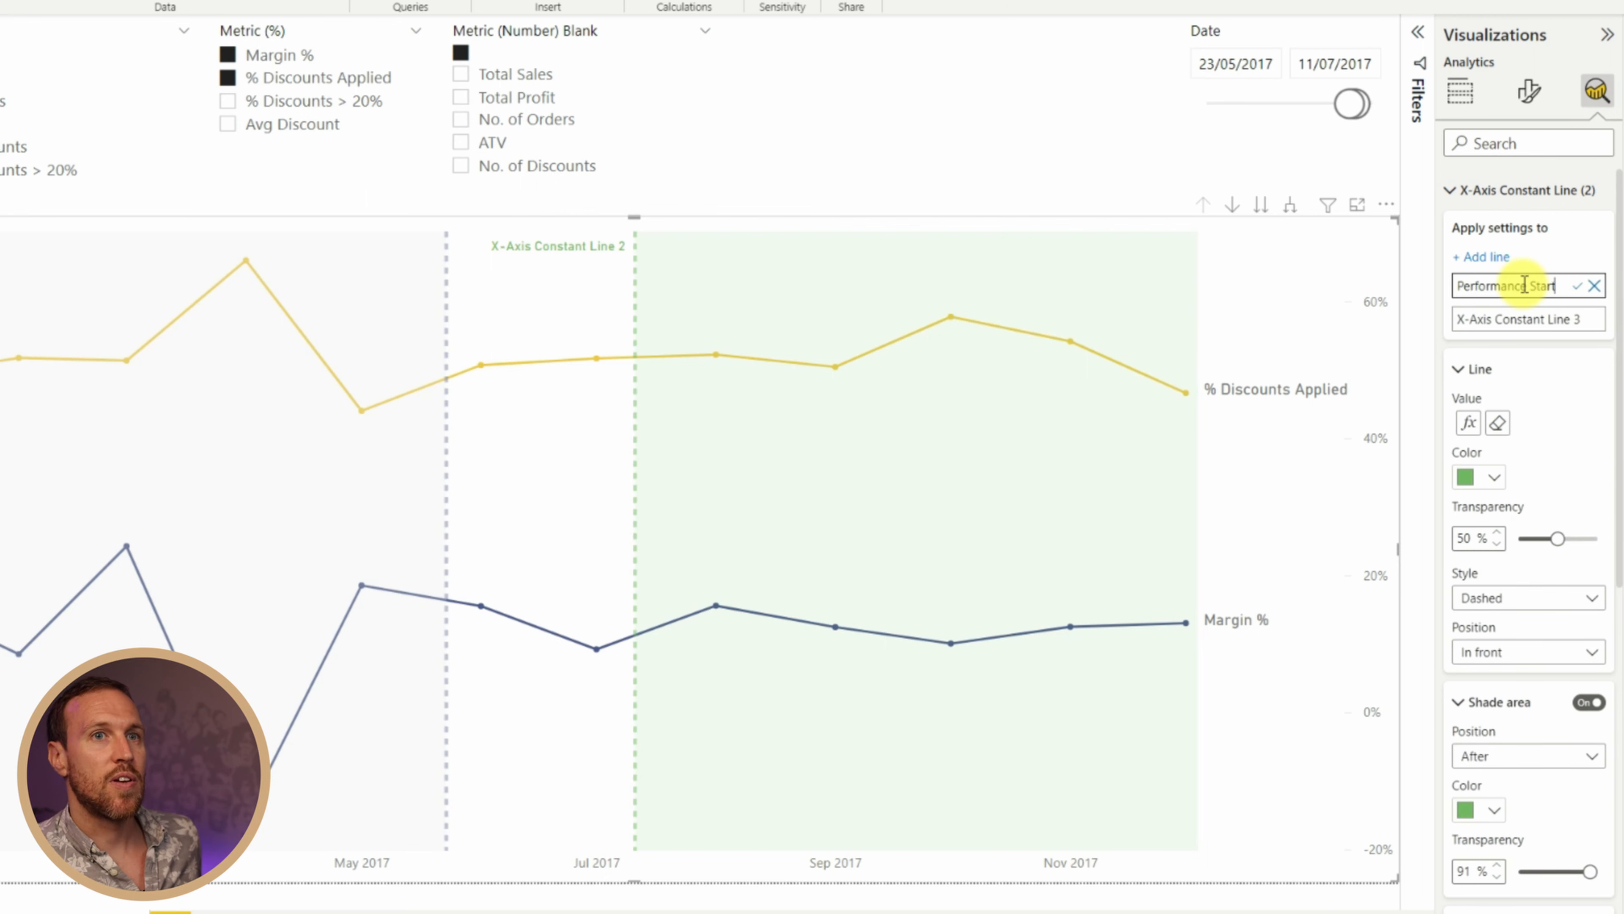
key(Return)
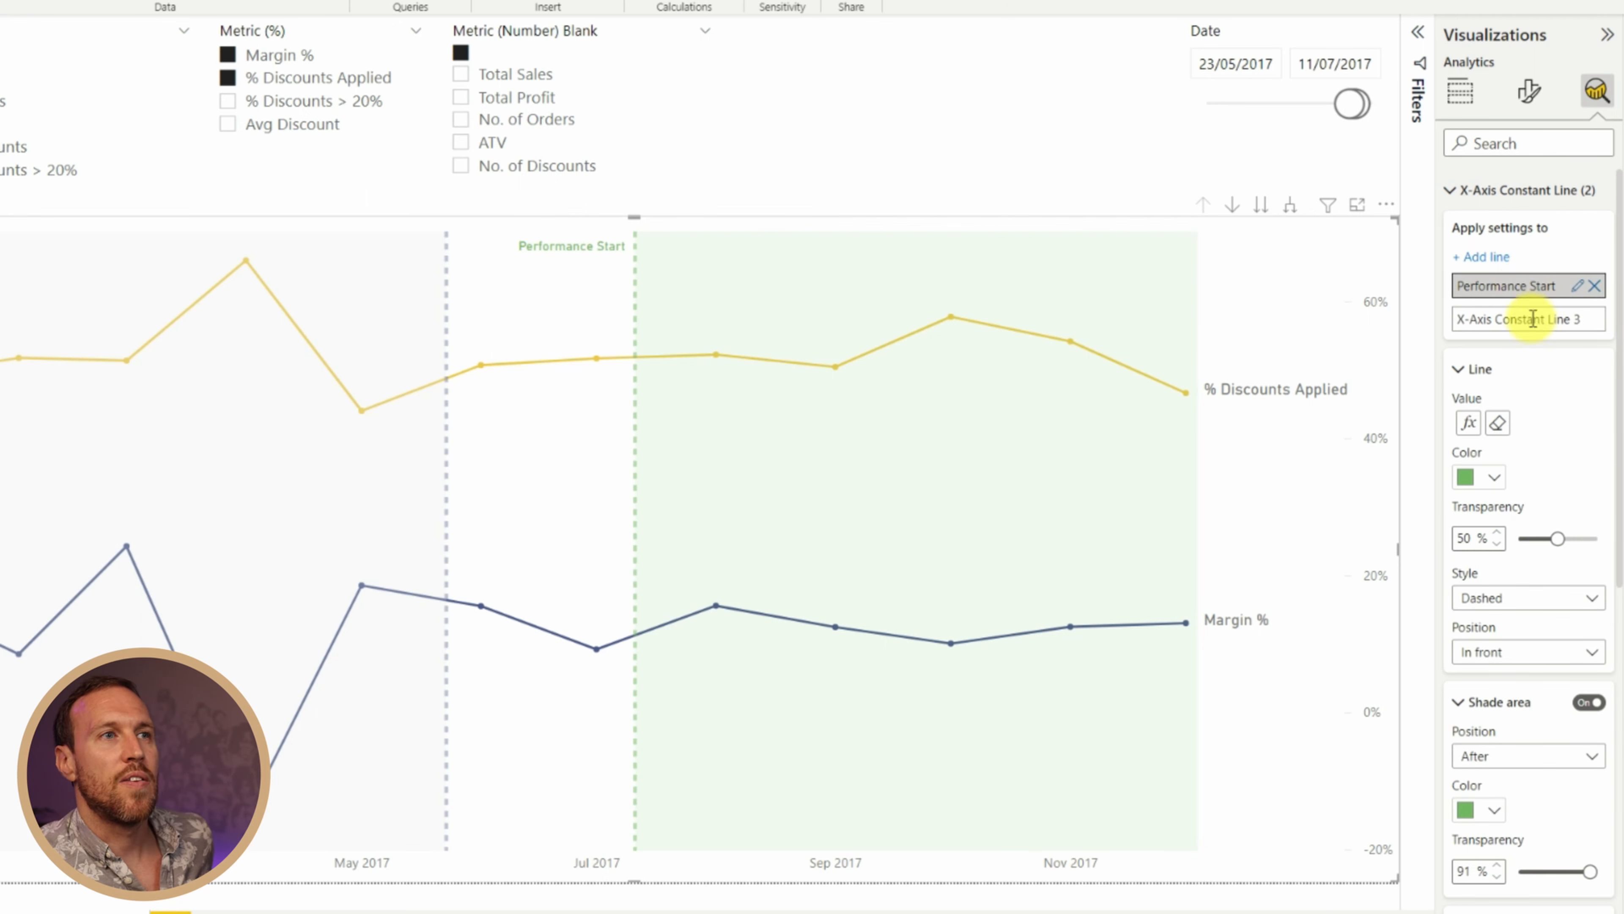
double_click(1533, 318)
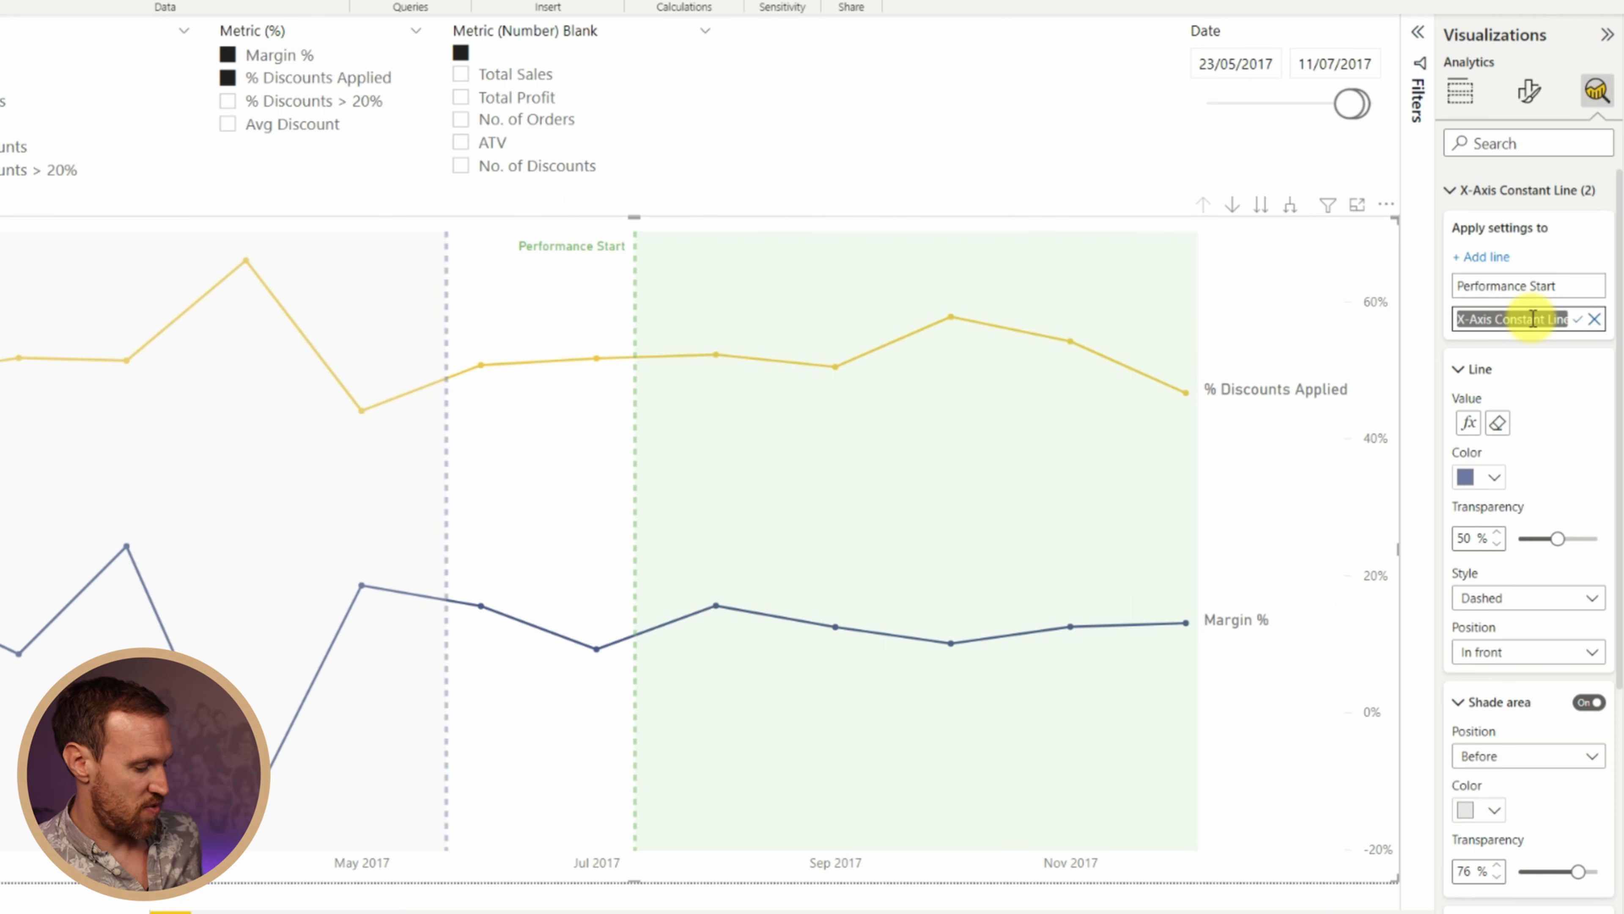
text(Performance Review)
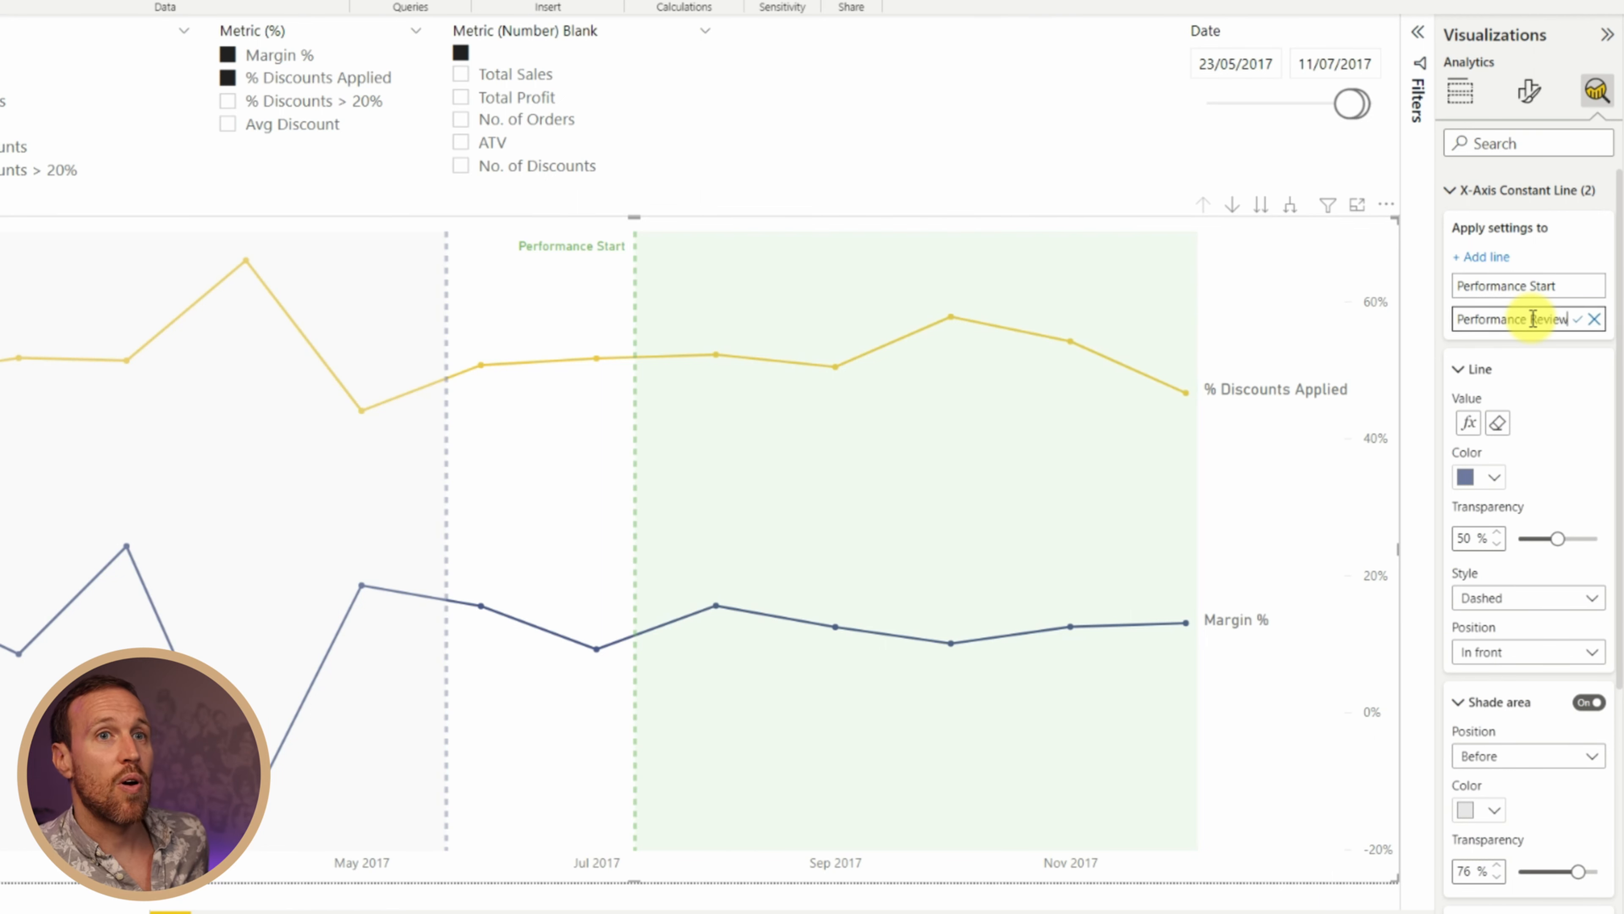
Turn on the Performance Review line's data label with vertical position Under and style Name
scroll(1528, 575, down, 6)
click(1498, 622)
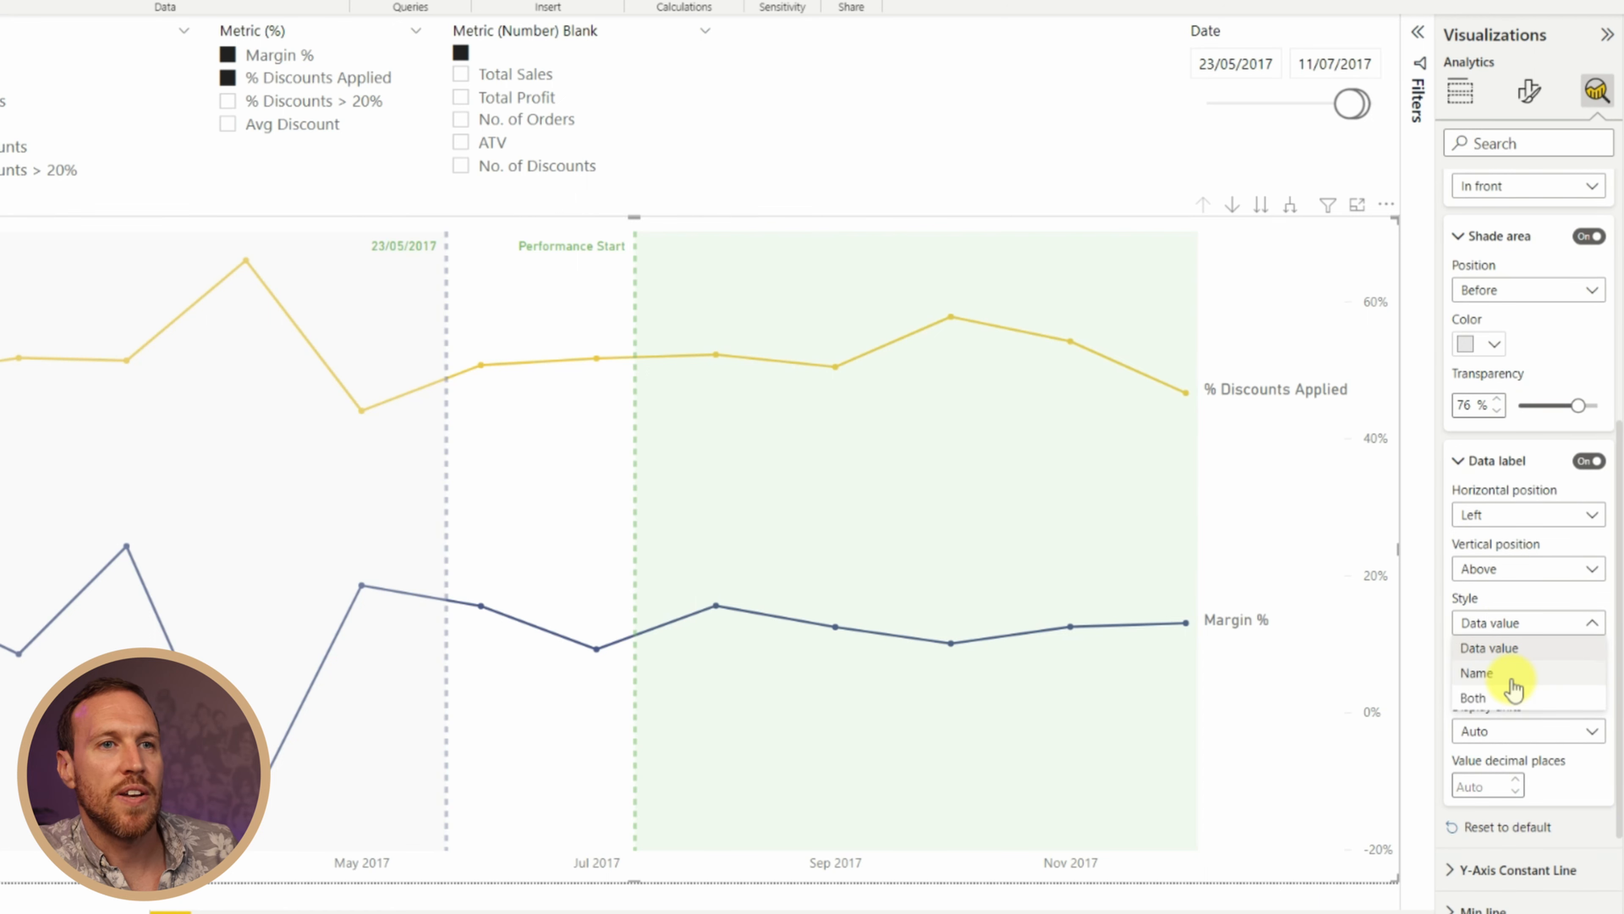
click(1529, 513)
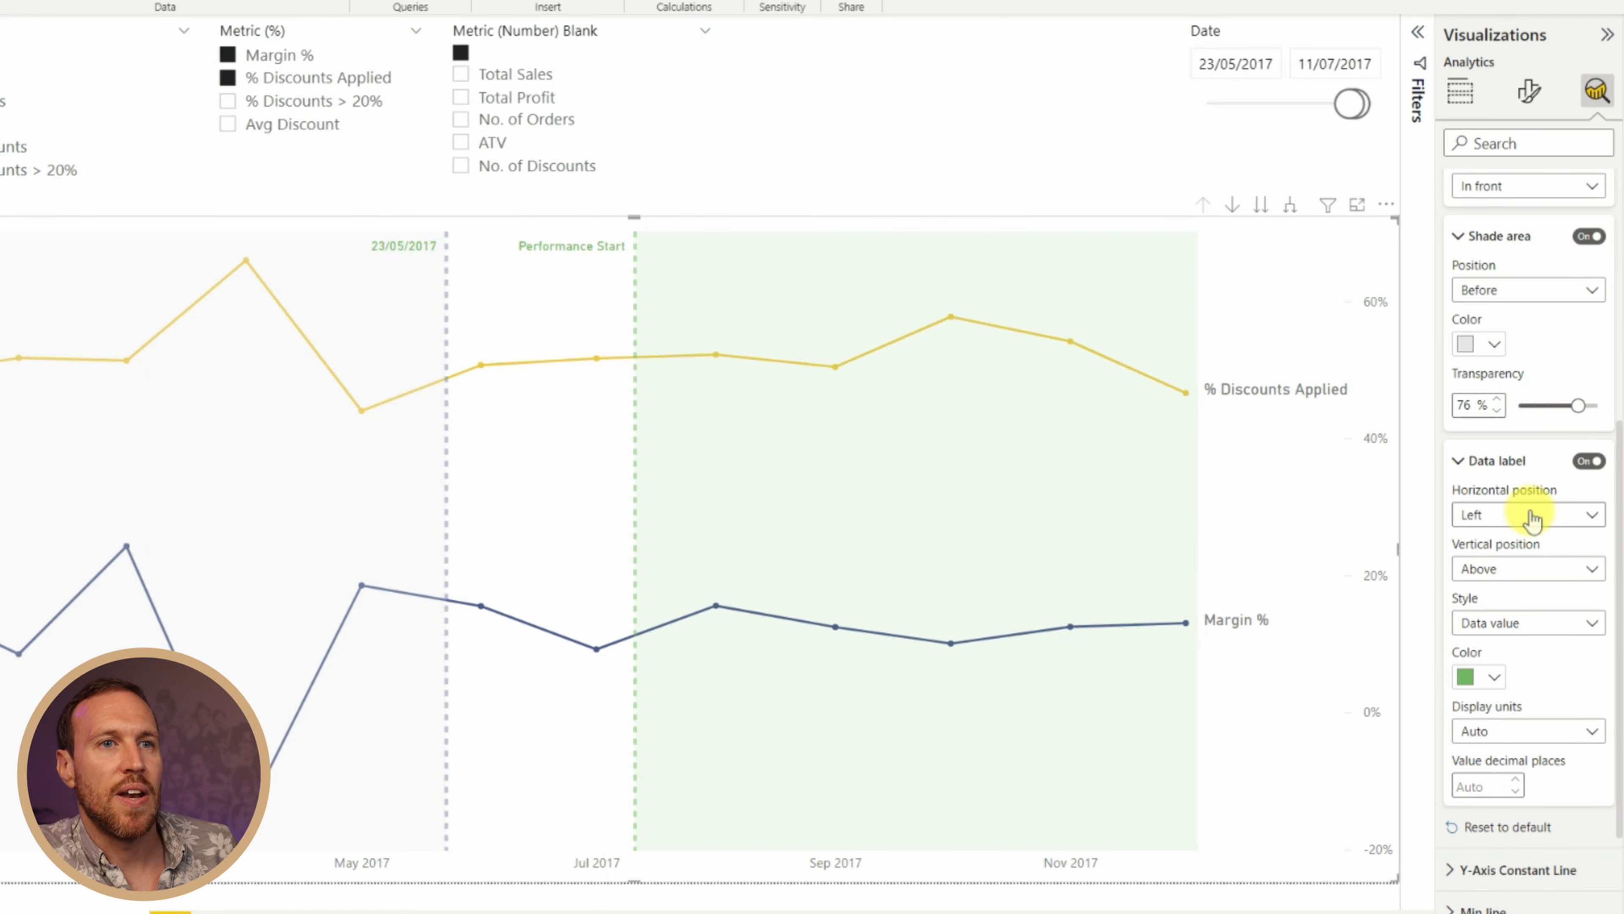
click(1524, 576)
click(1511, 620)
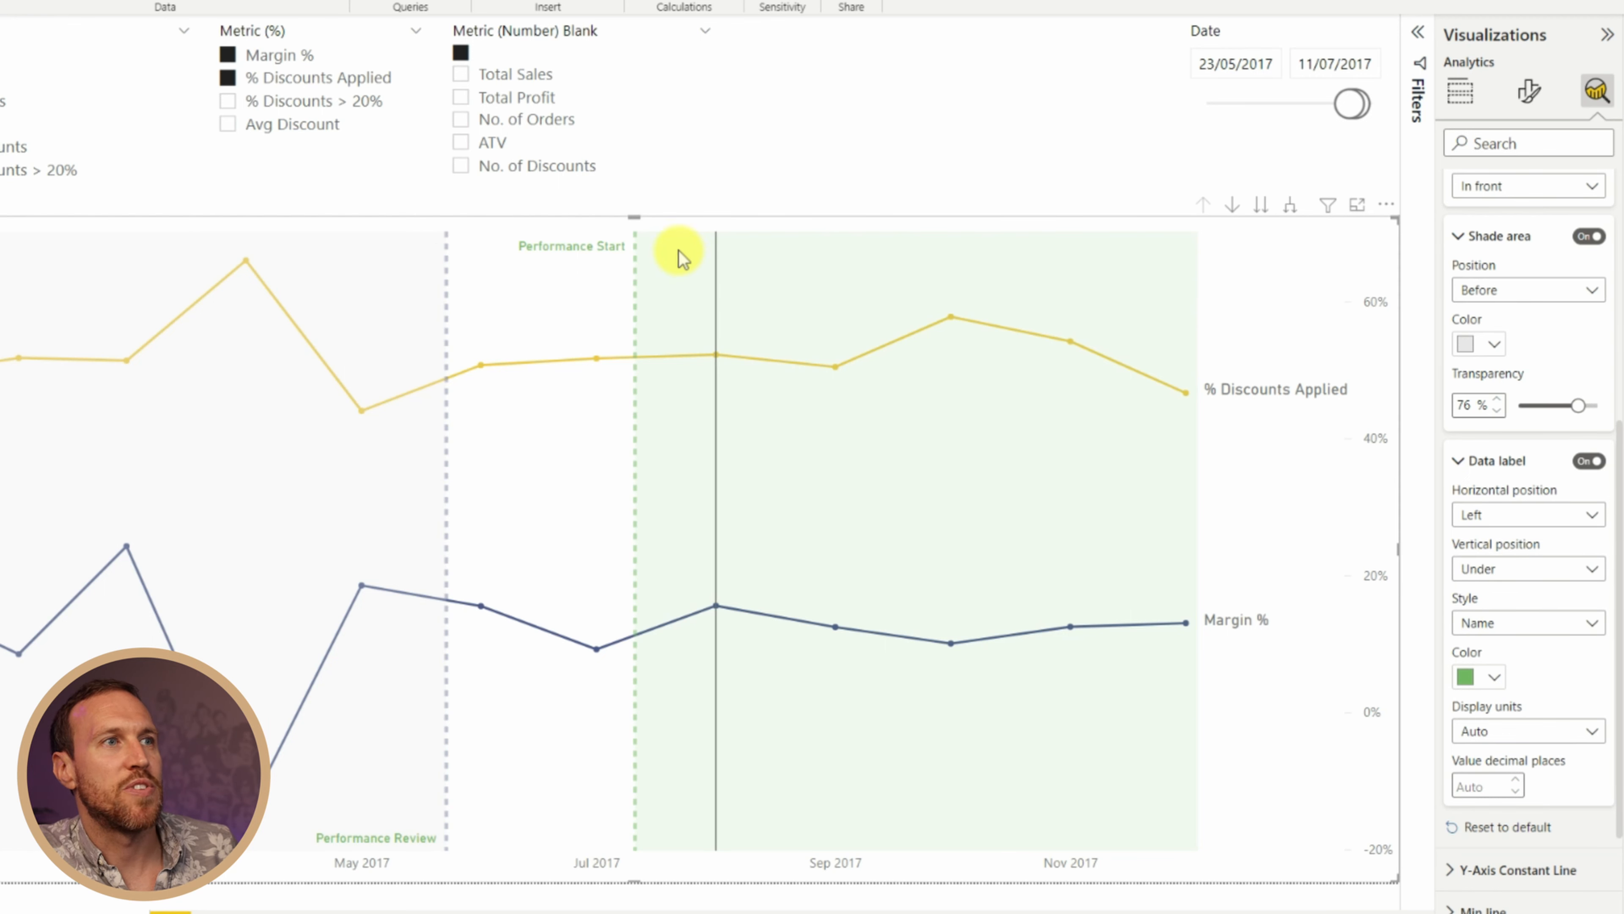
Set the horizontal position of the Performance Start line's data label to Right
scroll(1528, 203, up, 2)
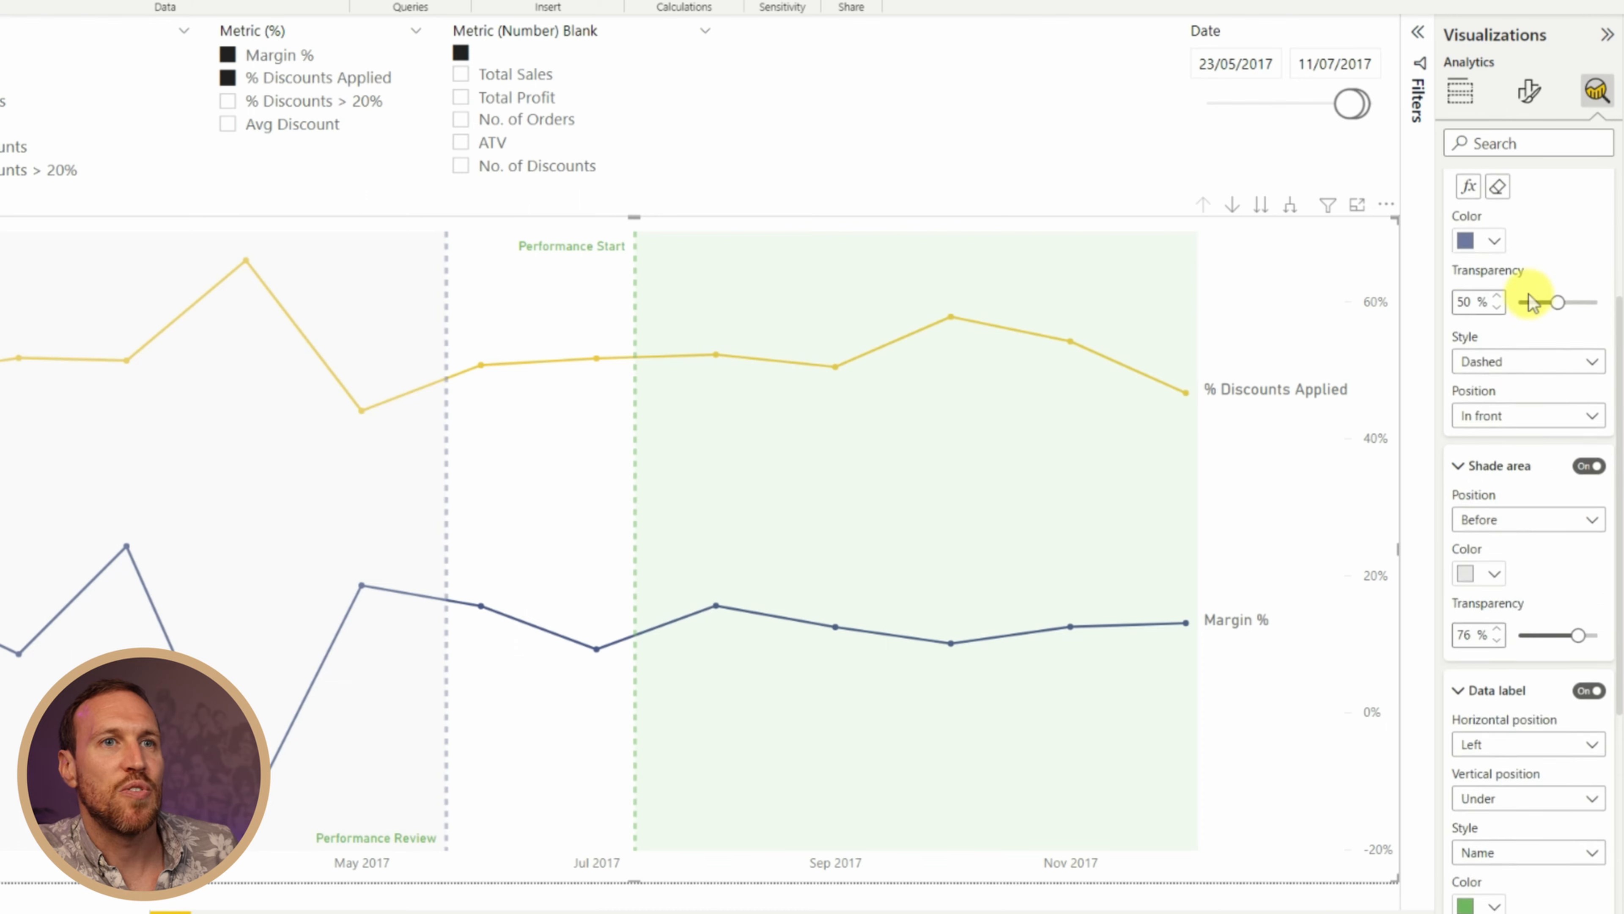
scroll(1527, 376, up, 2)
click(1521, 281)
scroll(1530, 699, down, 2)
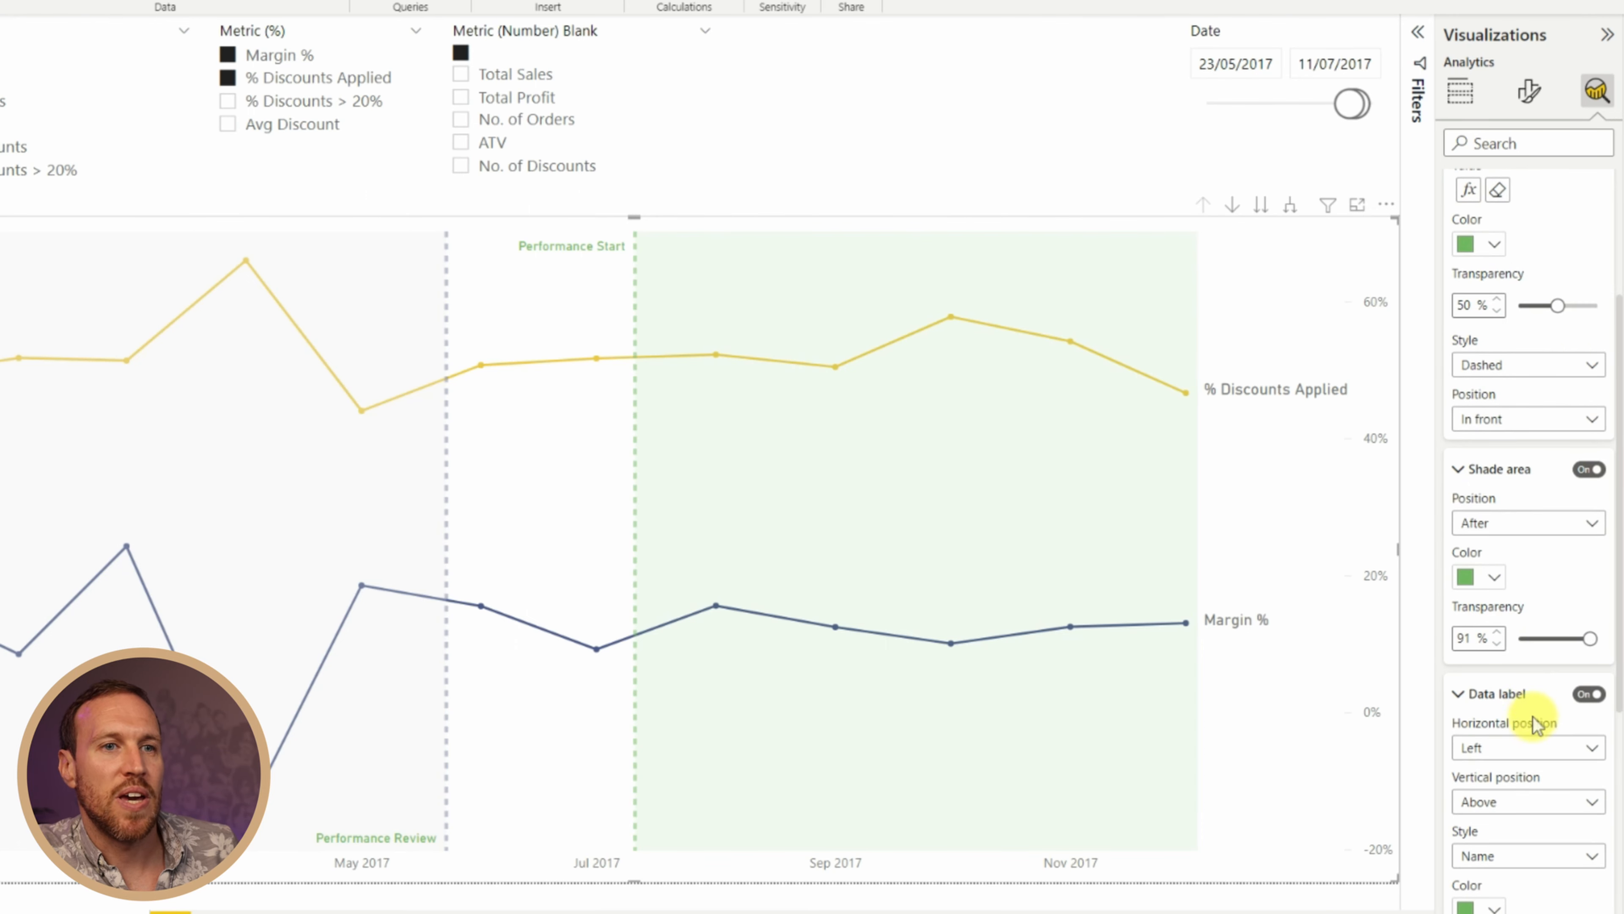
scroll(1533, 716, down, 2)
click(1507, 631)
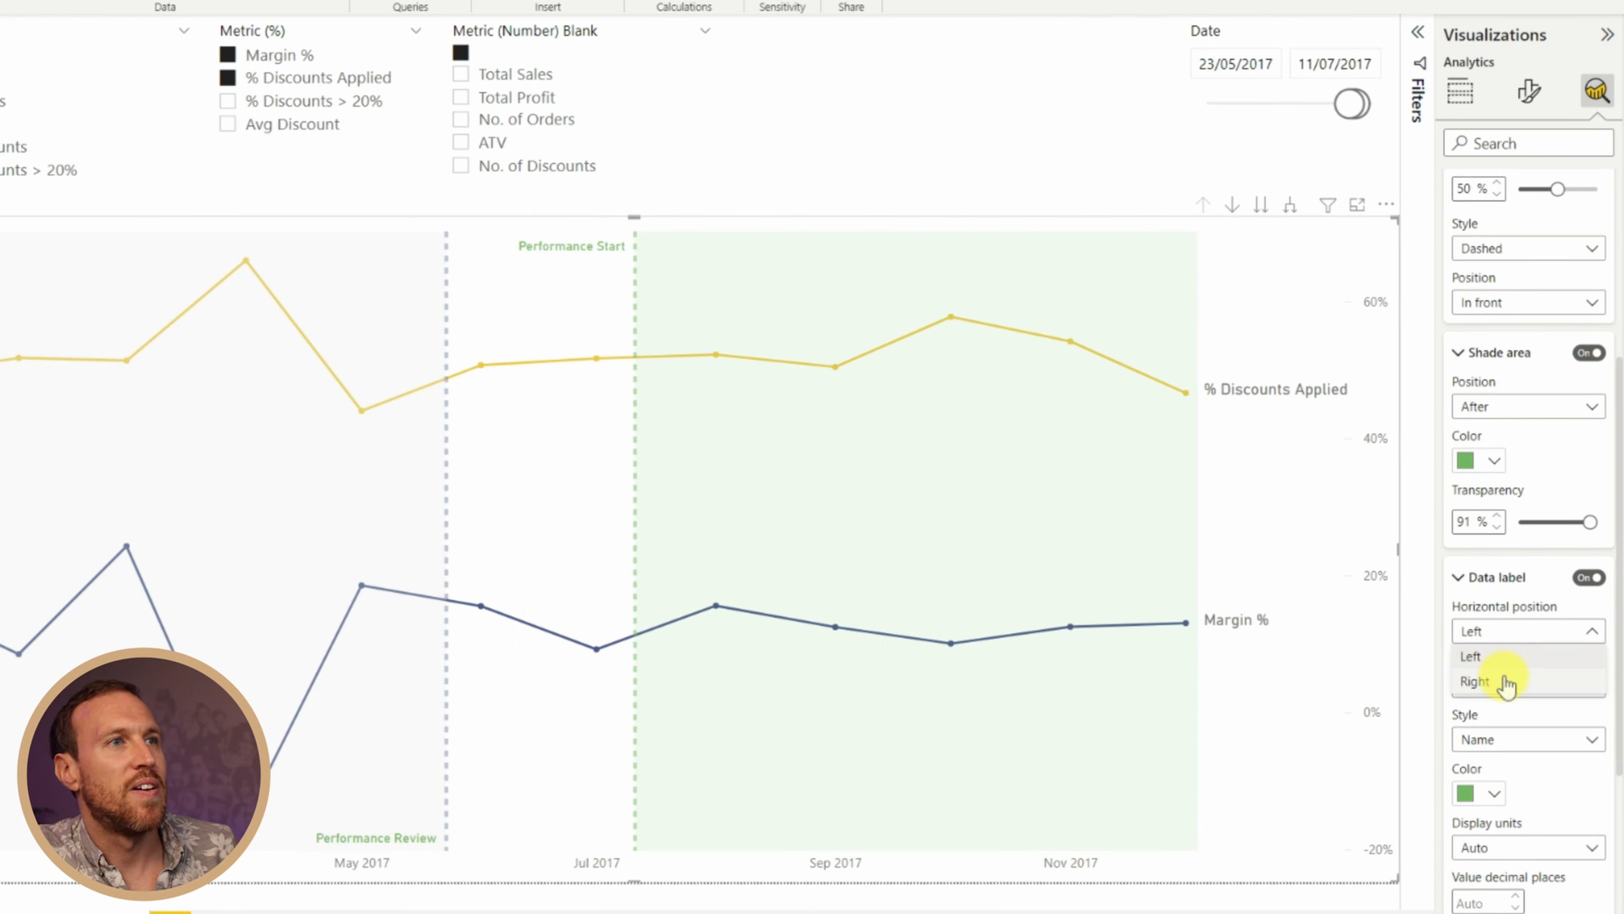
click(1507, 682)
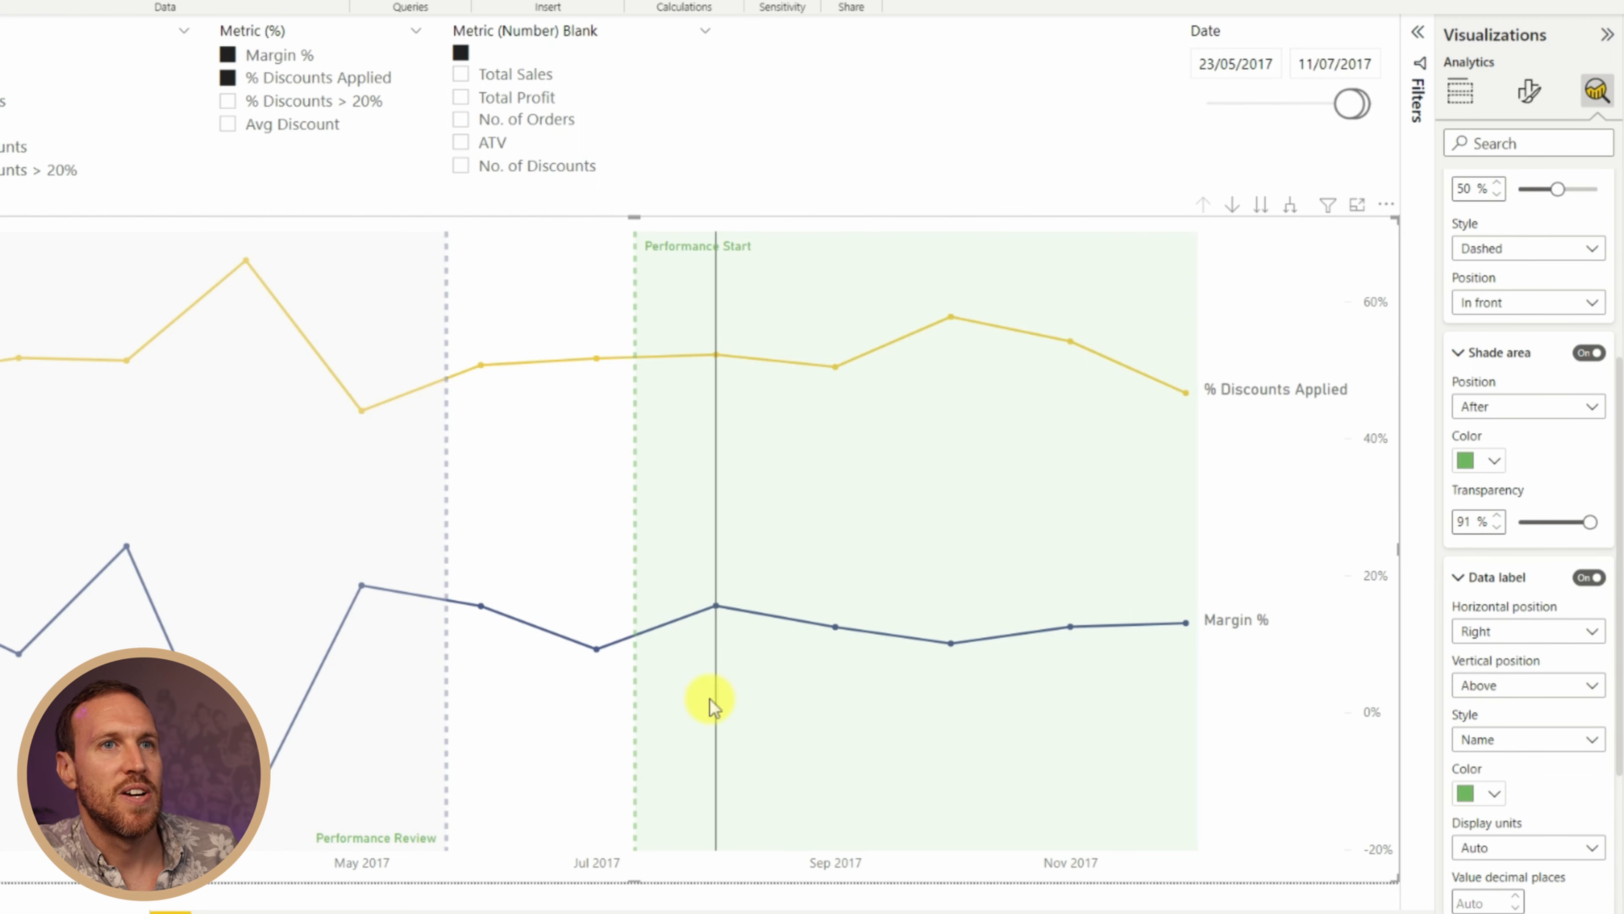
Set the horizontal position of the Performance Review line's data label to Right
scroll(1533, 265, up, 5)
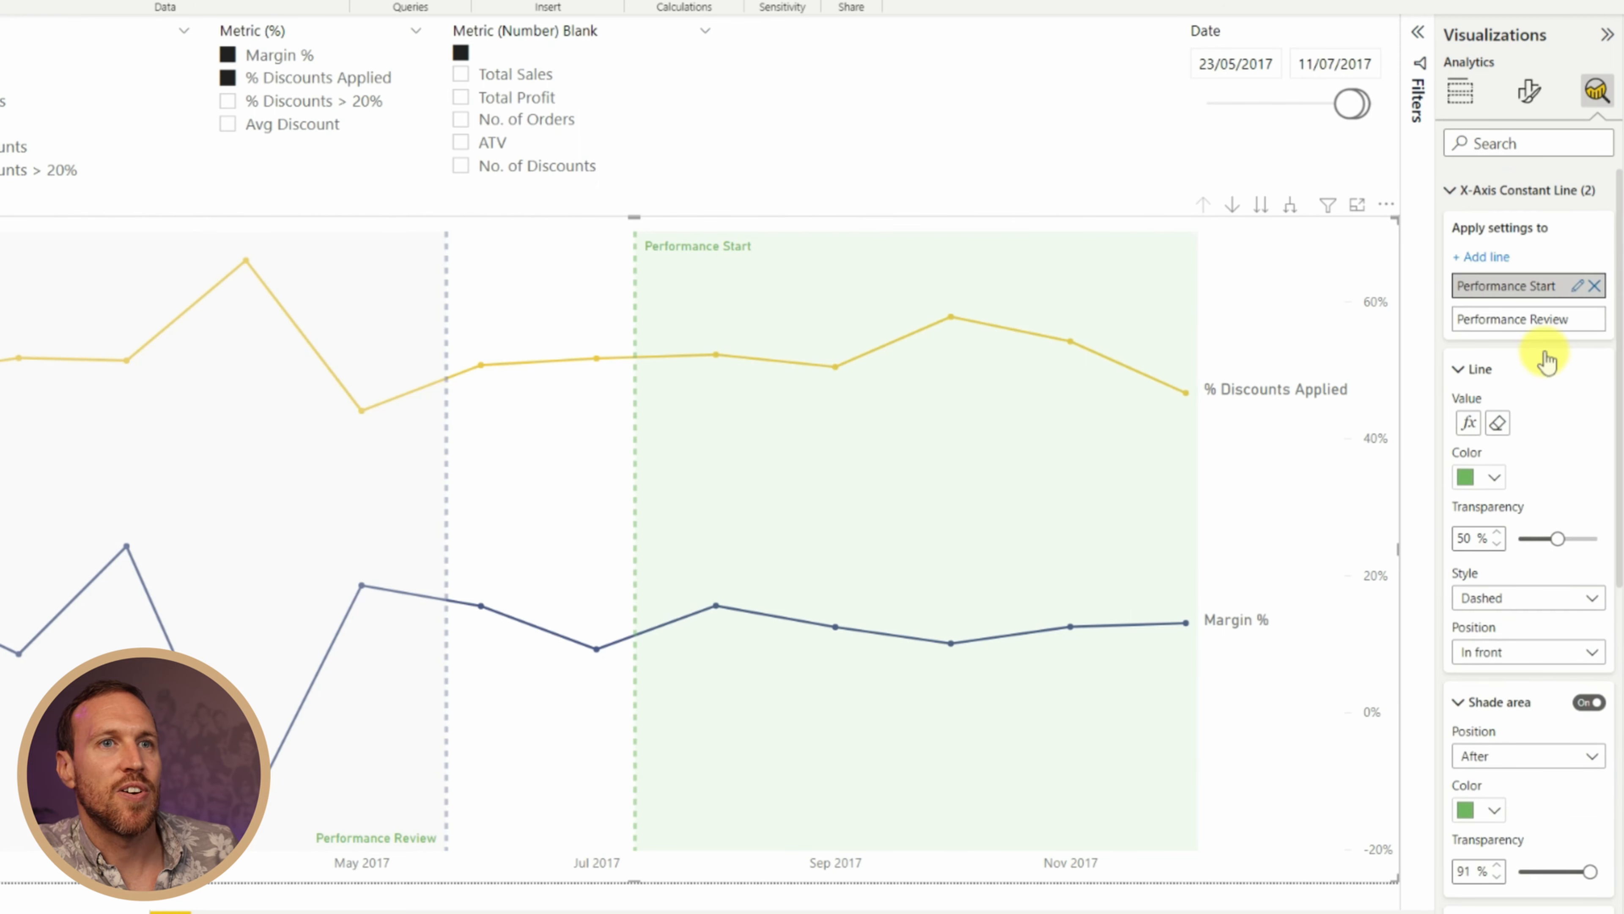
click(1533, 320)
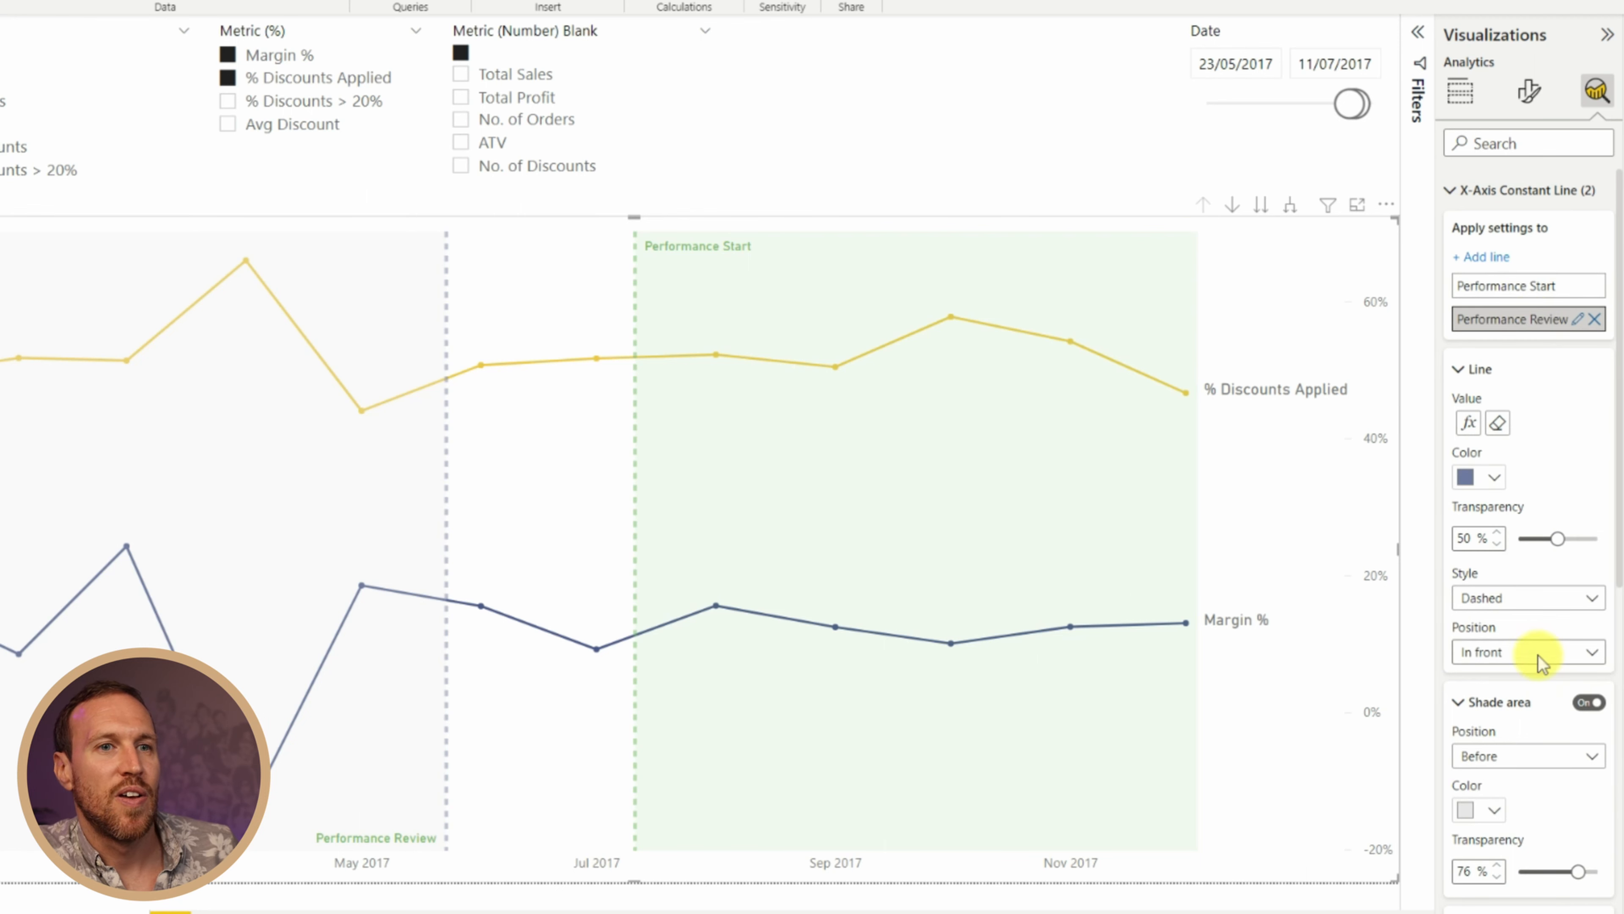
scroll(1579, 697, down, 3)
scroll(1580, 700, down, 2)
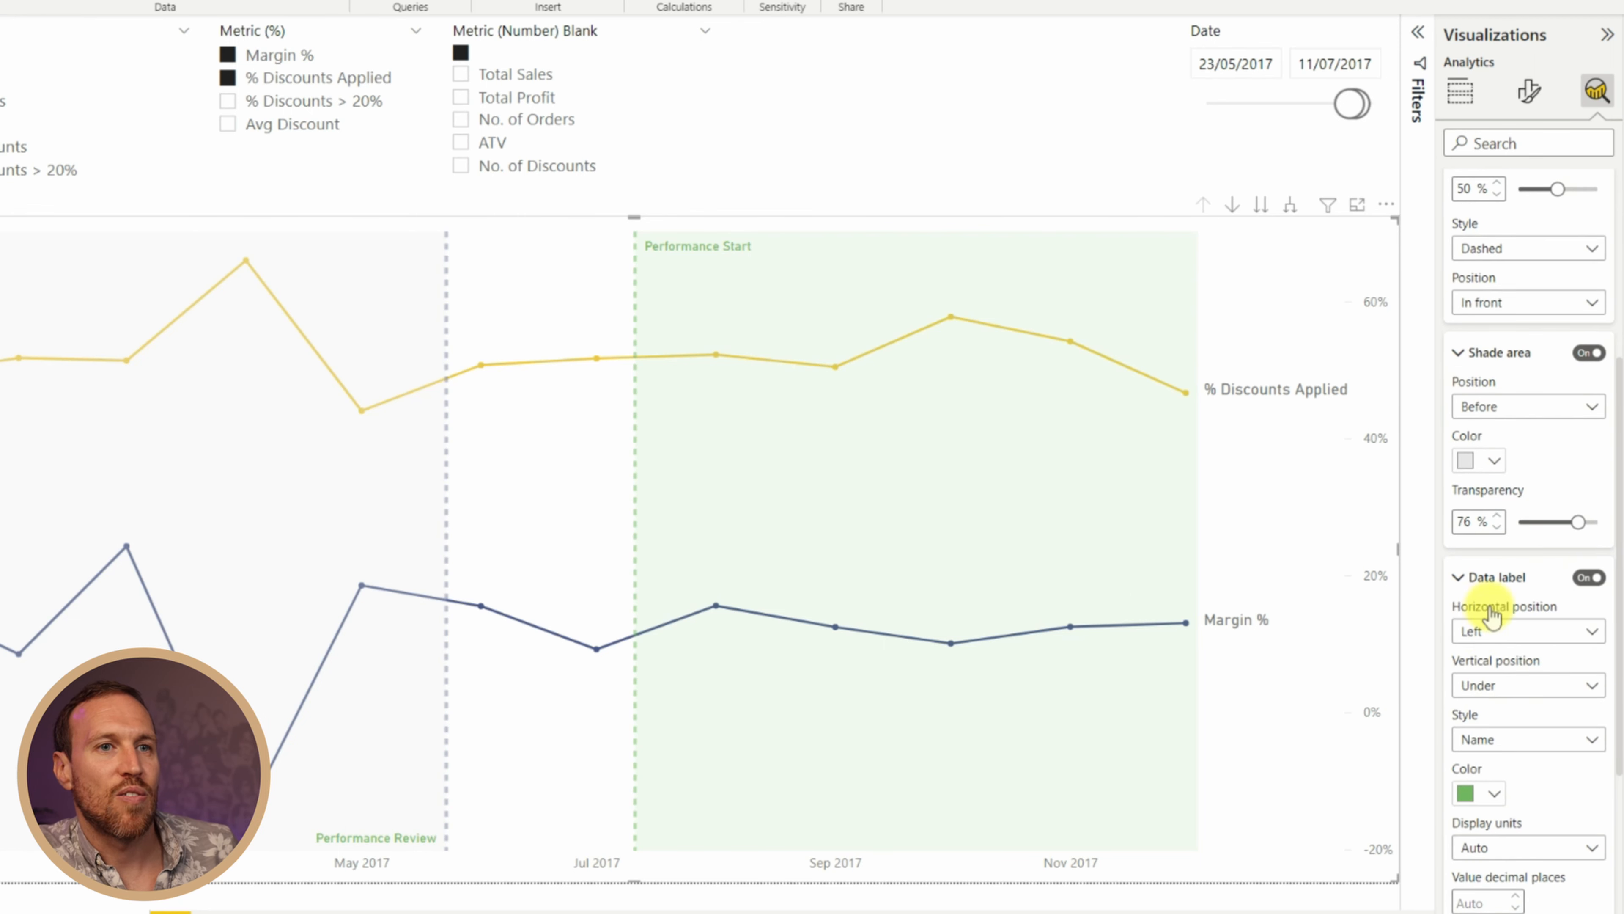
click(1477, 629)
click(1490, 682)
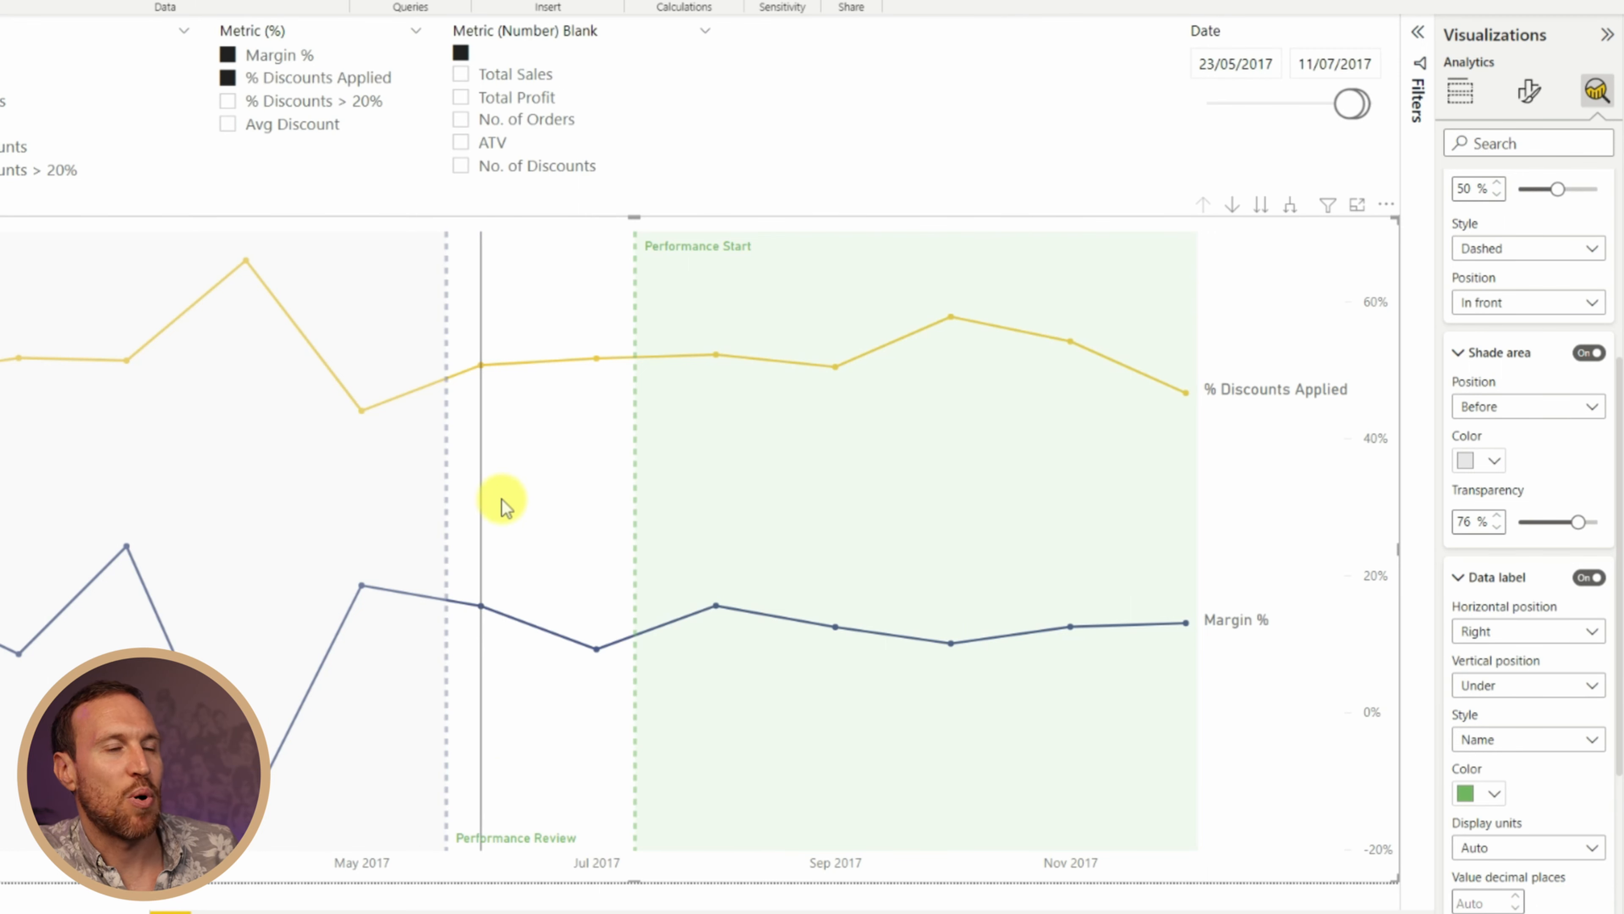
Change the color of the Performance Review line's data label to dark grey
click(1496, 793)
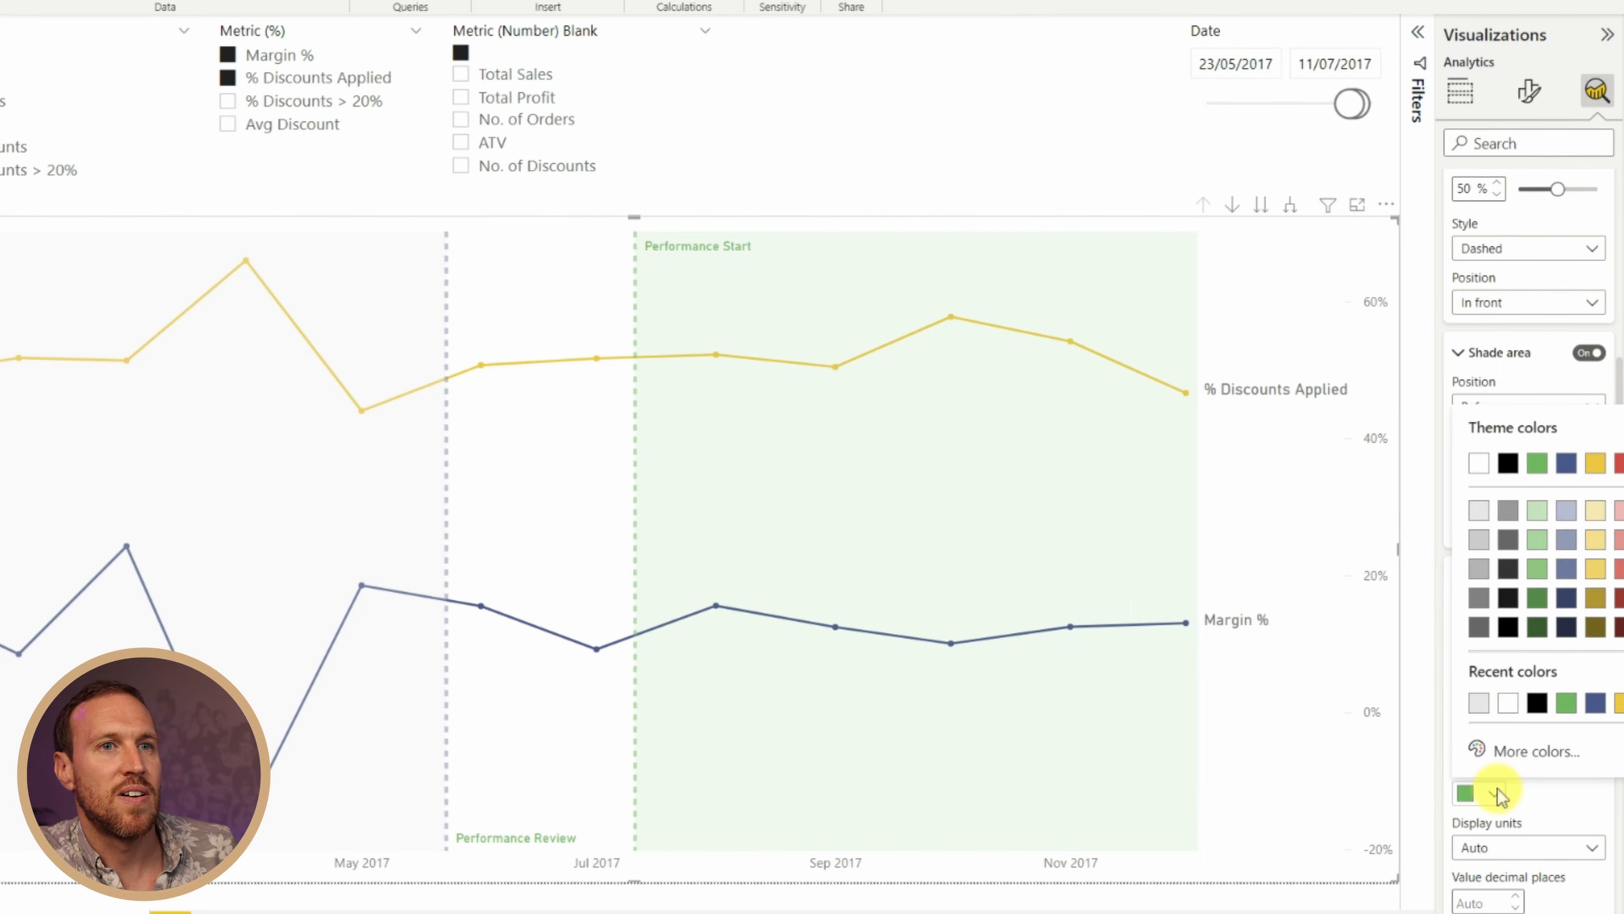
click(1475, 511)
click(1495, 461)
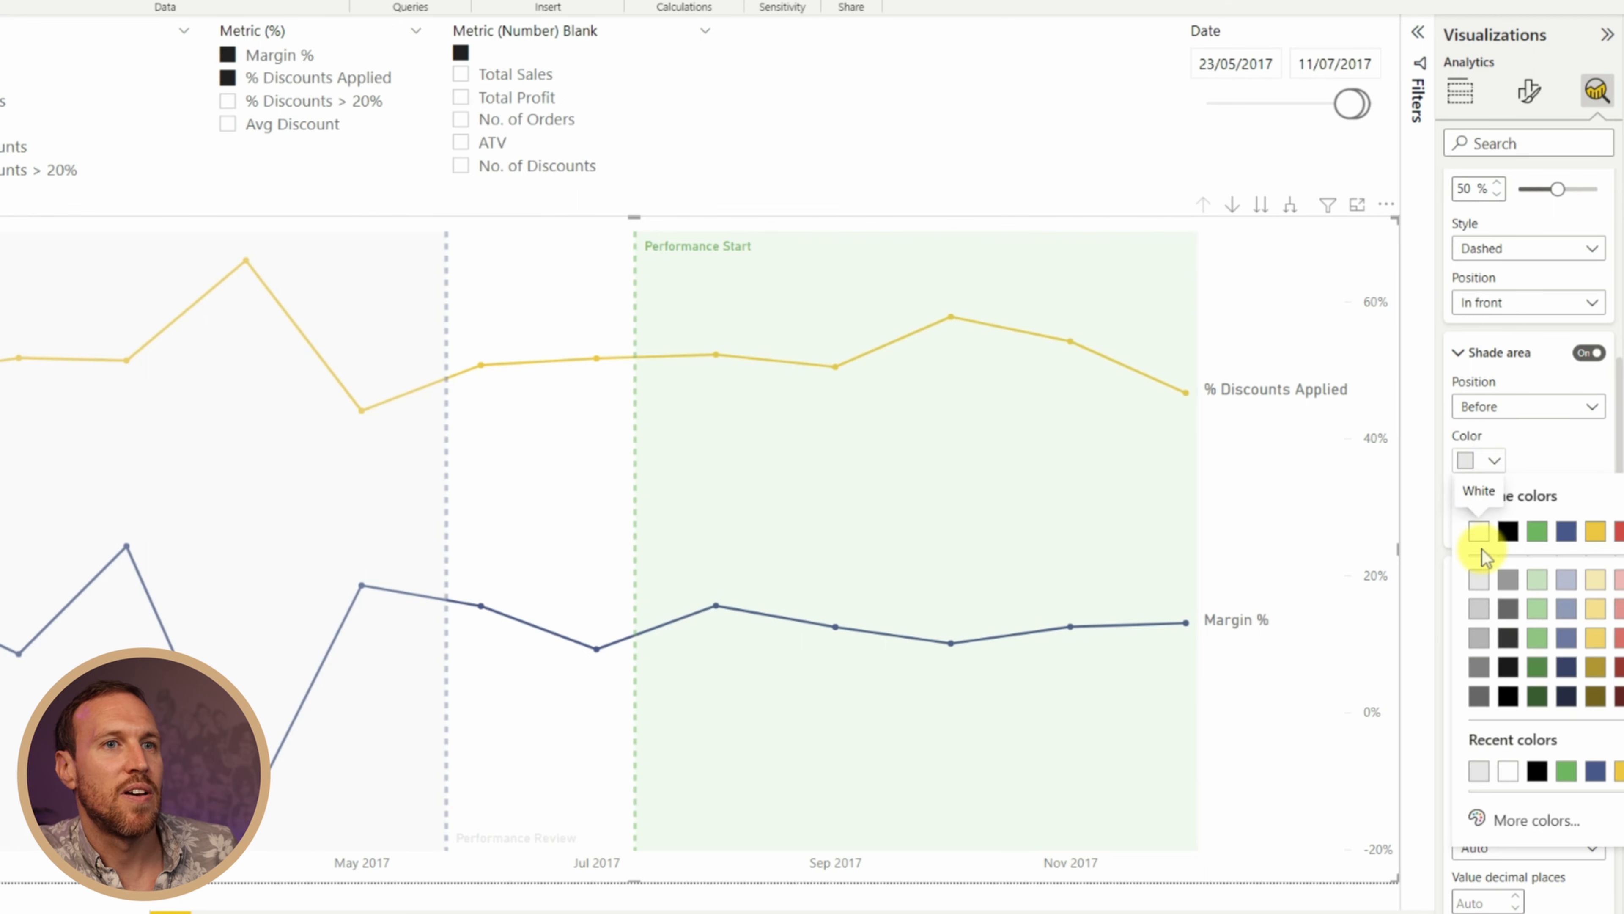
click(1506, 452)
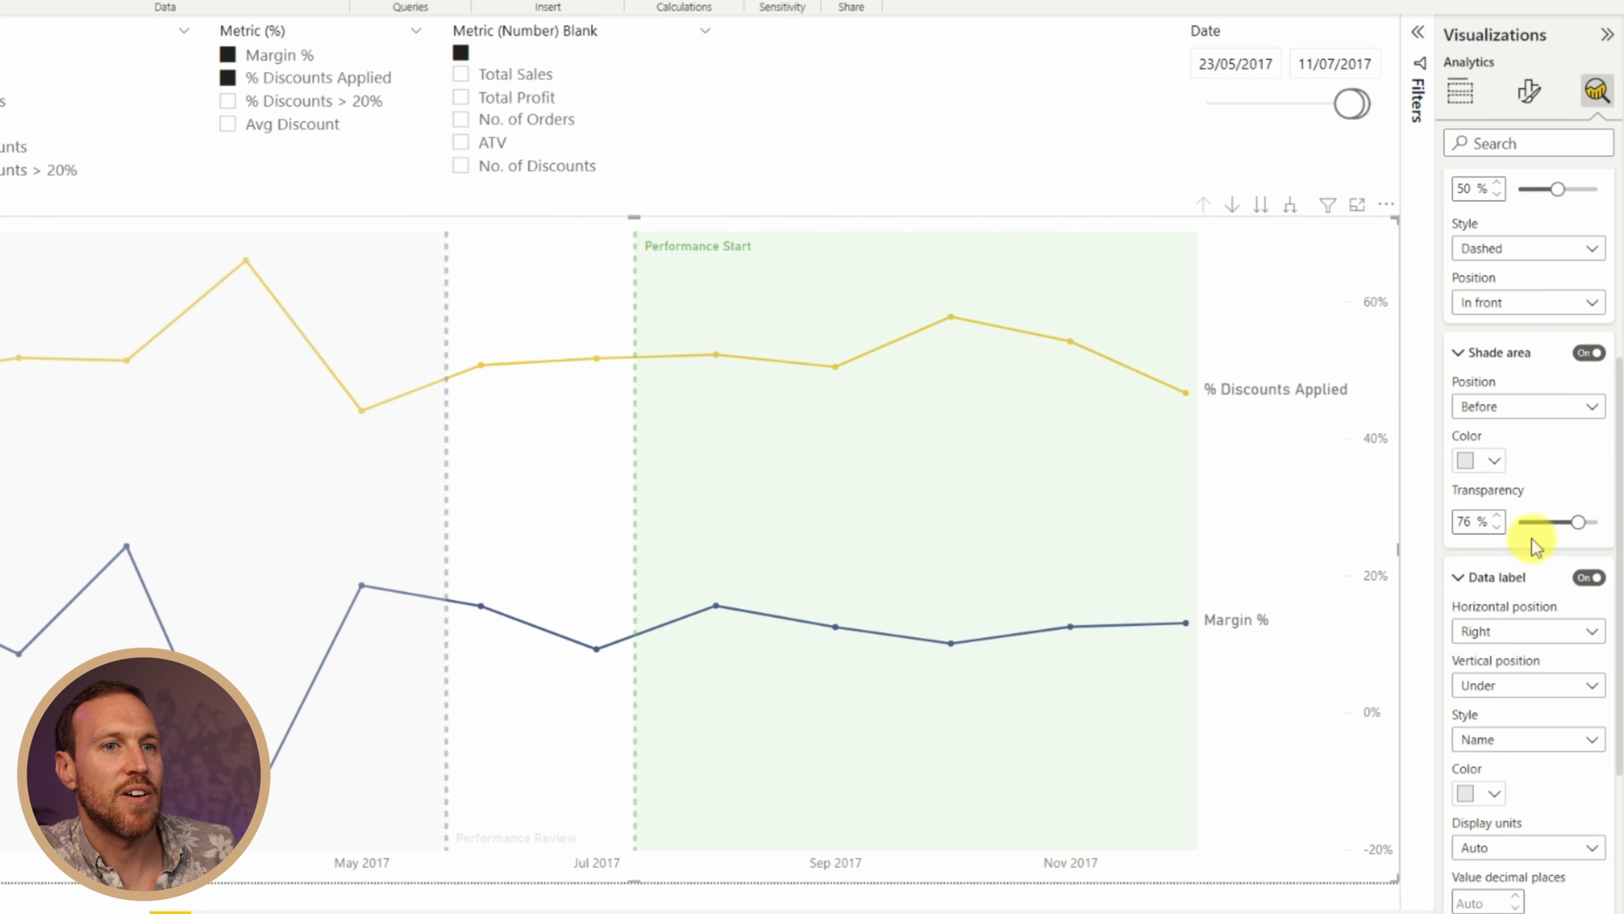
scroll(1512, 648, down, 2)
click(1498, 675)
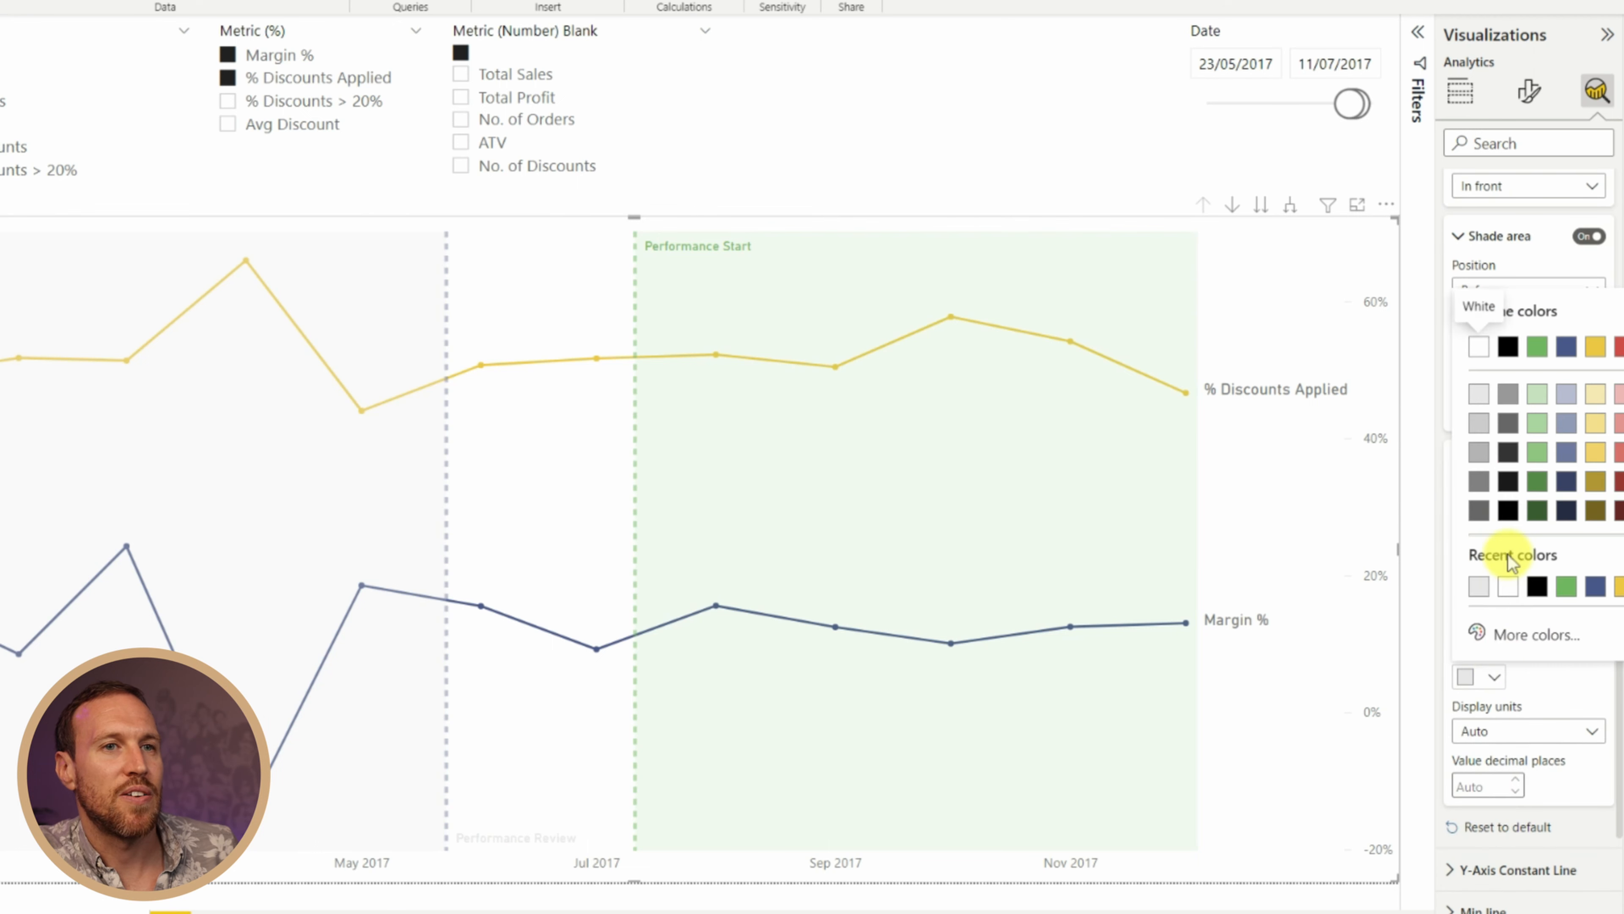
click(1484, 480)
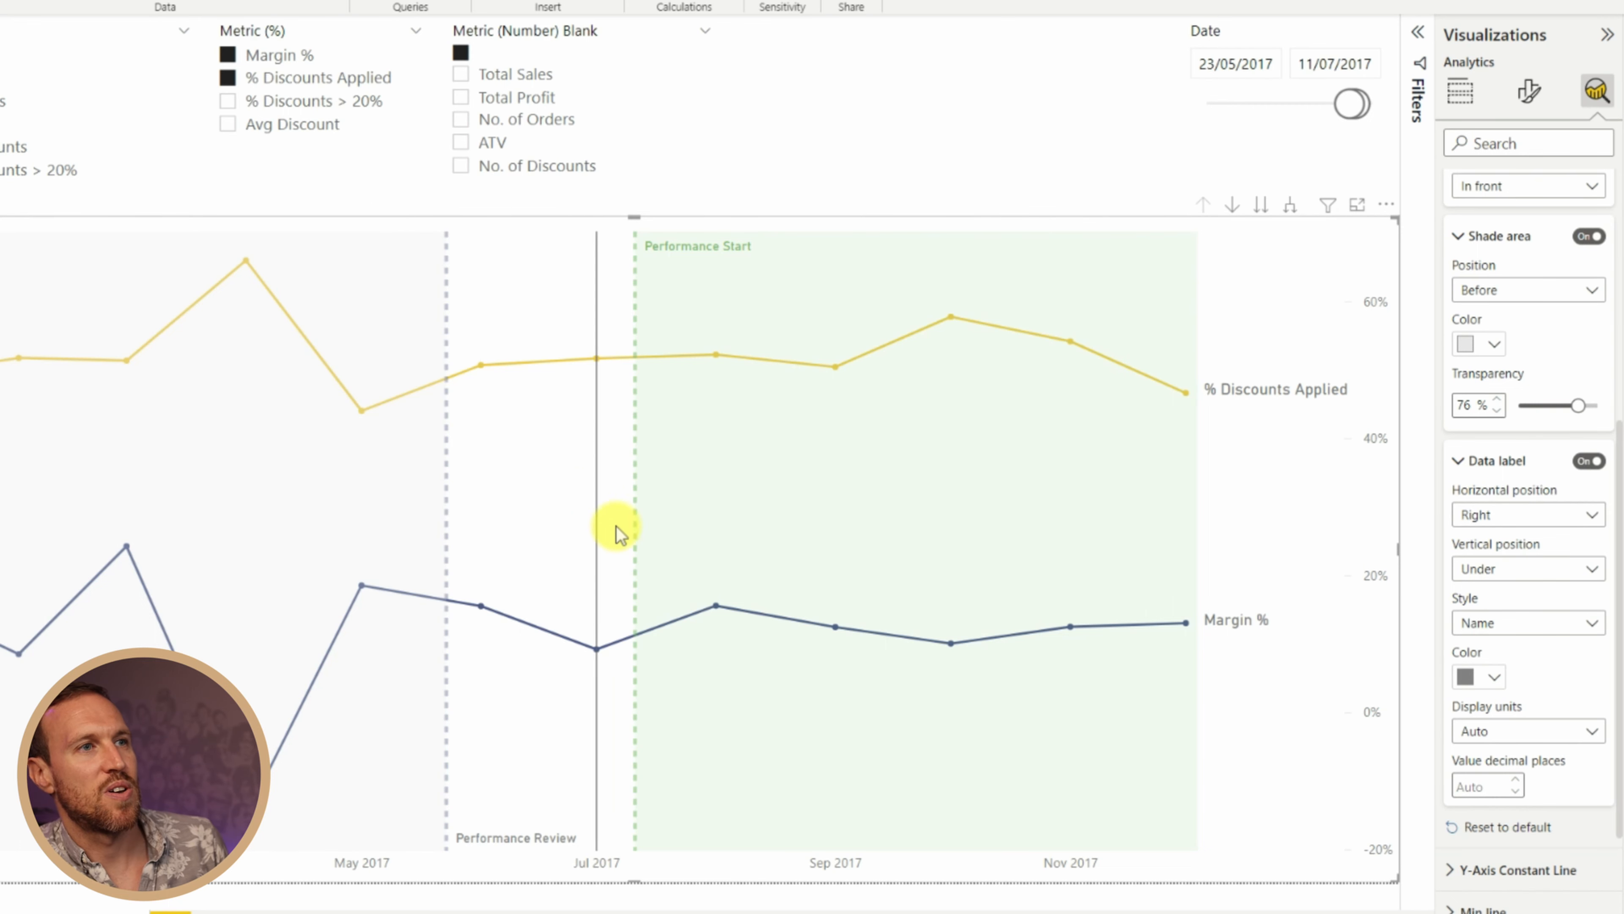
Set the shade area position of the Performance Review line to After
click(1532, 289)
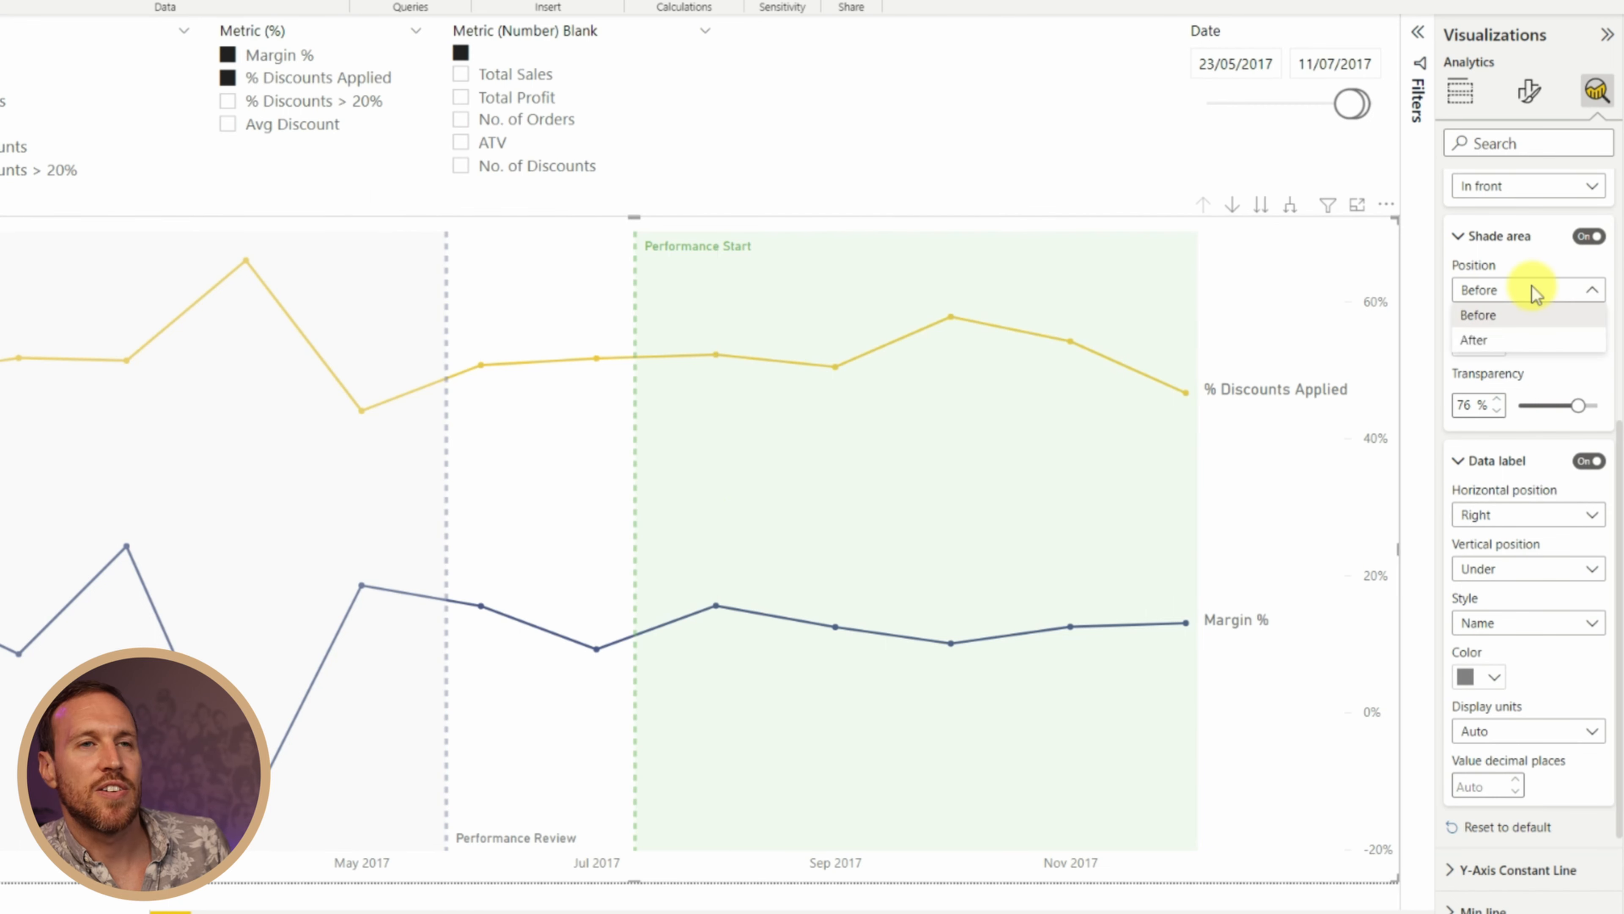
click(1515, 315)
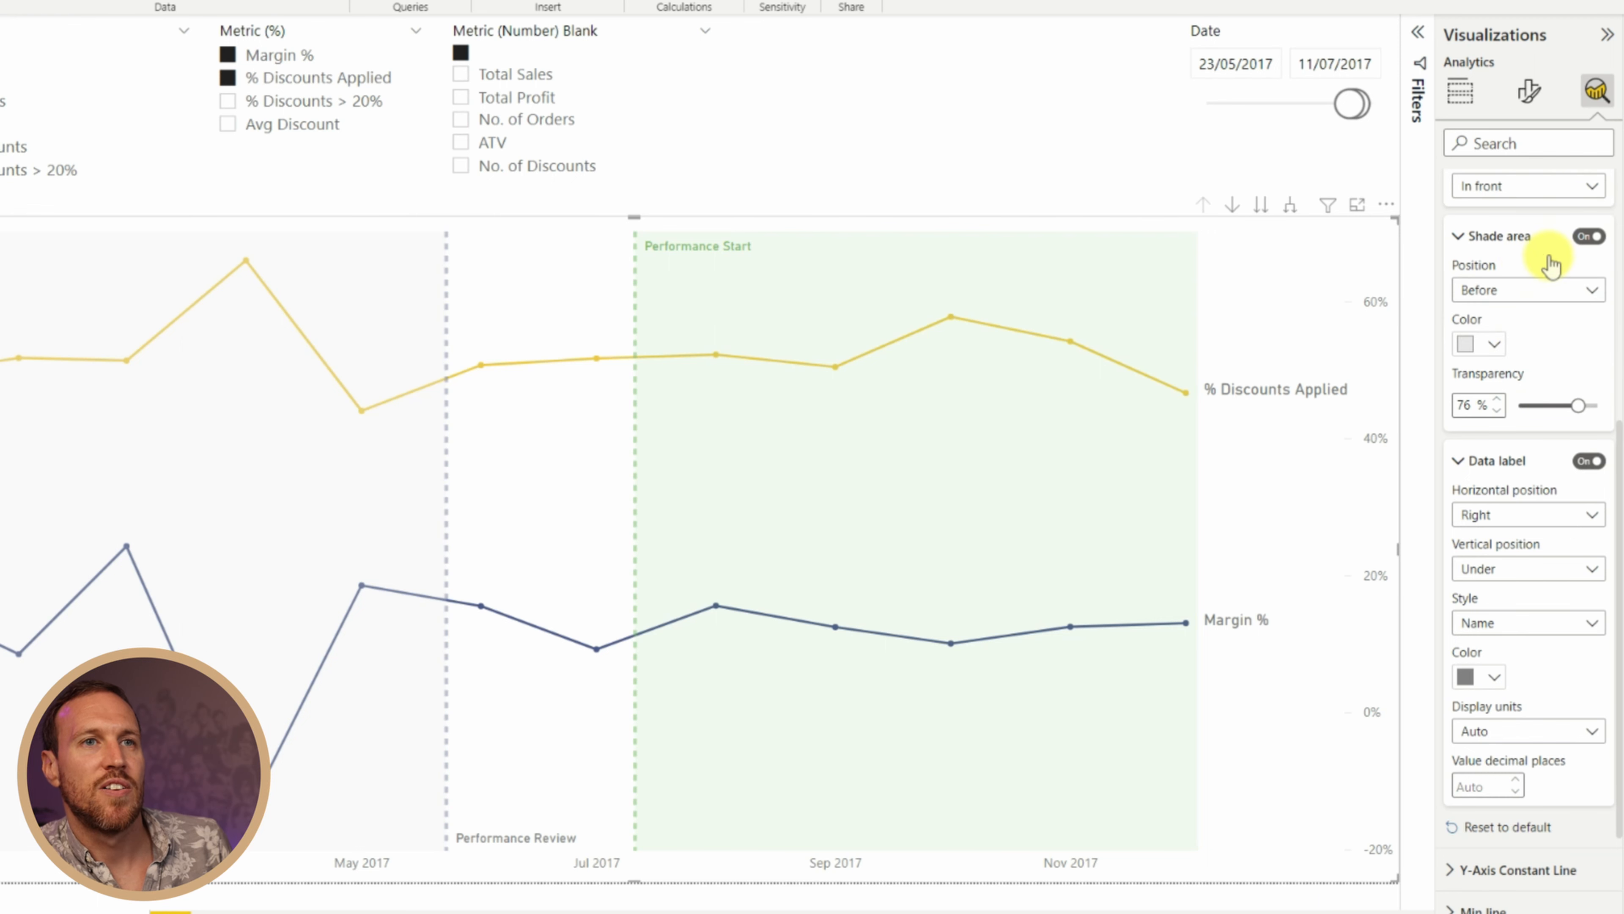
click(1508, 288)
click(1499, 342)
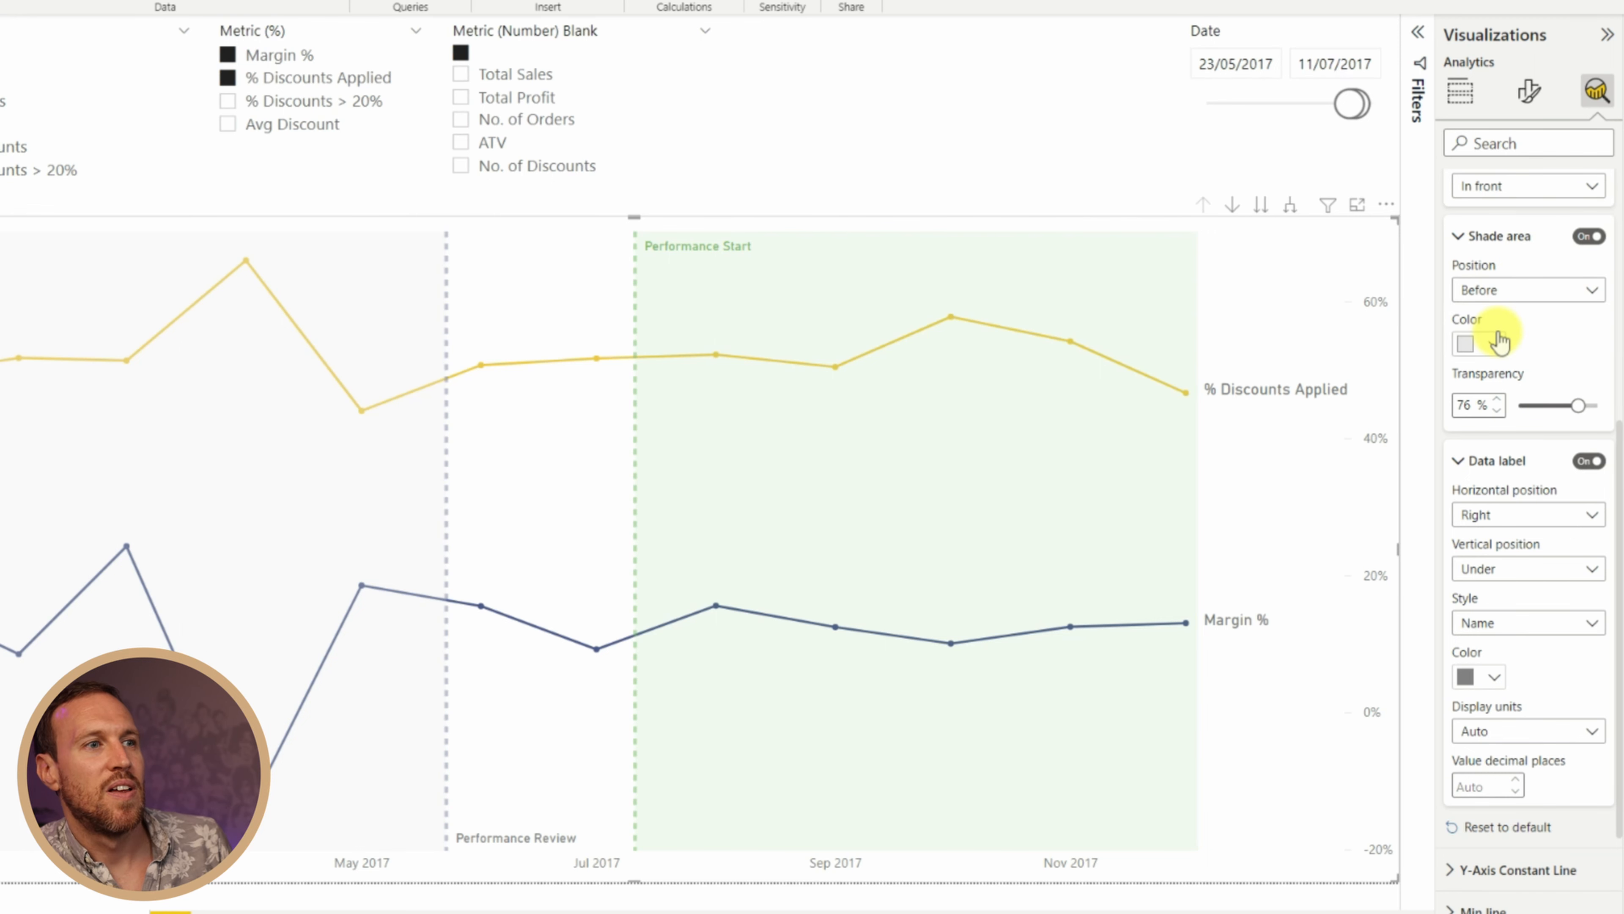
mouse_move(504, 416)
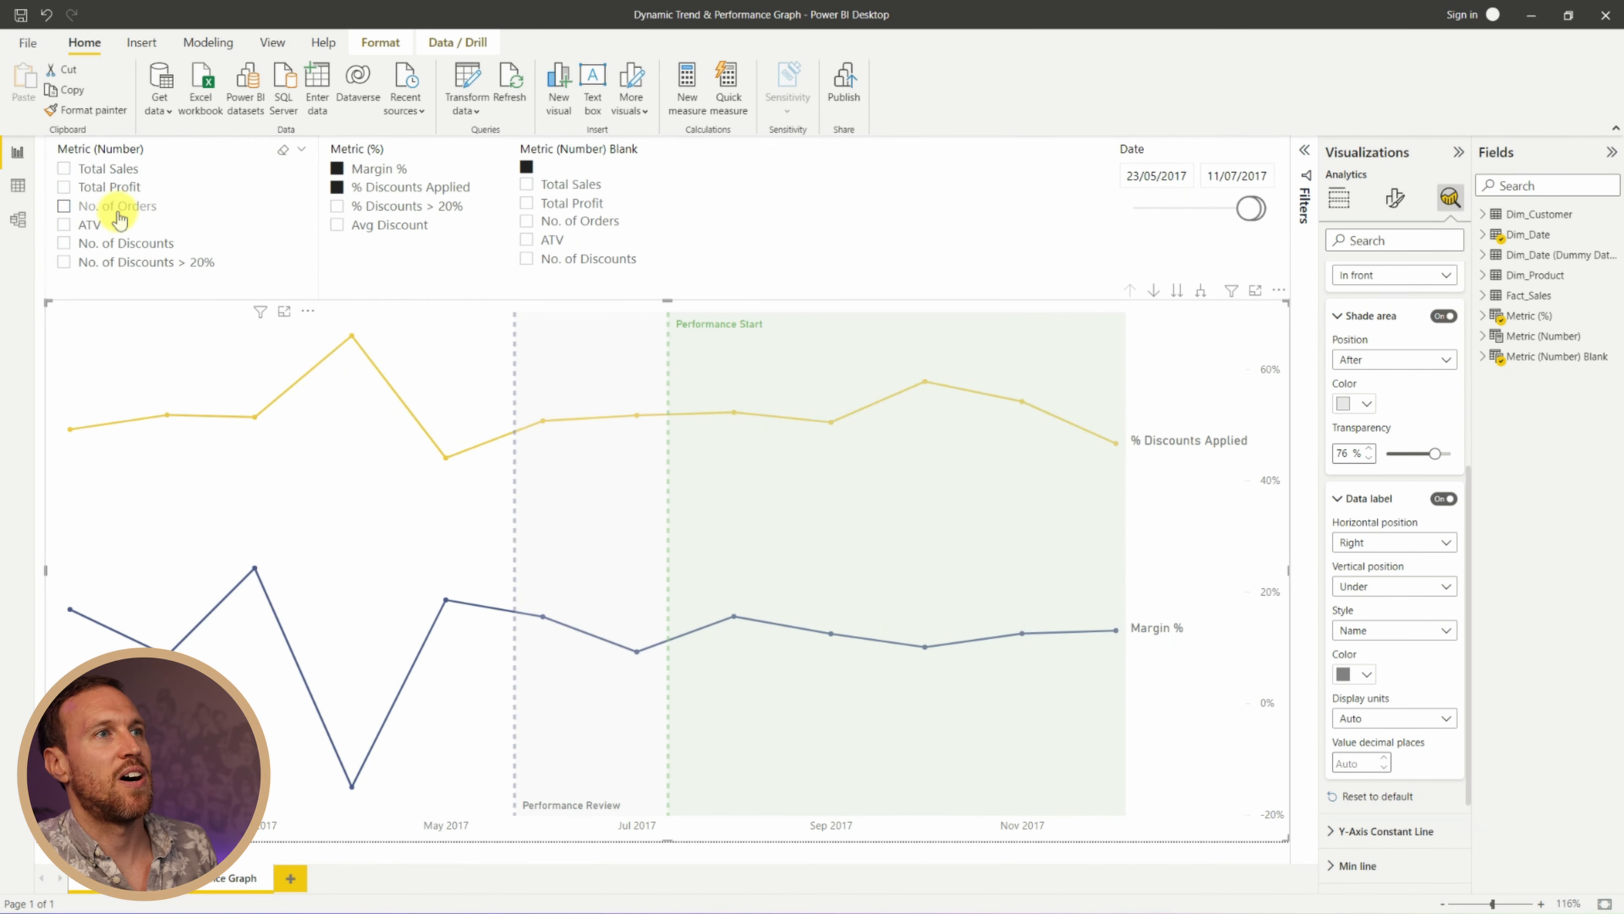
Replace the Metric (Number) slicer with the Metric (Number) Blank slicer in its spot and move the Metric (%) slicer closer to the Date slicer
click(271, 204)
key(Delete)
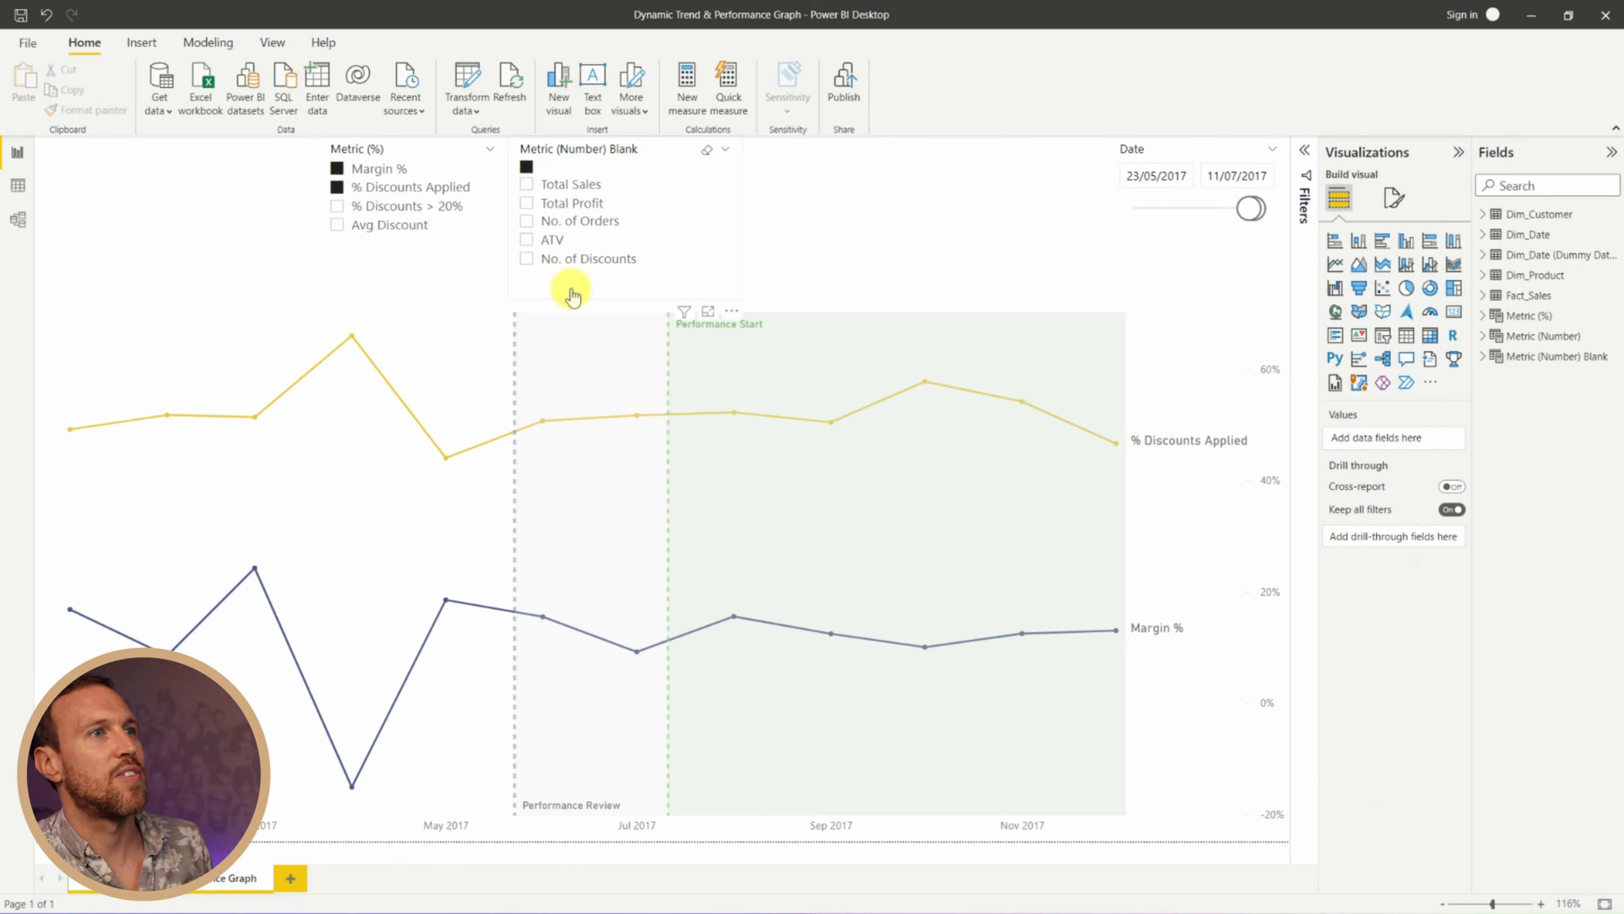
click(594, 288)
drag(597, 288, 134, 265)
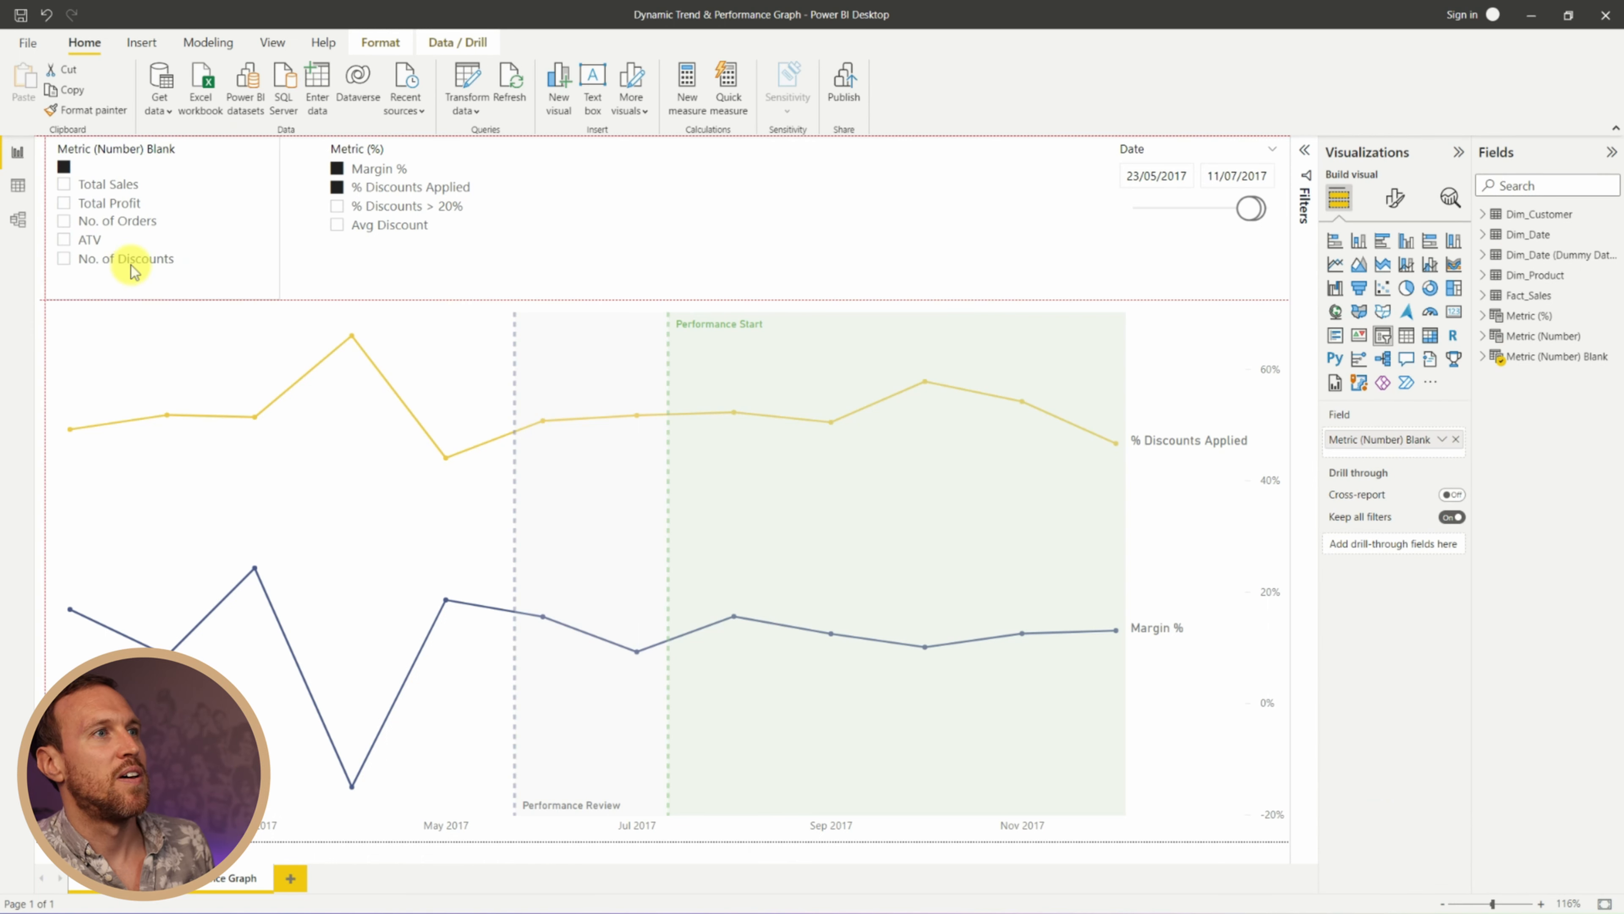
drag(391, 265, 725, 255)
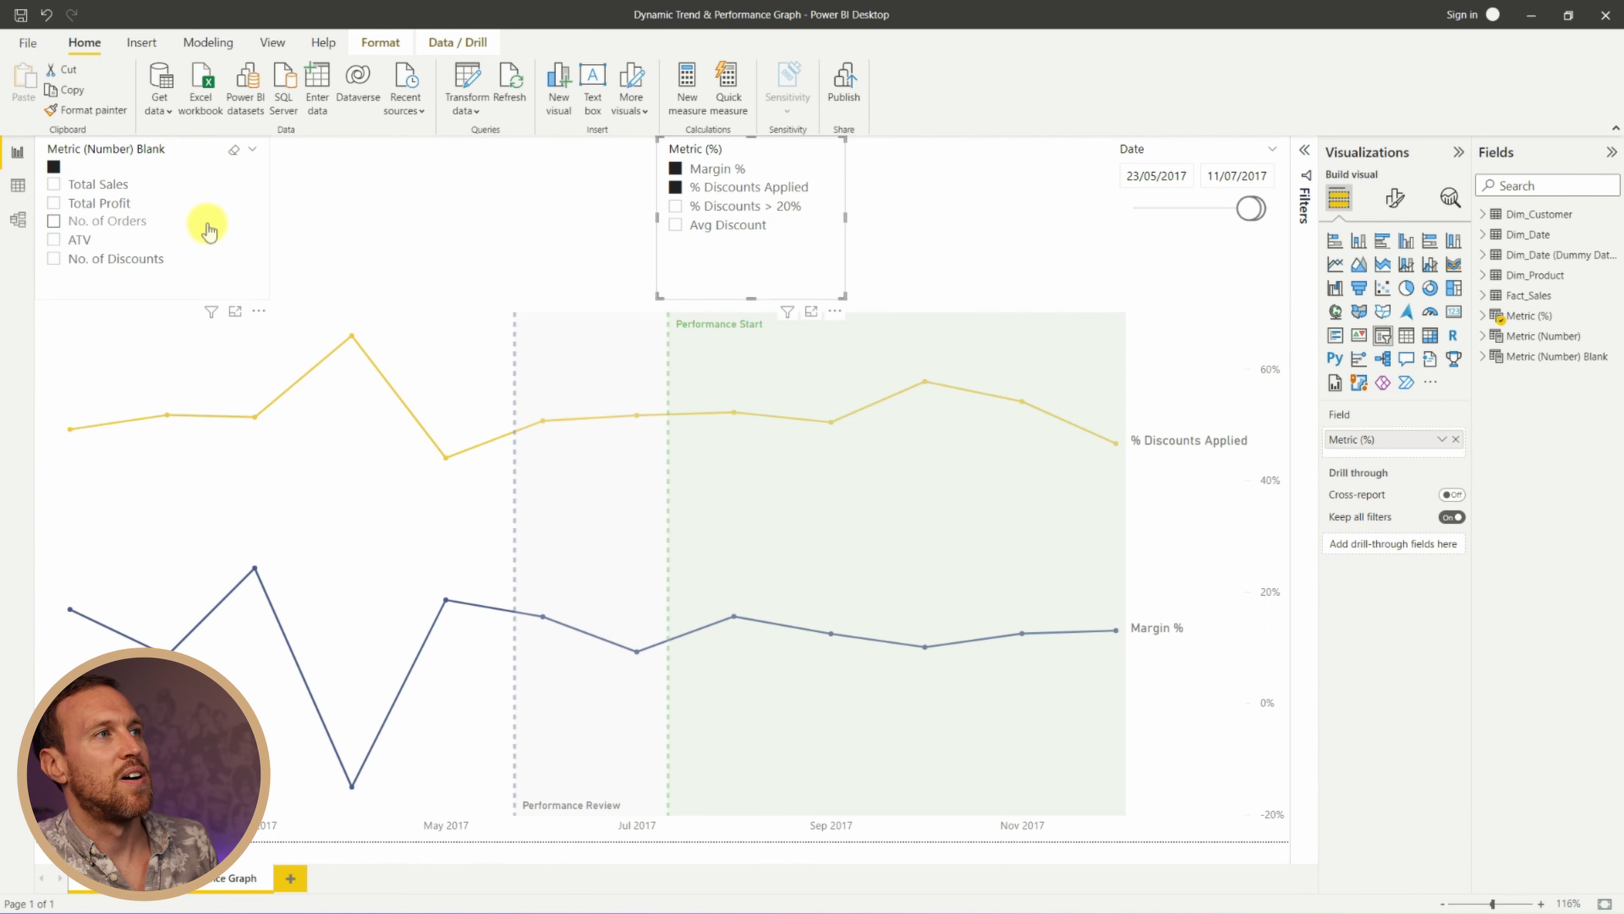
Show Total Sales on the graph through the Metric (Number) Blank slicer and switch back to the blank option
click(55, 187)
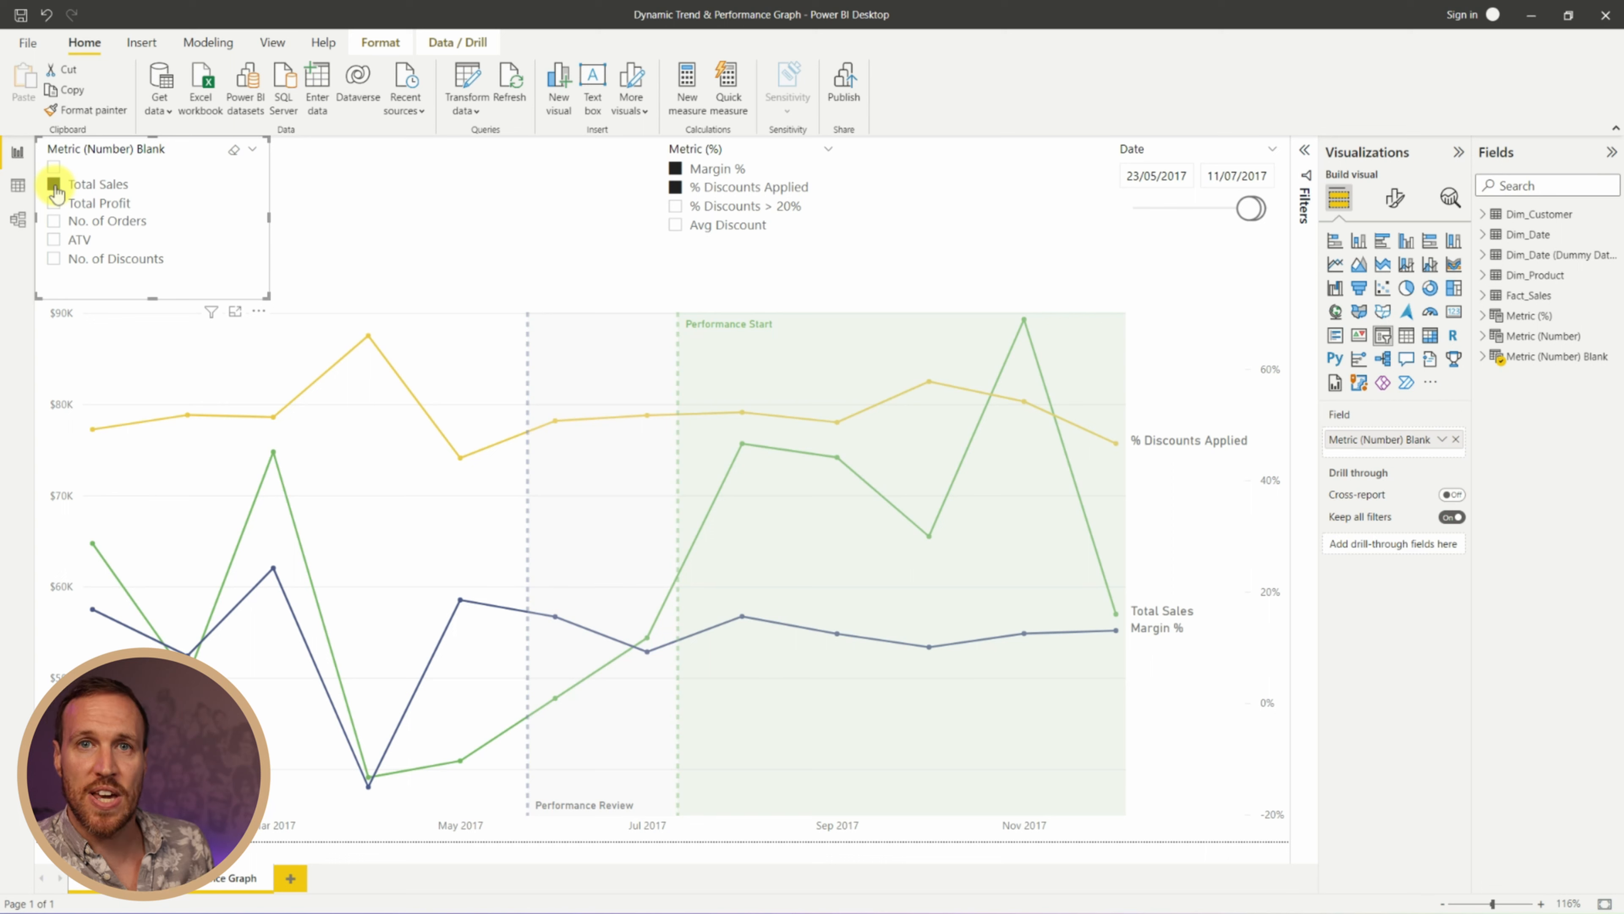
click(55, 186)
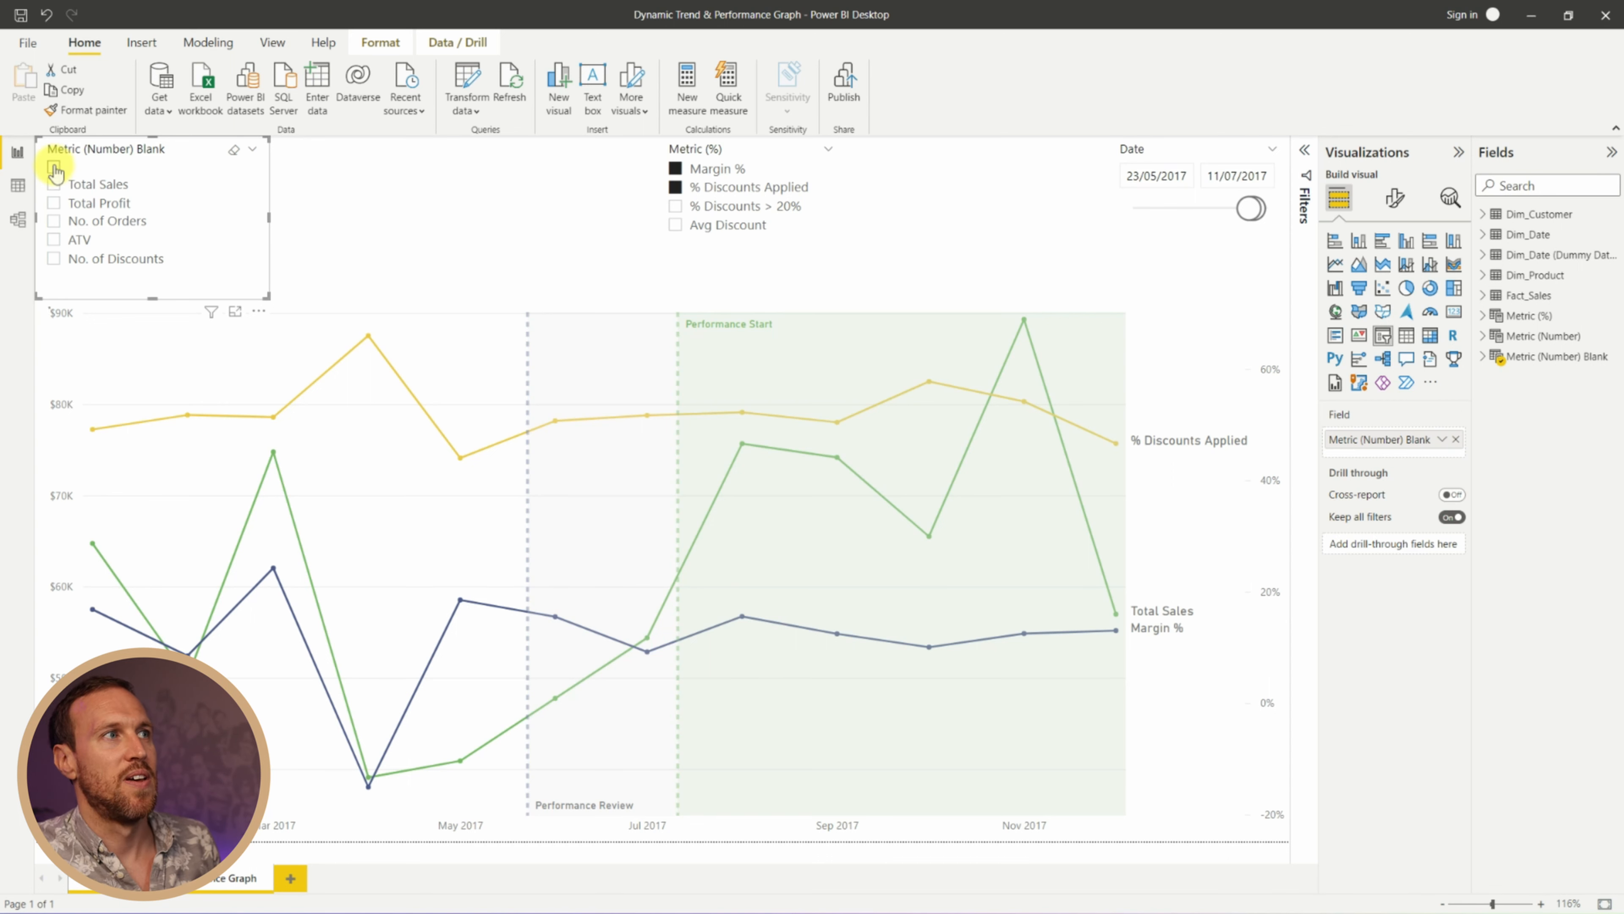
click(54, 168)
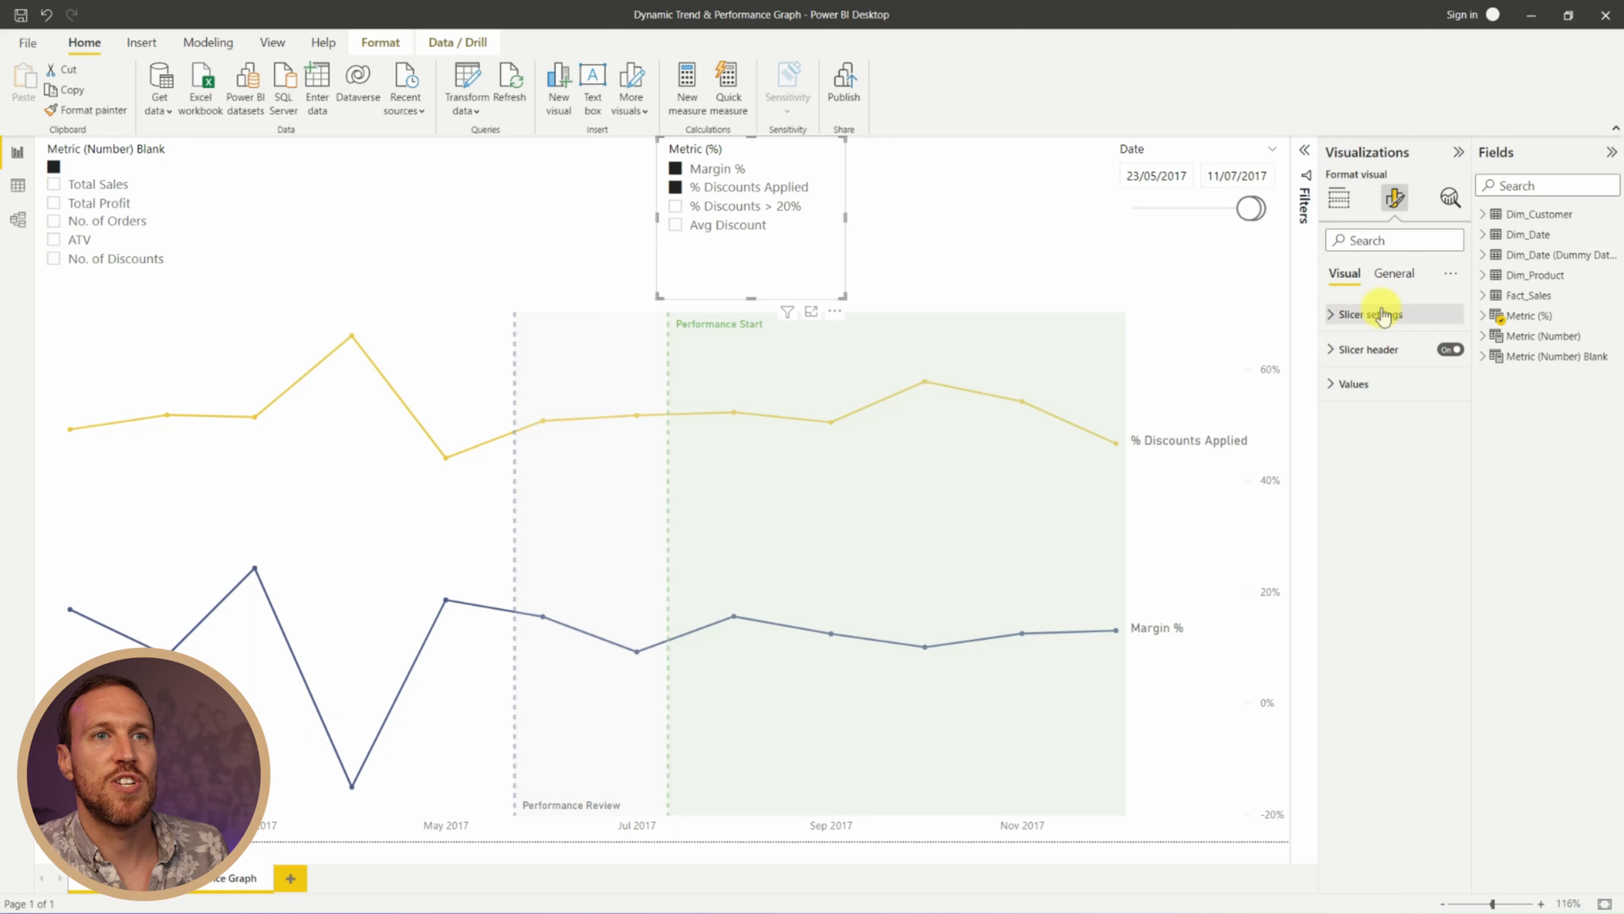
Set the Metric (%) slicer's orientation to Horizontal and widen it on both sides between the neighbouring slicers
click(1382, 313)
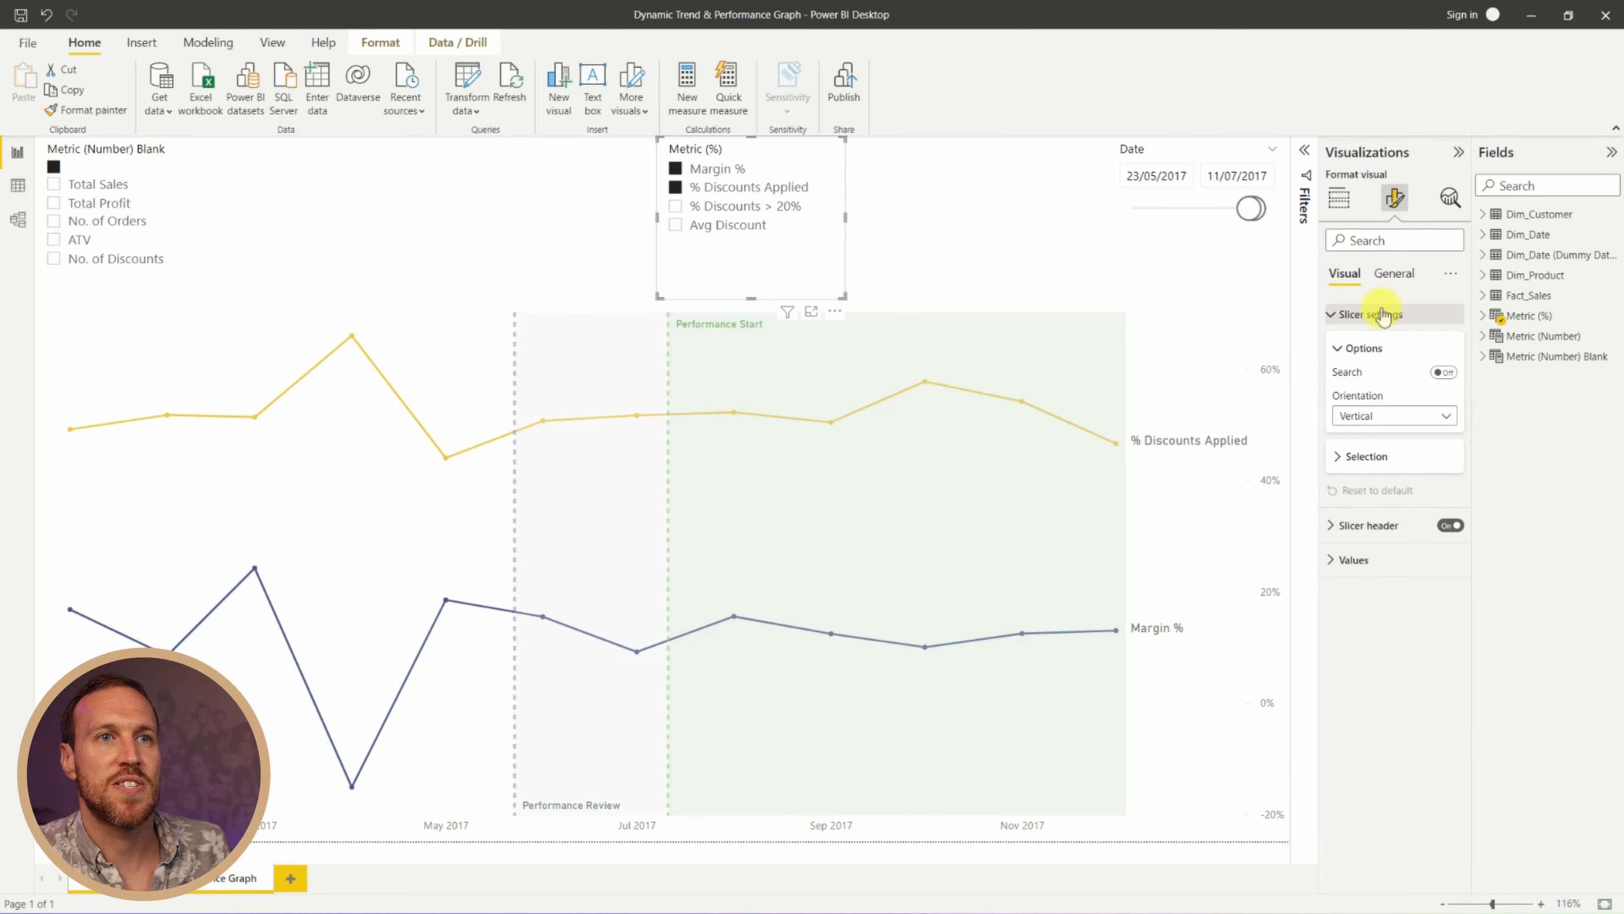
click(1394, 415)
click(1382, 456)
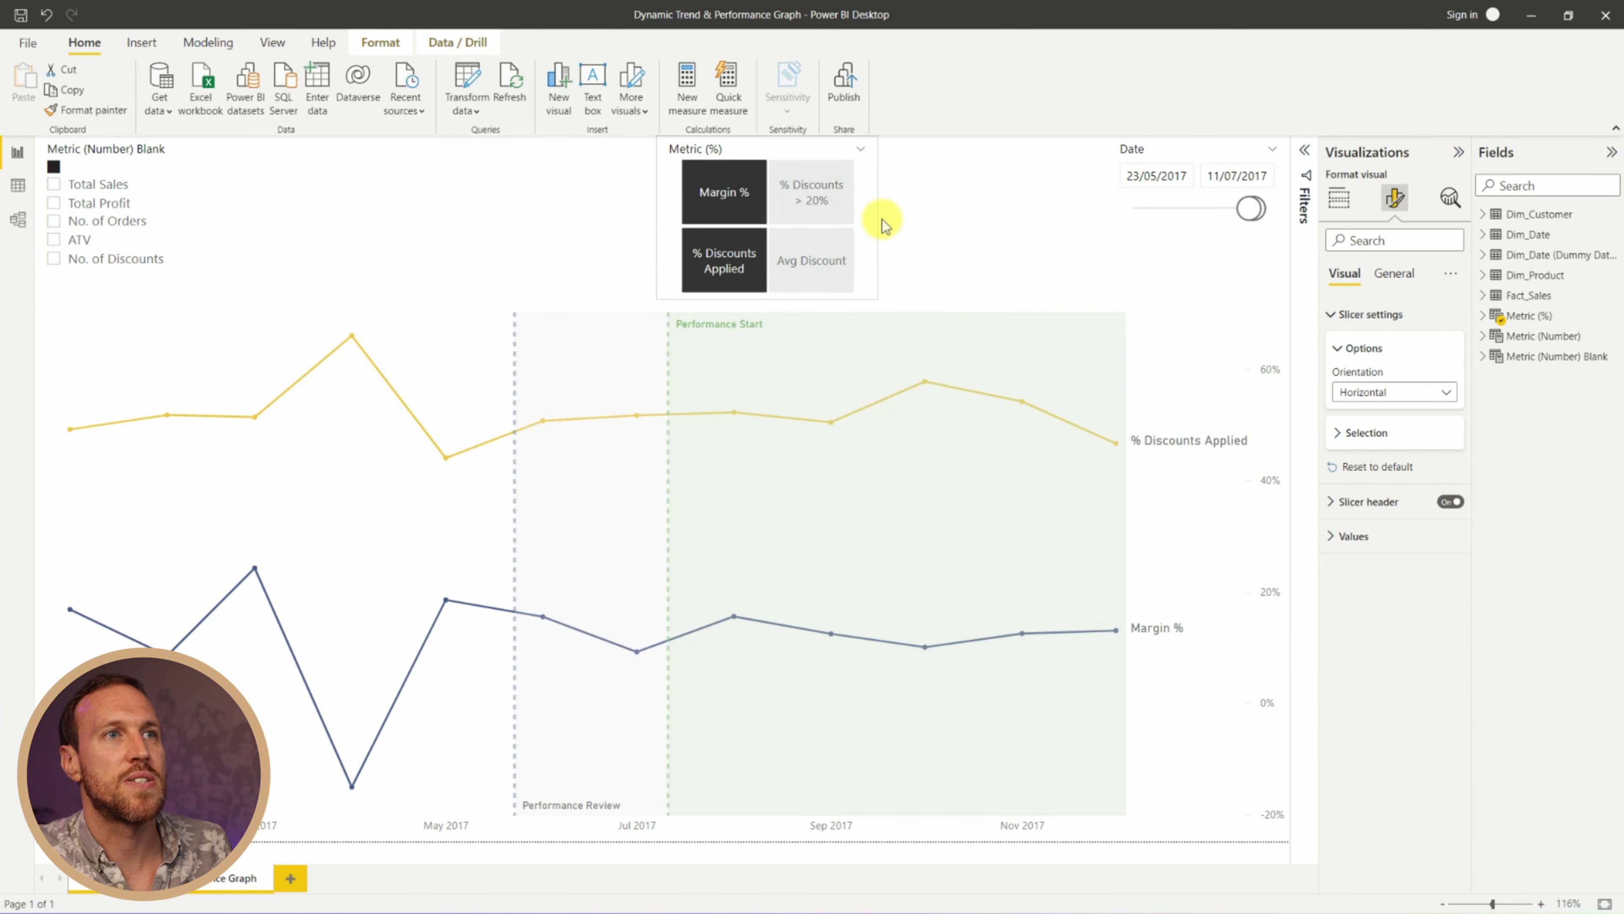
drag(880, 221, 1106, 221)
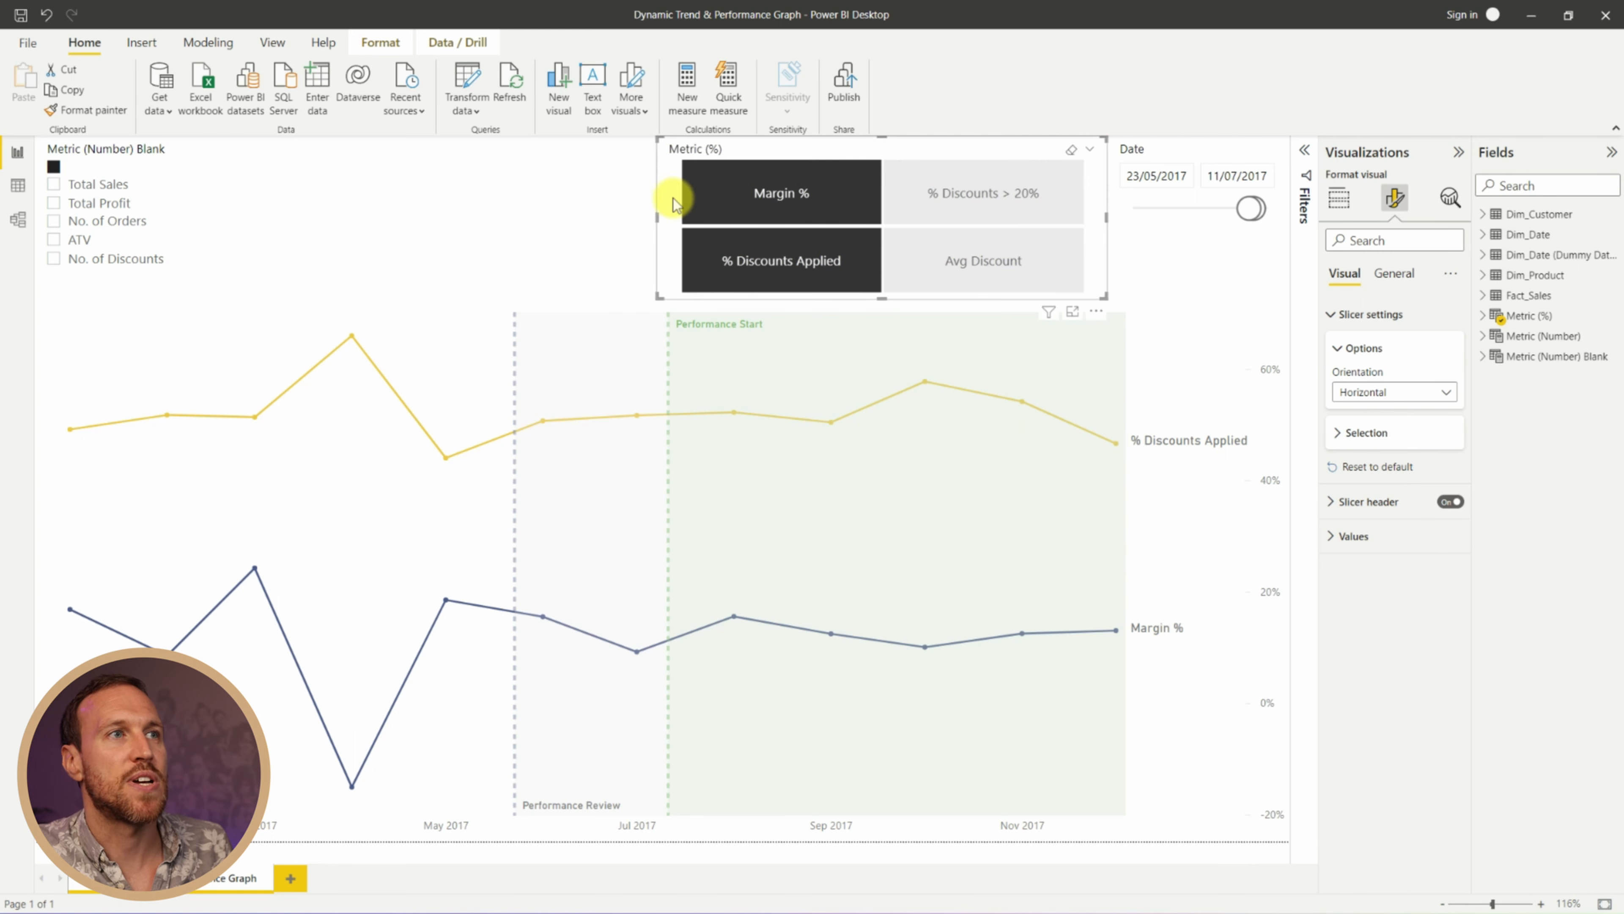
drag(655, 218, 537, 219)
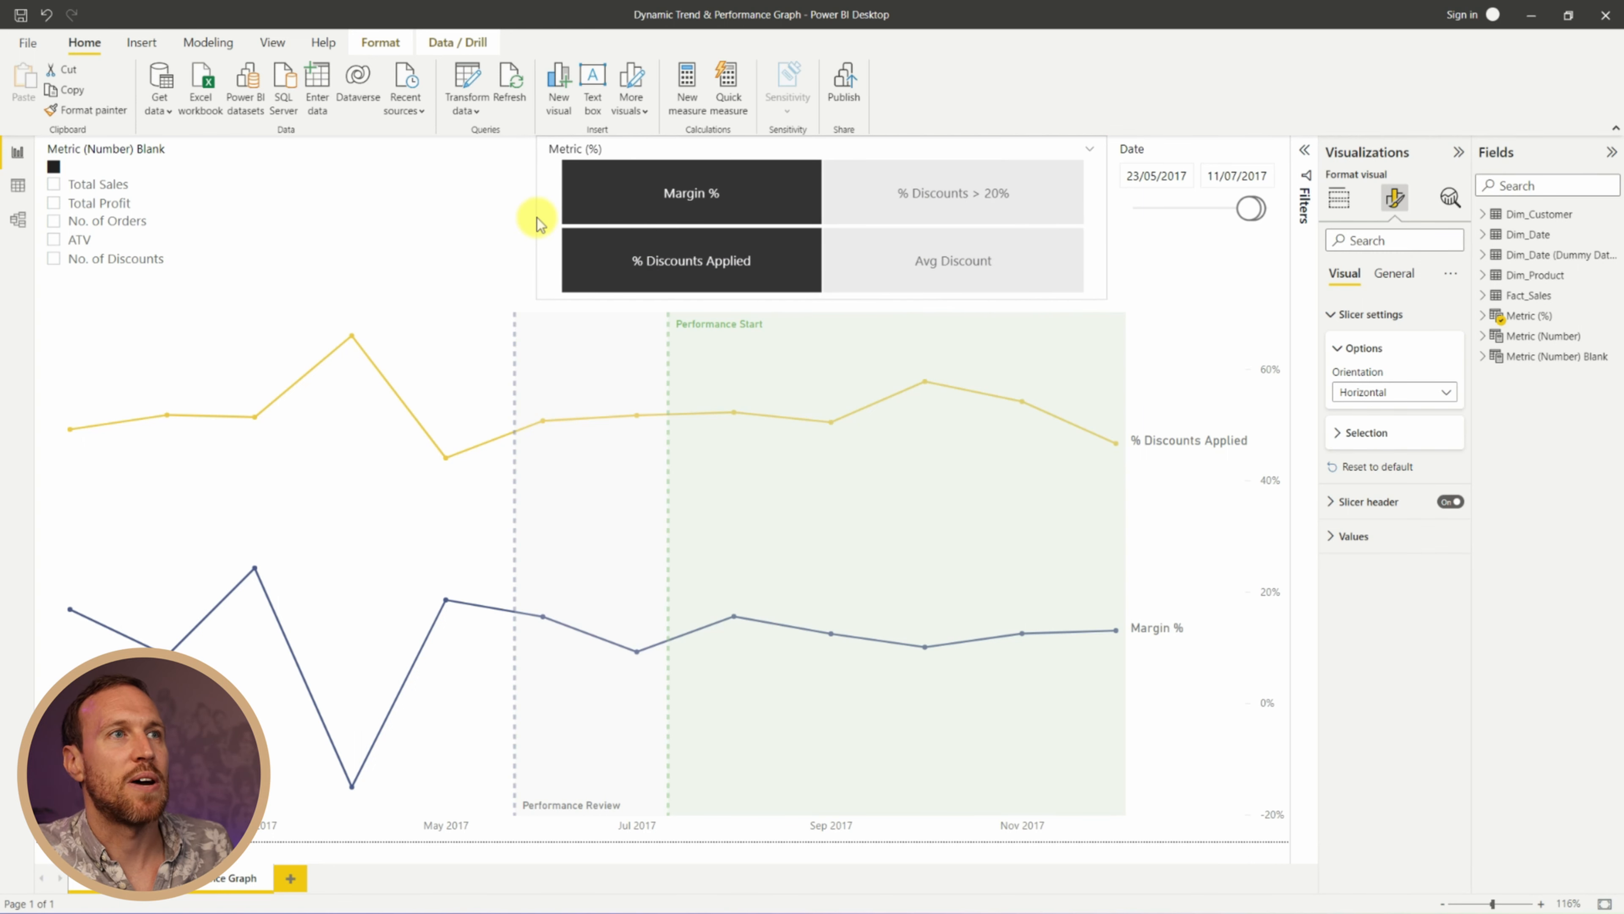
Set the Metric (Number) Blank slicer's orientation to Horizontal with the blank option selected, and widen it up to the Metric (%) slicer
click(196, 209)
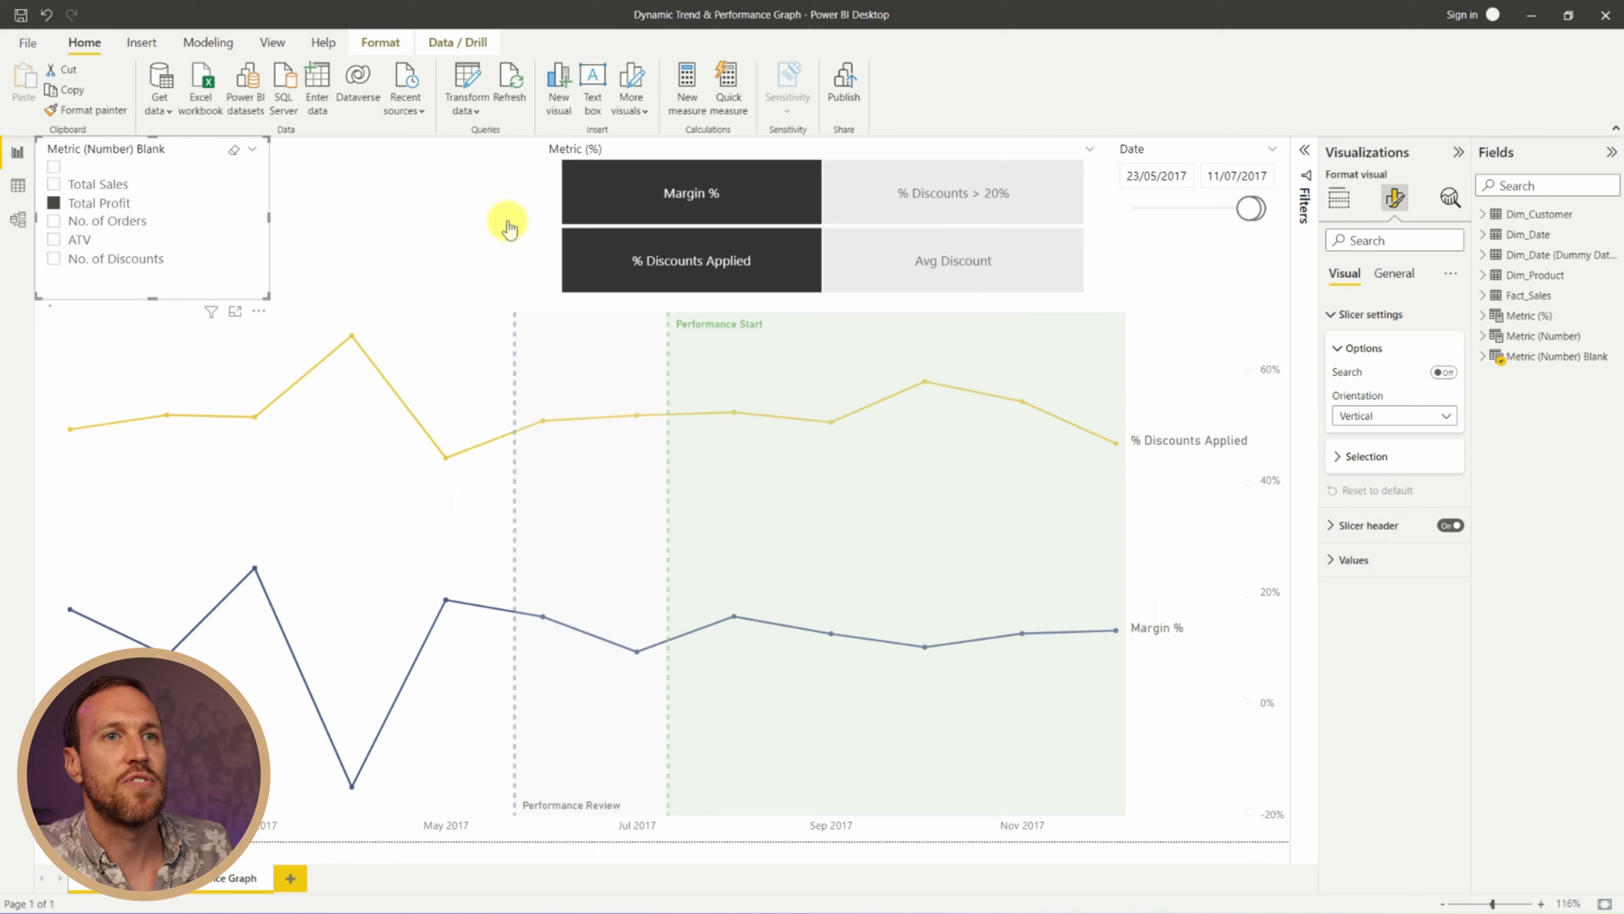
click(52, 168)
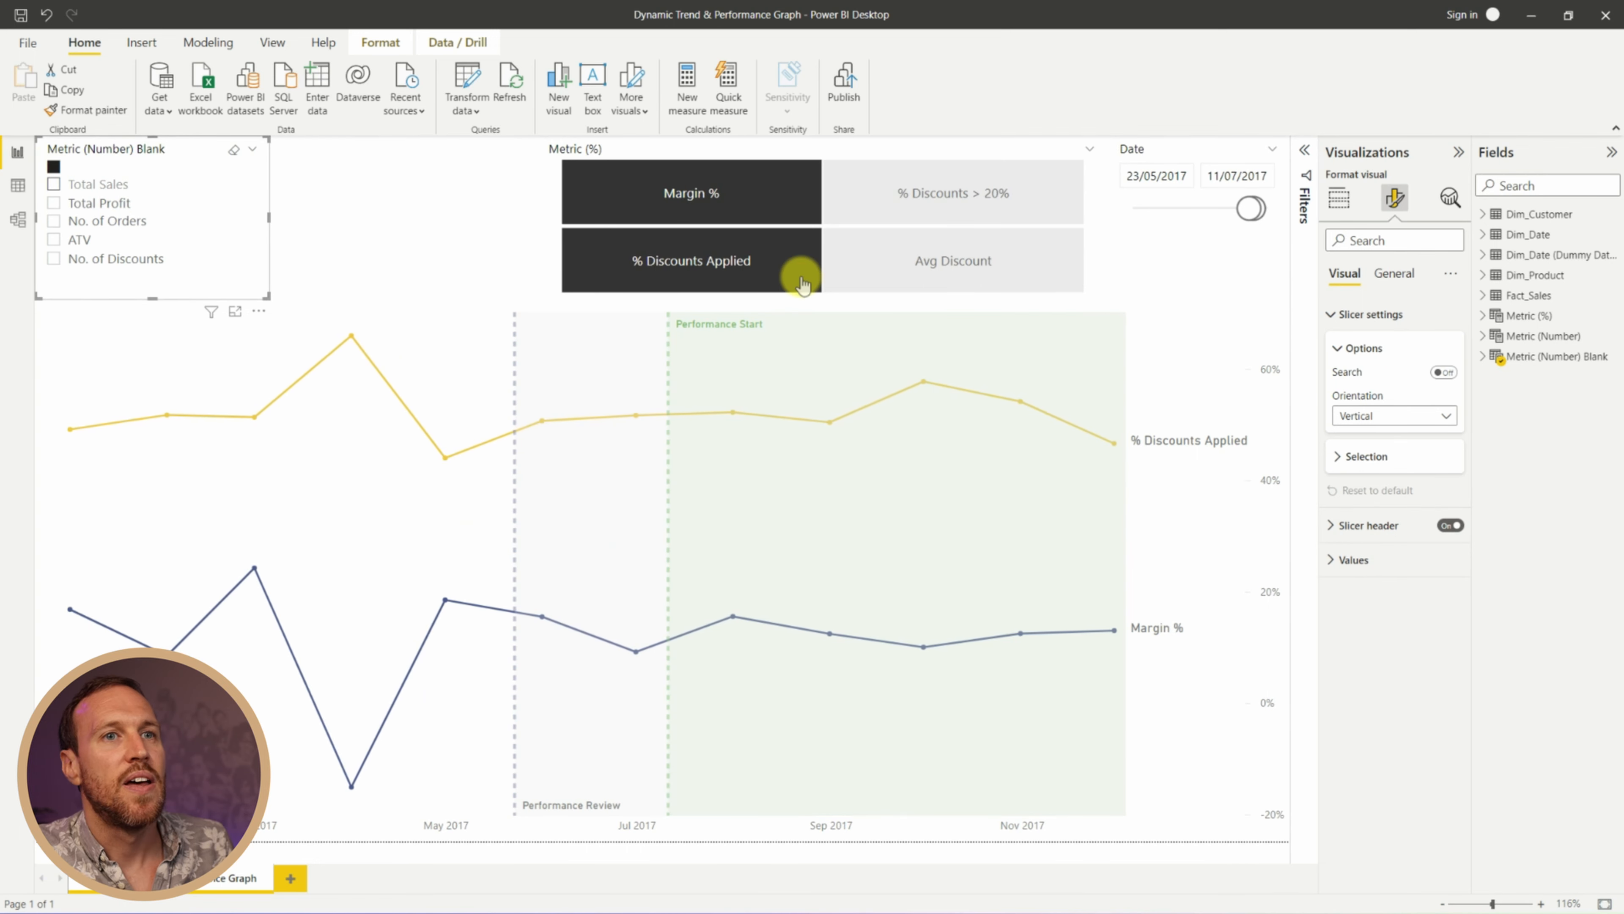
click(1417, 417)
click(1401, 458)
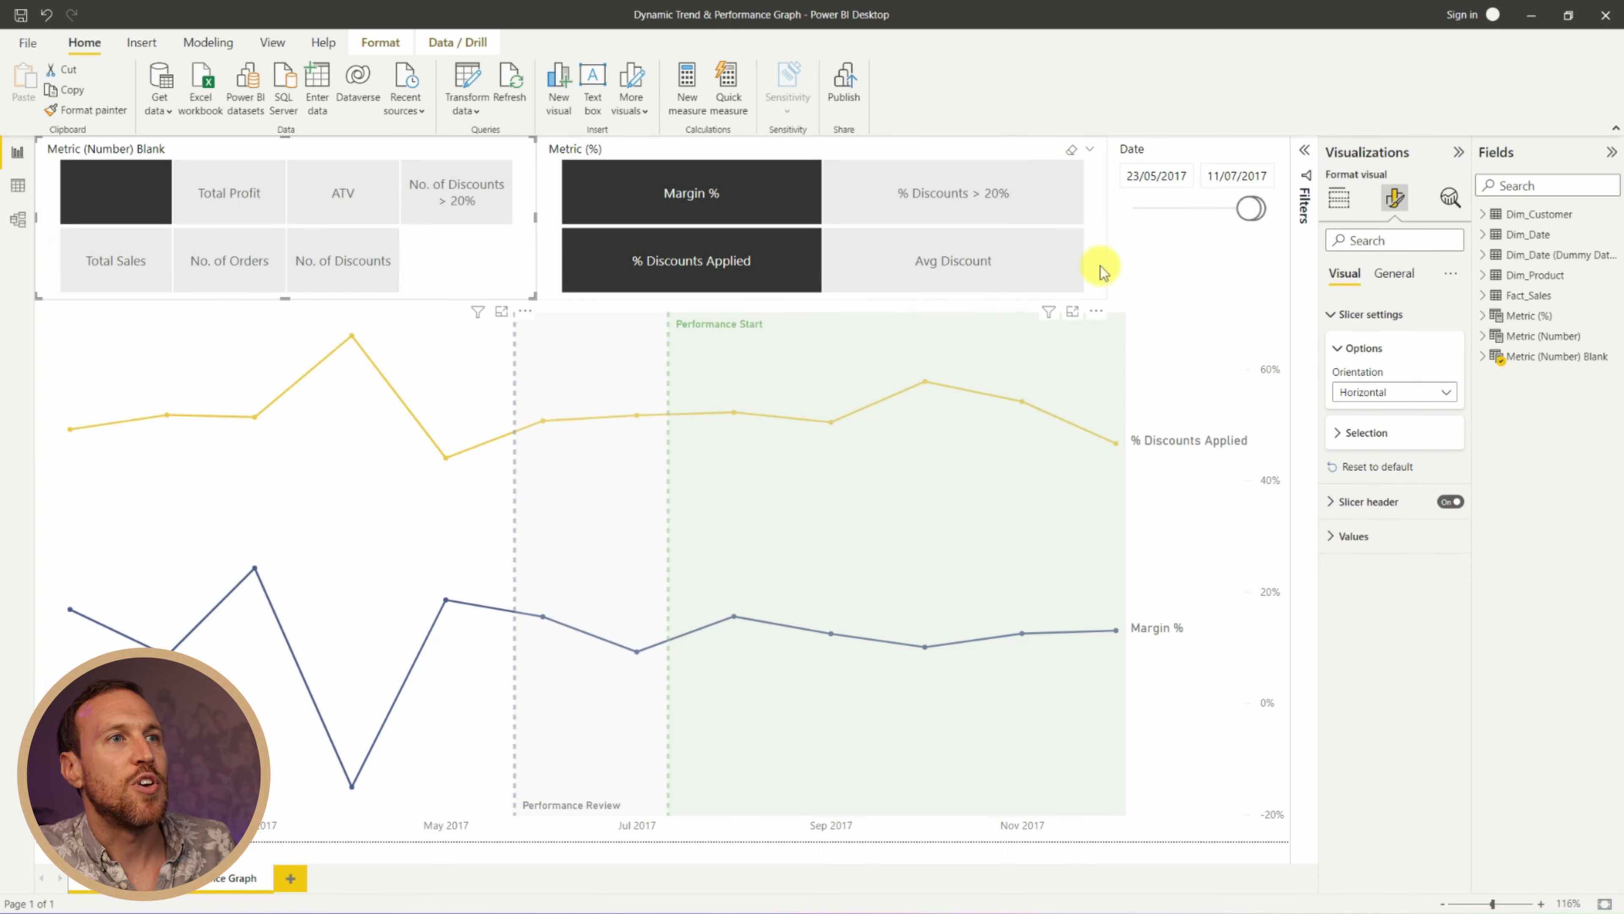
Reduce the height of the Metric (%) and Metric (Number) Blank slicers to a single row of buttons
click(1101, 272)
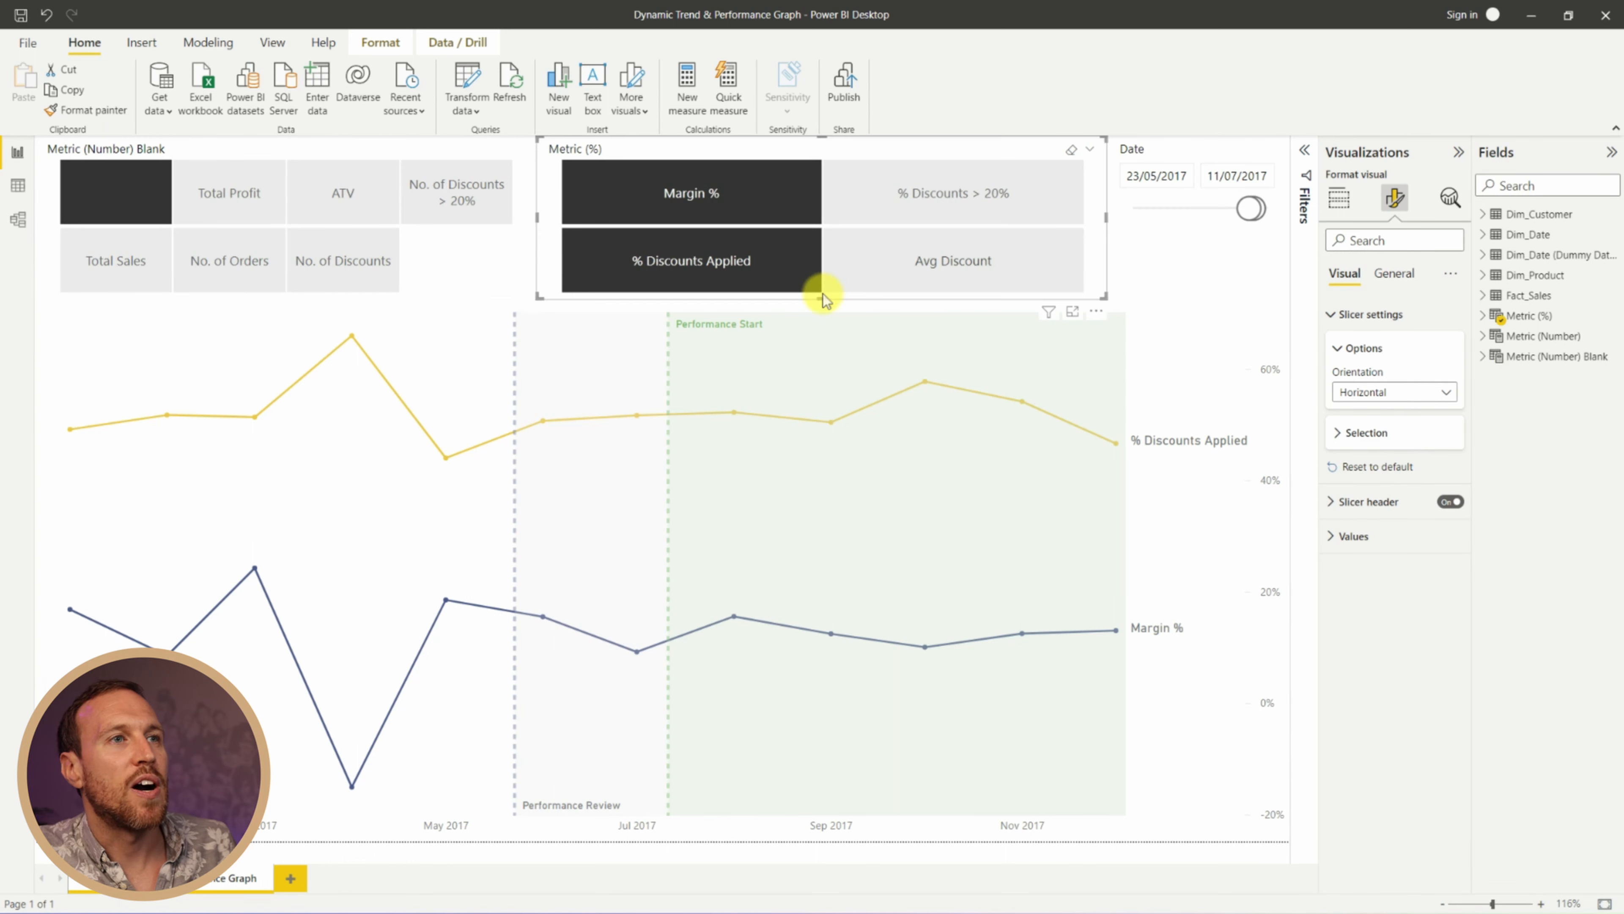
drag(821, 296, 823, 246)
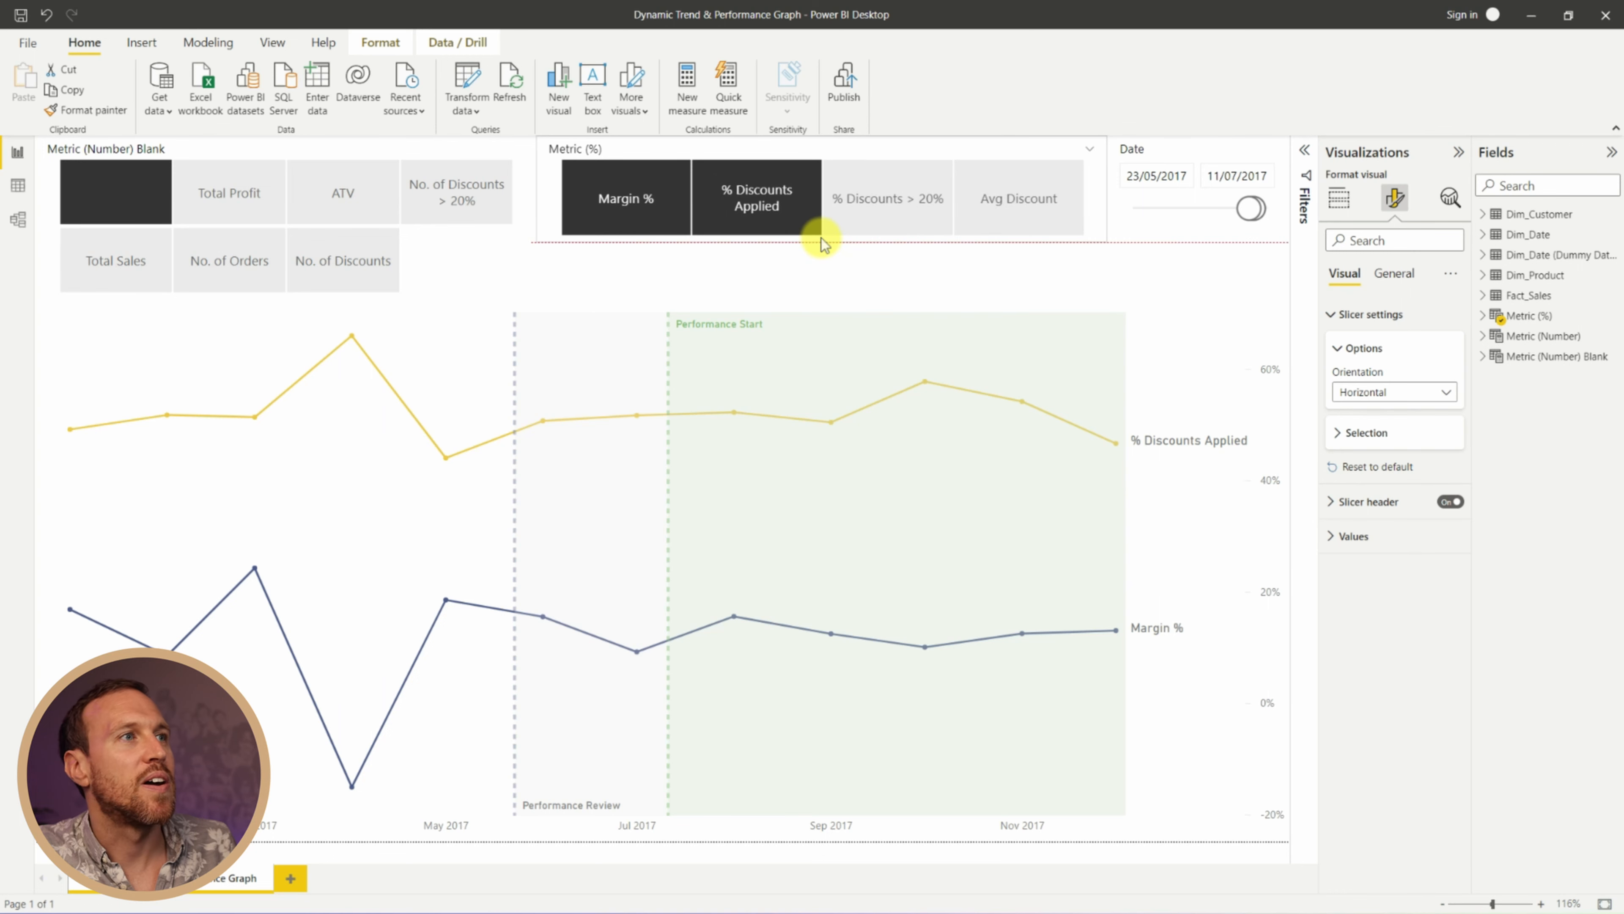
click(290, 291)
drag(283, 297, 283, 242)
Narrow the Metric (%) slicer from its inner side and widen the Metric (Number) Blank slicer to fit all its options in one row
click(737, 232)
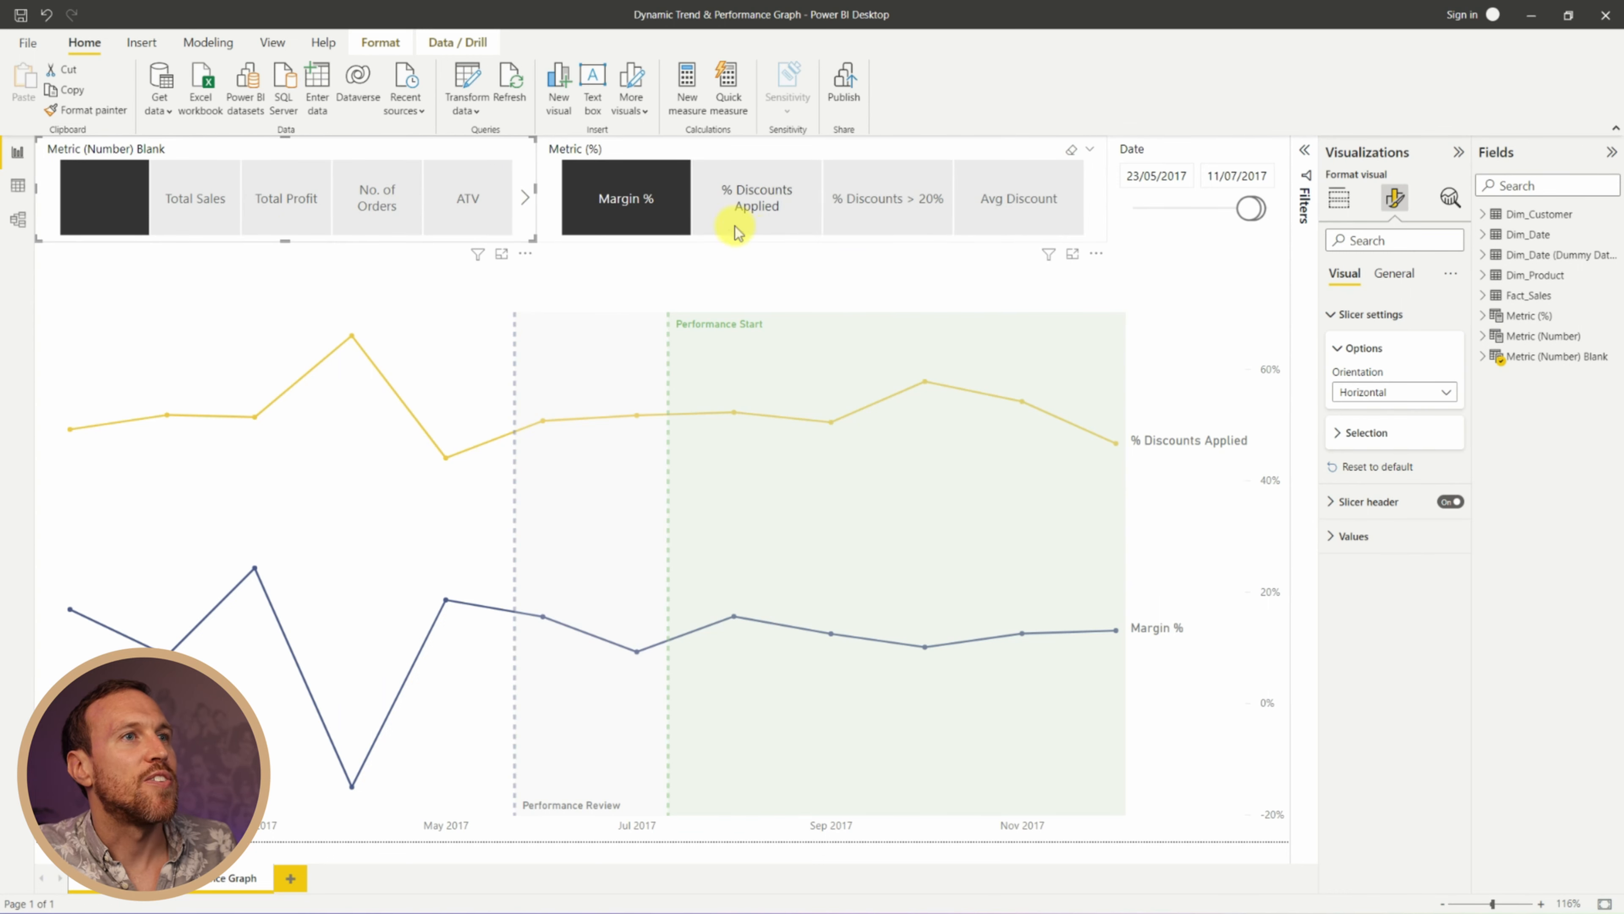
click(755, 242)
drag(542, 187, 671, 192)
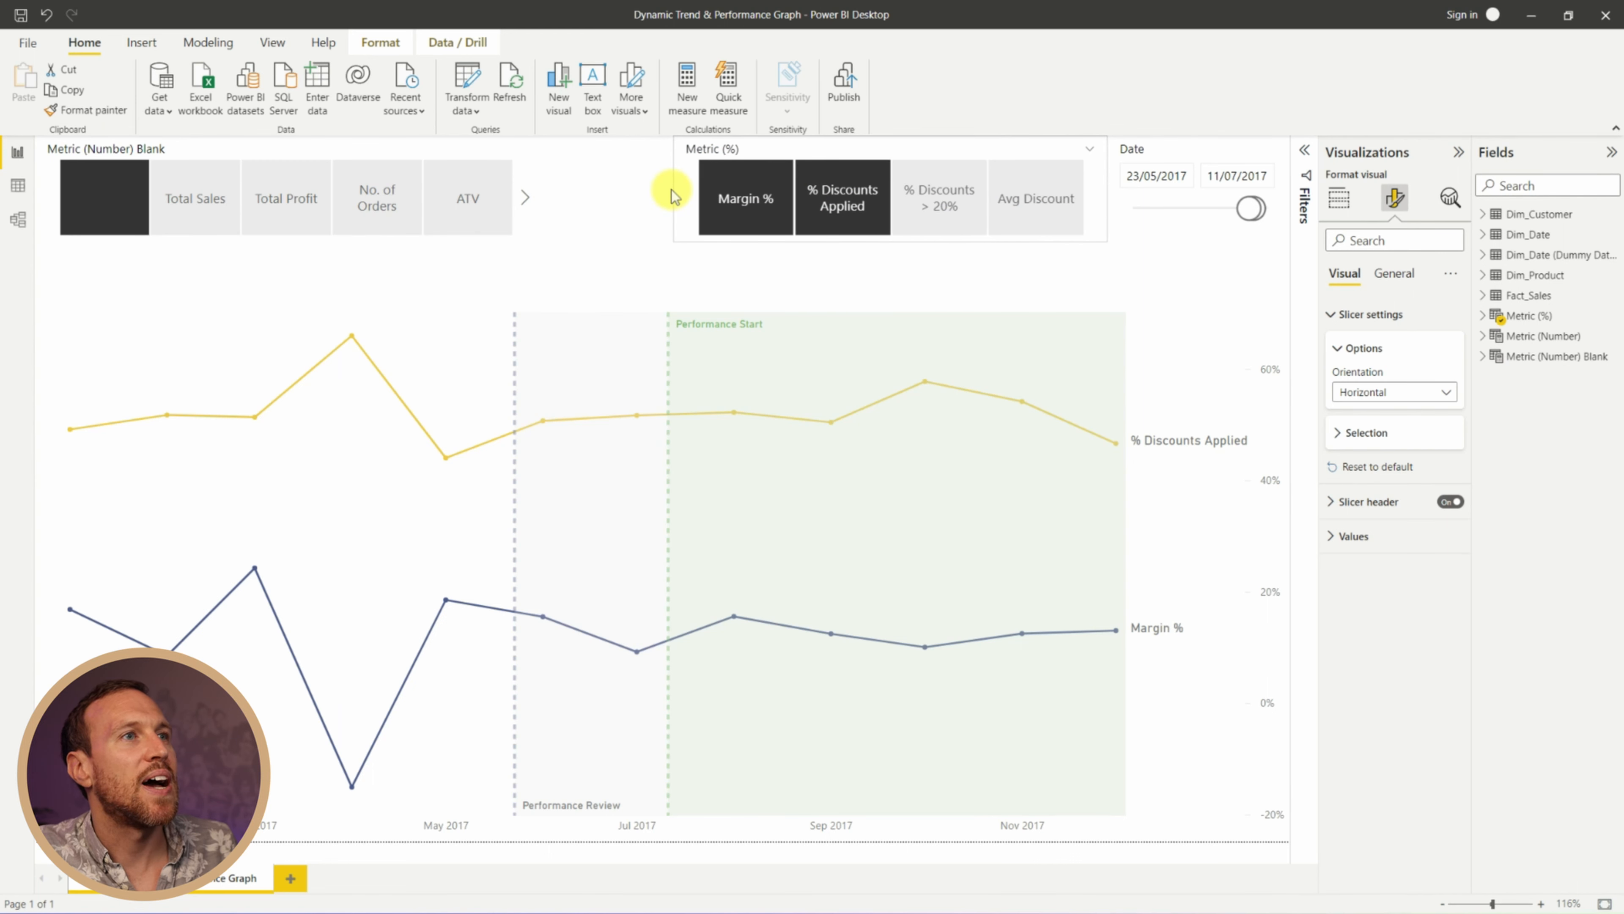
drag(528, 184, 669, 203)
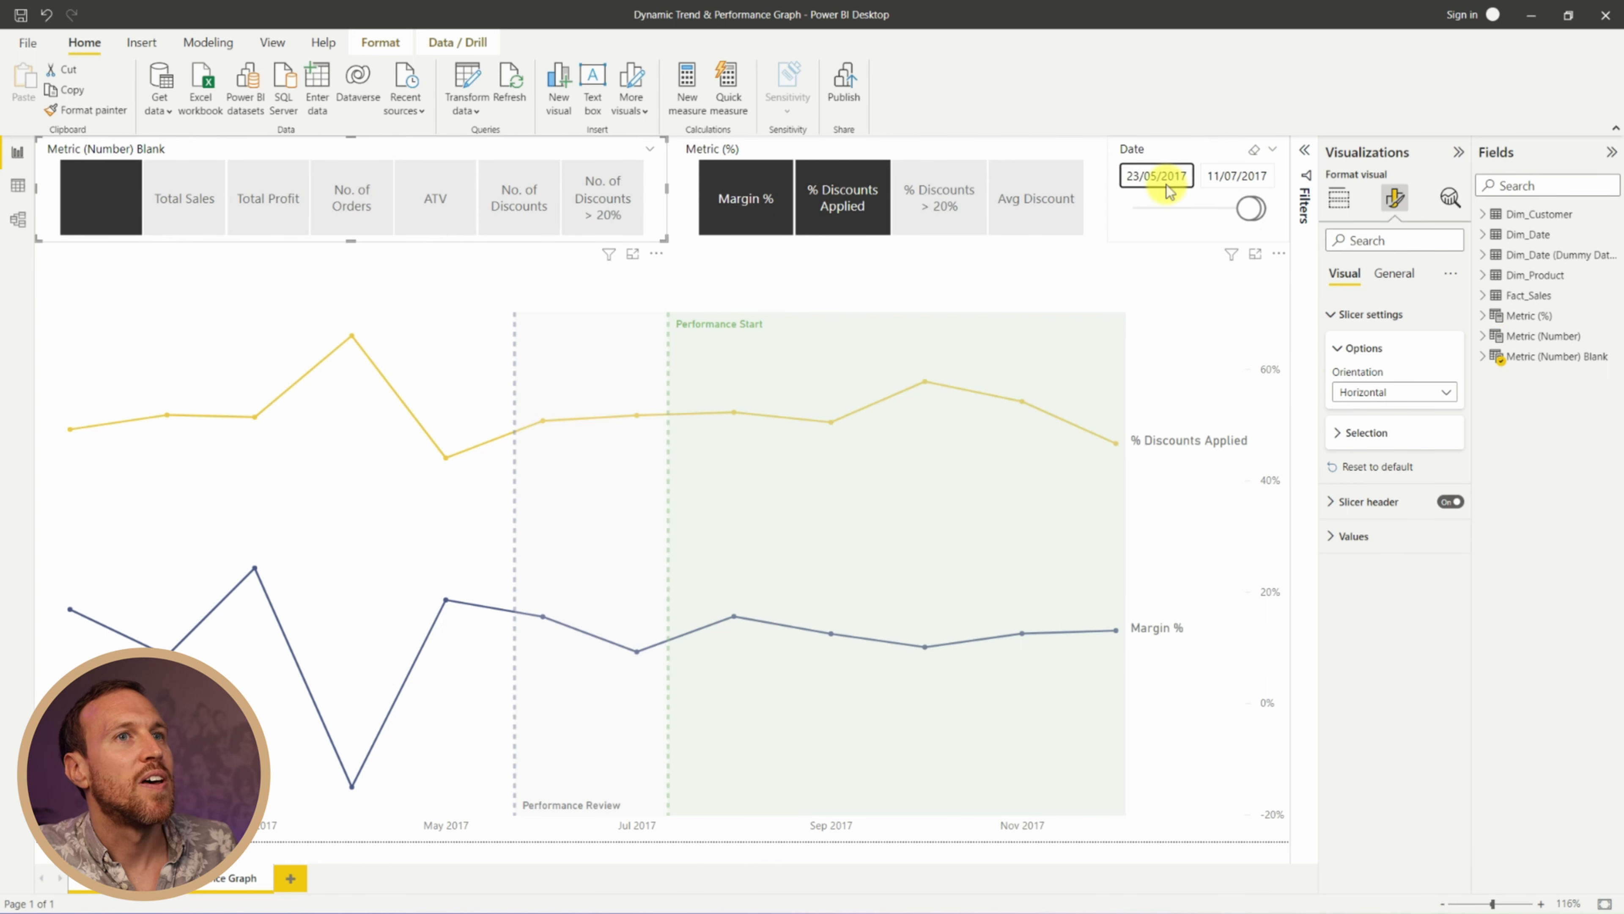
Extend the trend graph upward to fill the free space directly beneath the slicers
click(1116, 200)
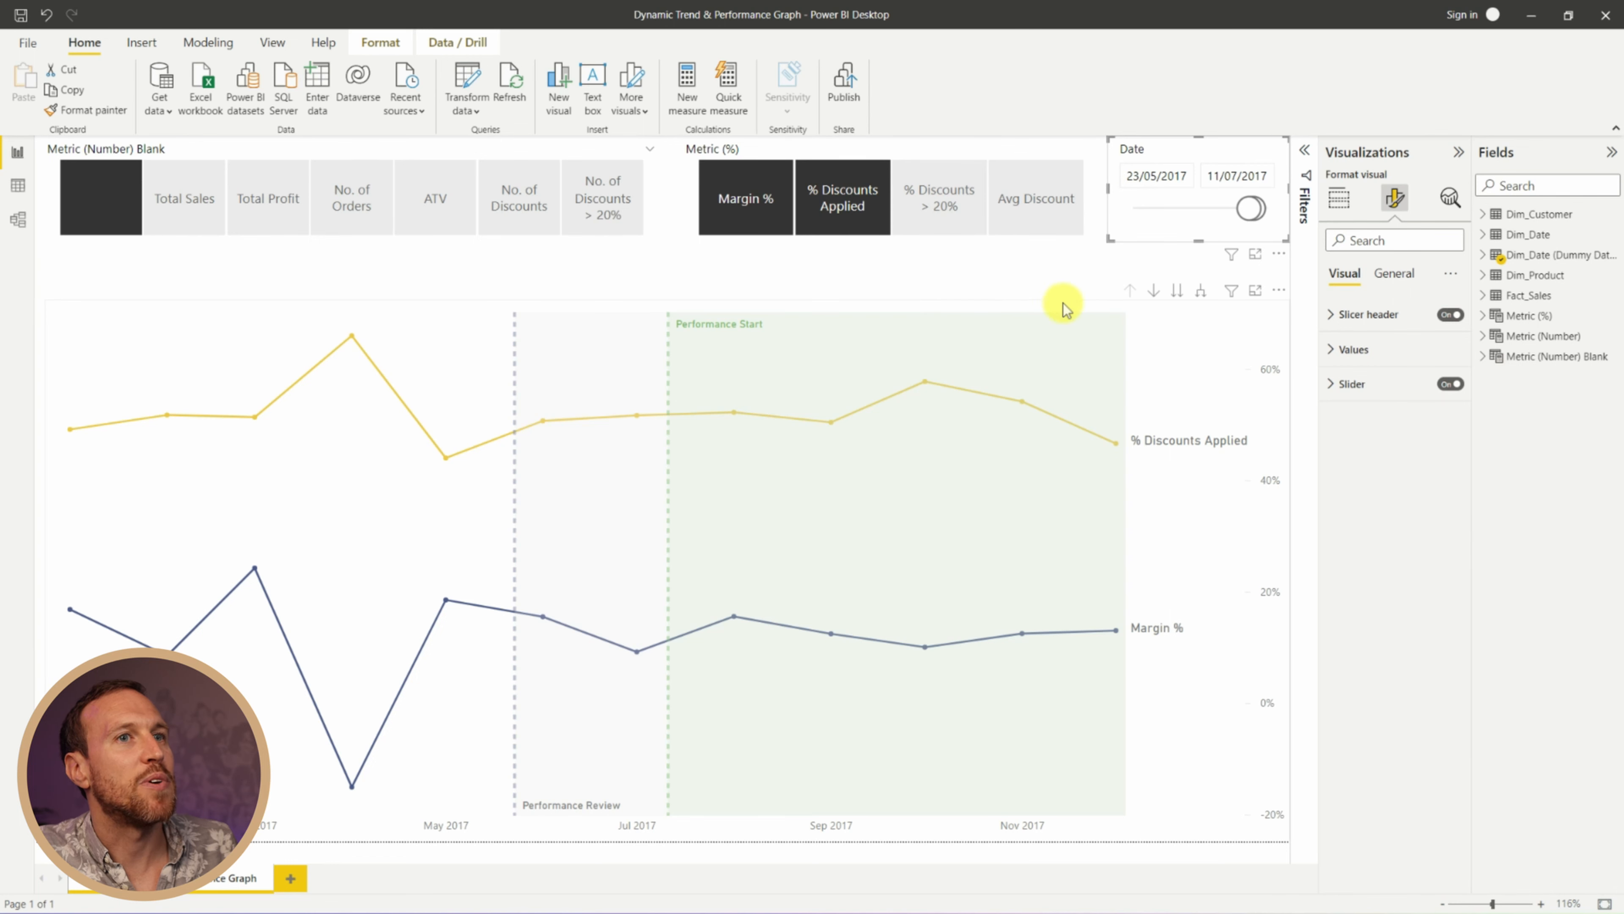
click(697, 299)
drag(665, 299, 670, 247)
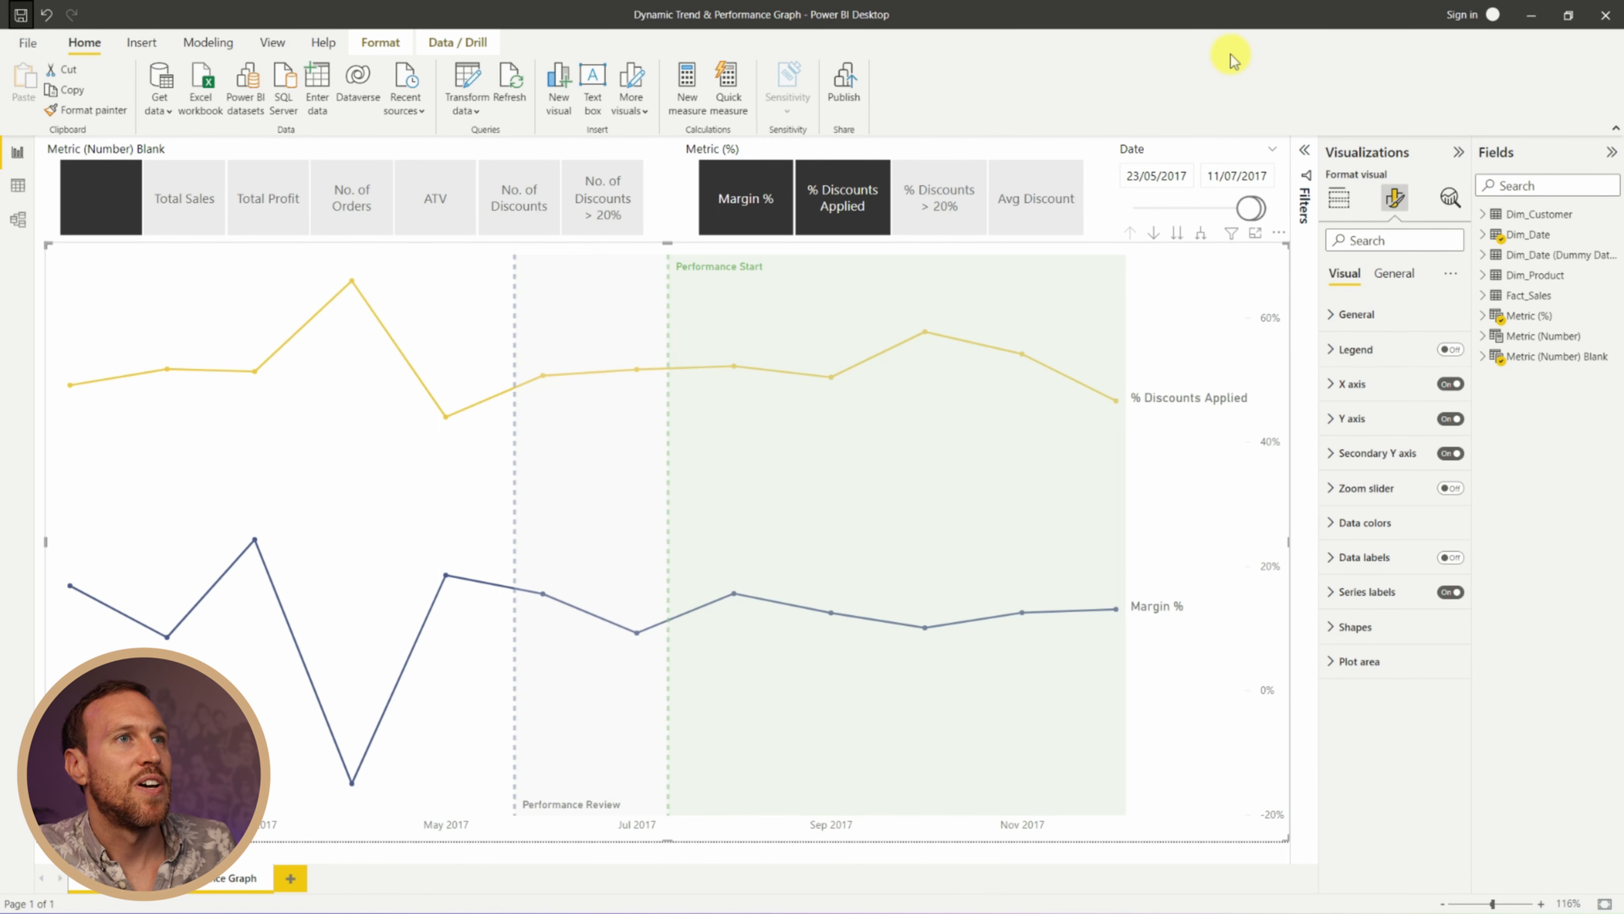
Show only % Discounts > 20% on the graph through the Metric (%) slicer
click(934, 211)
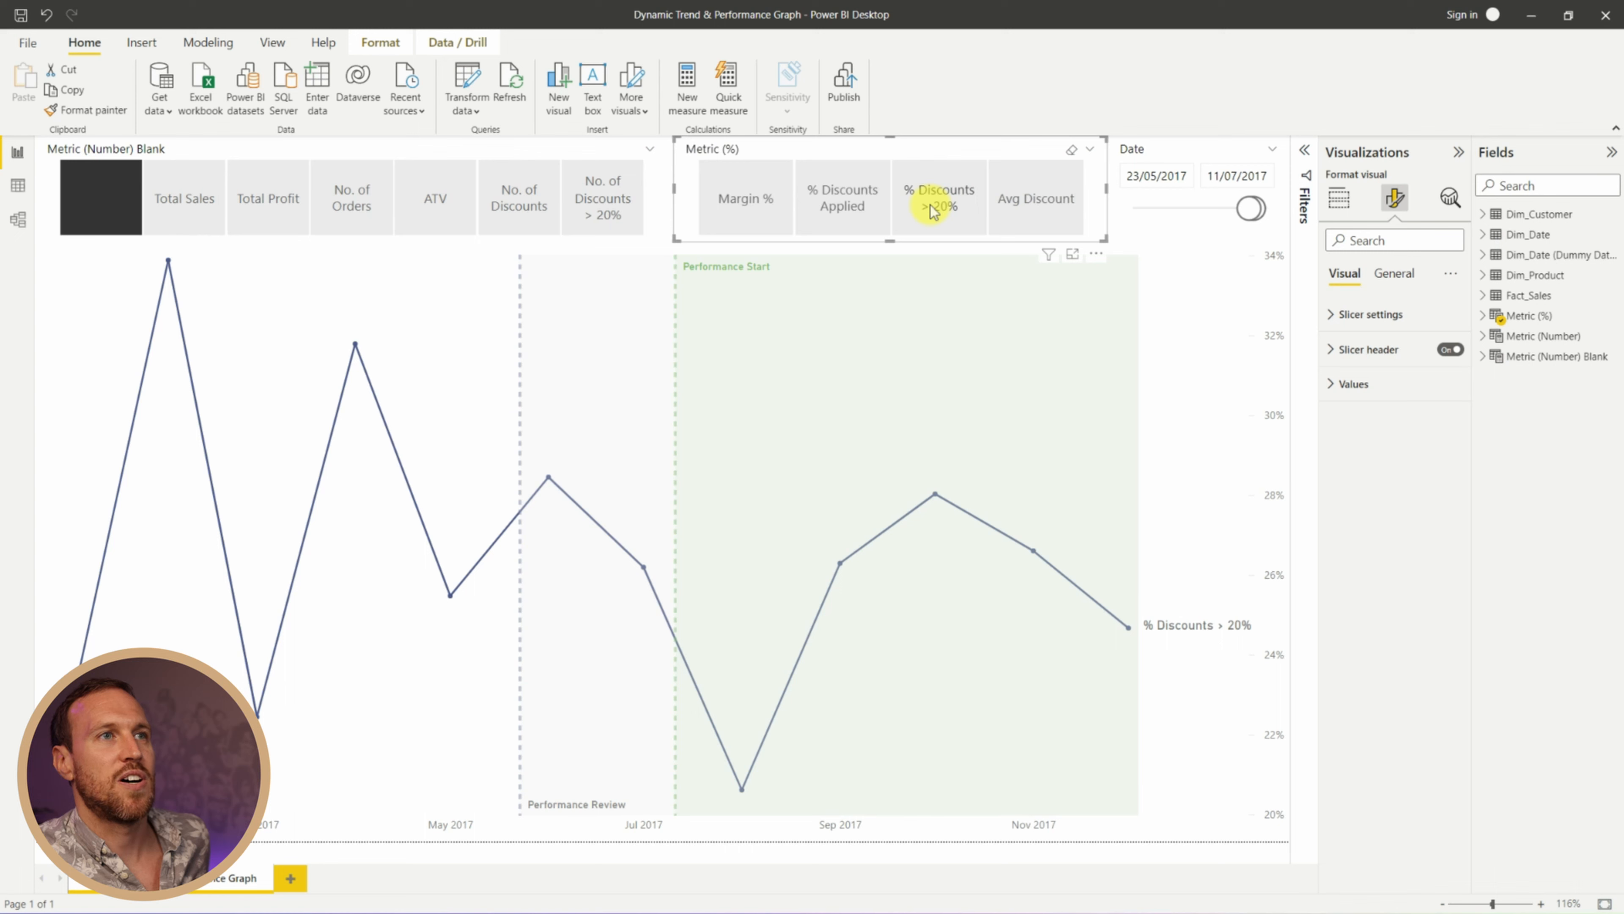